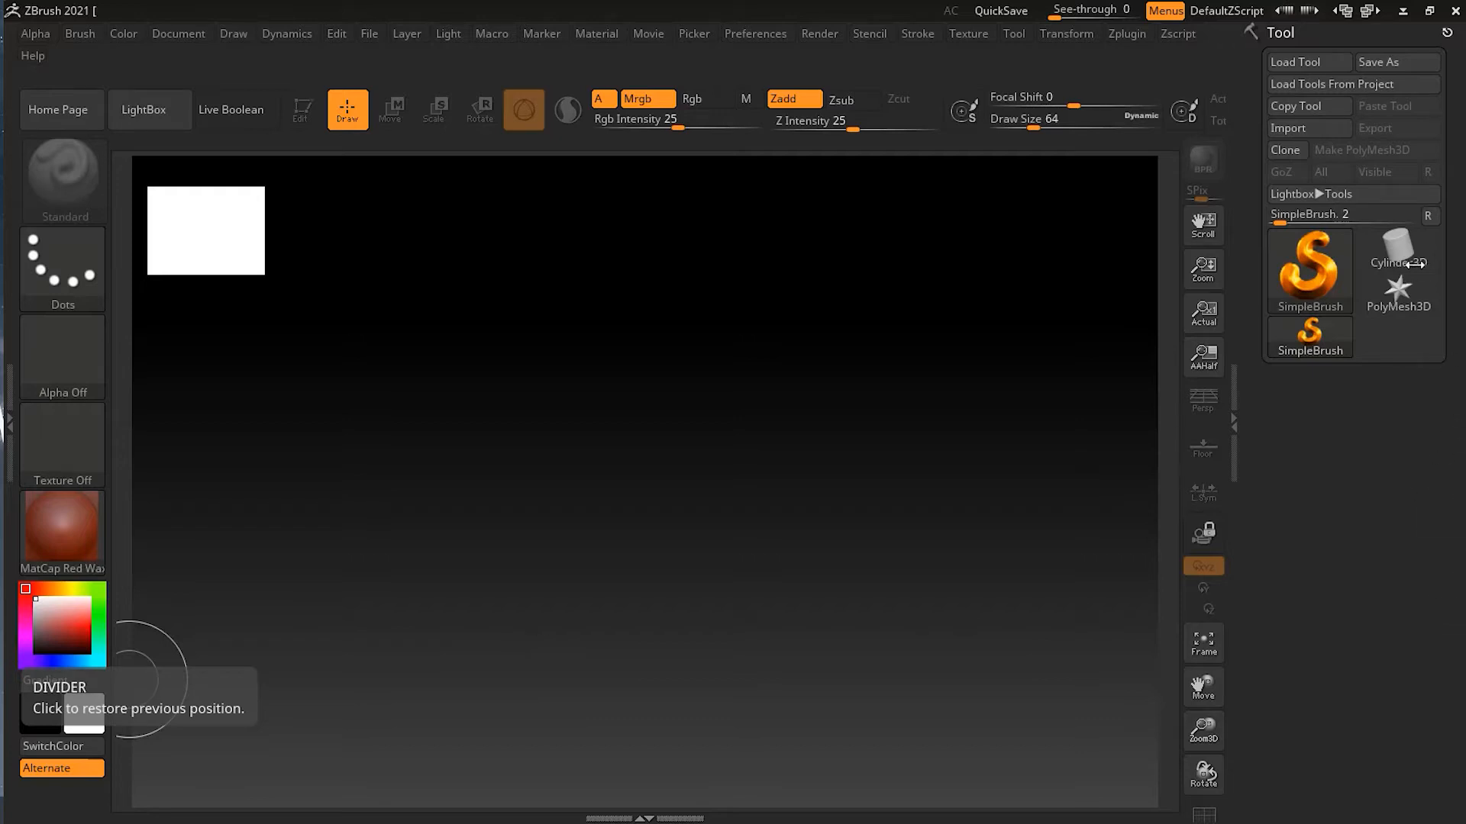
Load the Julie.ZTL tool, draw the figure on the canvas and switch it to Edit mode.
left_click(1297, 66)
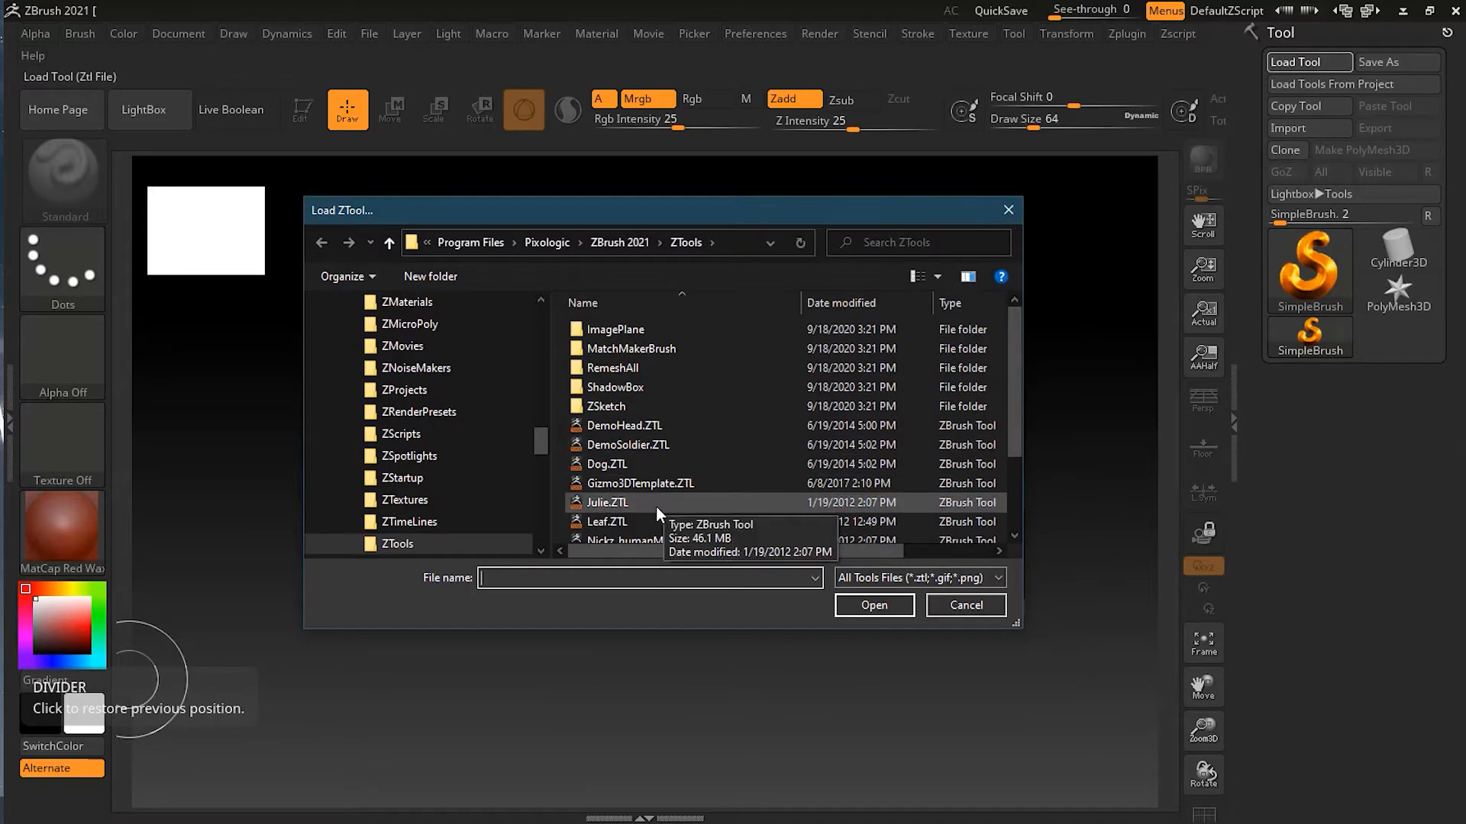
left_click(611, 502)
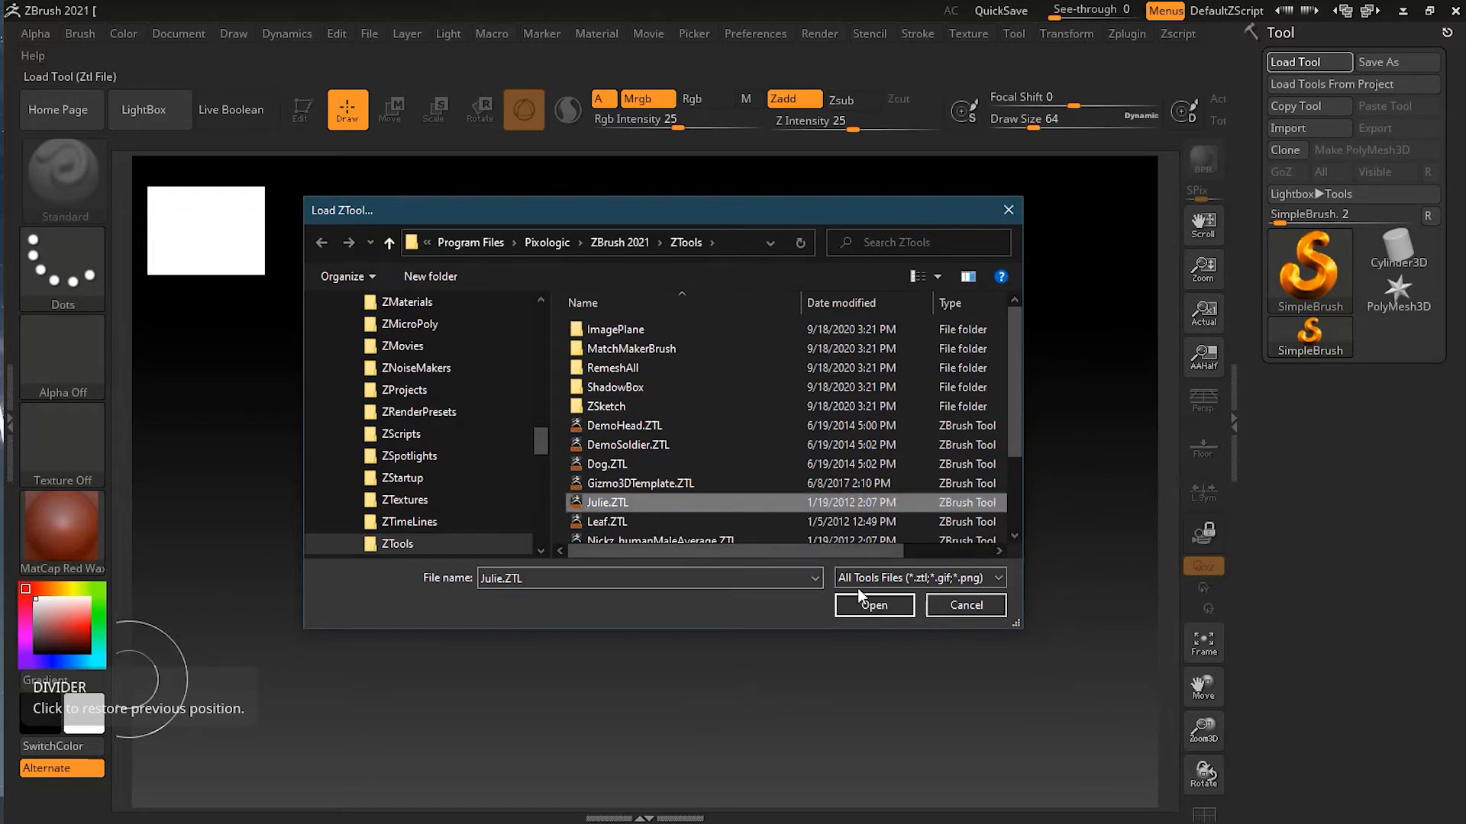
left_click(872, 606)
mouse_move(606, 388)
left_mouse_down()
mouse_move(638, 565)
mouse_move(645, 810)
left_mouse_up()
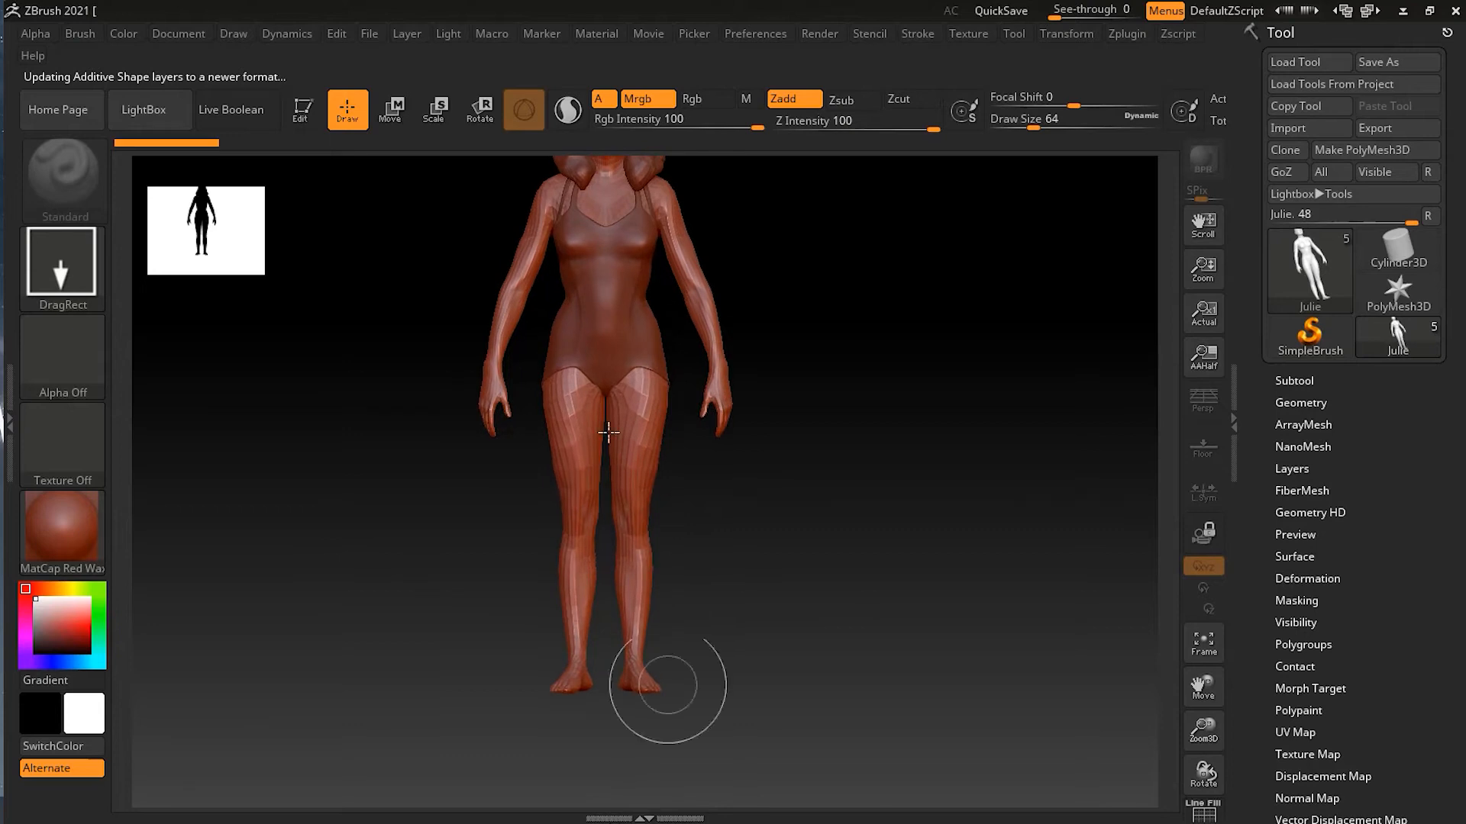
left_click(303, 111)
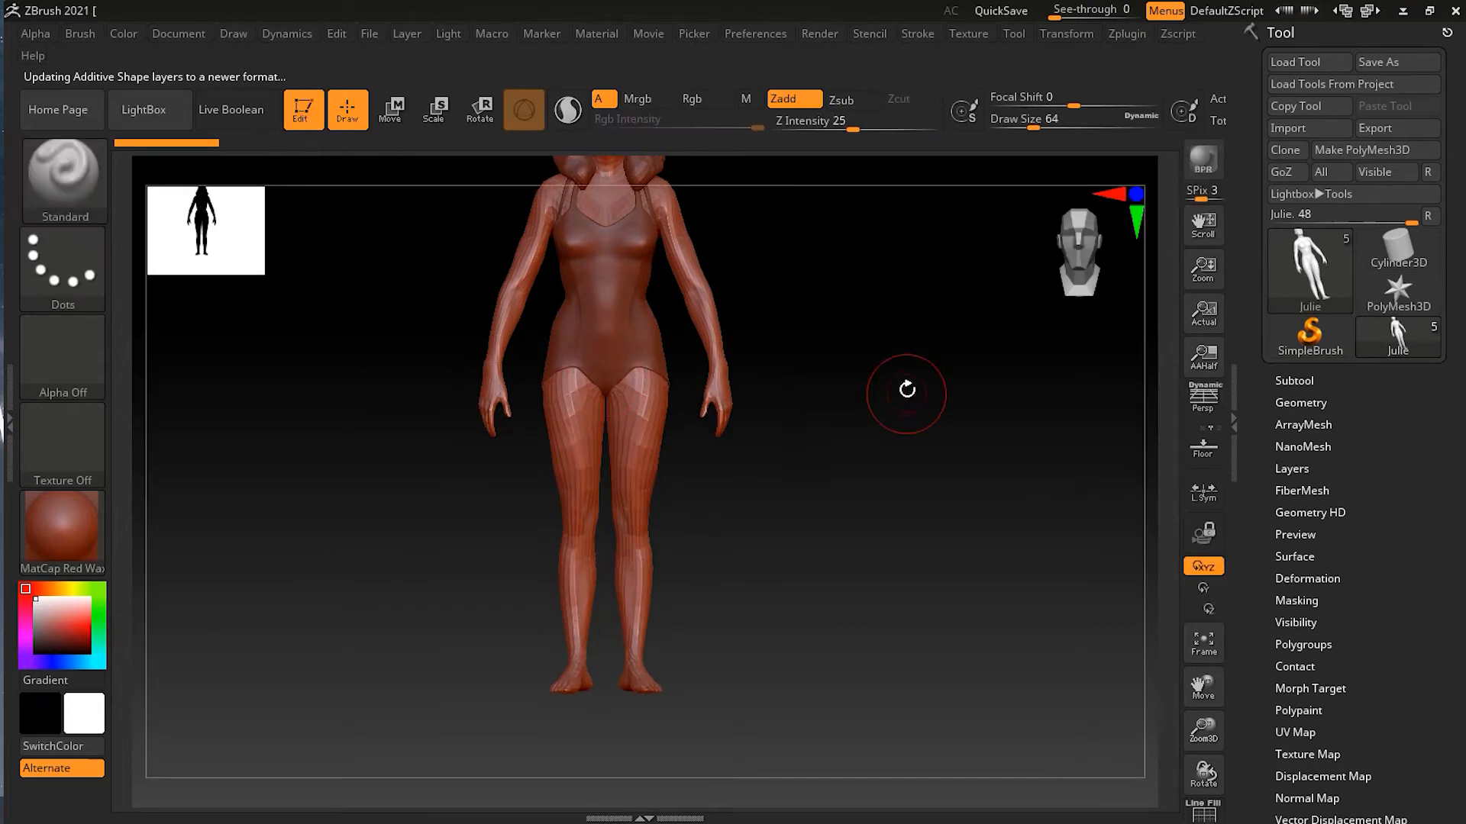
left_click_drag(828, 425, 986, 523, "alt")
Turn on Dynamic Subdiv for the Julie body subtool.
left_click(1297, 385)
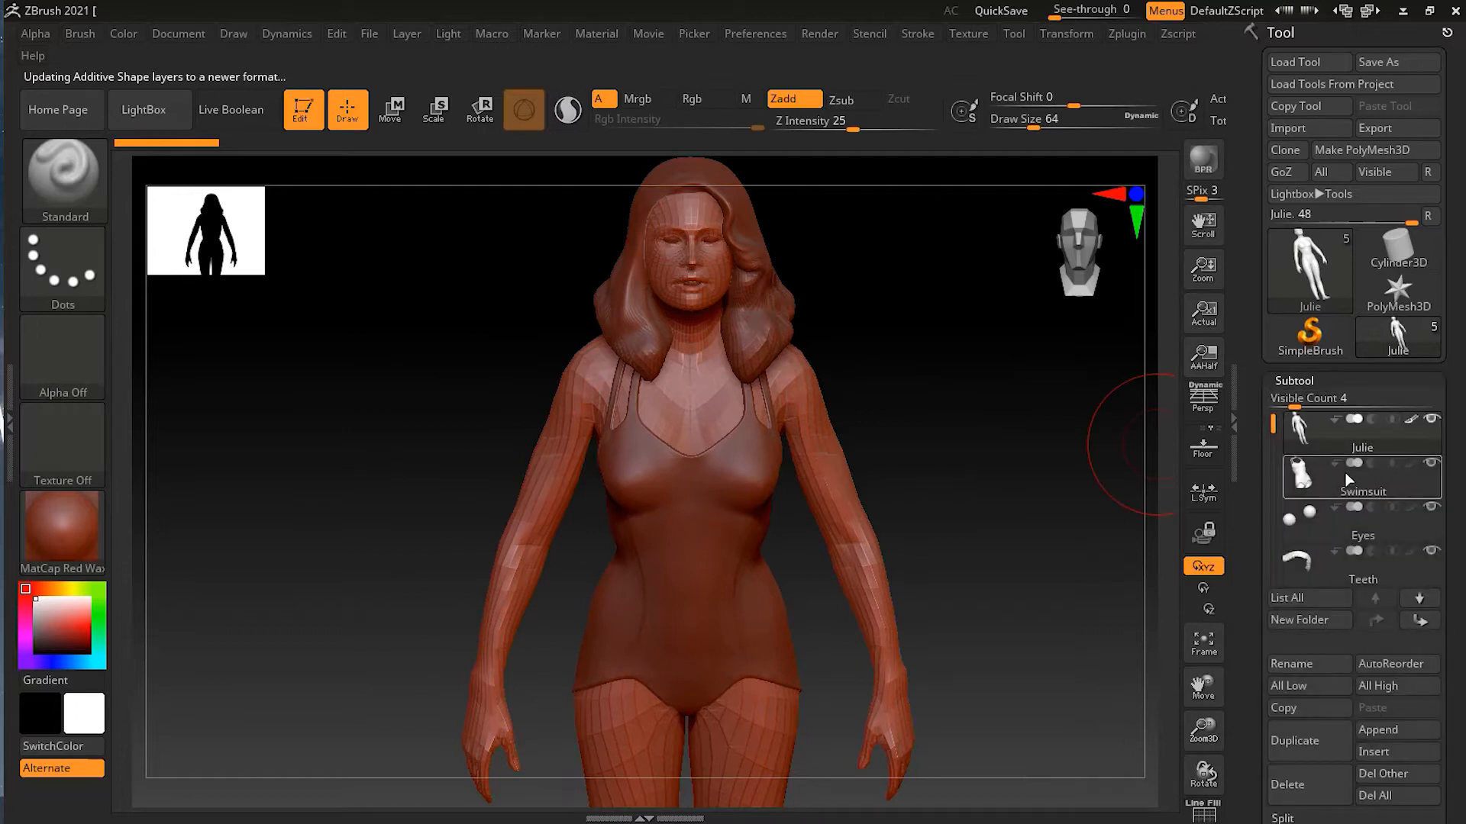
mouse_move(1343, 435)
scroll(1350, 588, "down", 5)
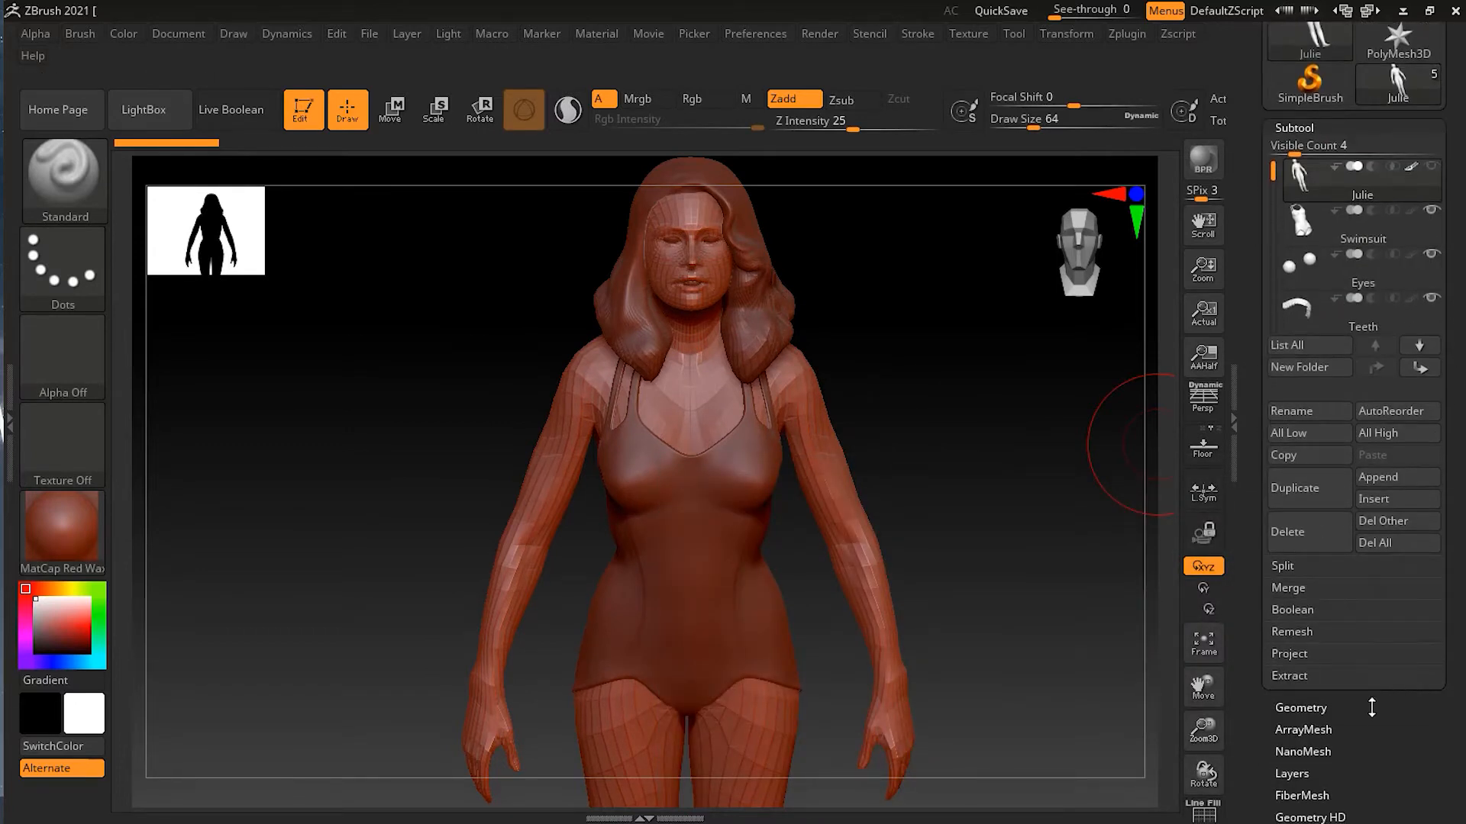
scroll(1438, 725, "down", 1)
left_click(1324, 683)
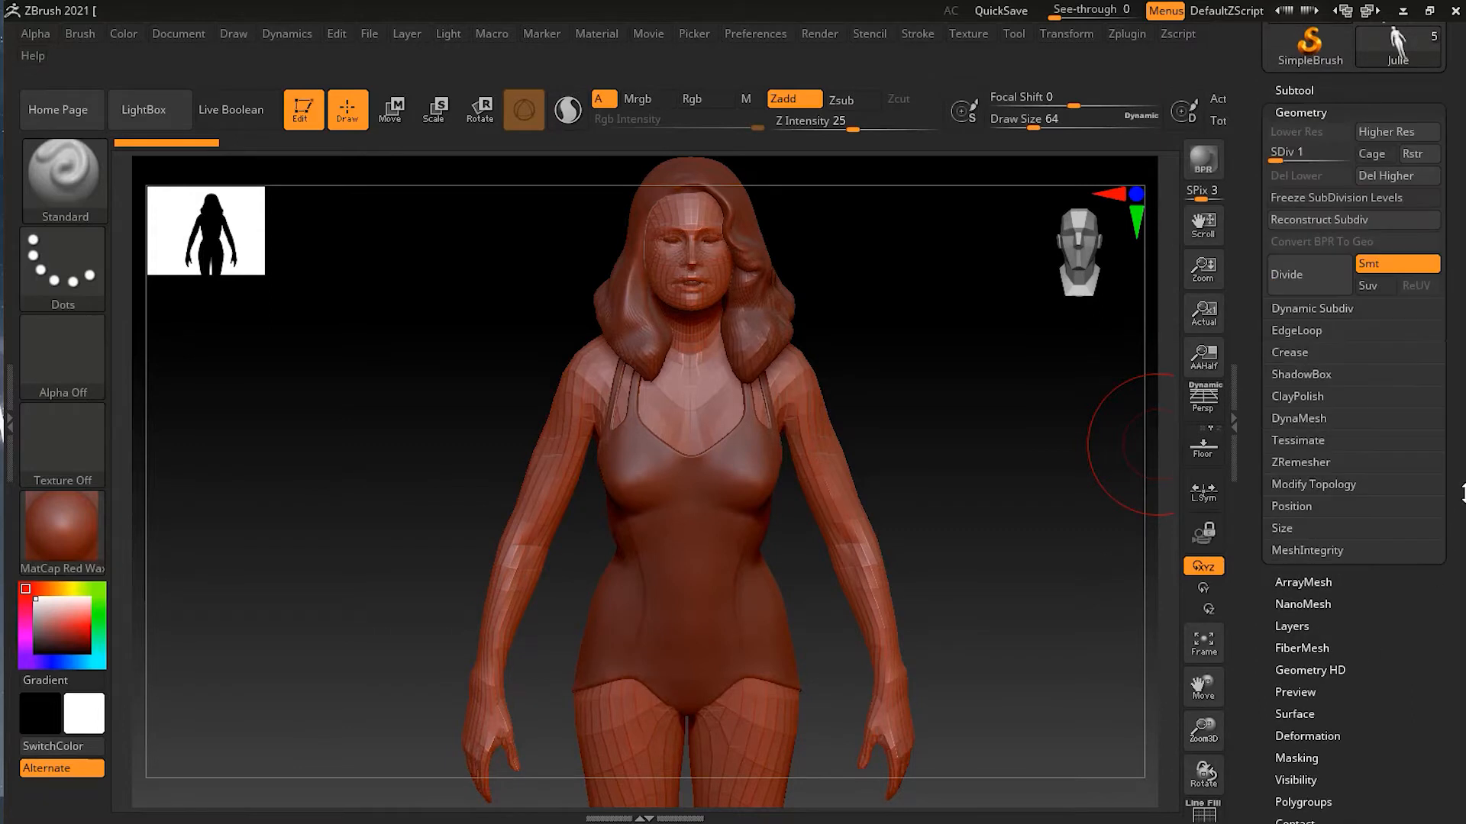
scroll(1462, 493, "up", 5)
left_click(1339, 596)
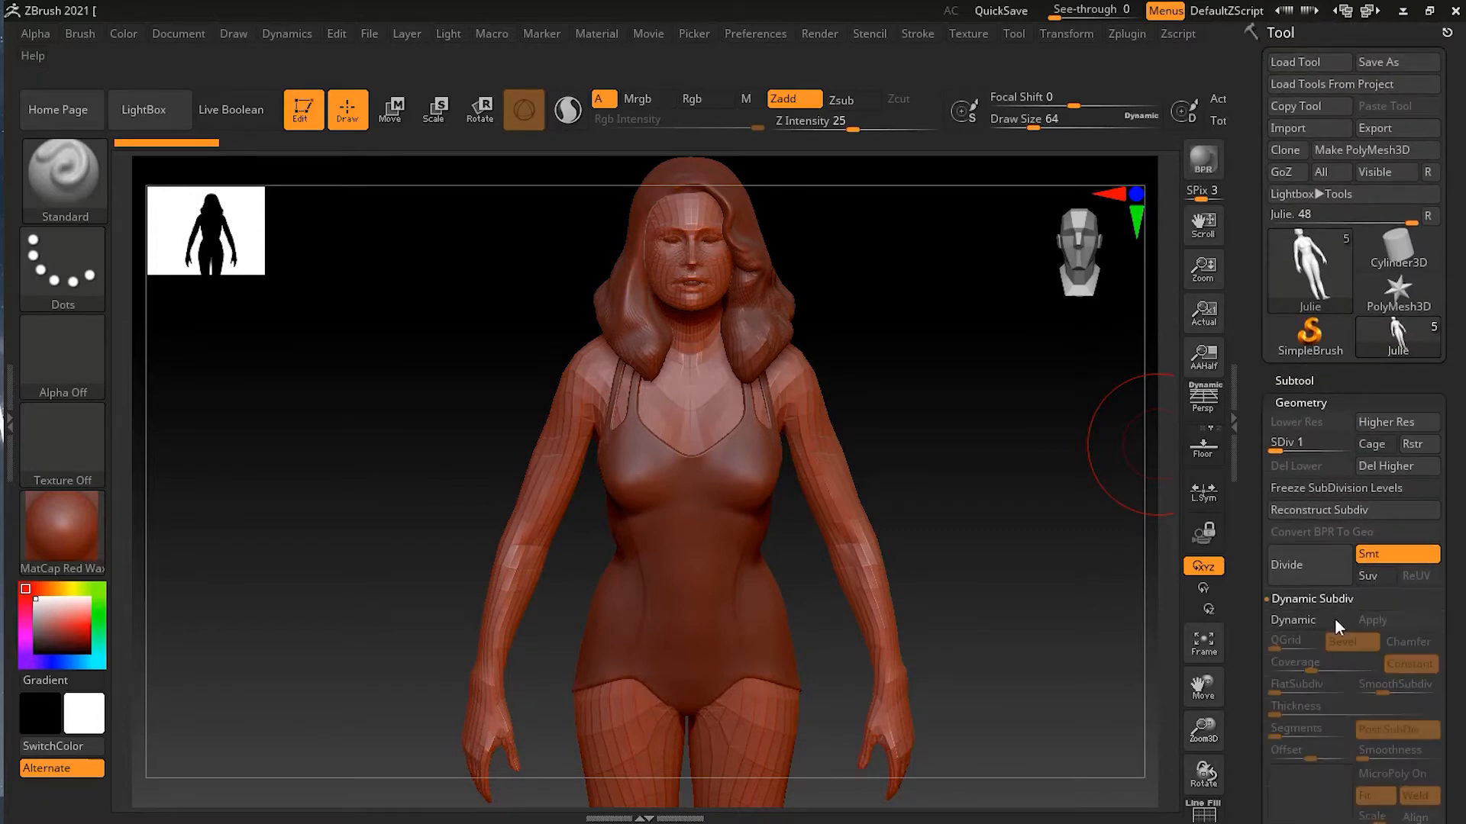
left_click(1307, 620)
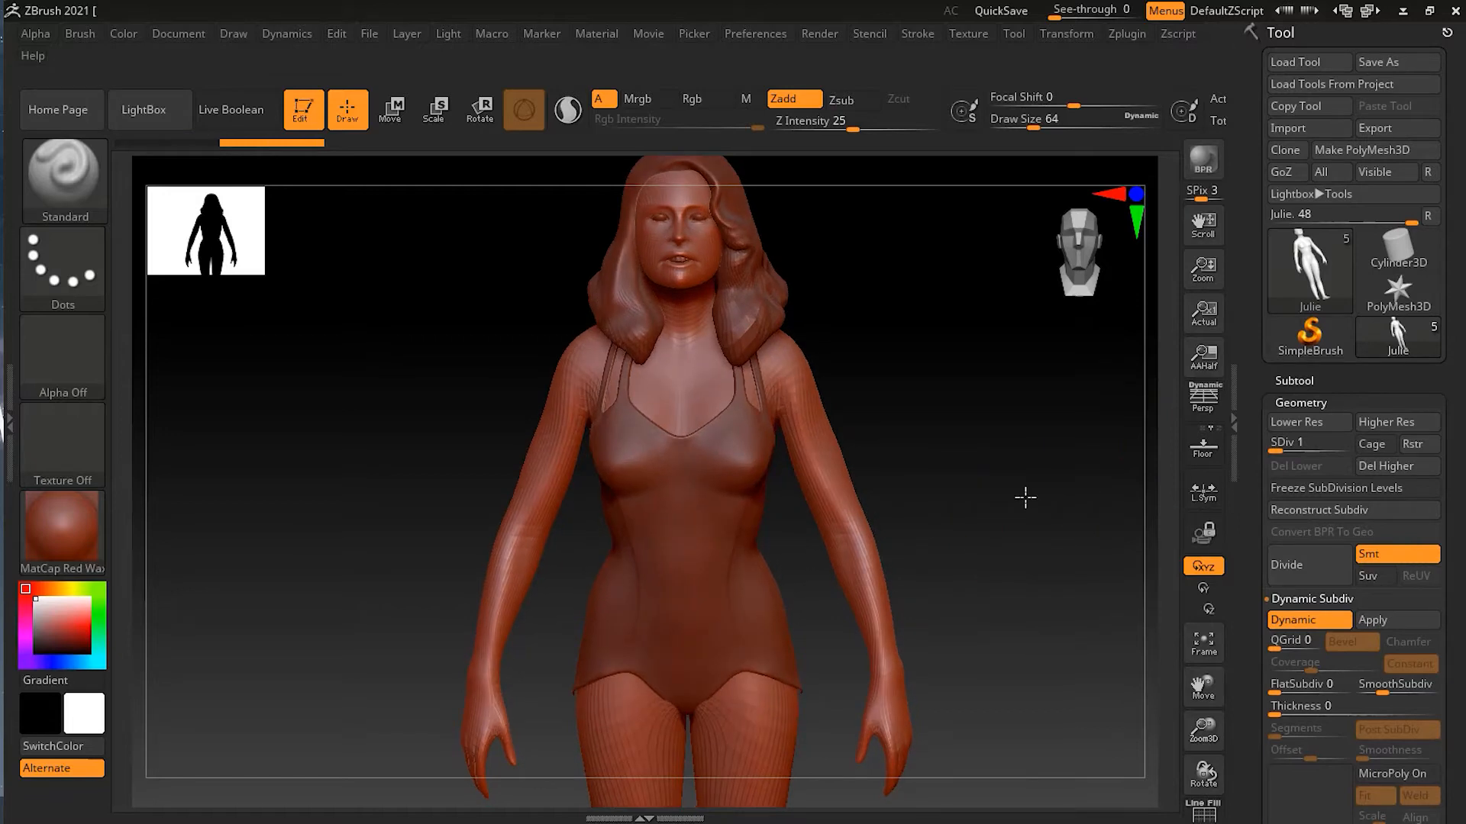
Set the body's dynamic SmoothSubdiv level to 3.
left_click_drag(980, 458, 1034, 482, "alt")
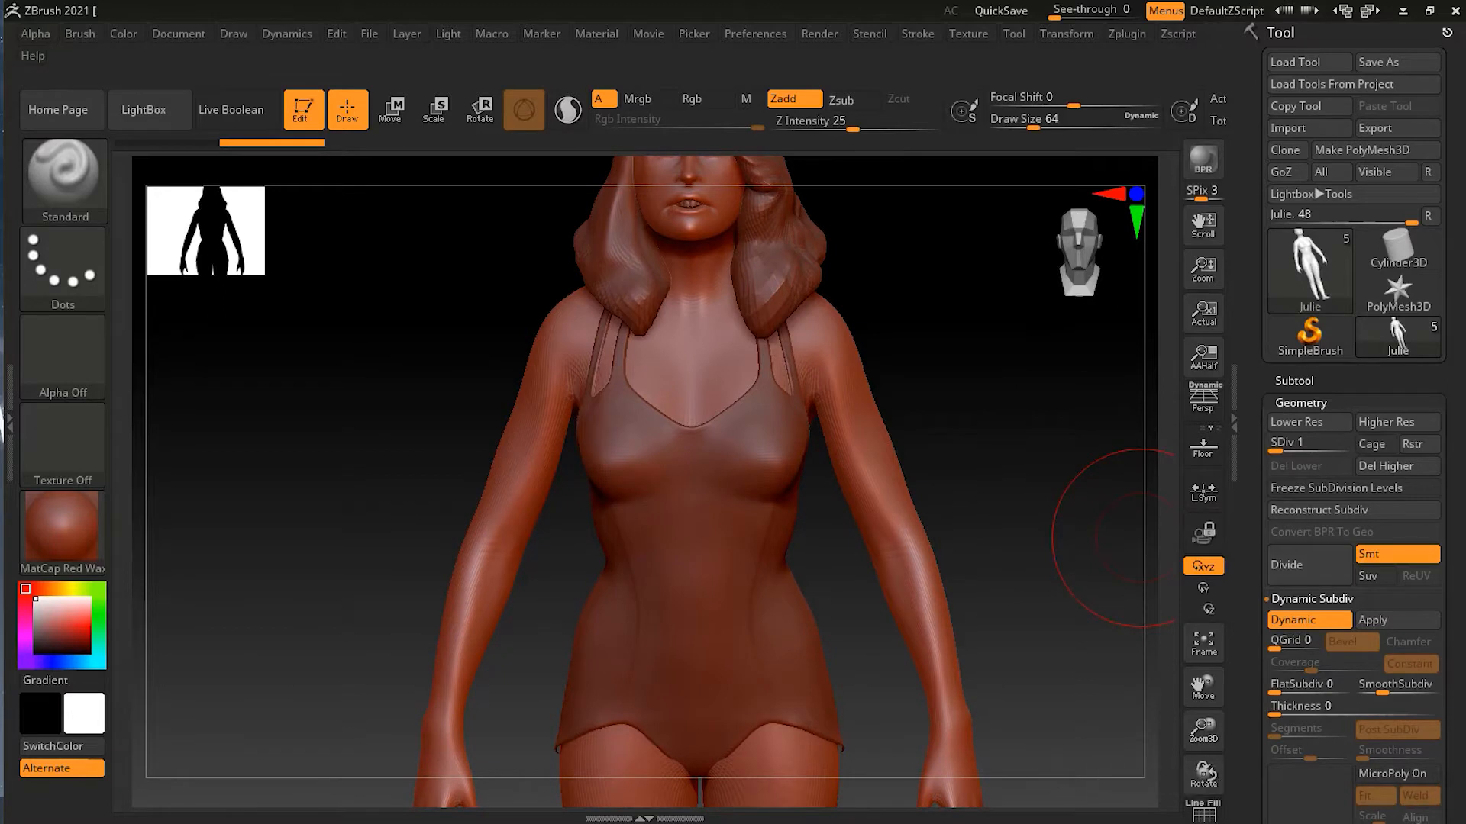
left_click_drag(1461, 679, 1461, 618)
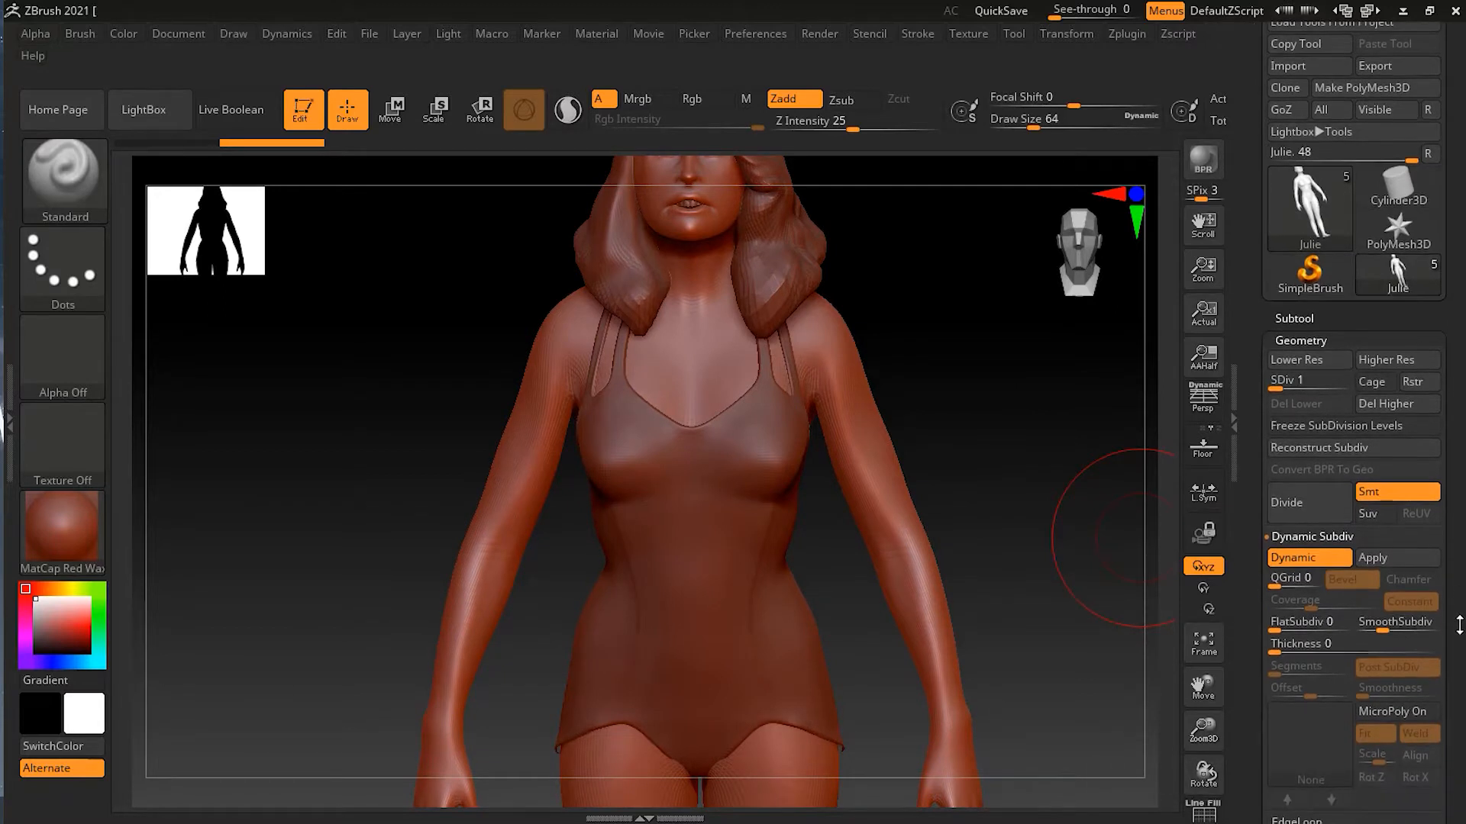
left_click(1372, 629)
type("3")
key("Return")
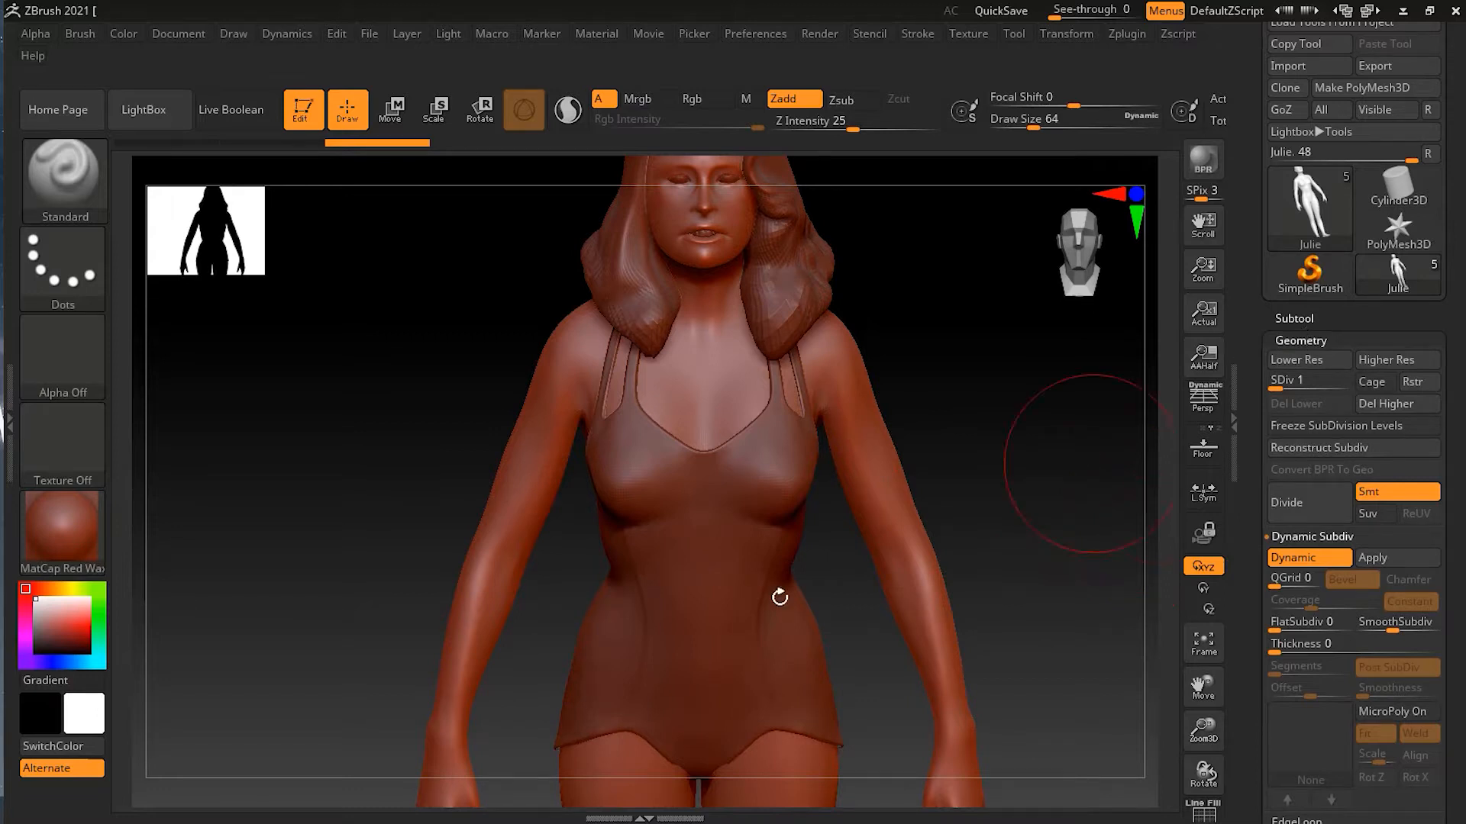
Hide the Swimsuit and Hair subtools so only the bare body shows.
left_click(1298, 340)
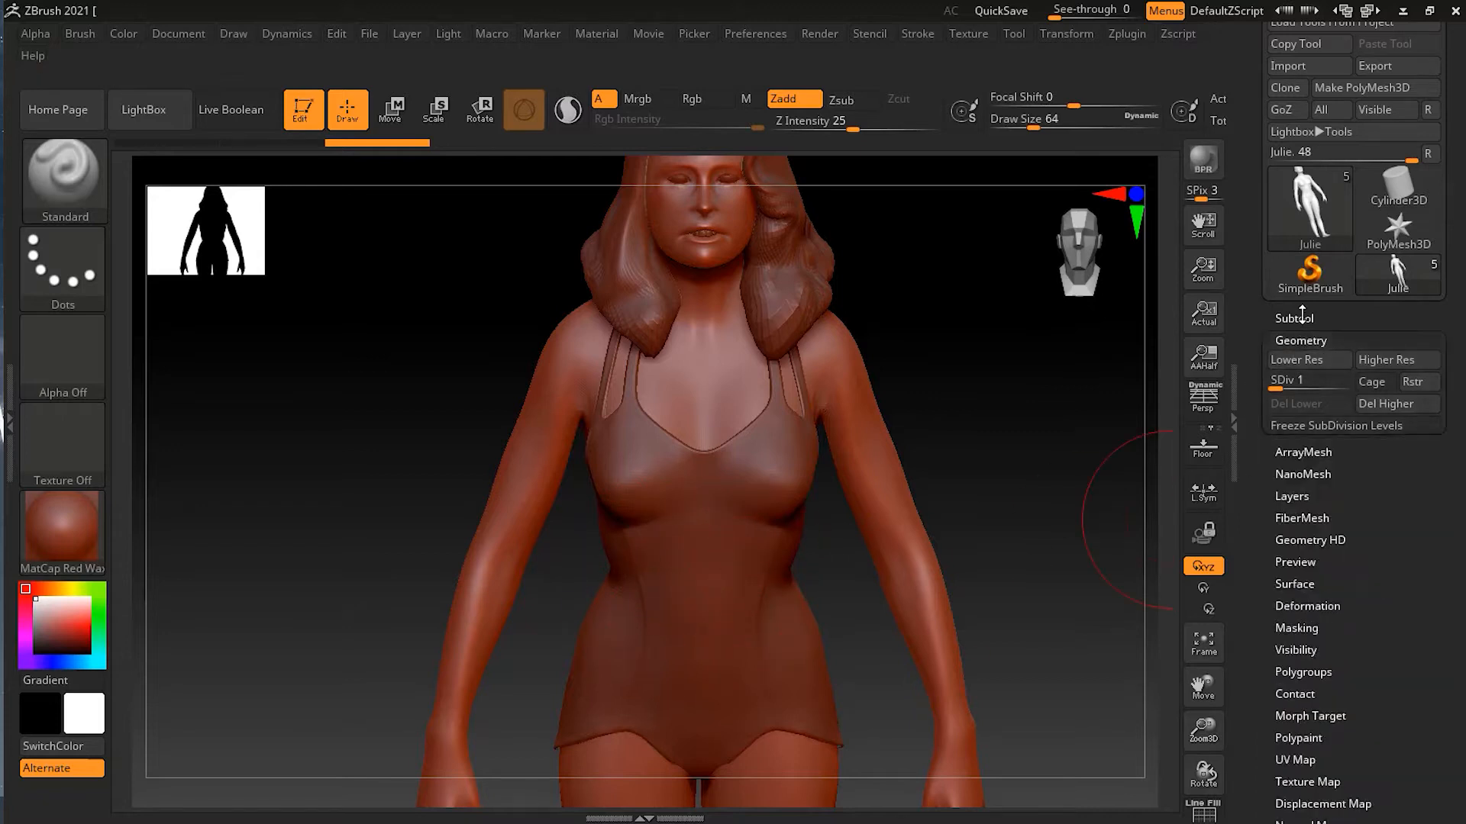
left_click(1294, 318)
mouse_move(1016, 569)
left_mouse_down()
mouse_move(982, 540)
mouse_move(906, 615)
mouse_move(1034, 570)
mouse_move(1012, 558)
left_mouse_up()
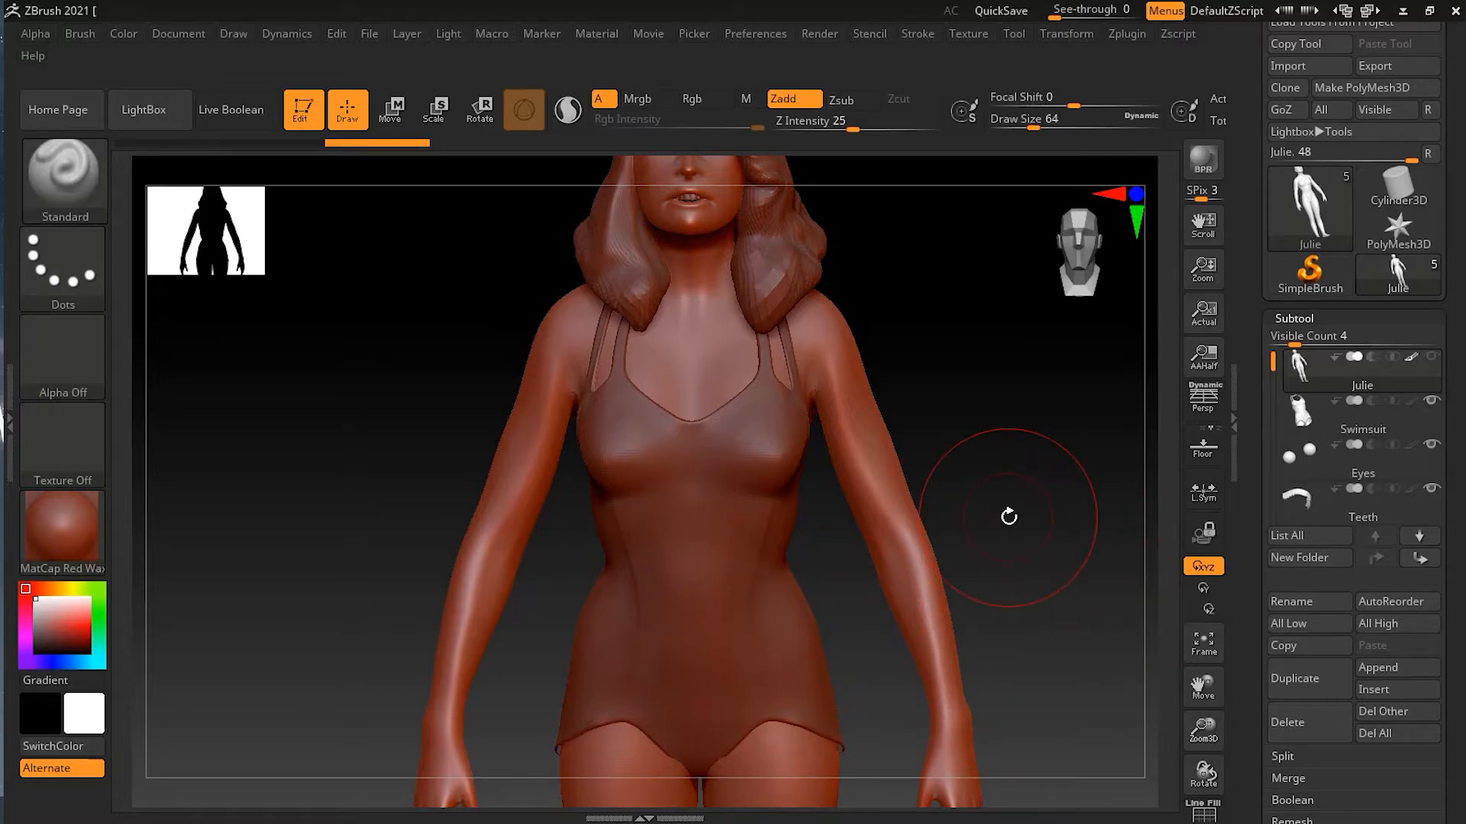
mouse_move(1435, 406)
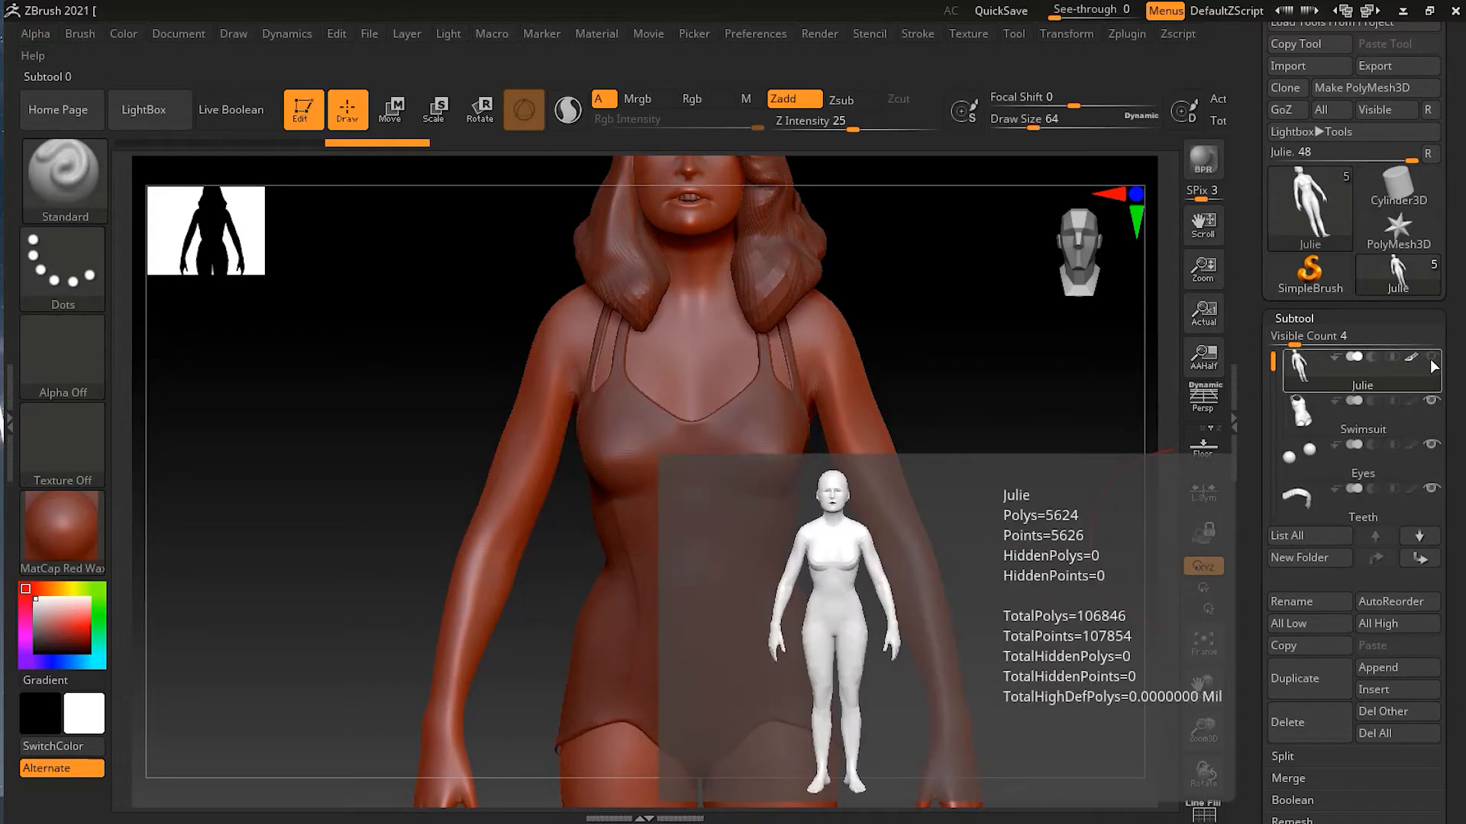
left_click(1432, 404)
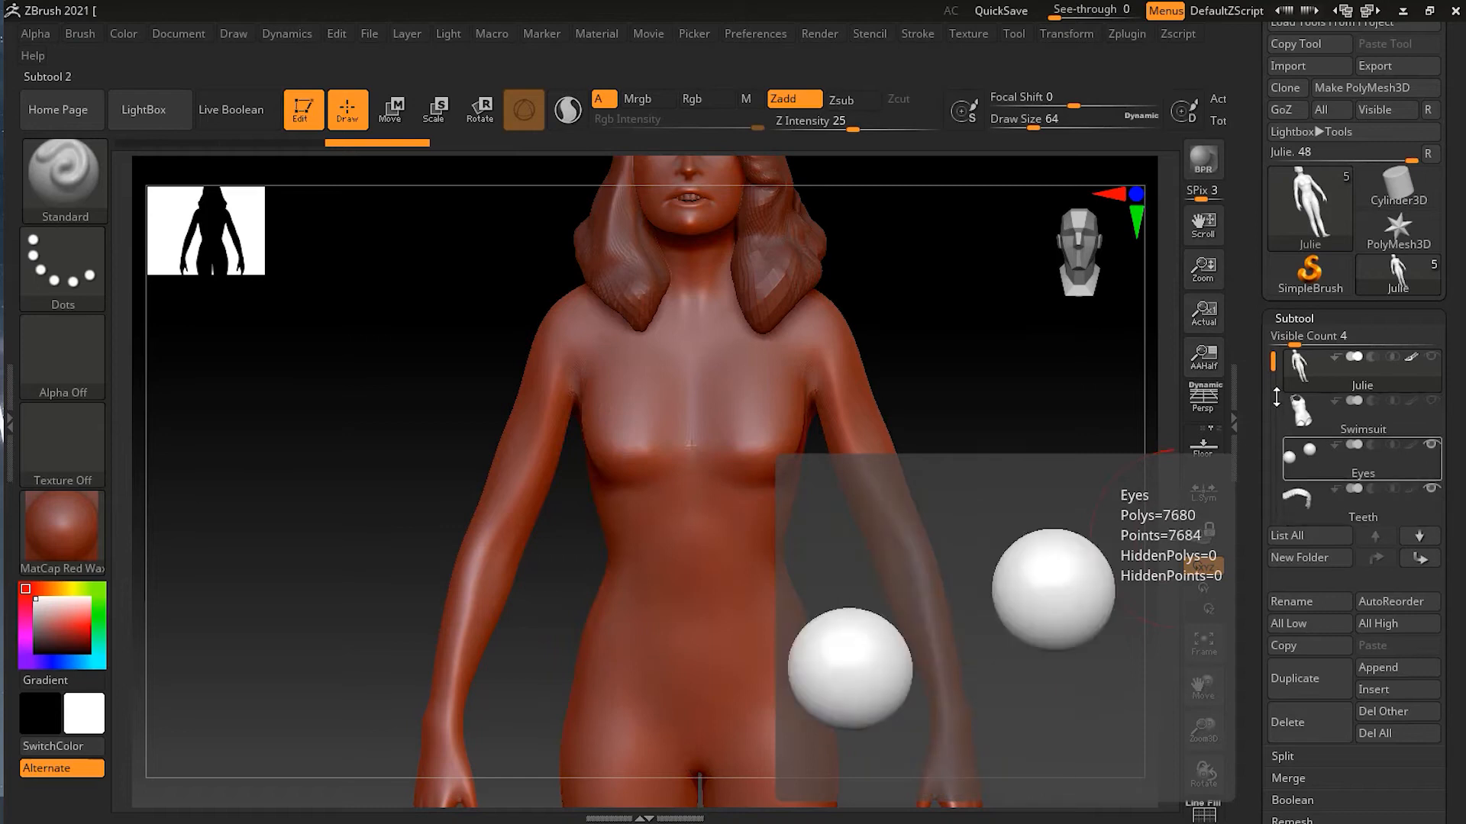
mouse_move(1273, 363)
left_mouse_down()
mouse_move(1277, 411)
mouse_move(1268, 344)
left_mouse_up()
left_click(1432, 445)
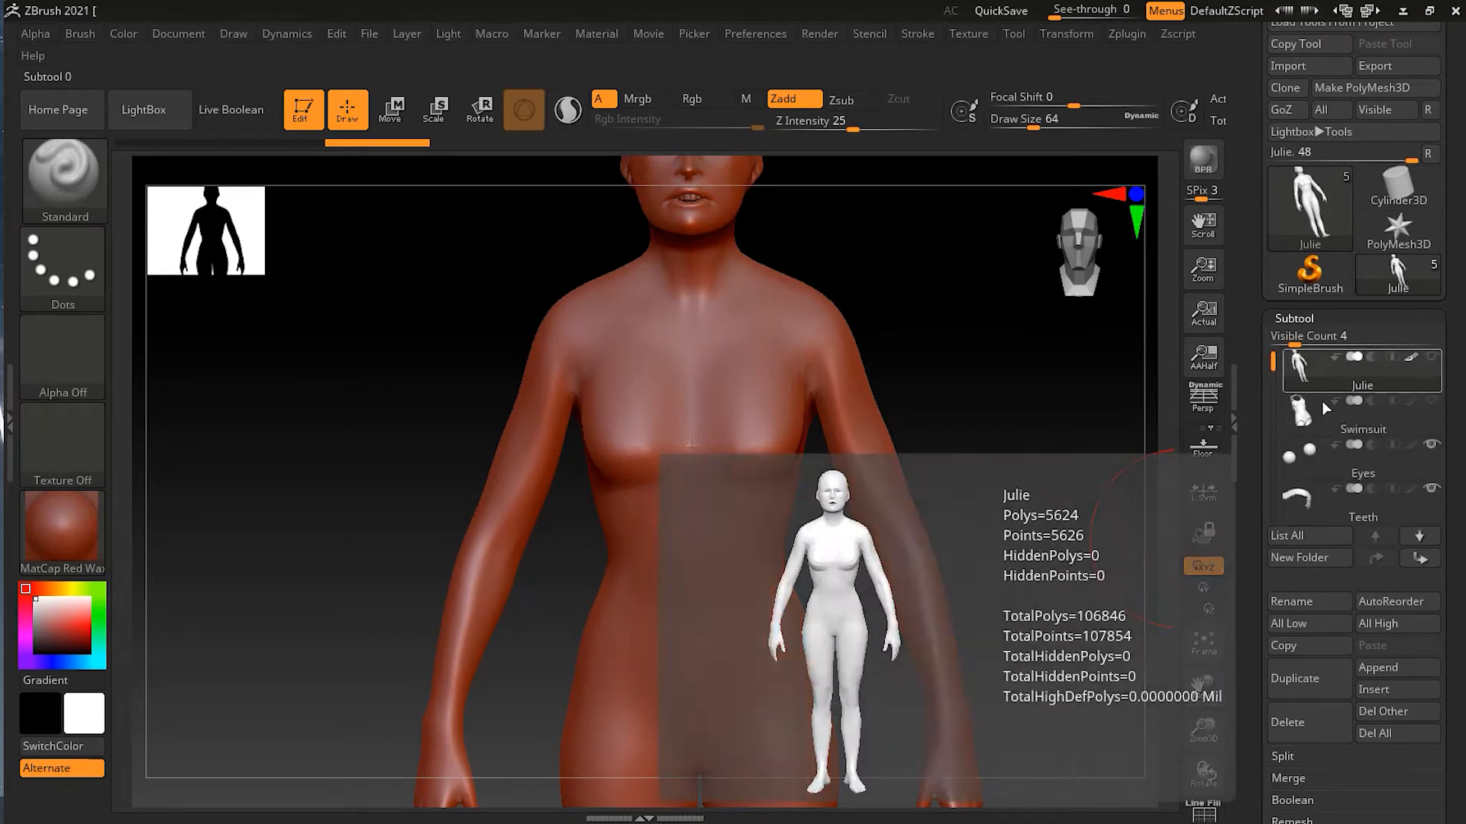
left_click_drag(1021, 405, 1028, 566, "alt")
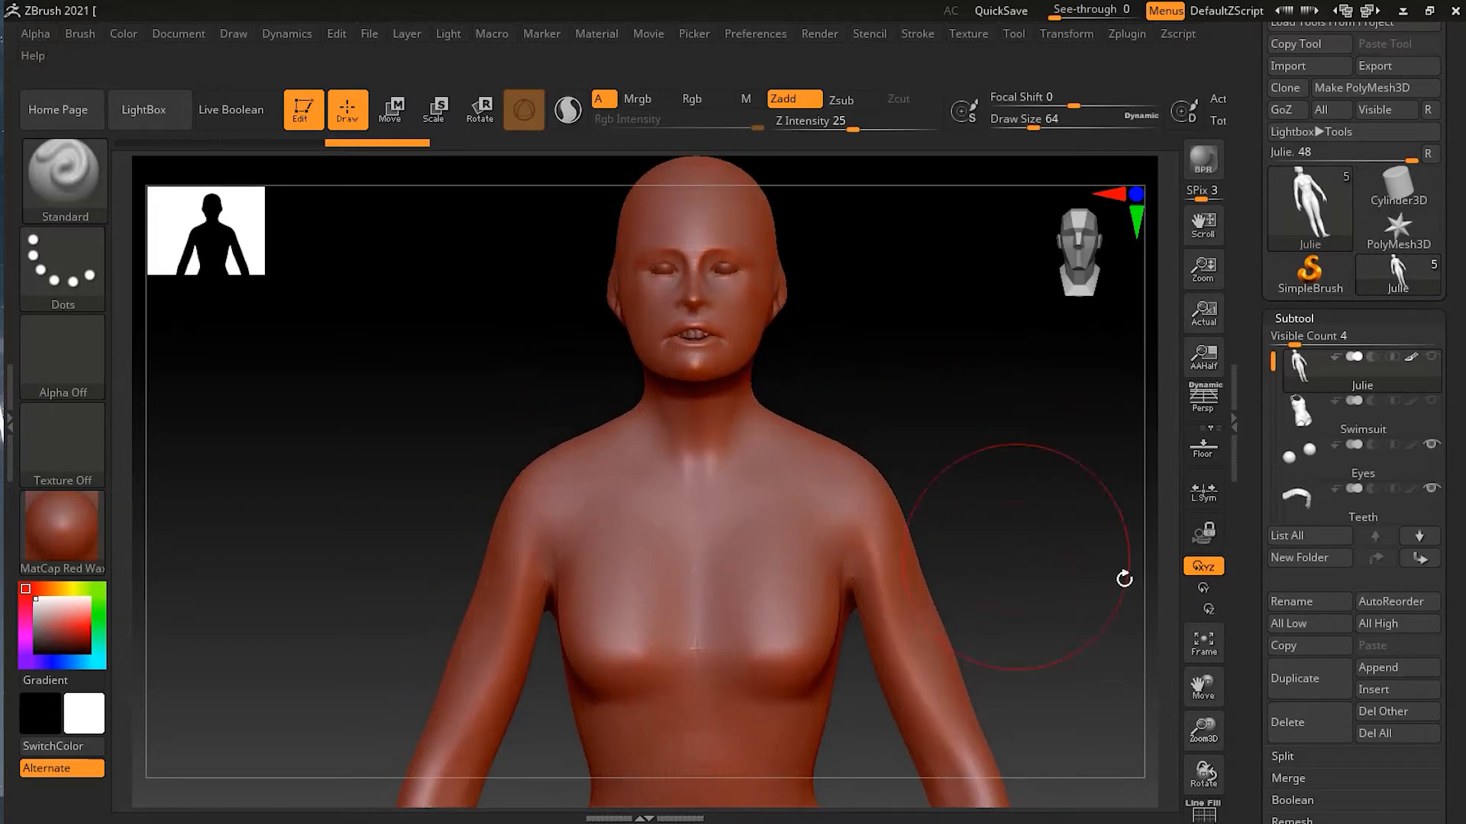
Delete the Hair and Swimsuit subtools, accepting that the deletions cannot be undone.
left_click_drag(1272, 360, 1272, 416)
left_click(1412, 474)
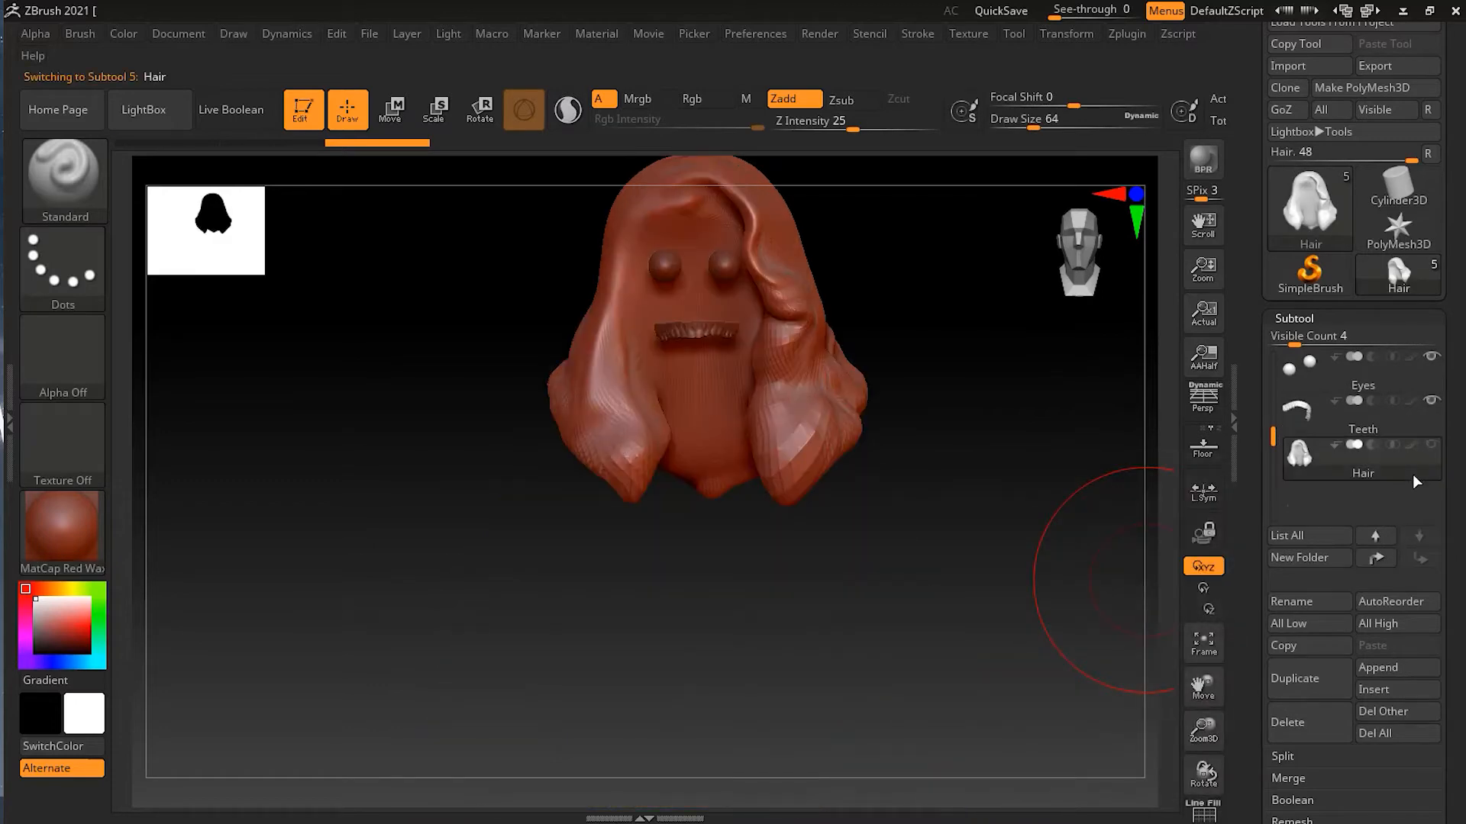
left_click(1331, 720)
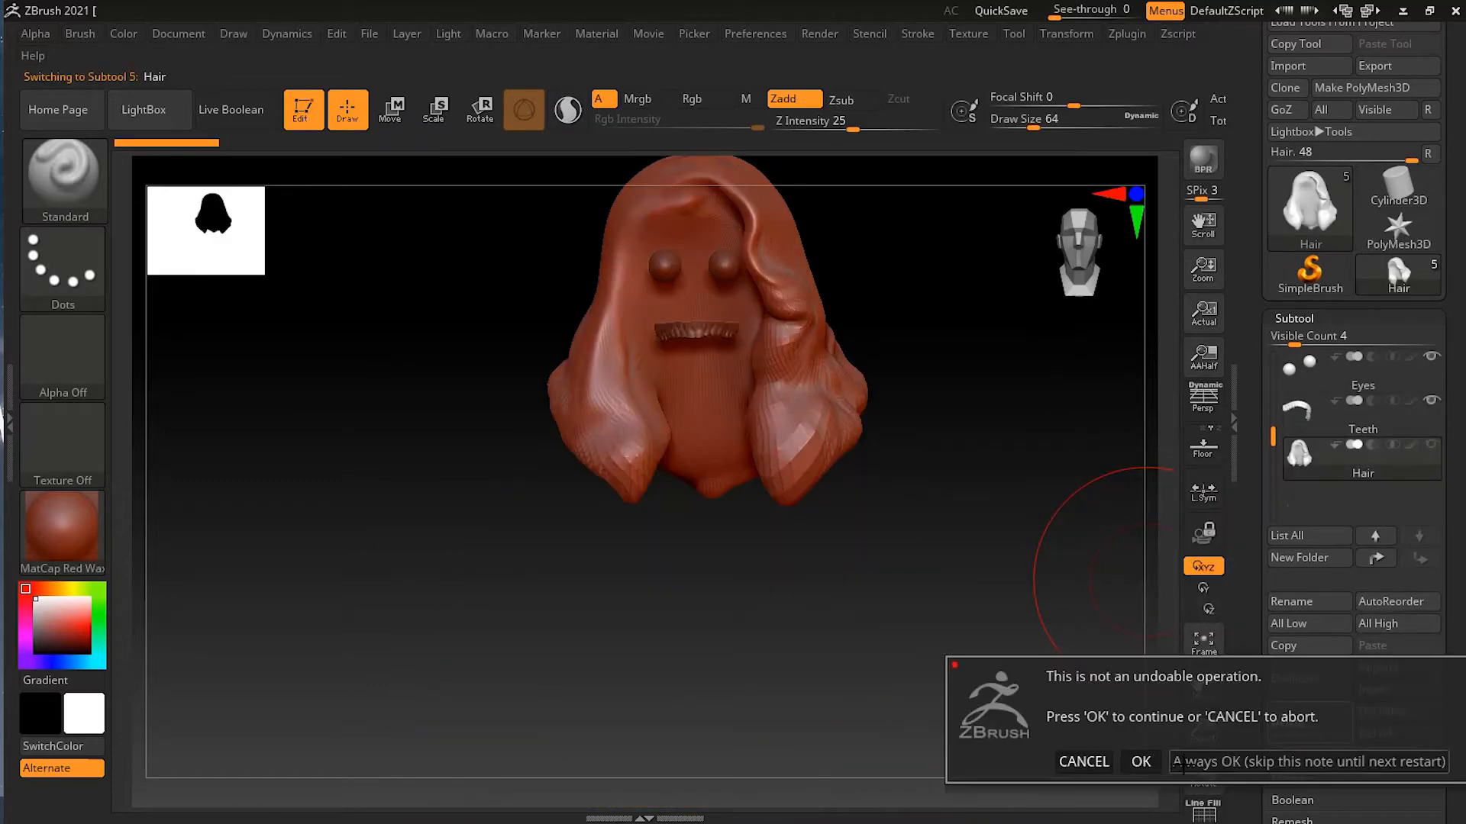
left_click(1142, 762)
left_click_drag(1269, 461, 1269, 359)
left_click(1368, 419)
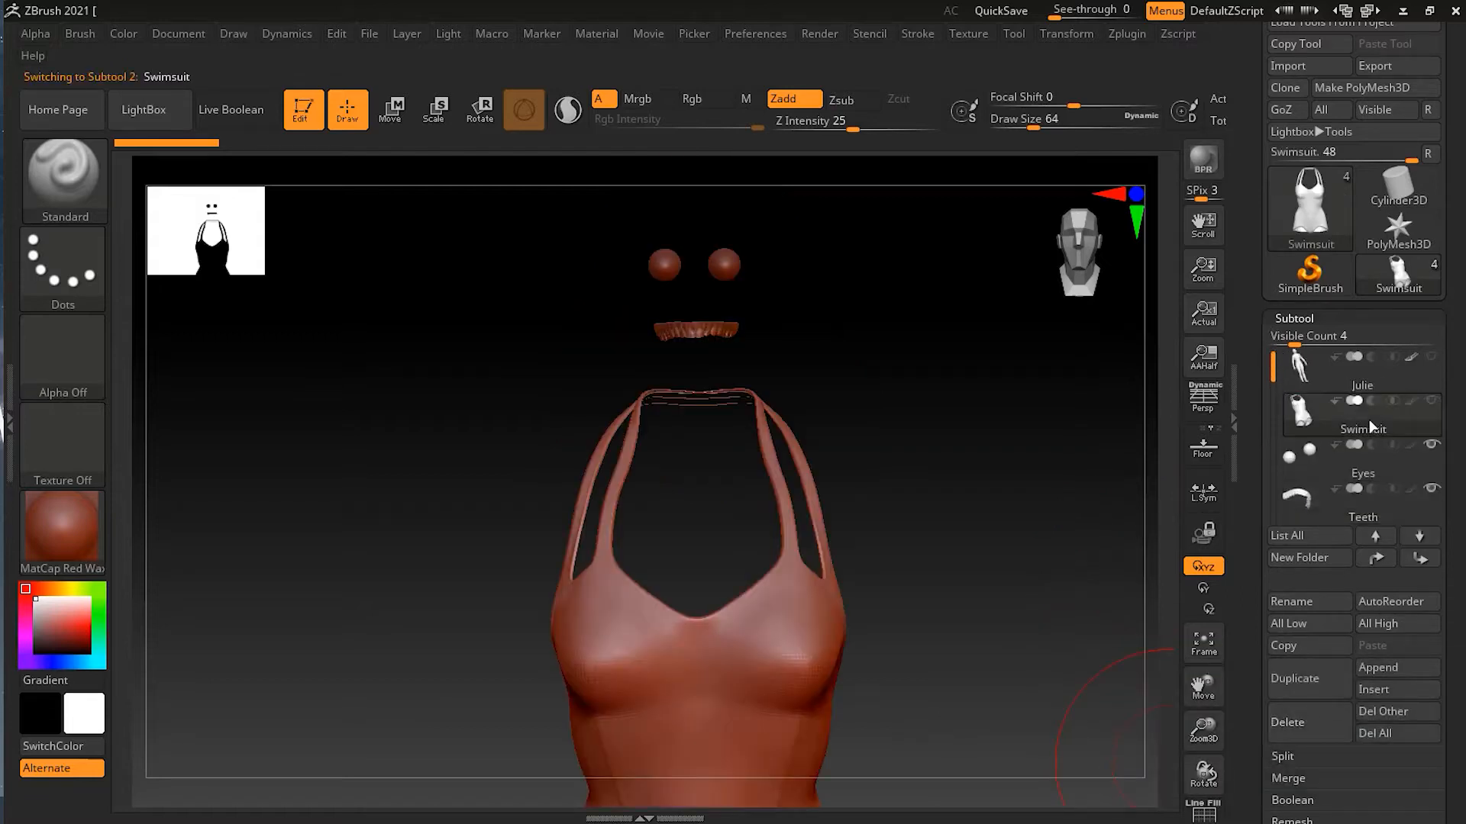
left_click(1321, 733)
left_click(1142, 775)
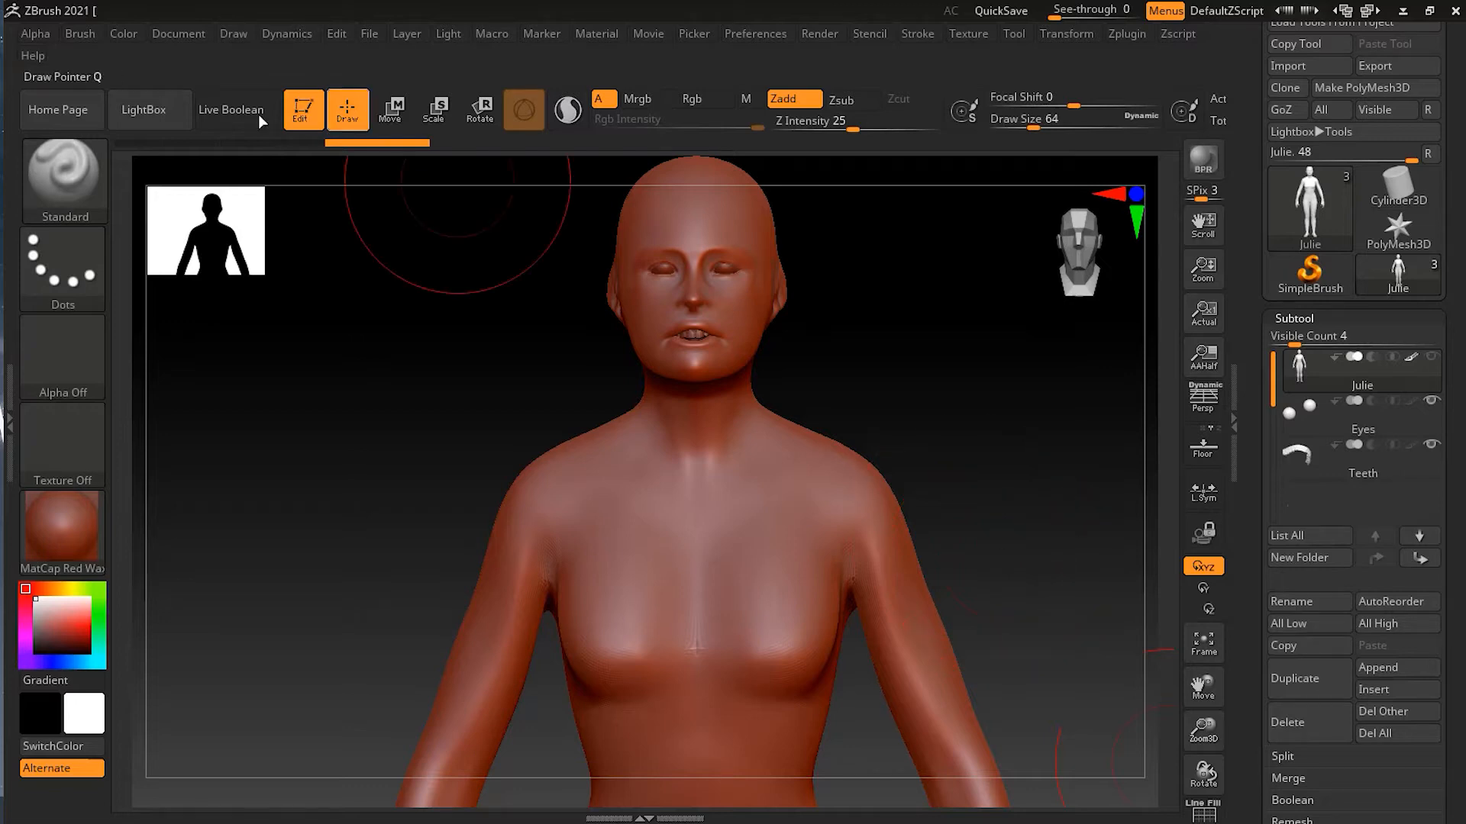
Load the 128_Clothing Spotlight file from the LightBox Spotlight collection.
left_click(179, 119)
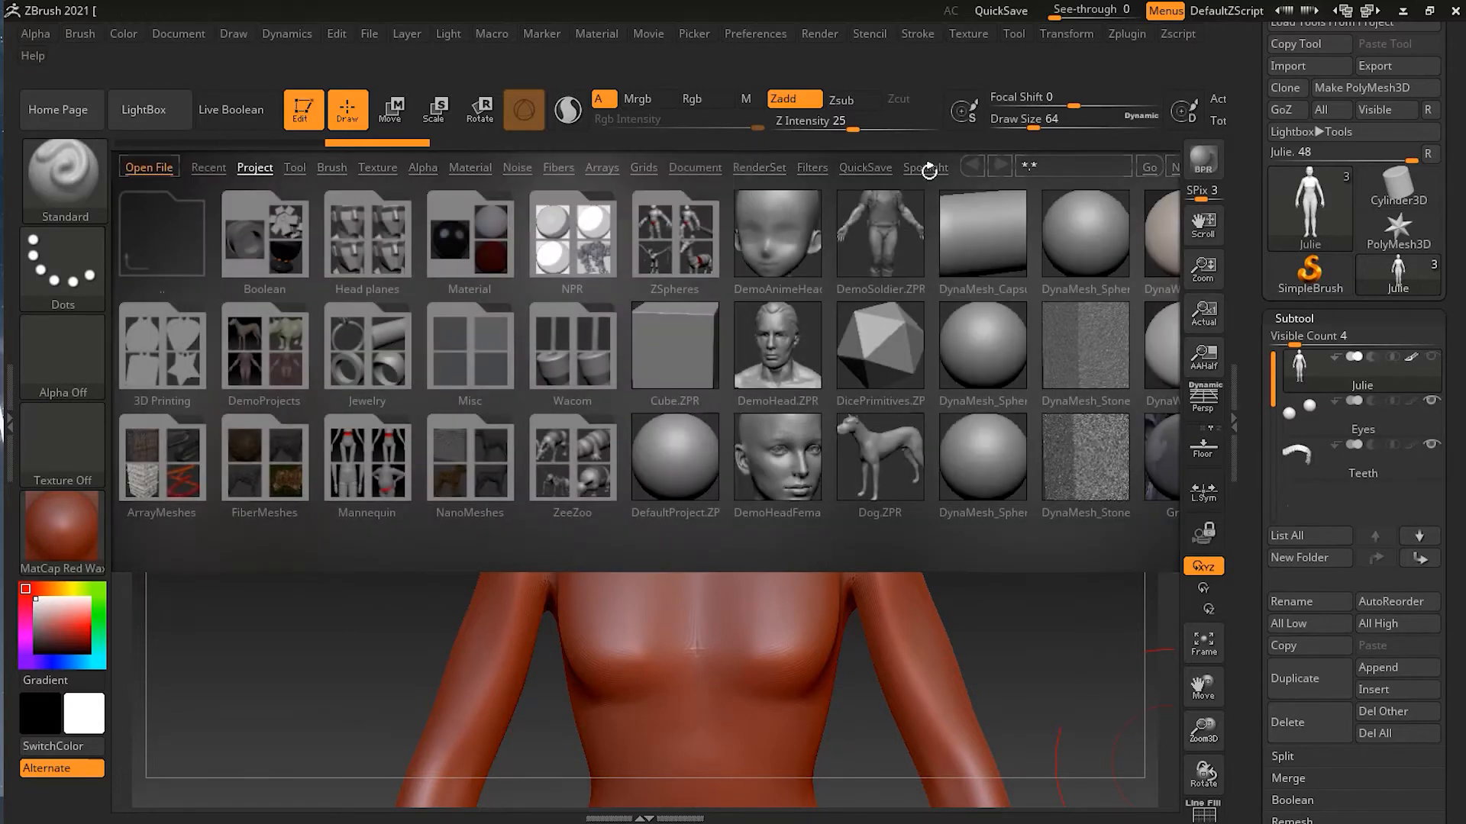
left_click(925, 168)
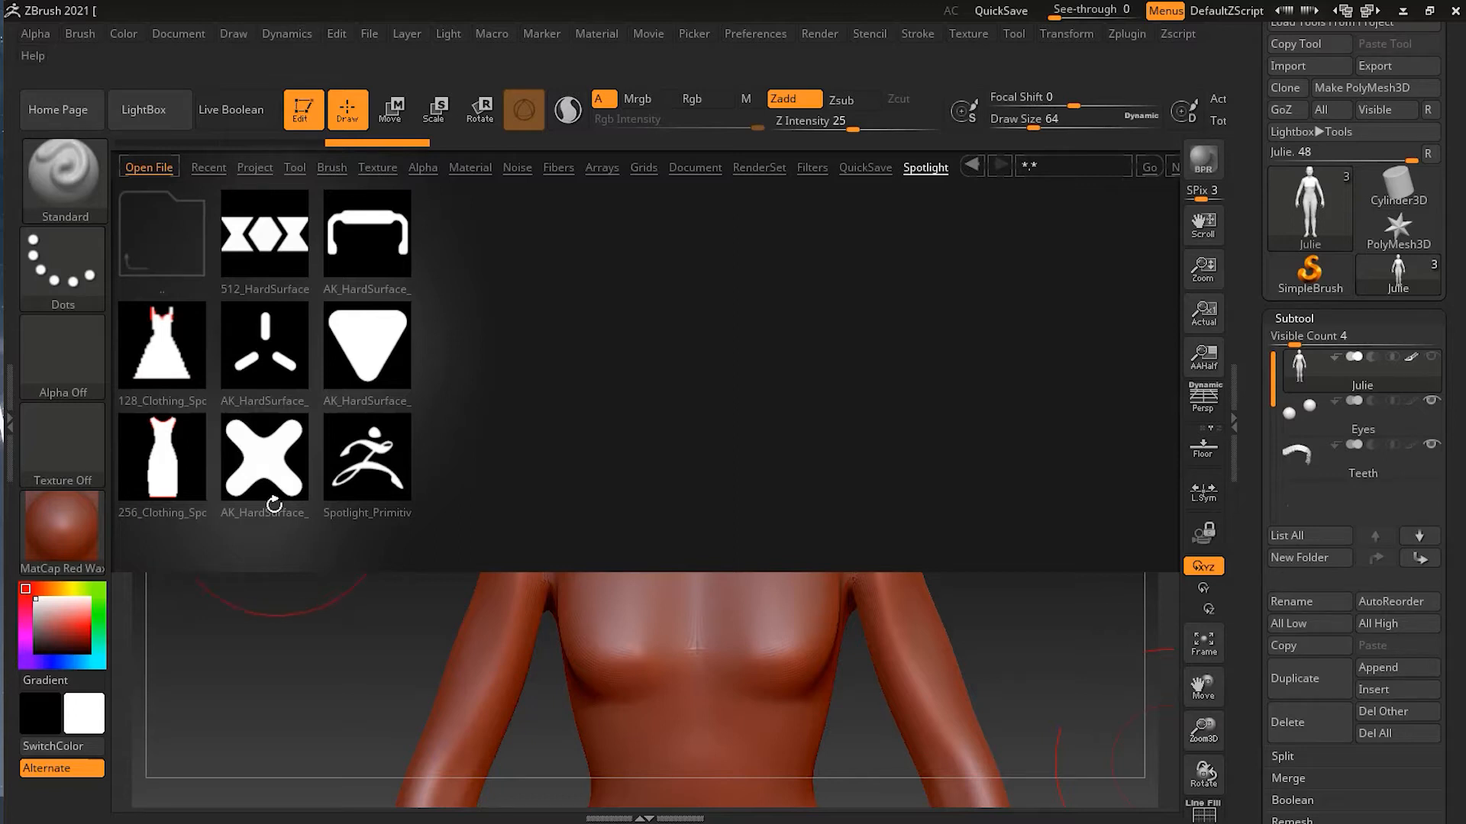
double_click(165, 350)
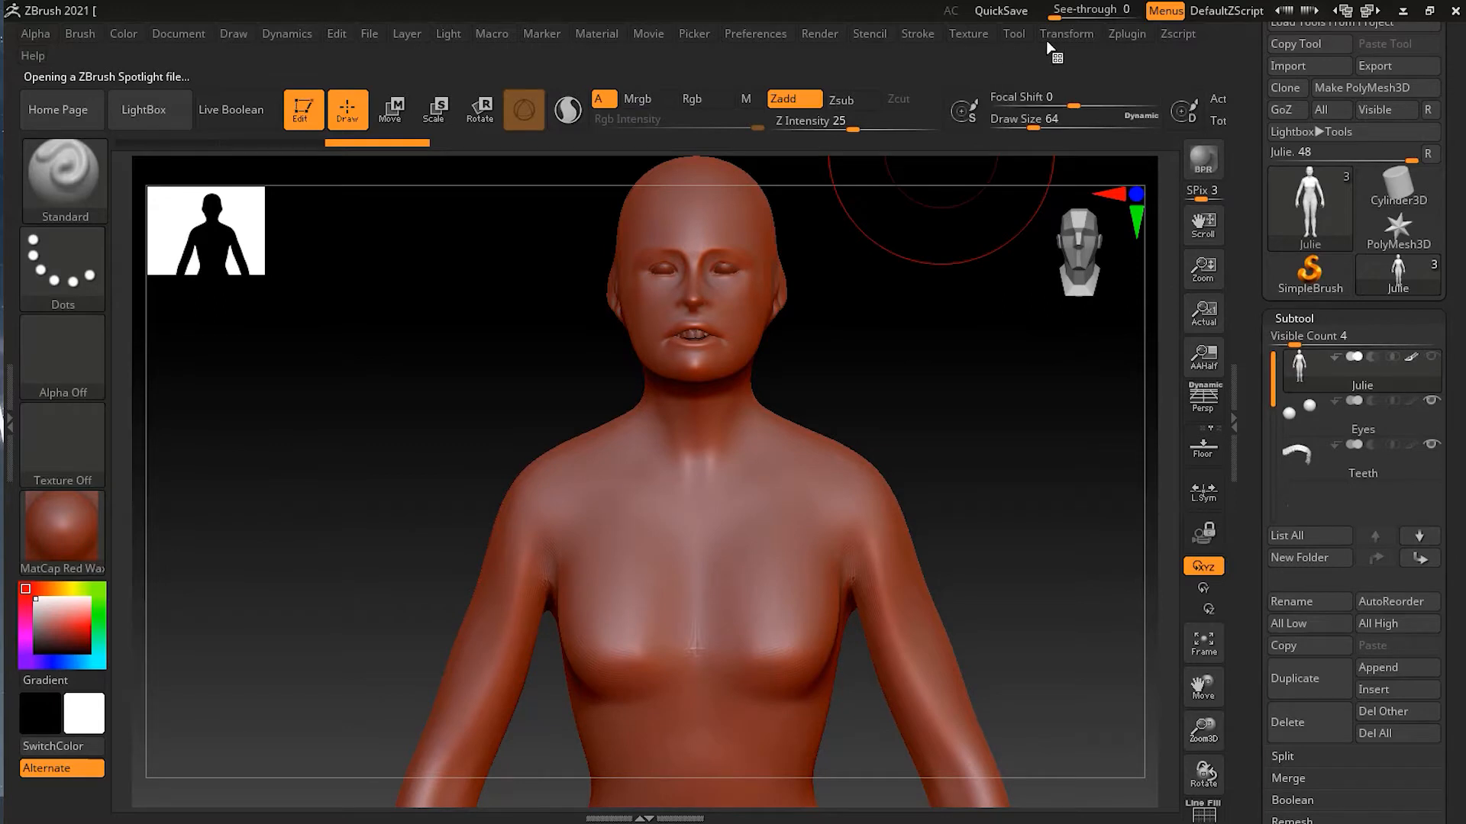
Turn on Spotlight and place its dial over the middle of the figure's chest.
left_click(1018, 37)
left_click(968, 37)
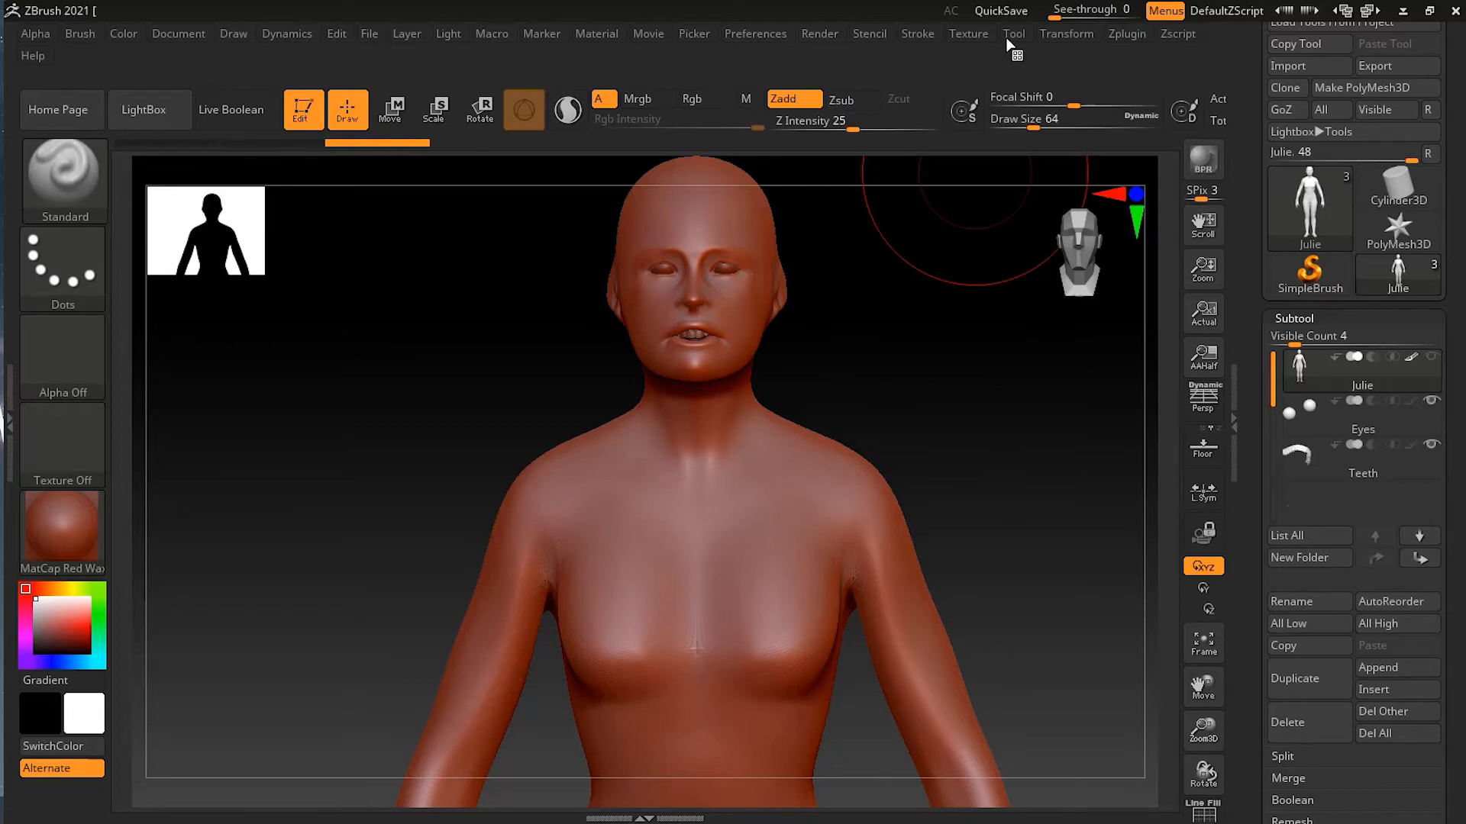
left_click(974, 34)
left_click(1087, 363)
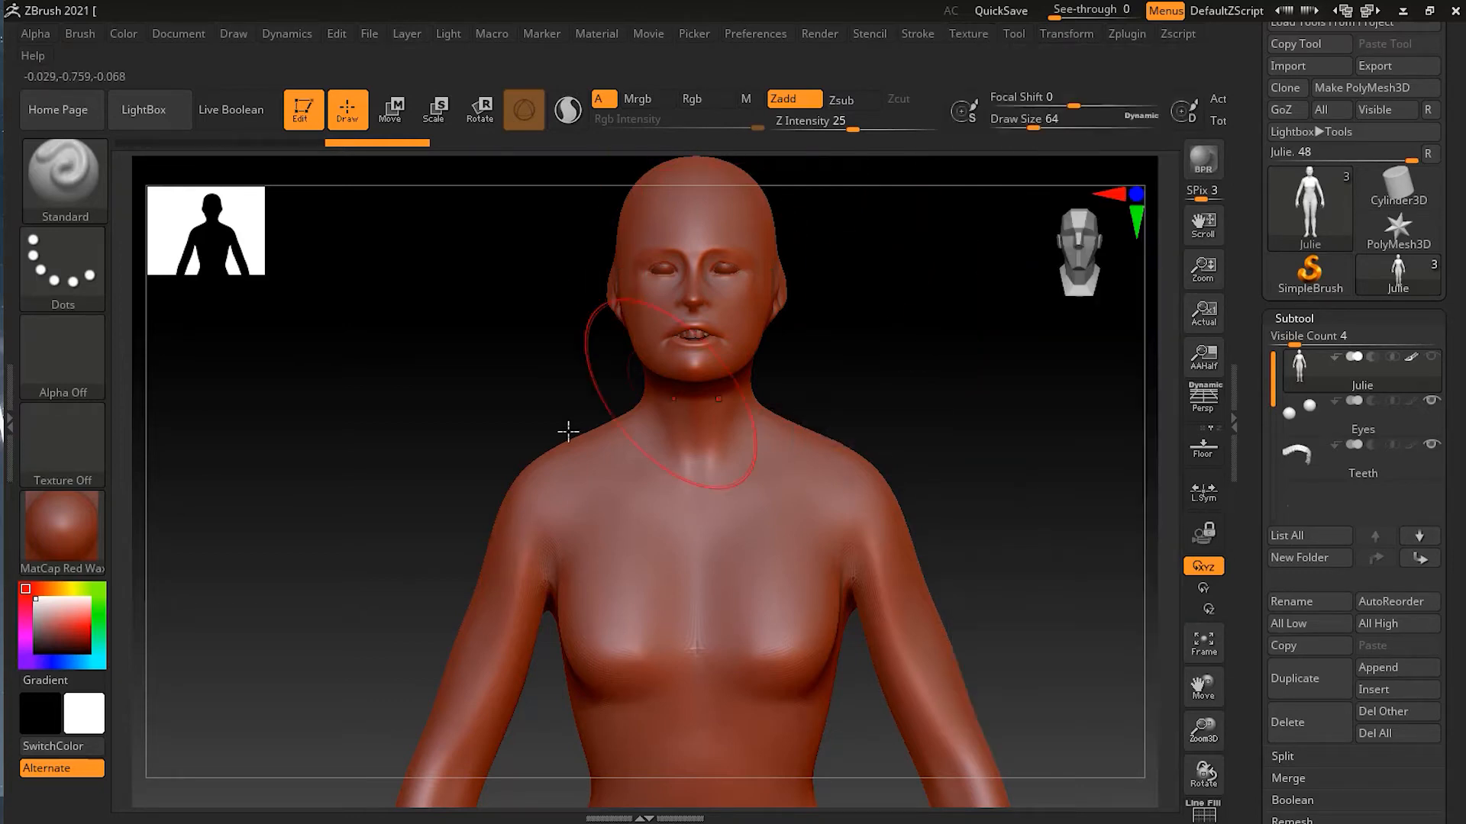
key("z")
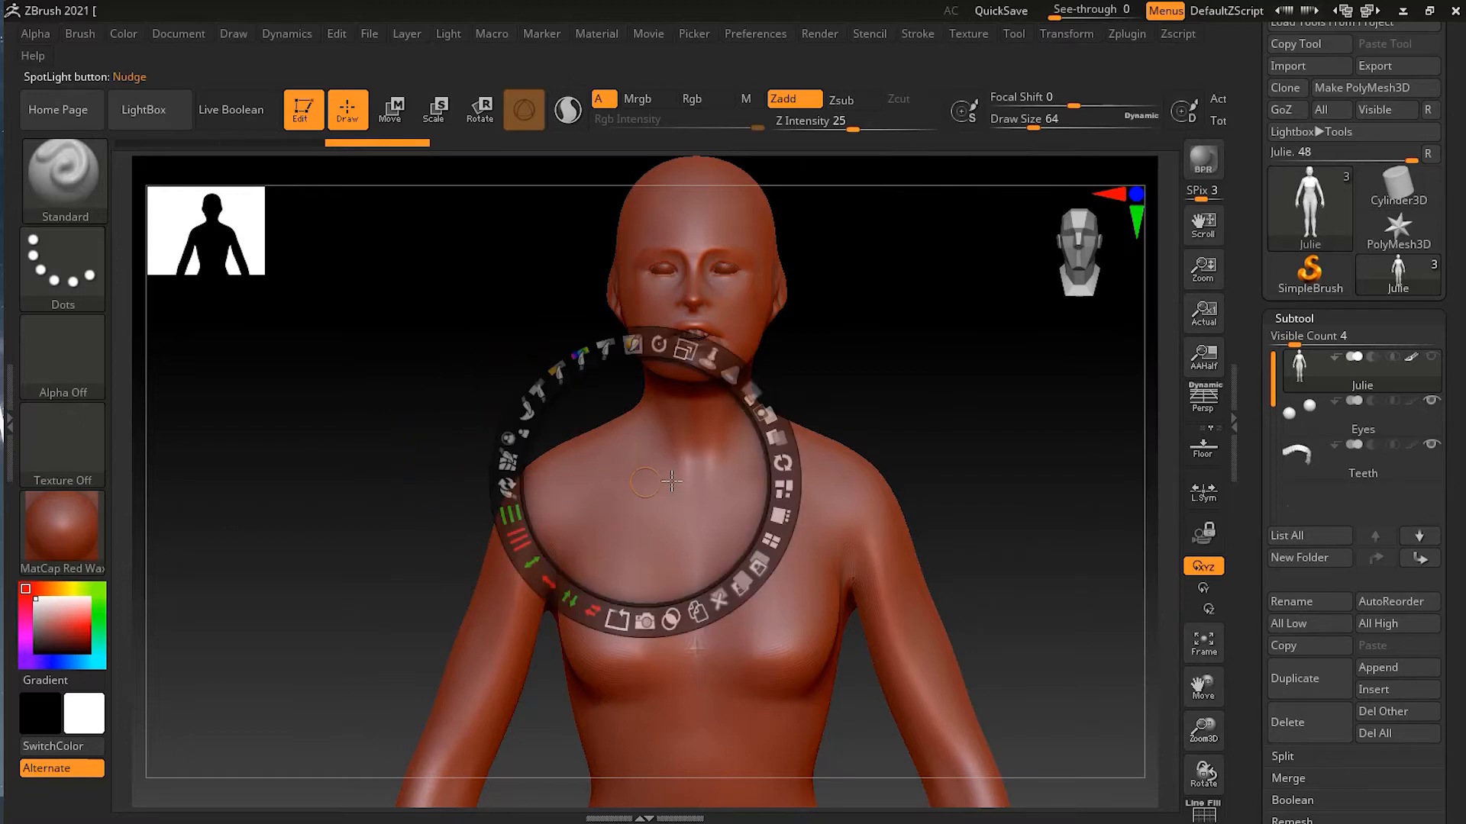
left_click_drag(645, 481, 703, 527)
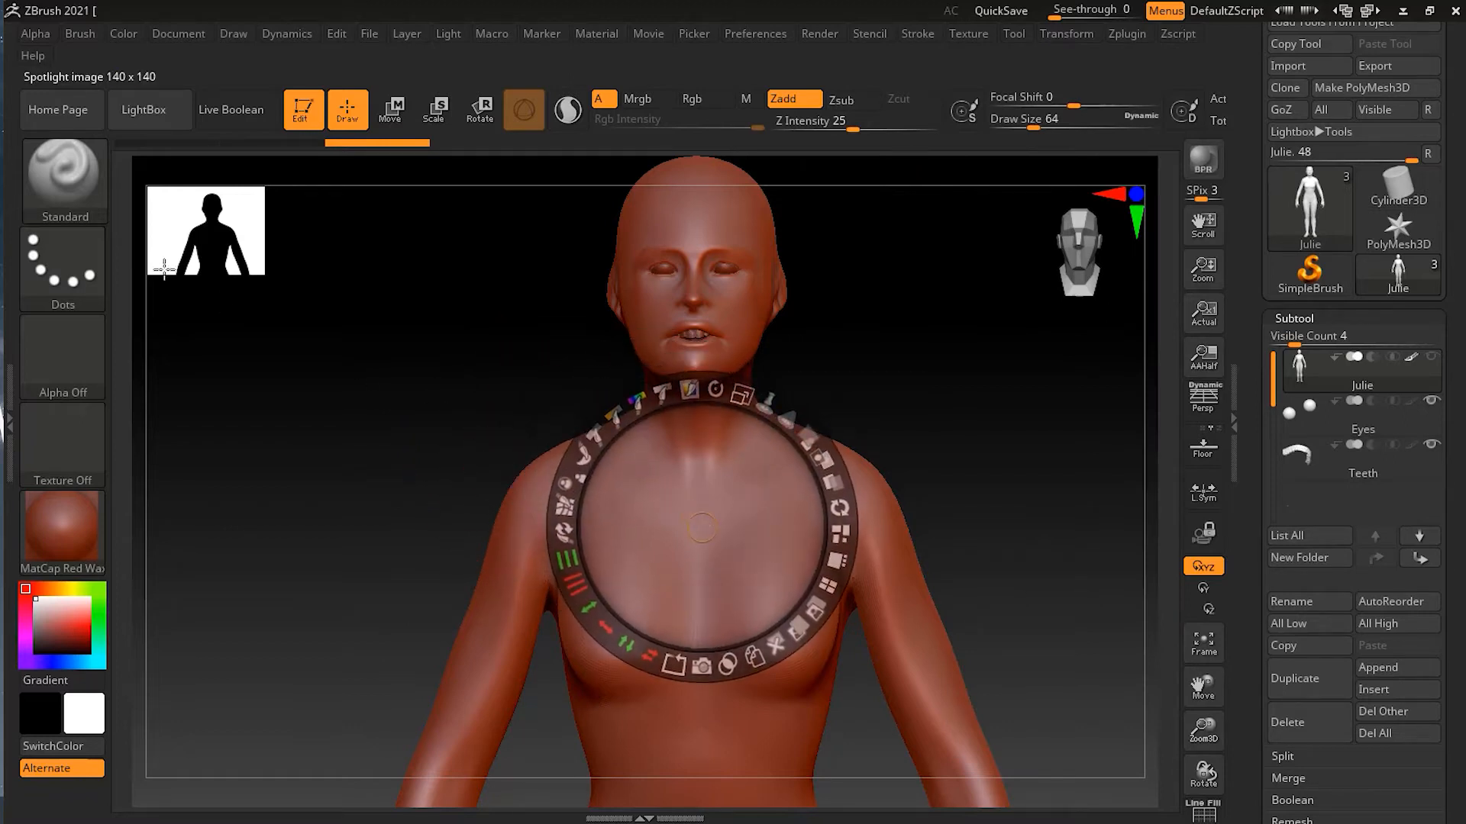
Reload the 128_Clothing Spotlight file with the clothing silhouettes beside the figure.
left_click(158, 109)
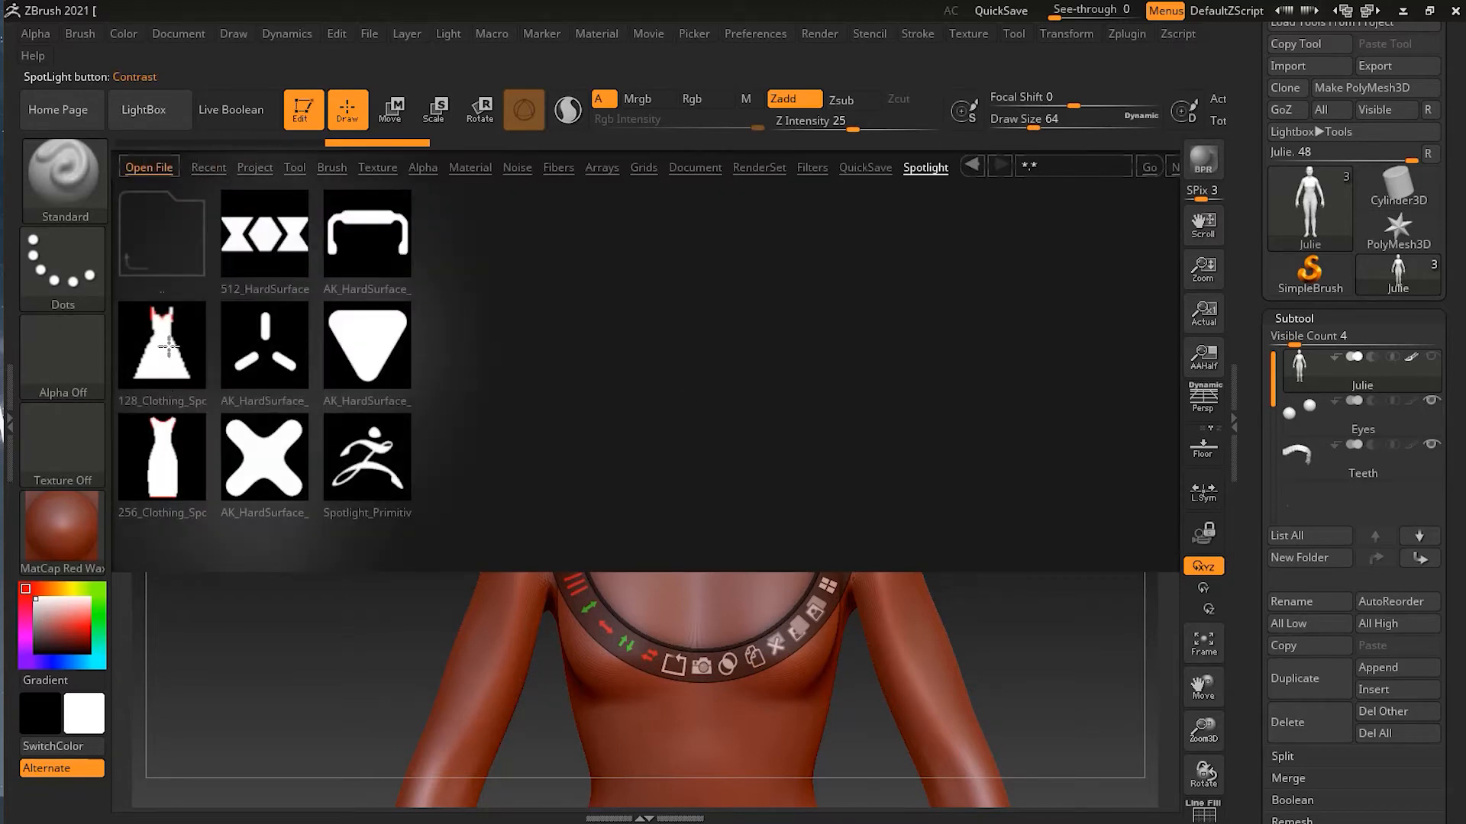
double_click(187, 403)
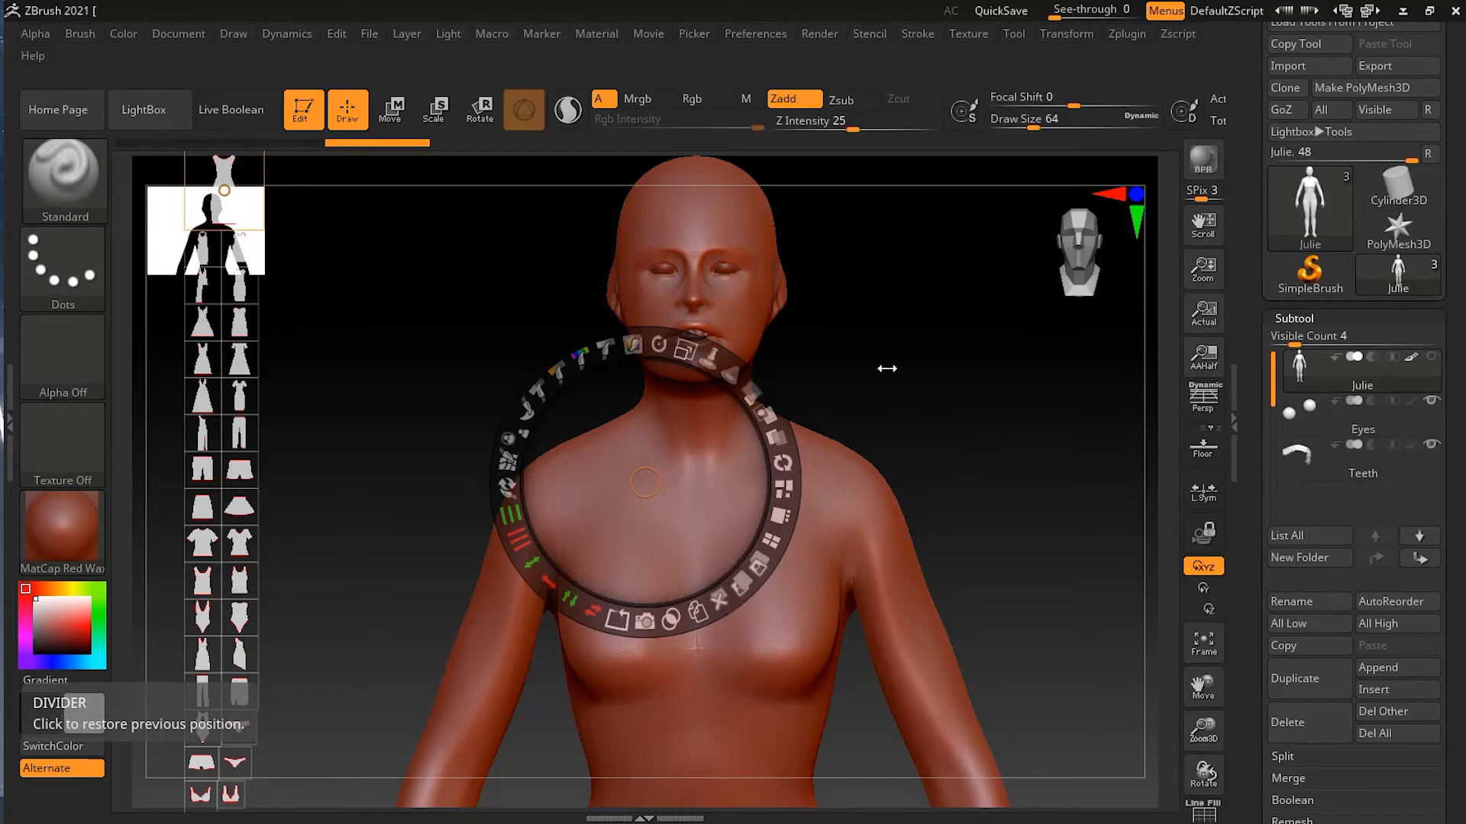
right_click_drag(973, 451, 943, 446, "ctrl")
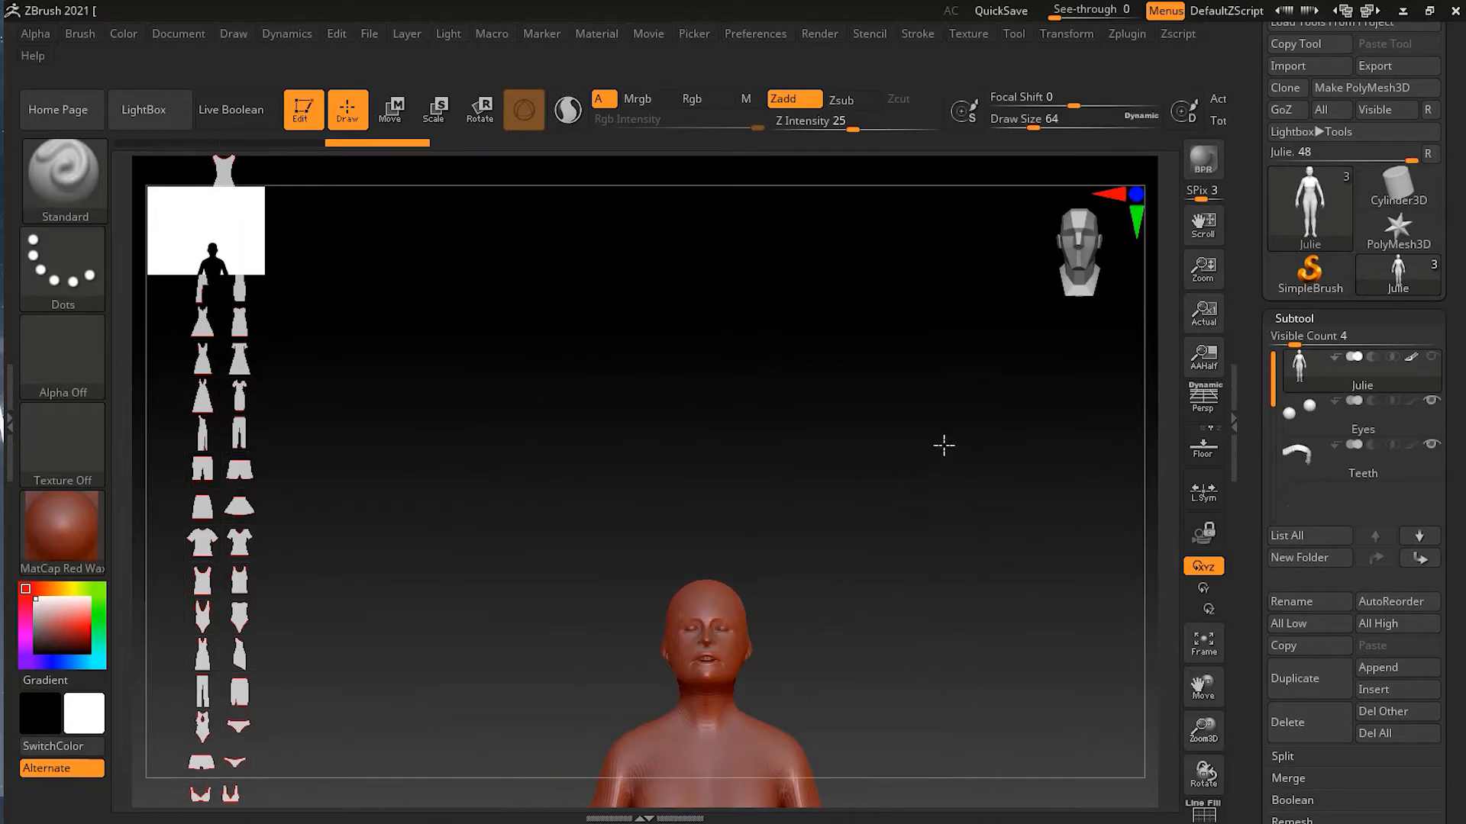
right_click_drag(913, 591, 888, 271, "alt")
right_click_drag(890, 385, 962, 409, "ctrl")
Reactivate Spotlight editing and place the tank top silhouette at the centre of the figure's chest.
key("z")
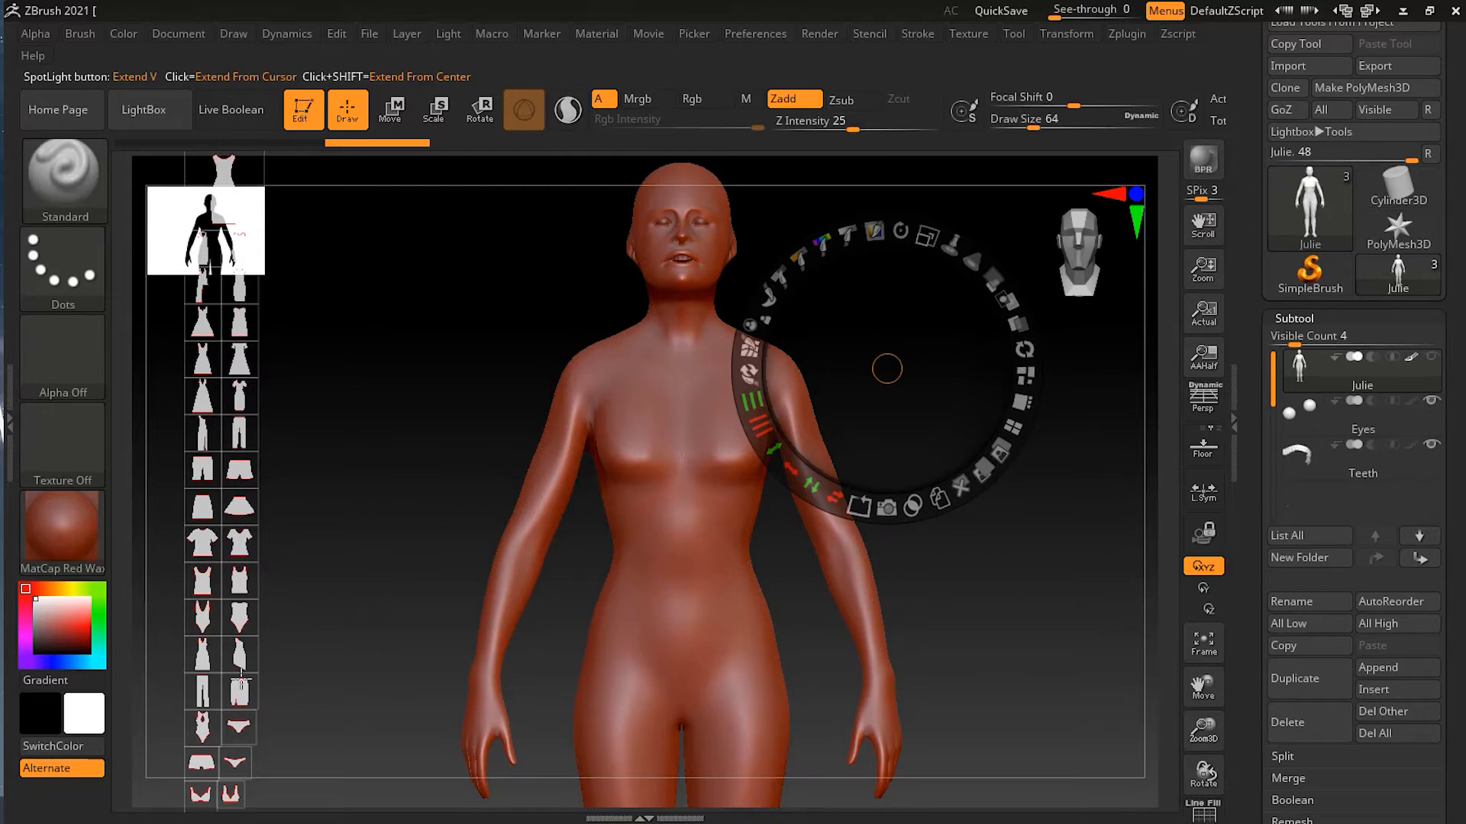
left_click(200, 582)
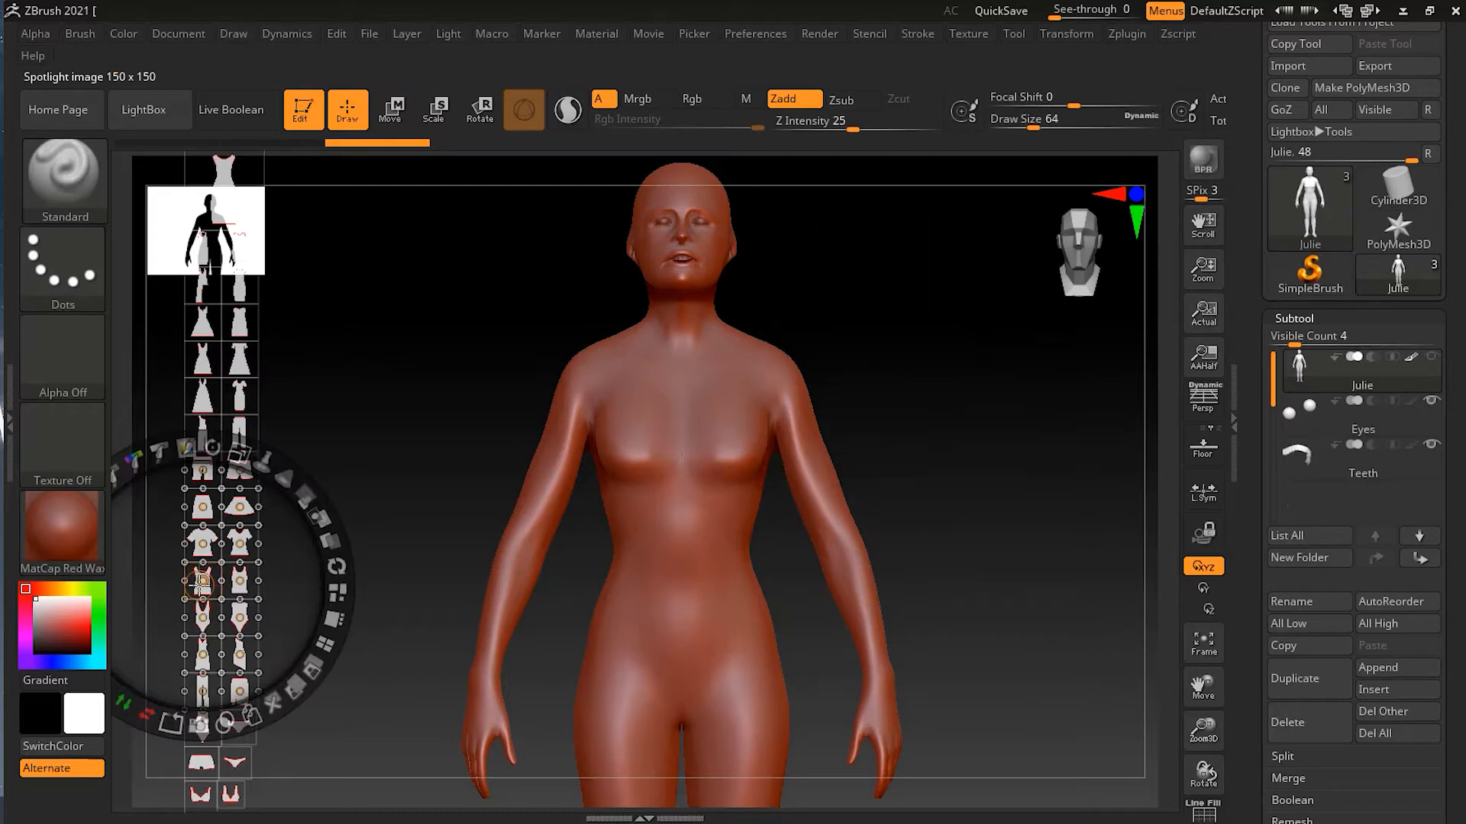
left_click_drag(200, 584, 405, 547)
left_click_drag(204, 583, 678, 458)
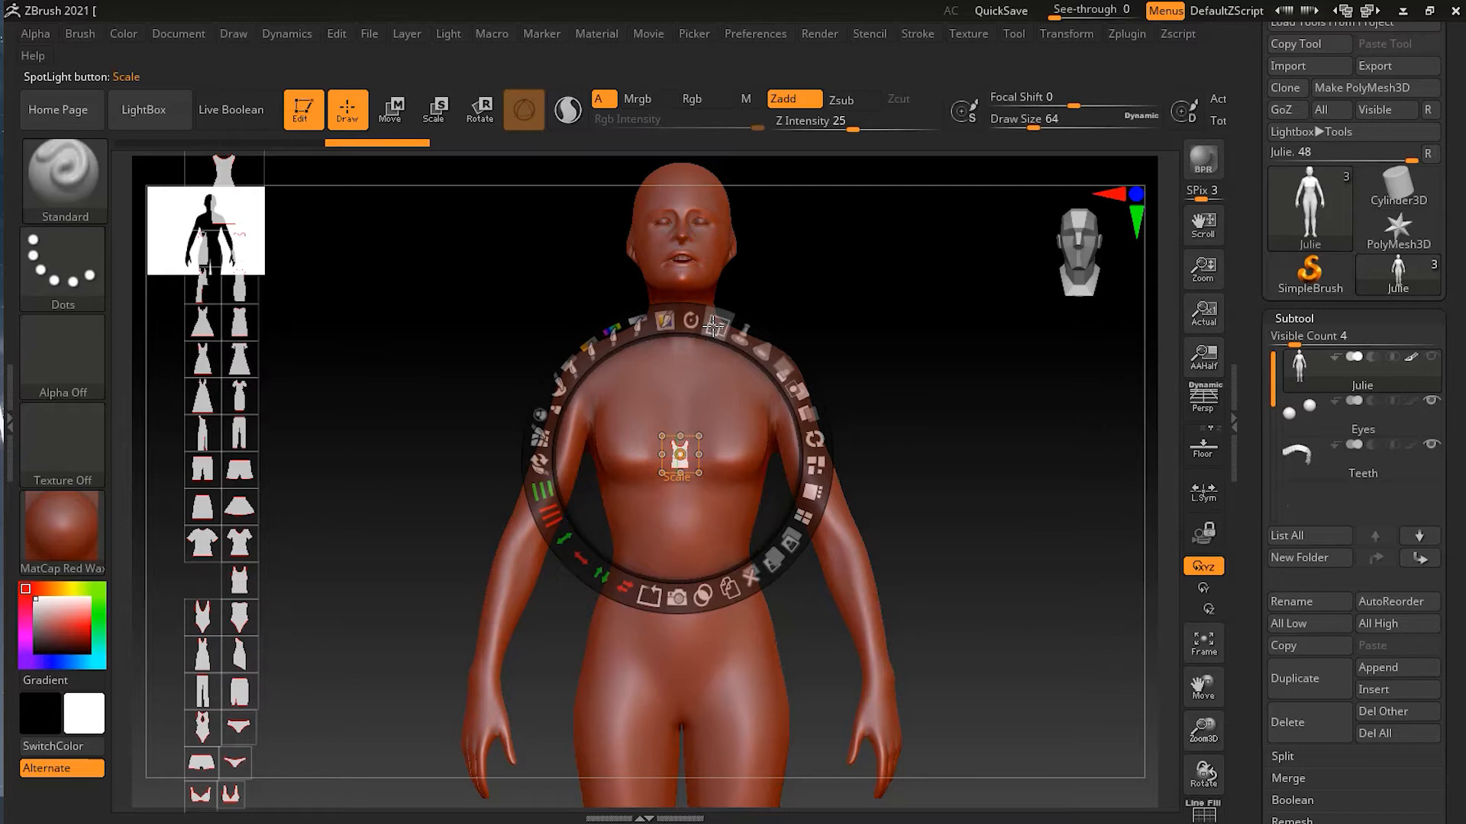
Scale the tank top silhouette up with Spotlight and centre it over the torso so it spans shoulders to hips.
left_click_drag(714, 327, 693, 594)
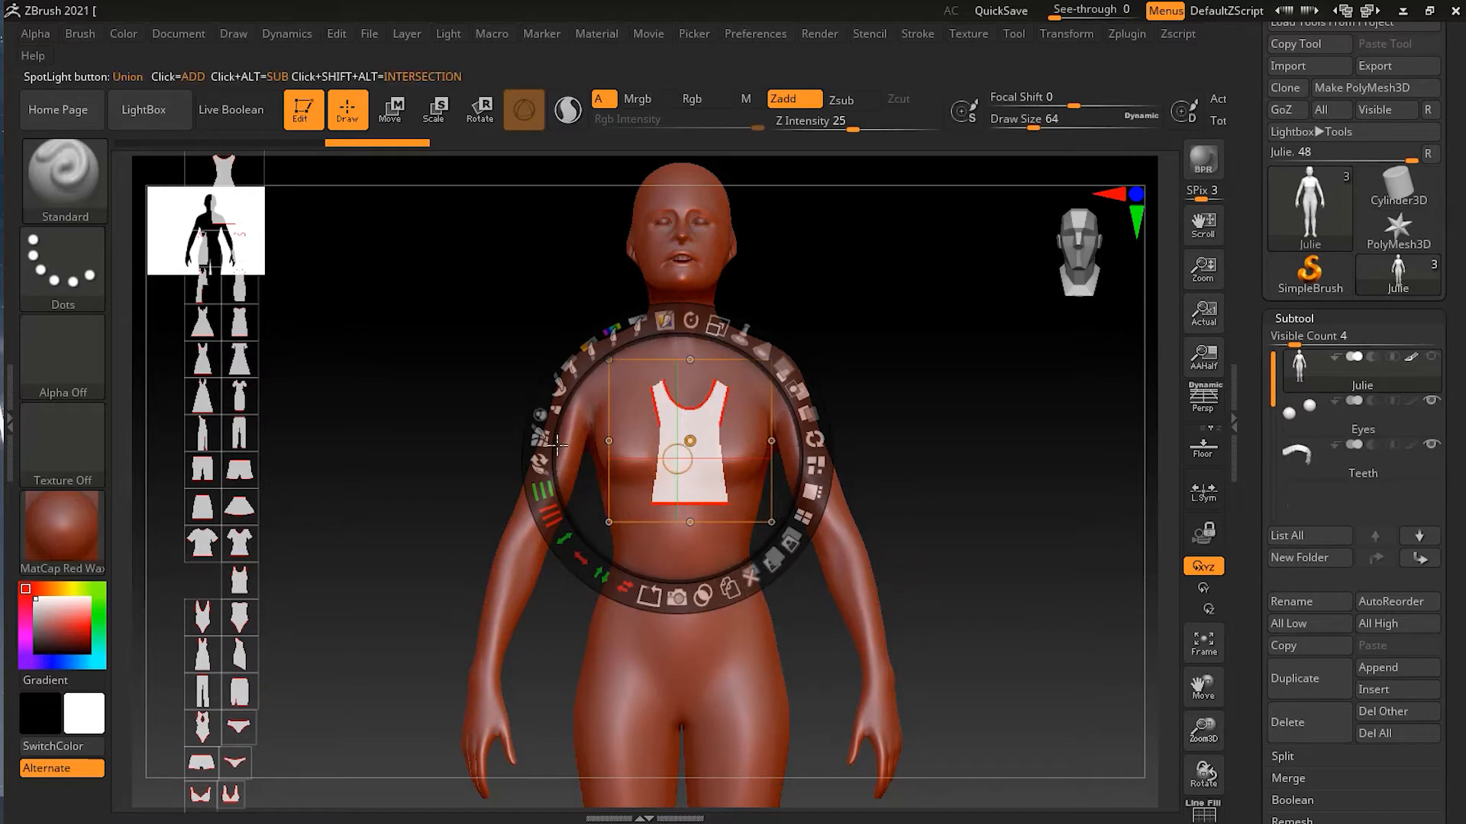
left_click_drag(716, 326, 762, 456)
left_click_drag(740, 397, 713, 454)
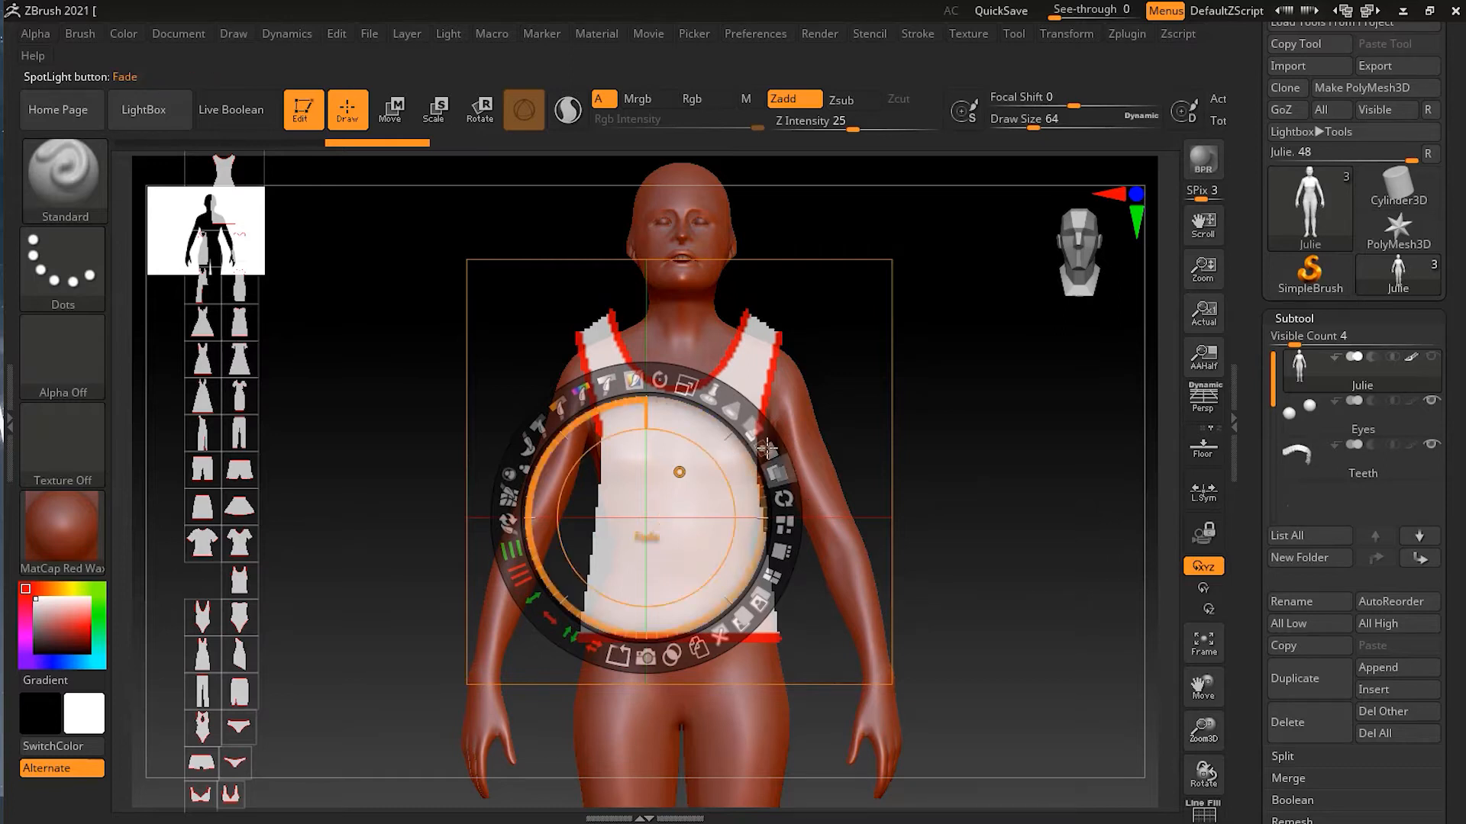
left_click_drag(691, 391, 708, 471)
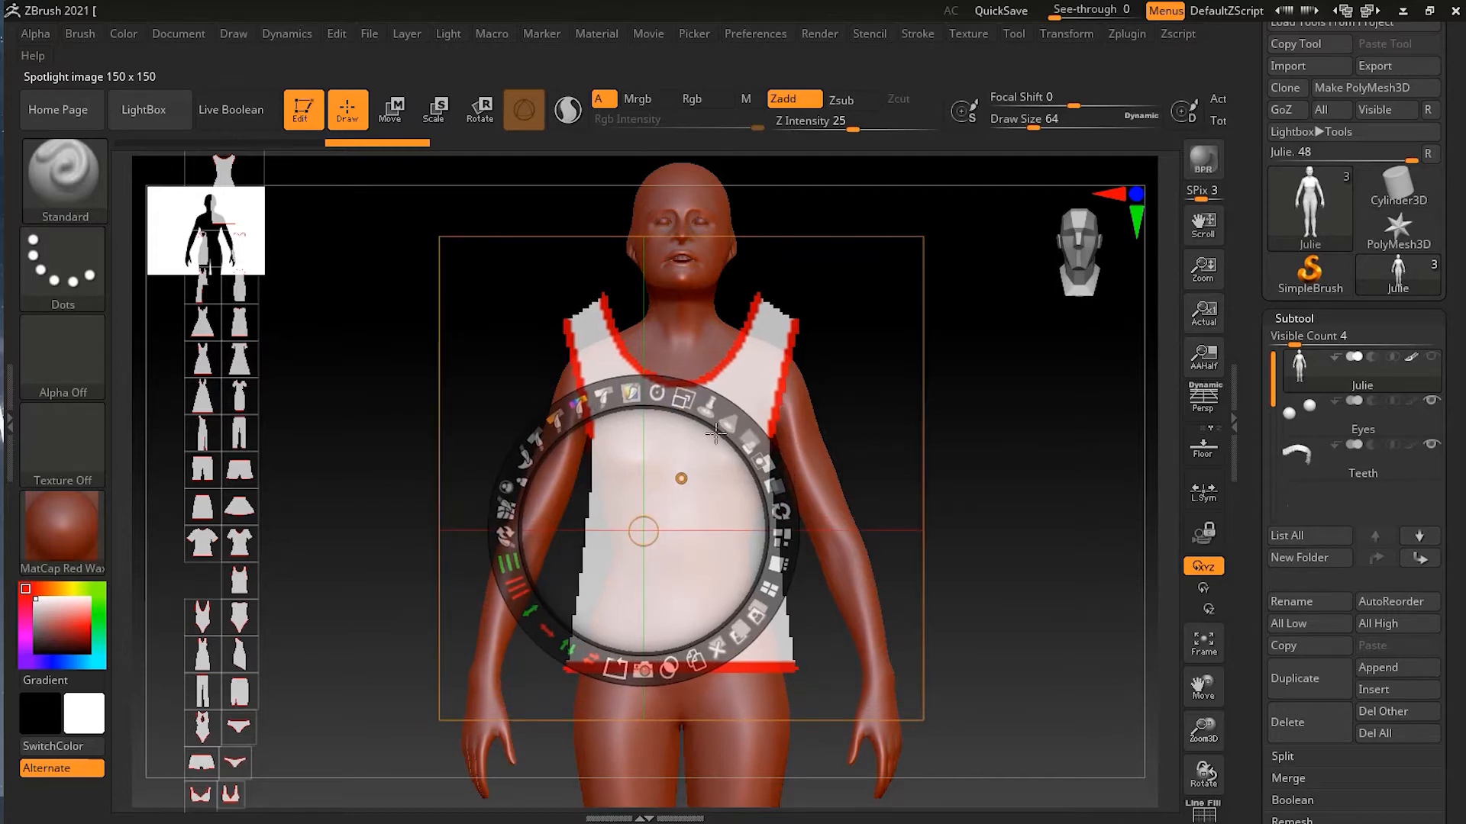
left_click_drag(685, 398, 672, 392)
left_click_drag(708, 469, 705, 457)
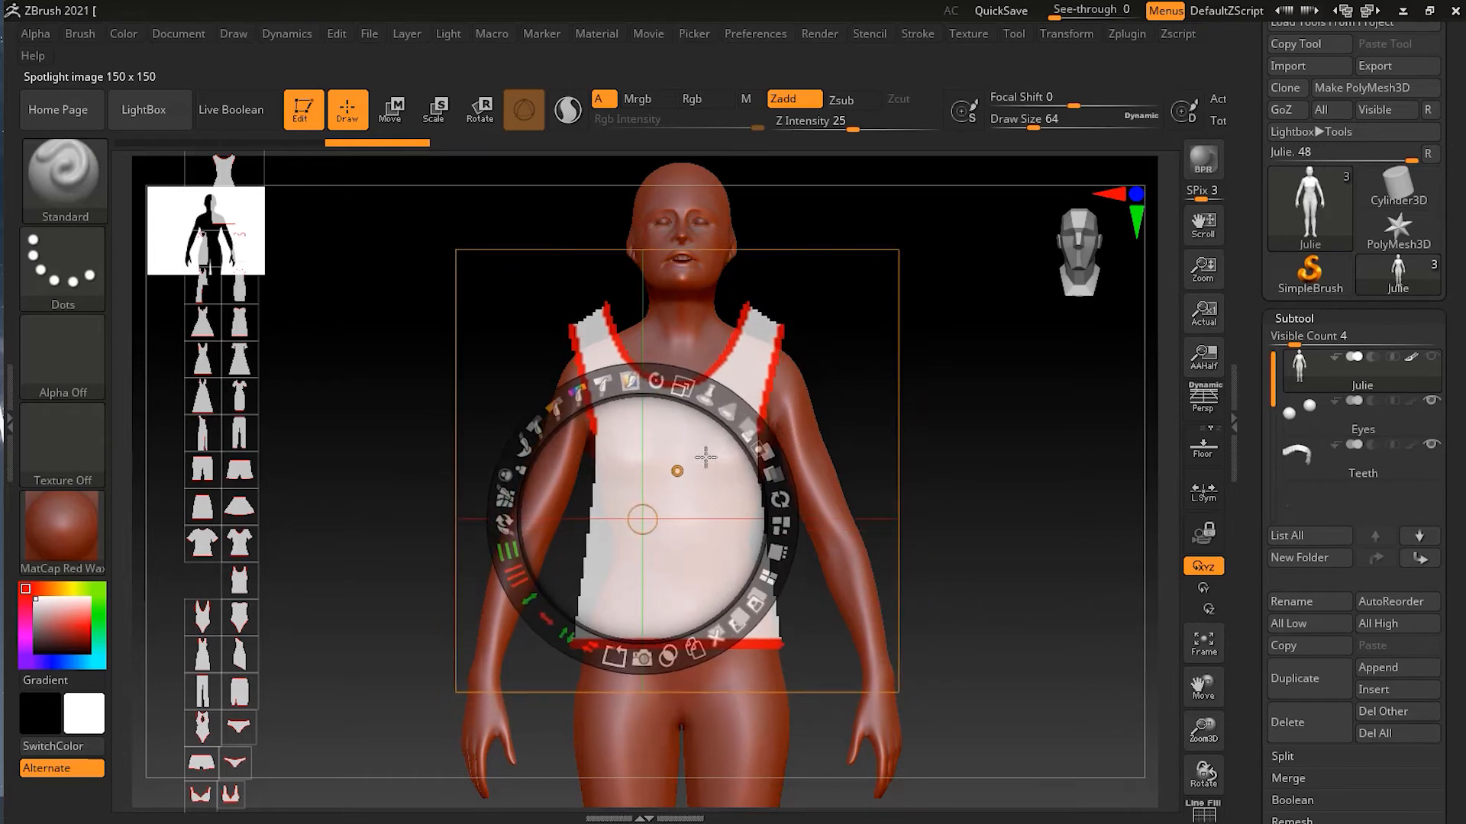
Place the Spotlight dial beside the figure and enlarge the tank top silhouette slightly around the torso.
left_click_drag(642, 520, 976, 456)
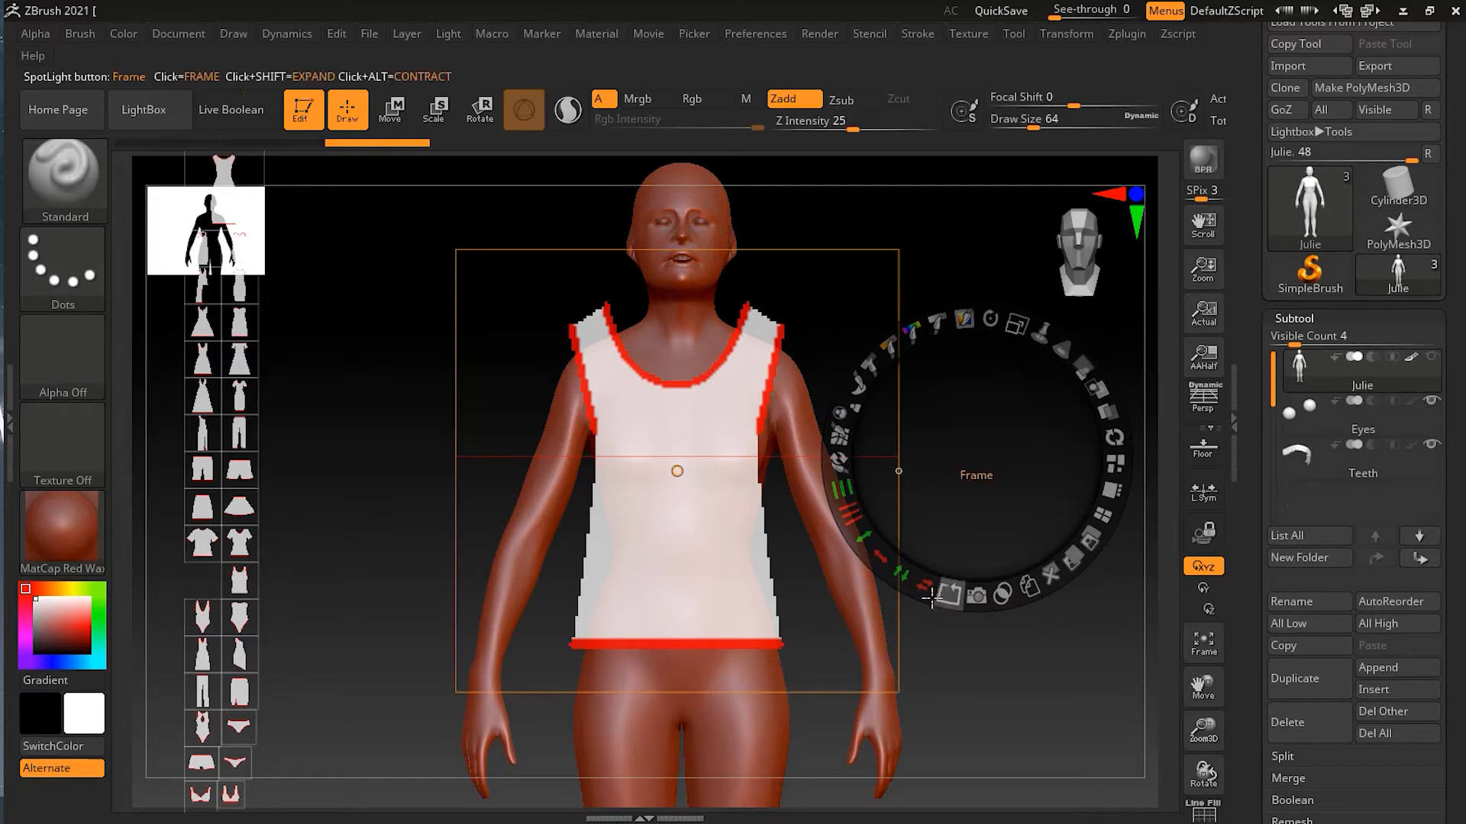
left_click_drag(956, 507, 961, 510)
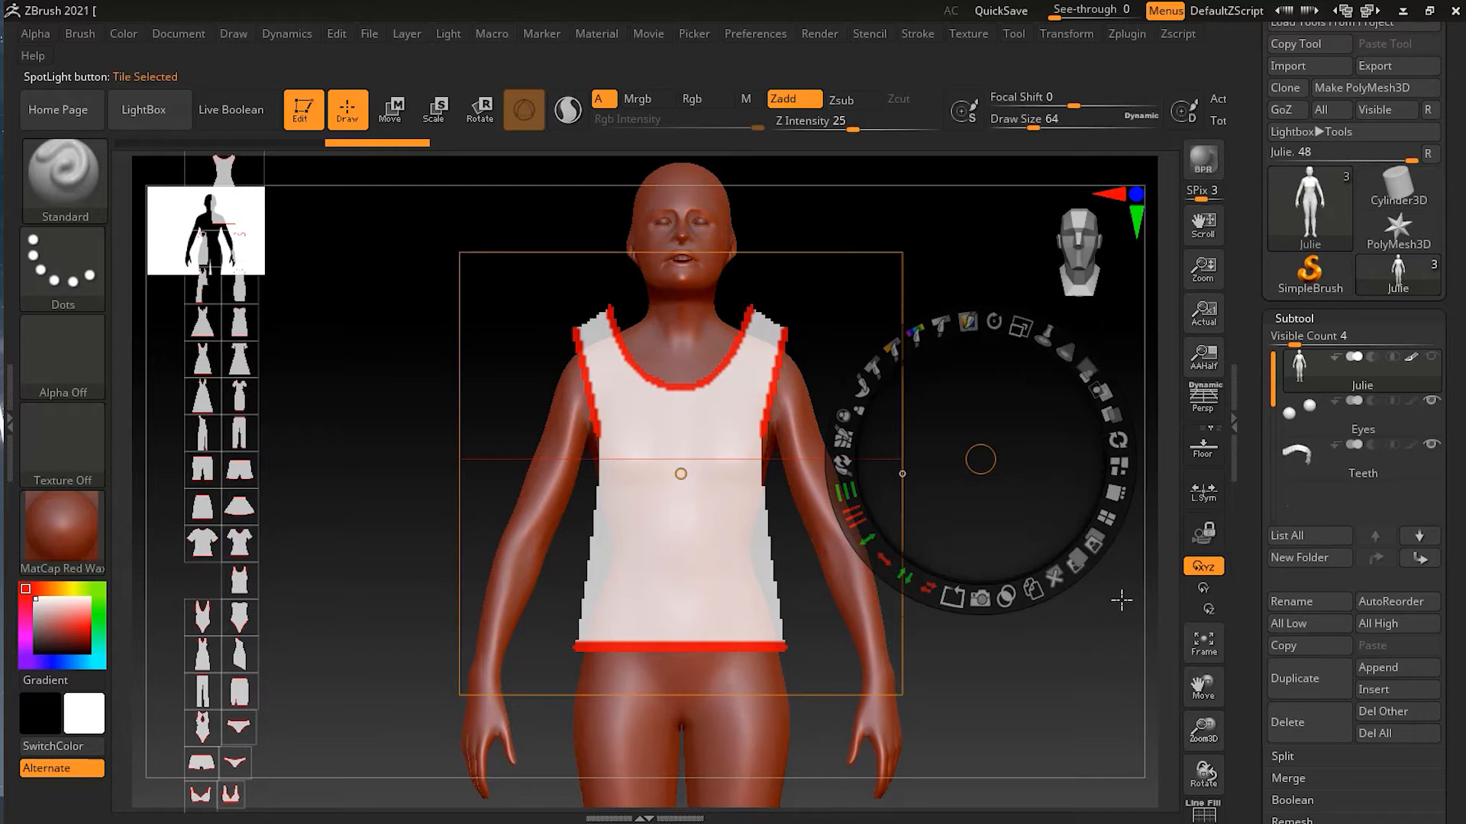
left_click_drag(1018, 330, 916, 416)
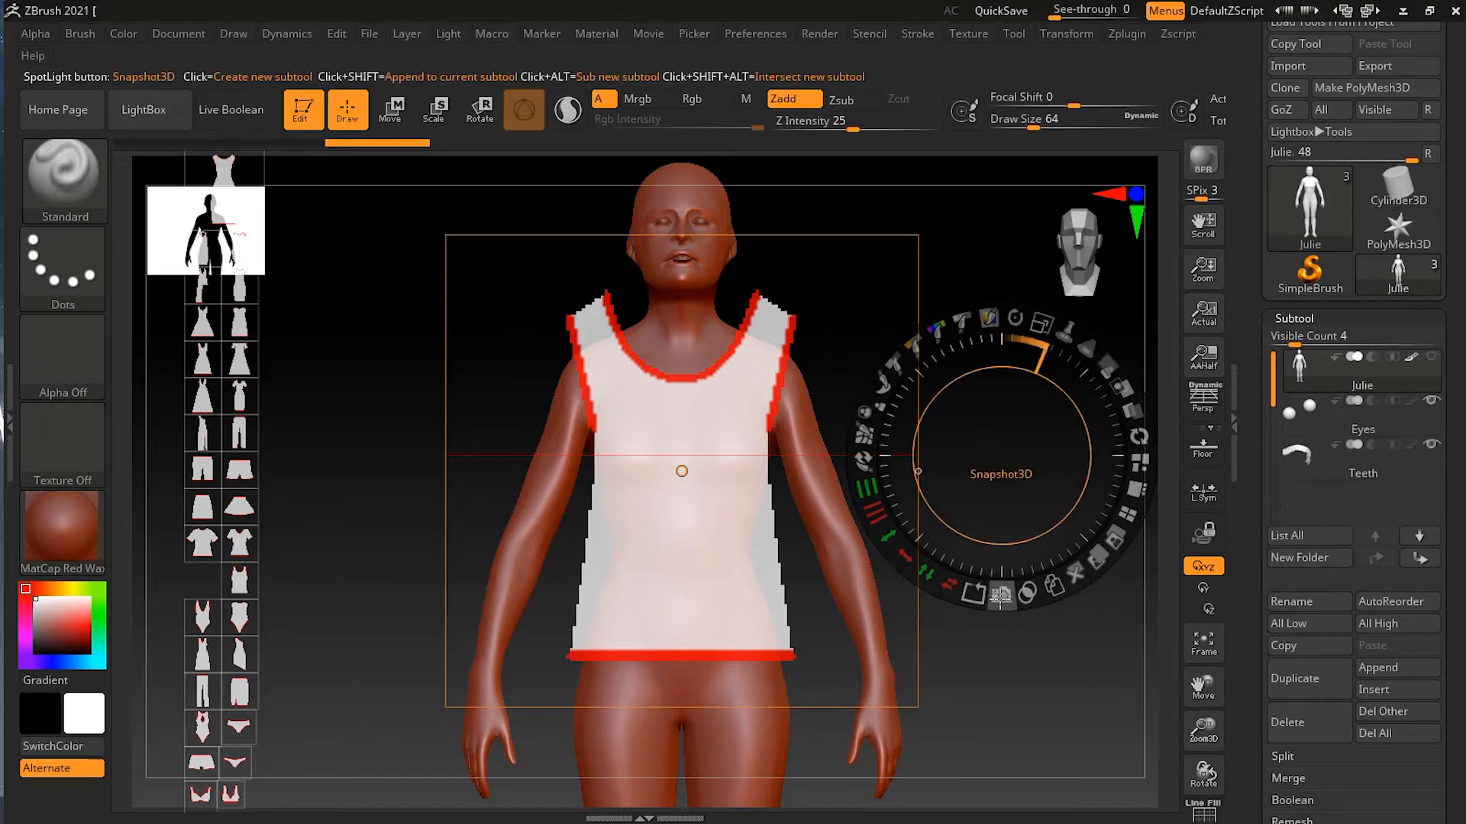
Create a new 3D subtool from the tank top silhouette with Snapshot3D and show it together with the Julie figure outside Spotlight.
left_click_drag(1000, 595, 988, 371)
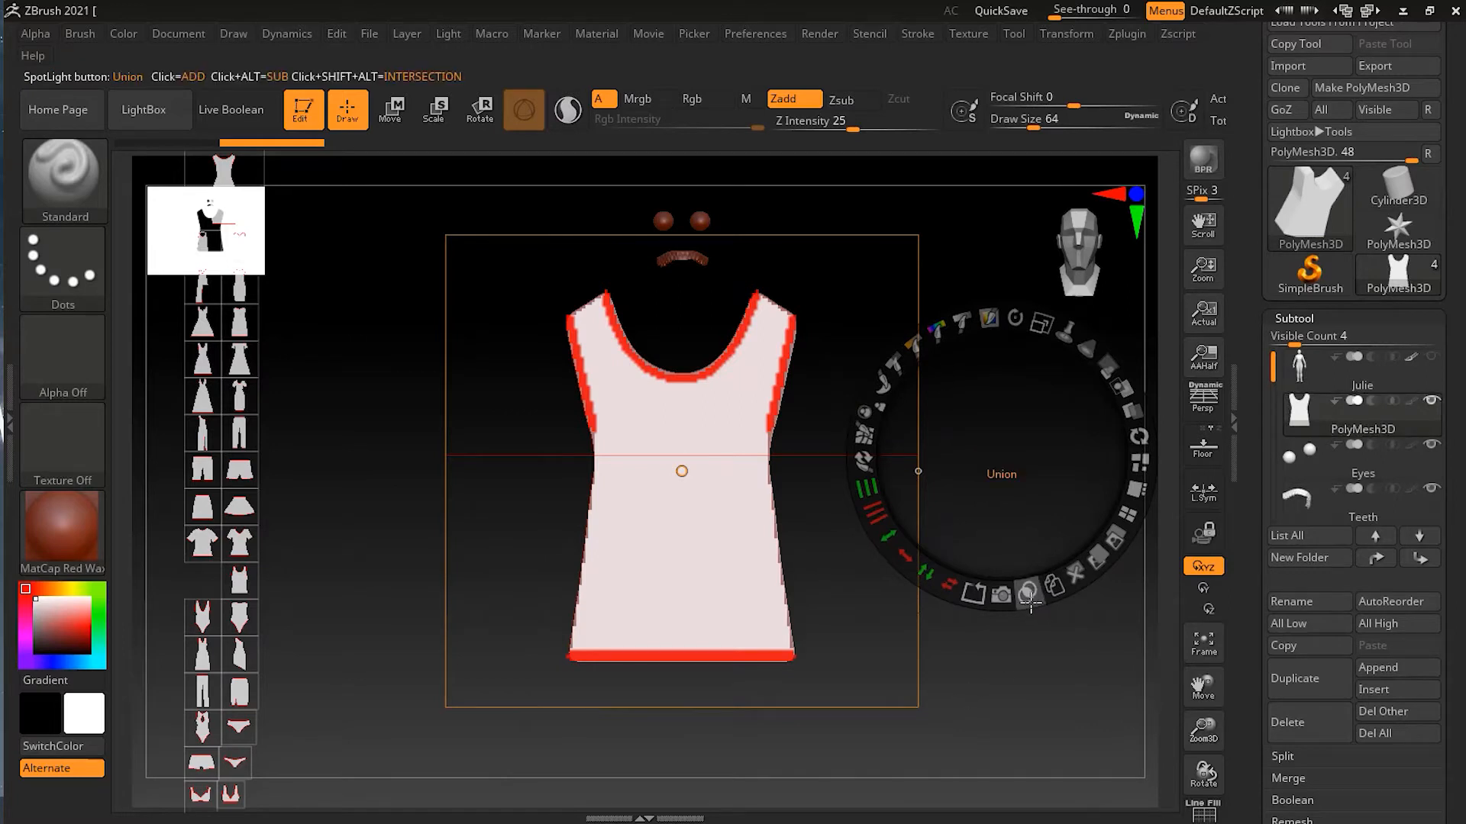
key("shift+z")
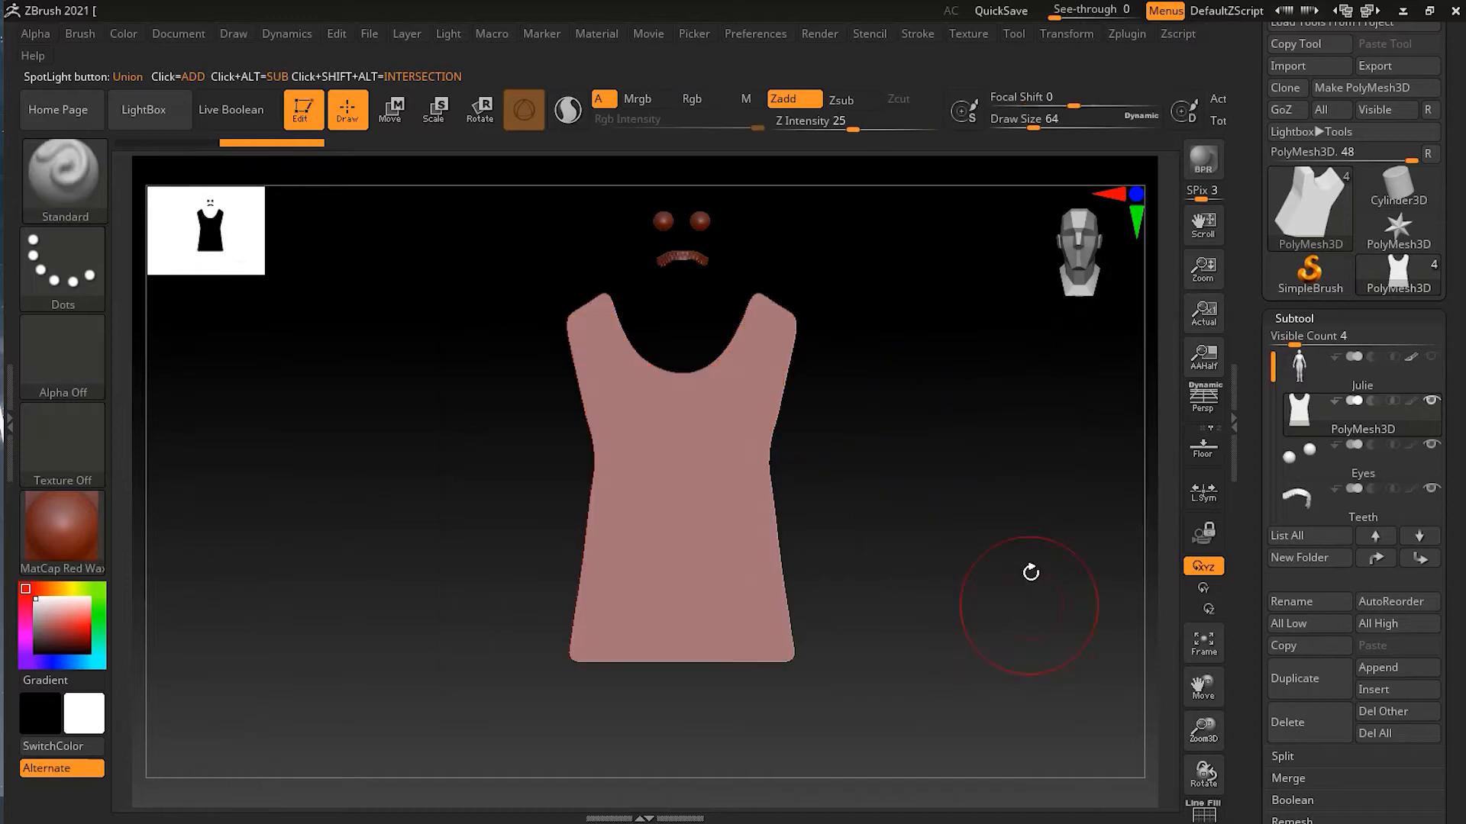
left_click_drag(1033, 507, 1009, 543)
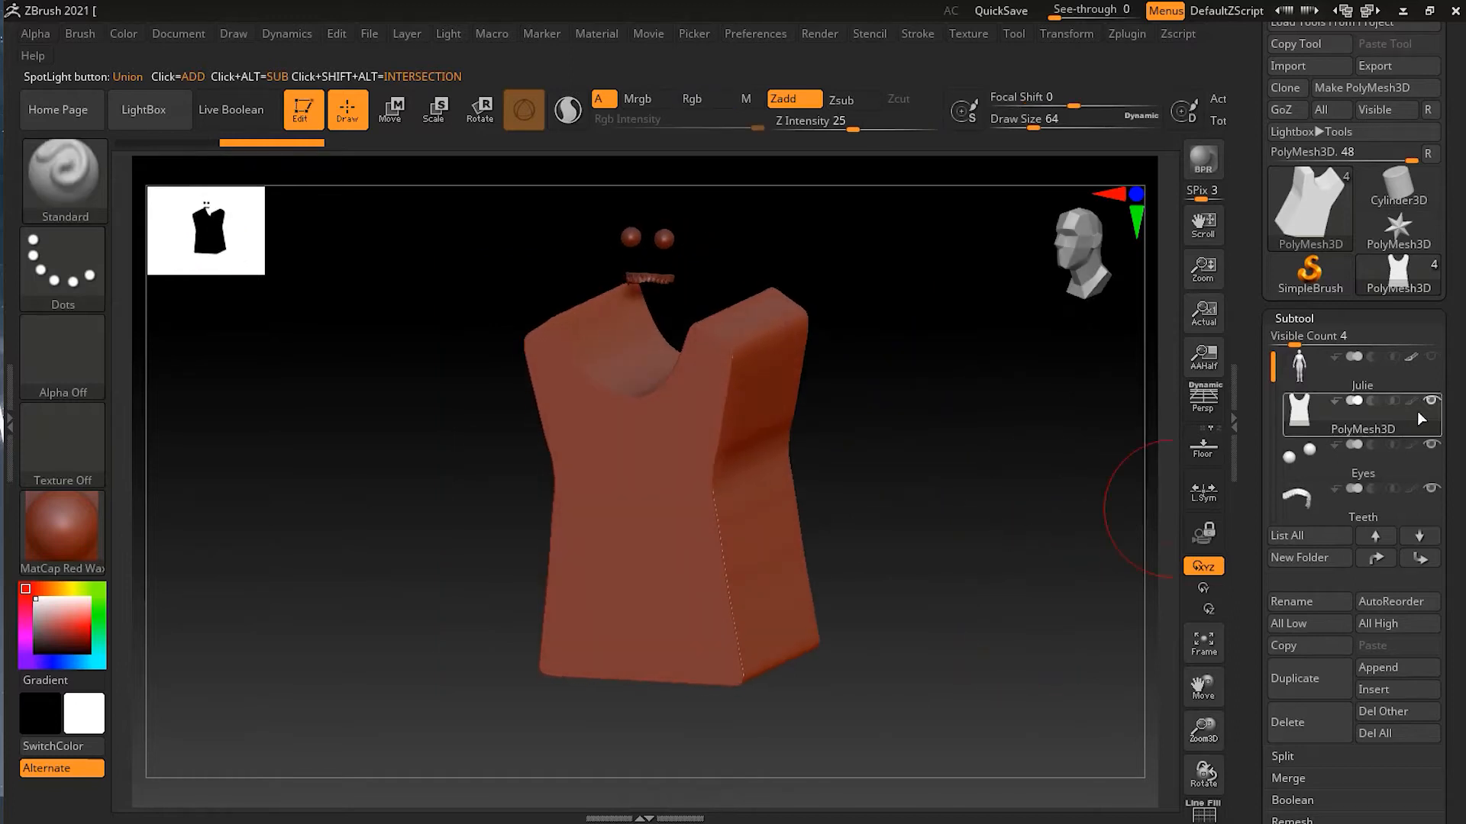
left_click(1431, 359)
left_click_drag(988, 511, 971, 552)
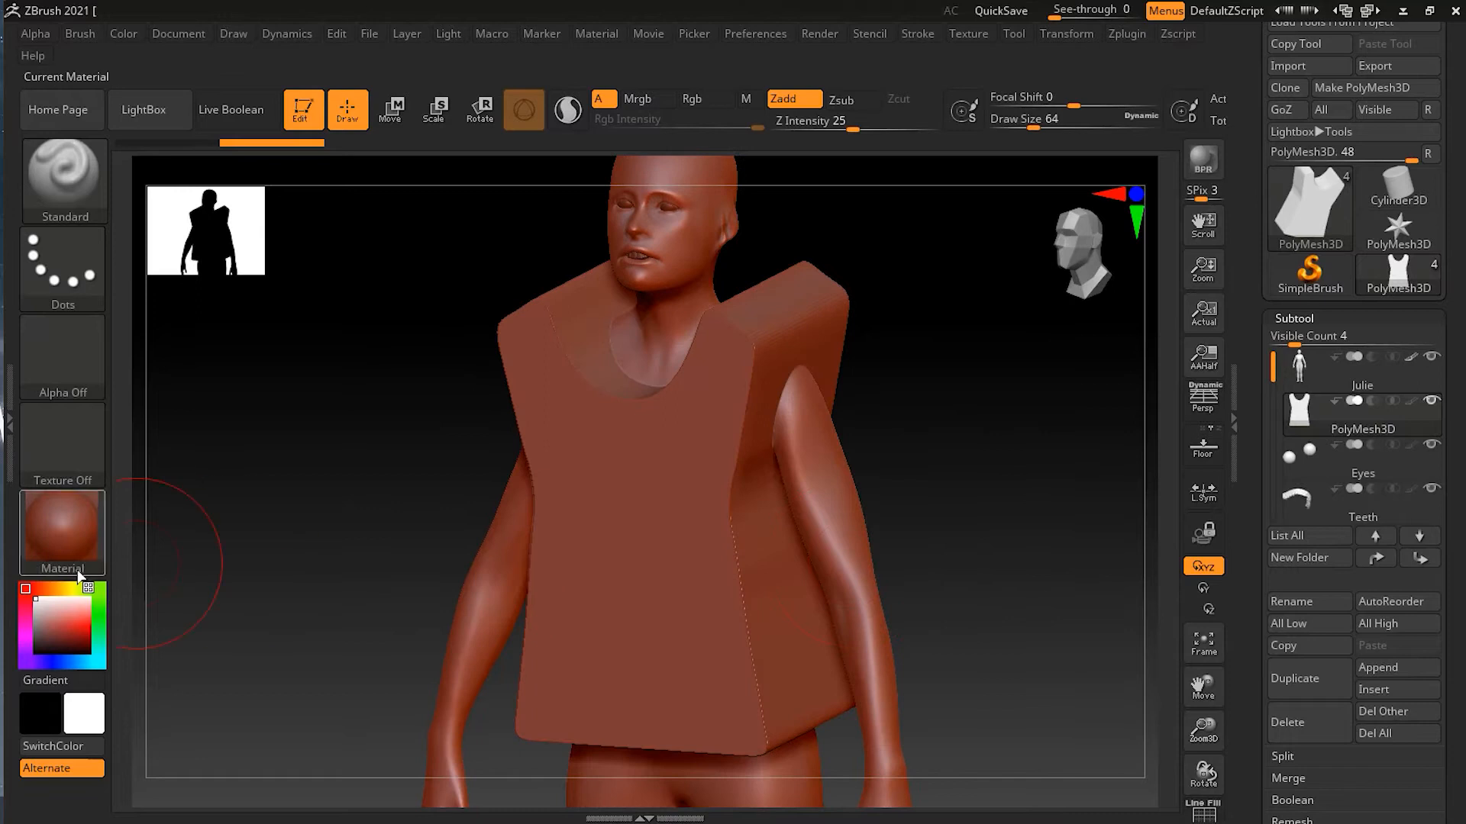
Try the SkinShade4 material on the models and settle on BasicMaterial.
left_click(62, 538)
left_click(531, 276)
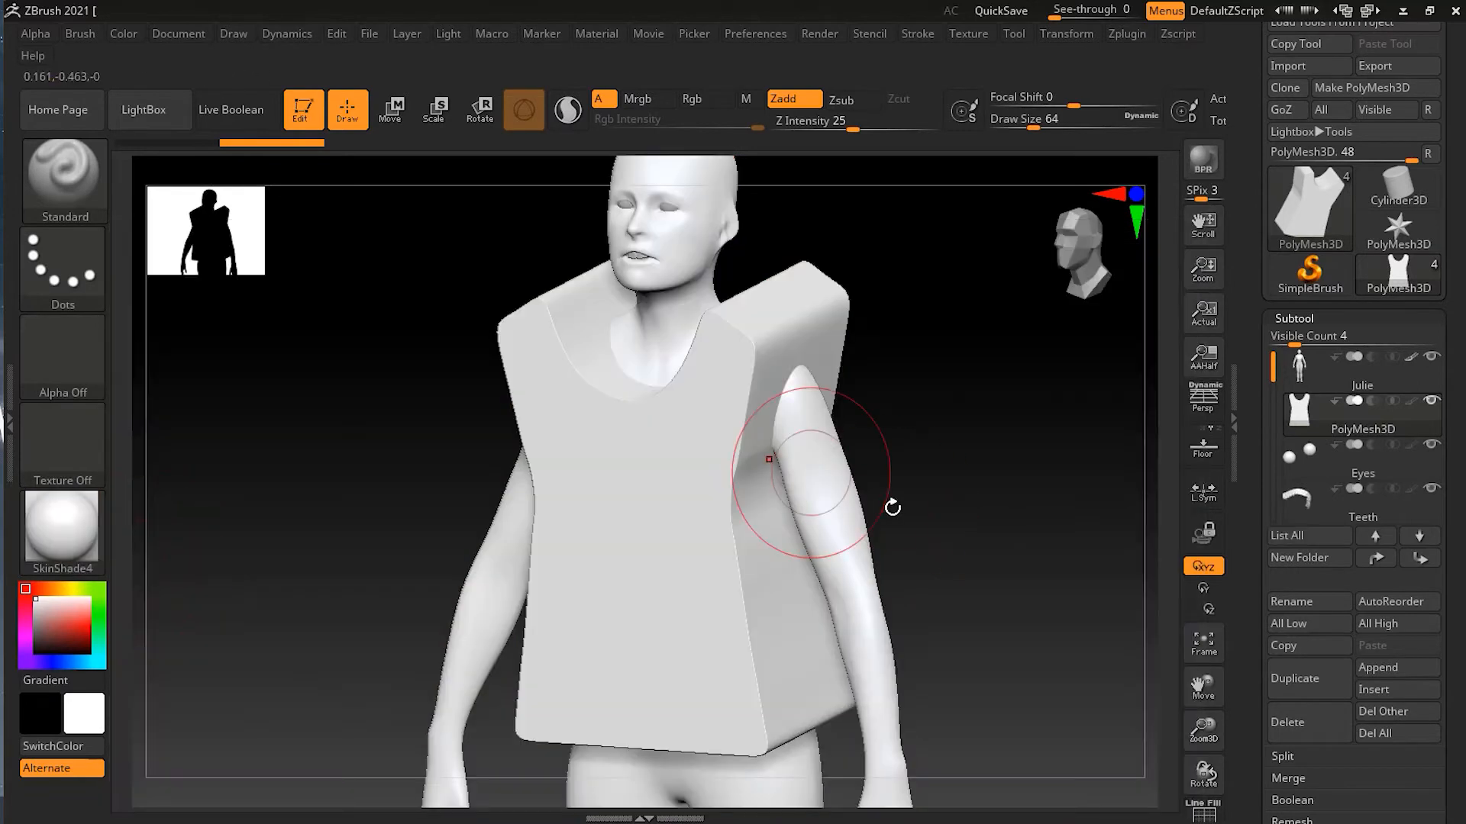
left_click_drag(962, 500, 579, 510)
left_click(84, 517)
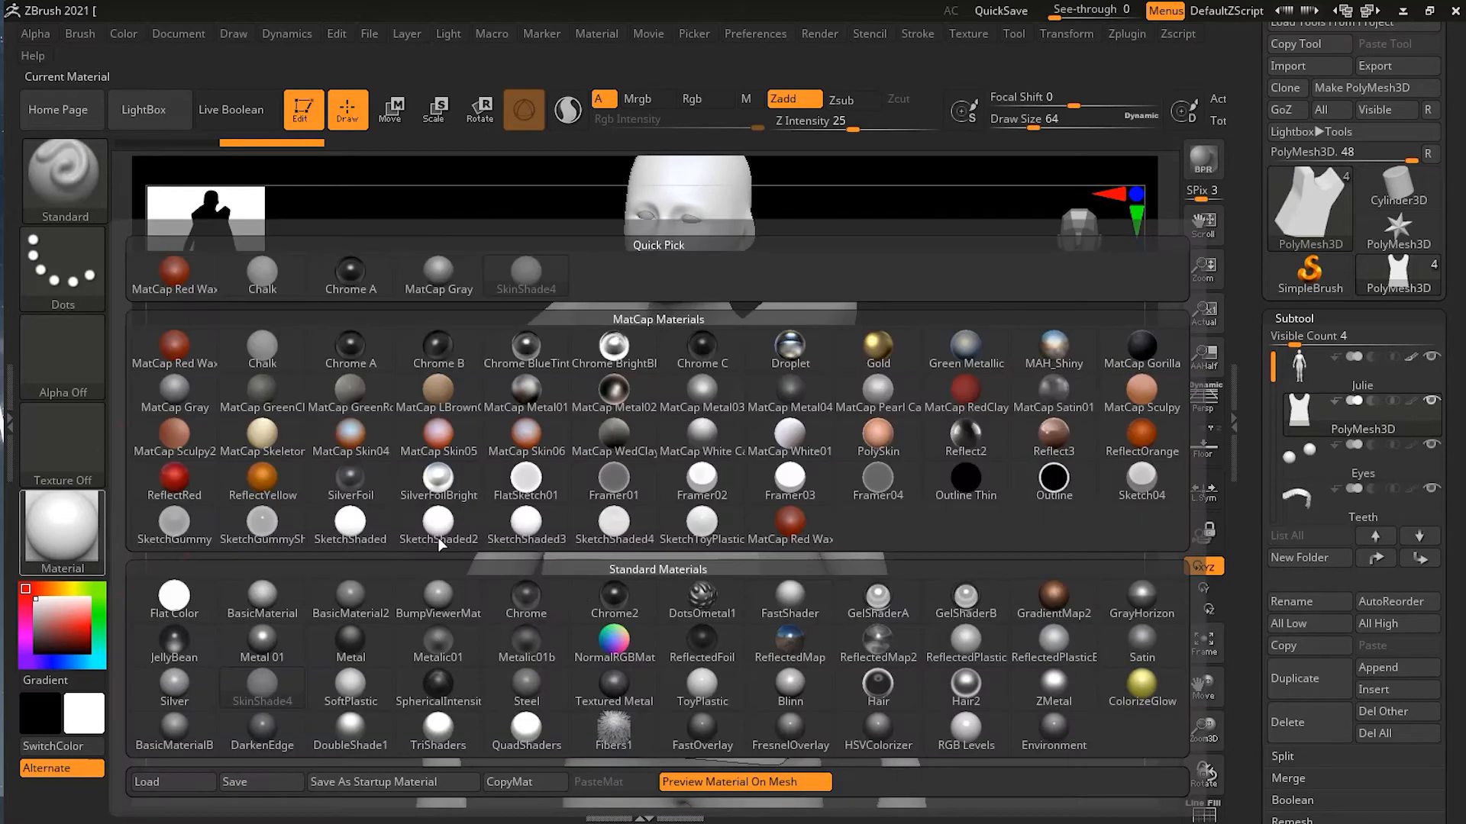
left_click(263, 601)
left_click_drag(975, 507, 975, 501)
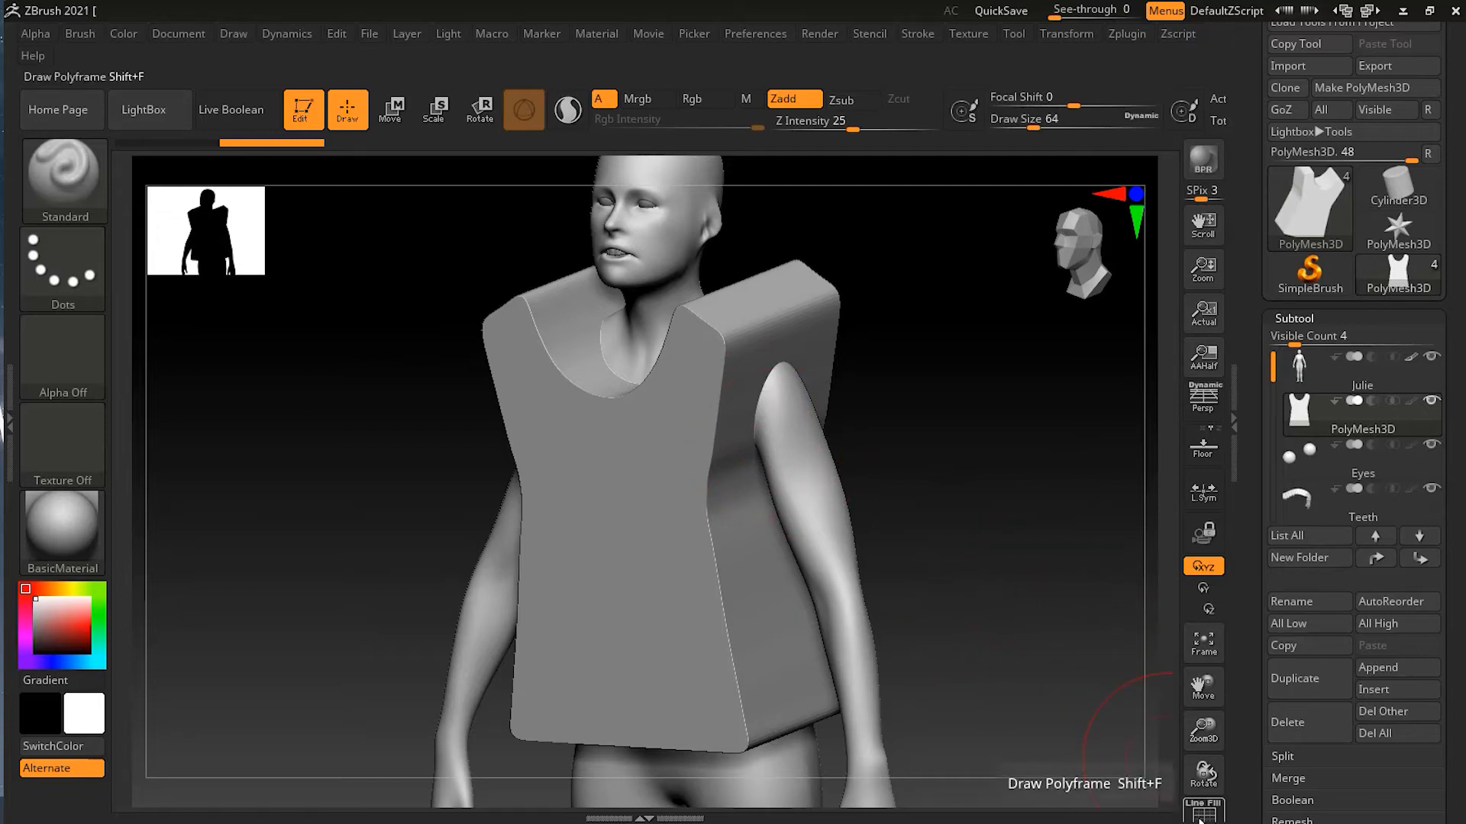
Display the tank top's polygroups as PolyFrame fill colours without the wireframe lines.
key("shift+f")
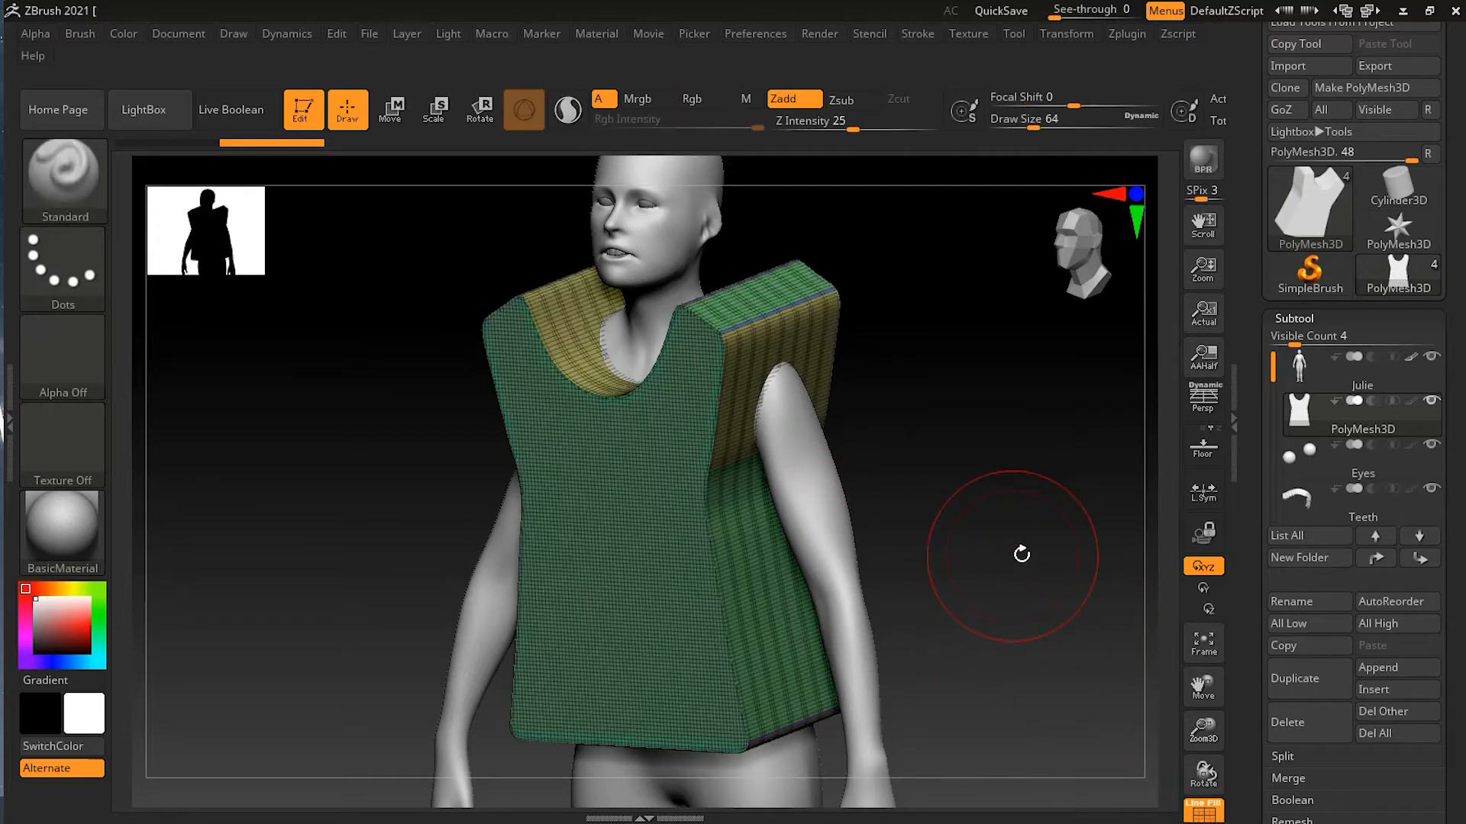
left_click(1197, 809)
left_click_drag(1061, 700, 784, 425)
left_click_drag(1112, 566, 944, 438)
left_click_drag(998, 501, 1021, 299)
left_click_drag(1122, 458, 1032, 470)
Isolate the polygroup that closes the neck and arm openings, and invert the visibility to hide it.
key("ctrl+shift")
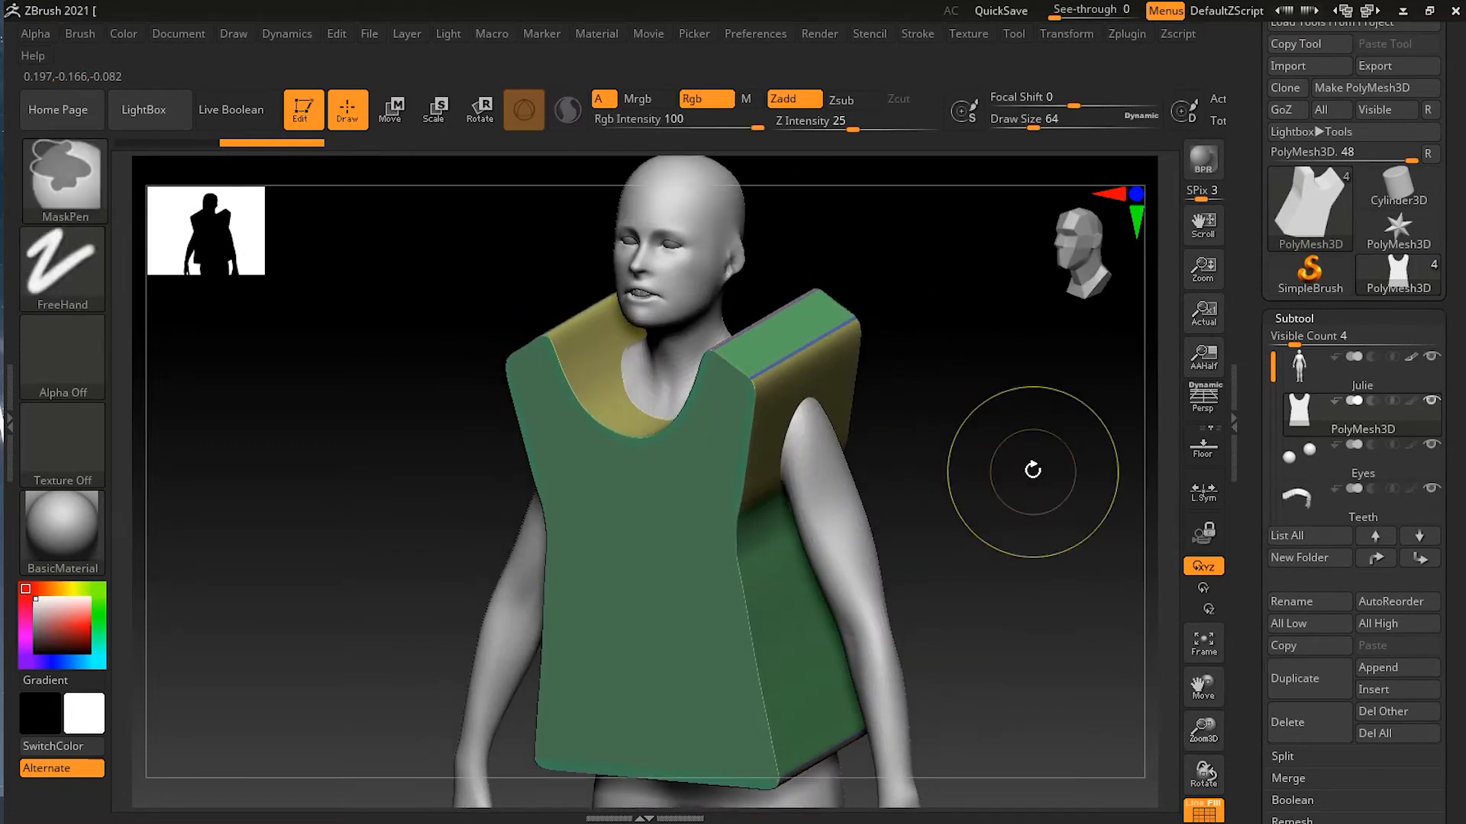
left_click(836, 373, "ctrl+shift")
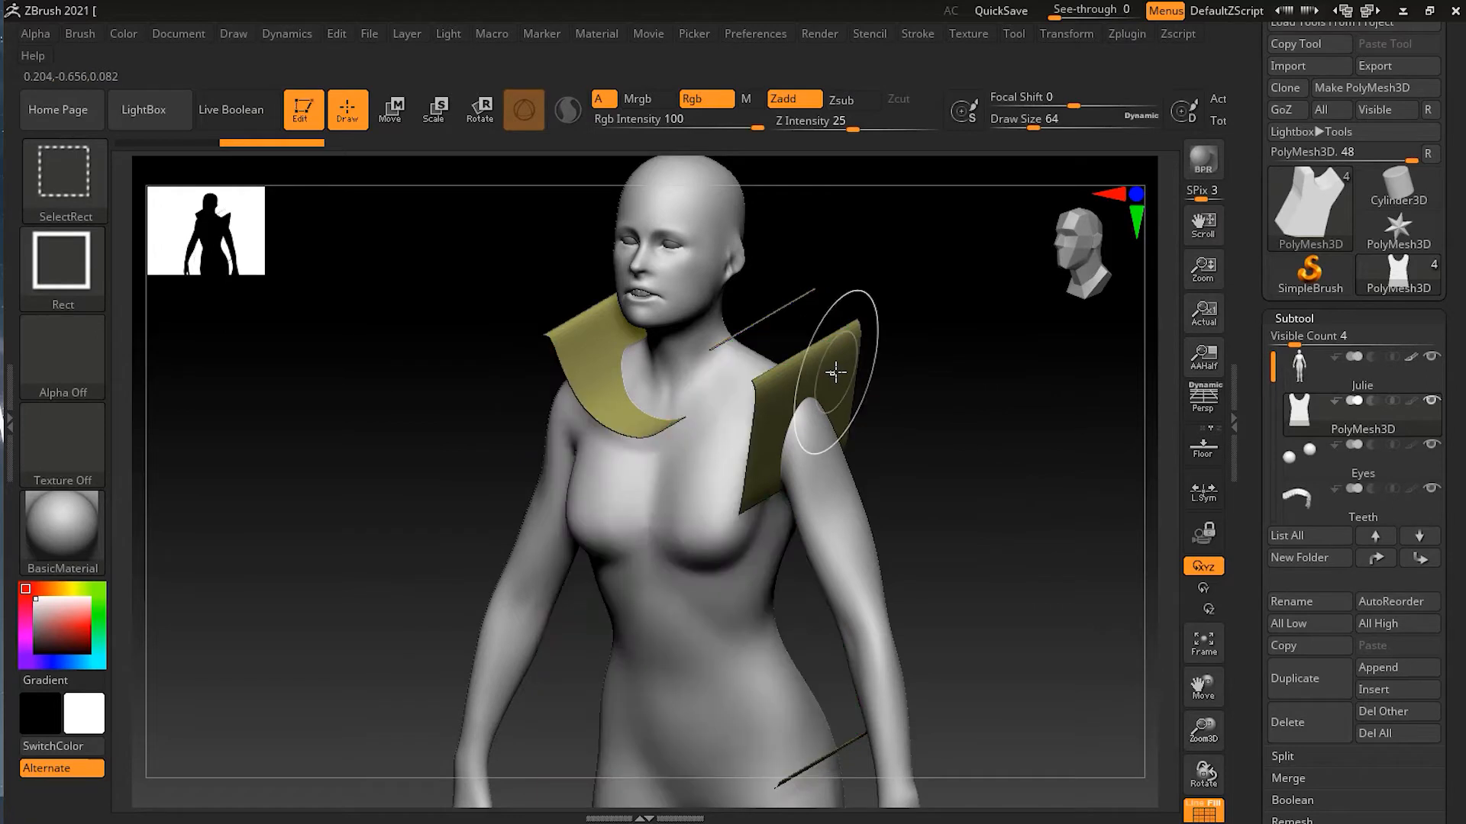
key("ctrl+shift")
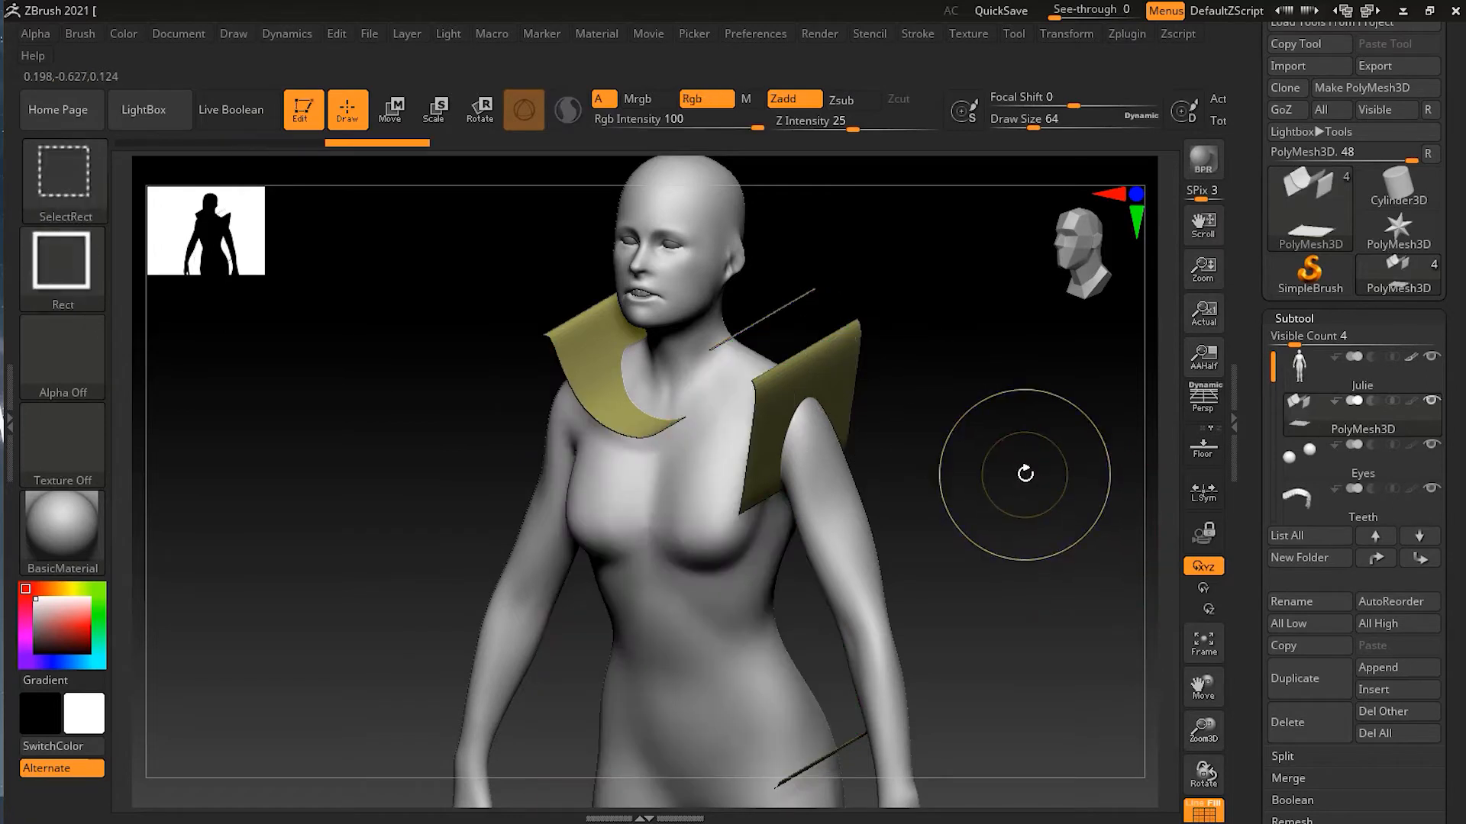
left_click_drag(988, 438, 1001, 468, "ctrl+shift")
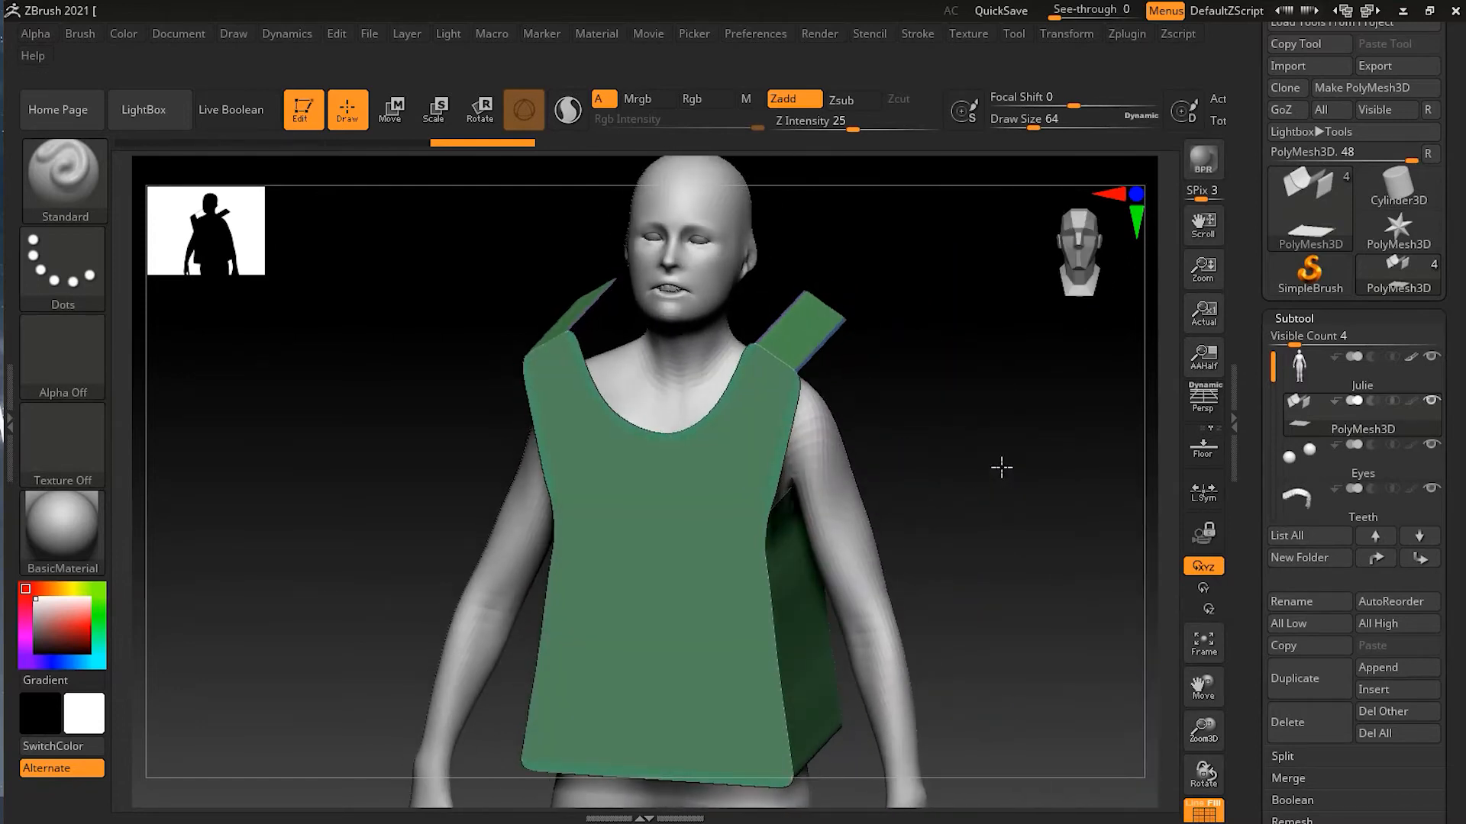
Delete the tank top's hidden neck and armhole faces with Del Hidden in the Modify Topology options.
scroll(1452, 688, "down", 5)
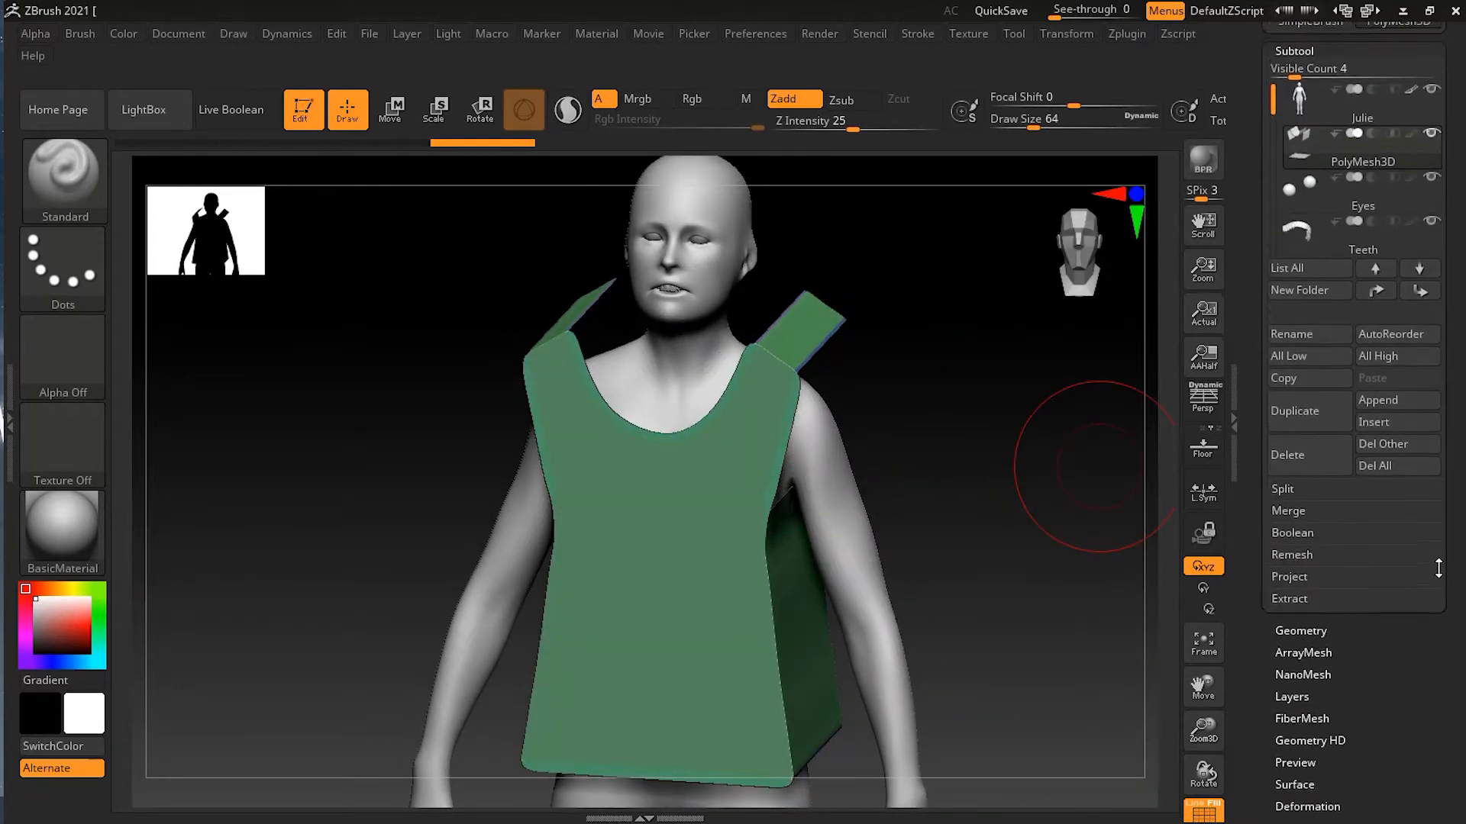
left_click(1323, 626)
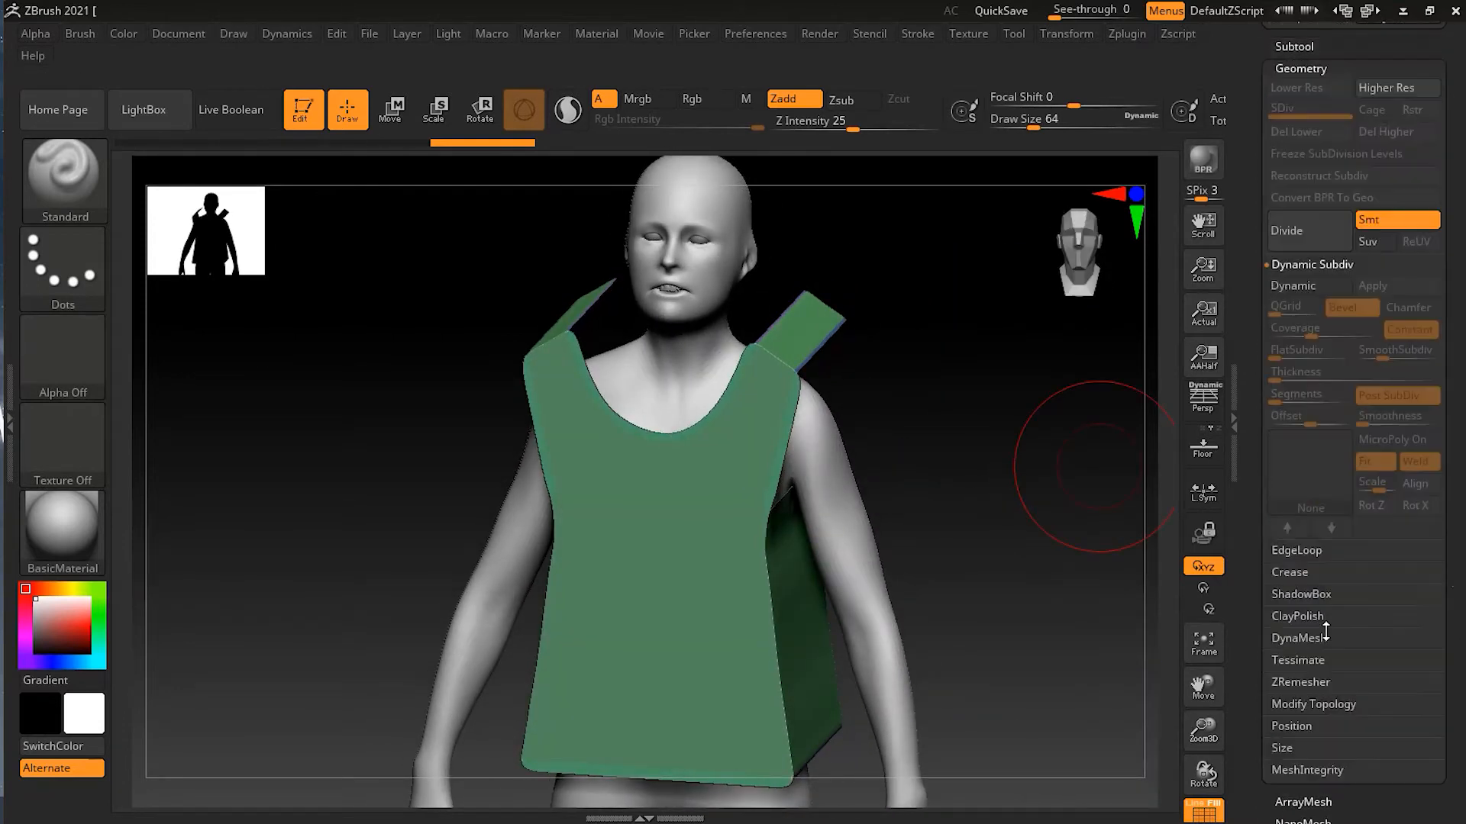
left_click(1383, 704)
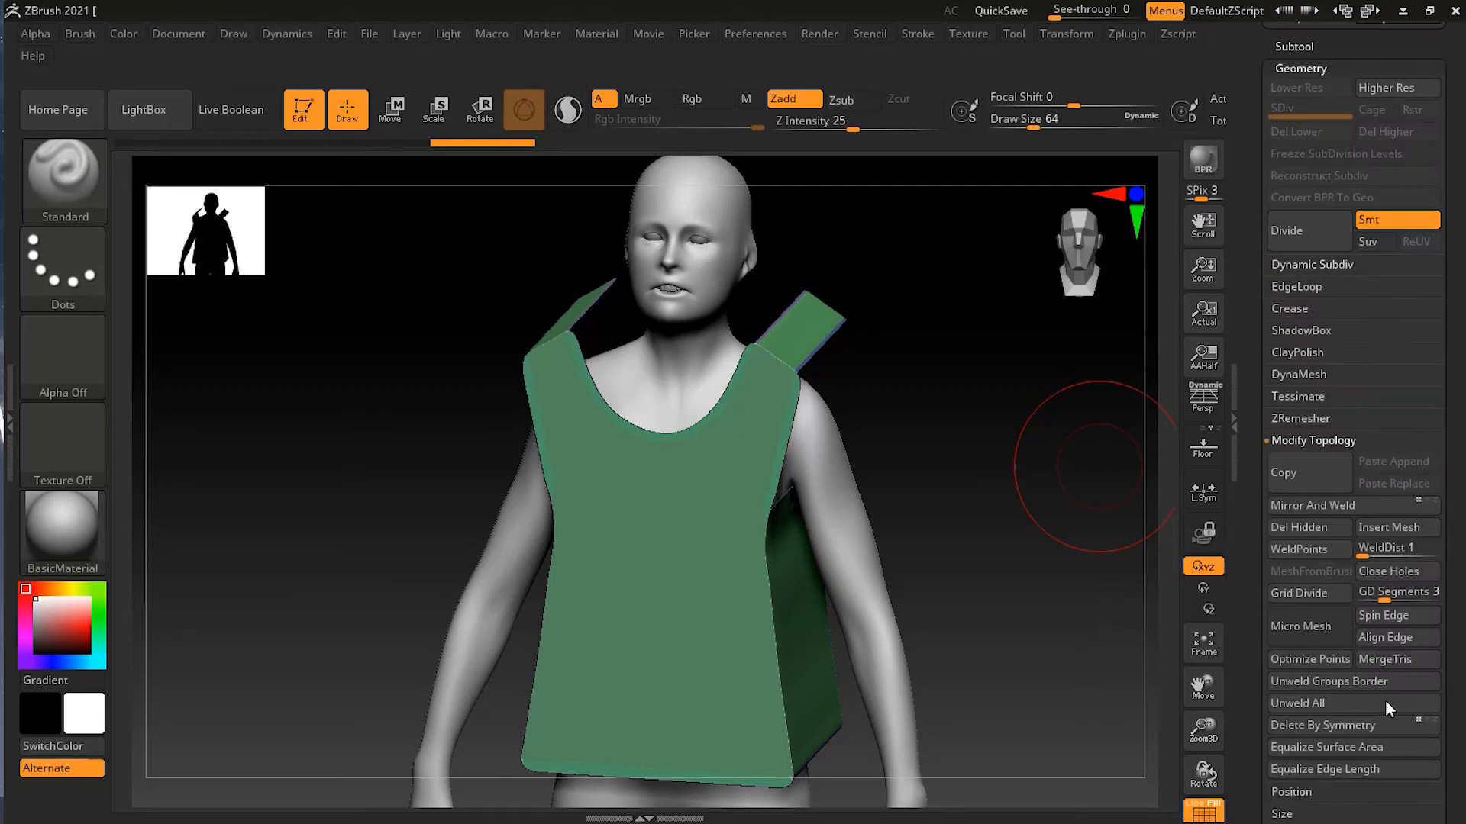
left_click(1312, 530)
scroll(1355, 419, "up", 5)
left_click(1300, 412)
left_click_drag(1049, 510, 1003, 507)
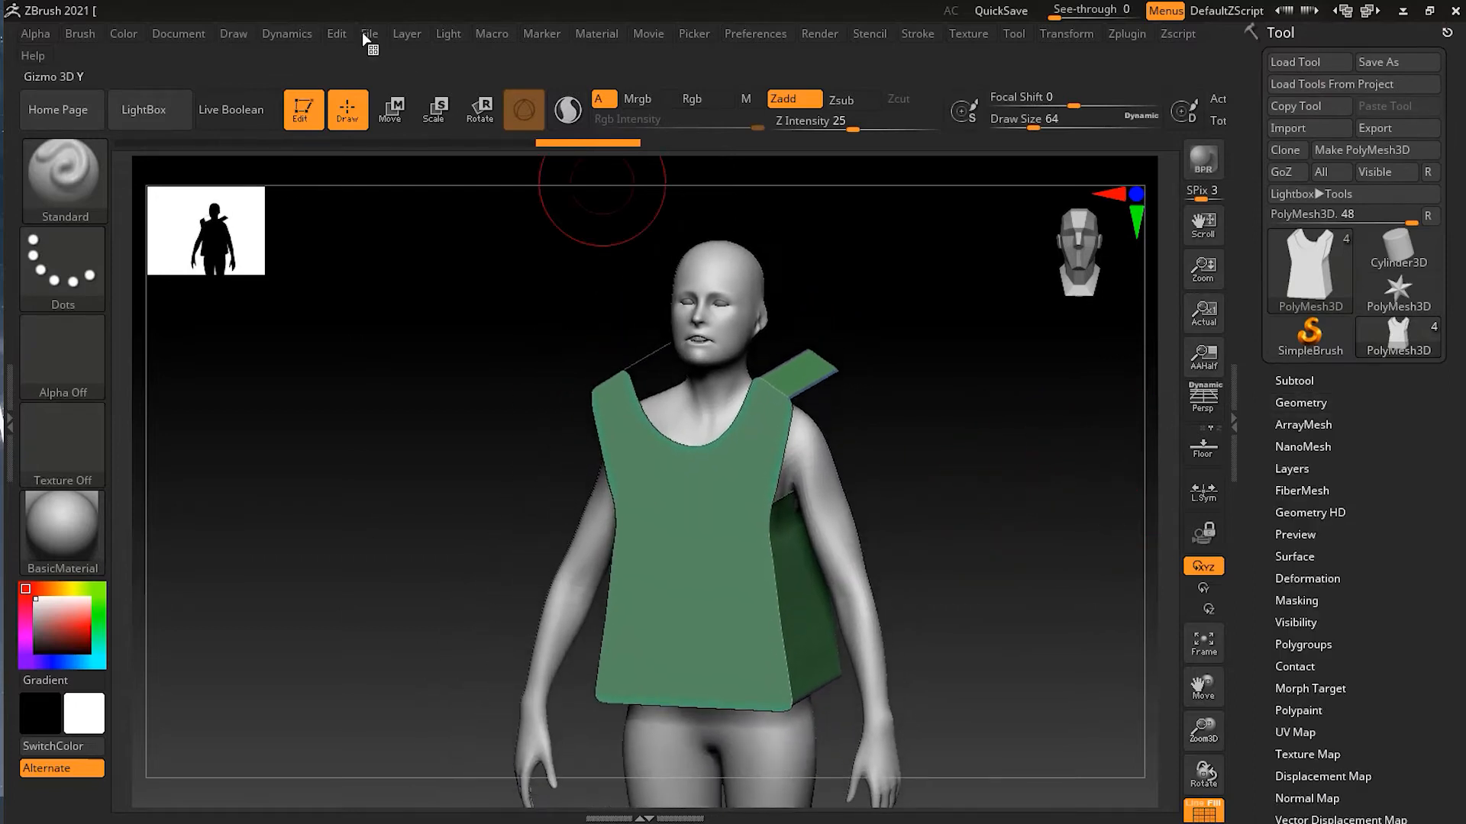
Dock the Dynamics palette beside the canvas and enable its collision volume.
left_click(285, 35)
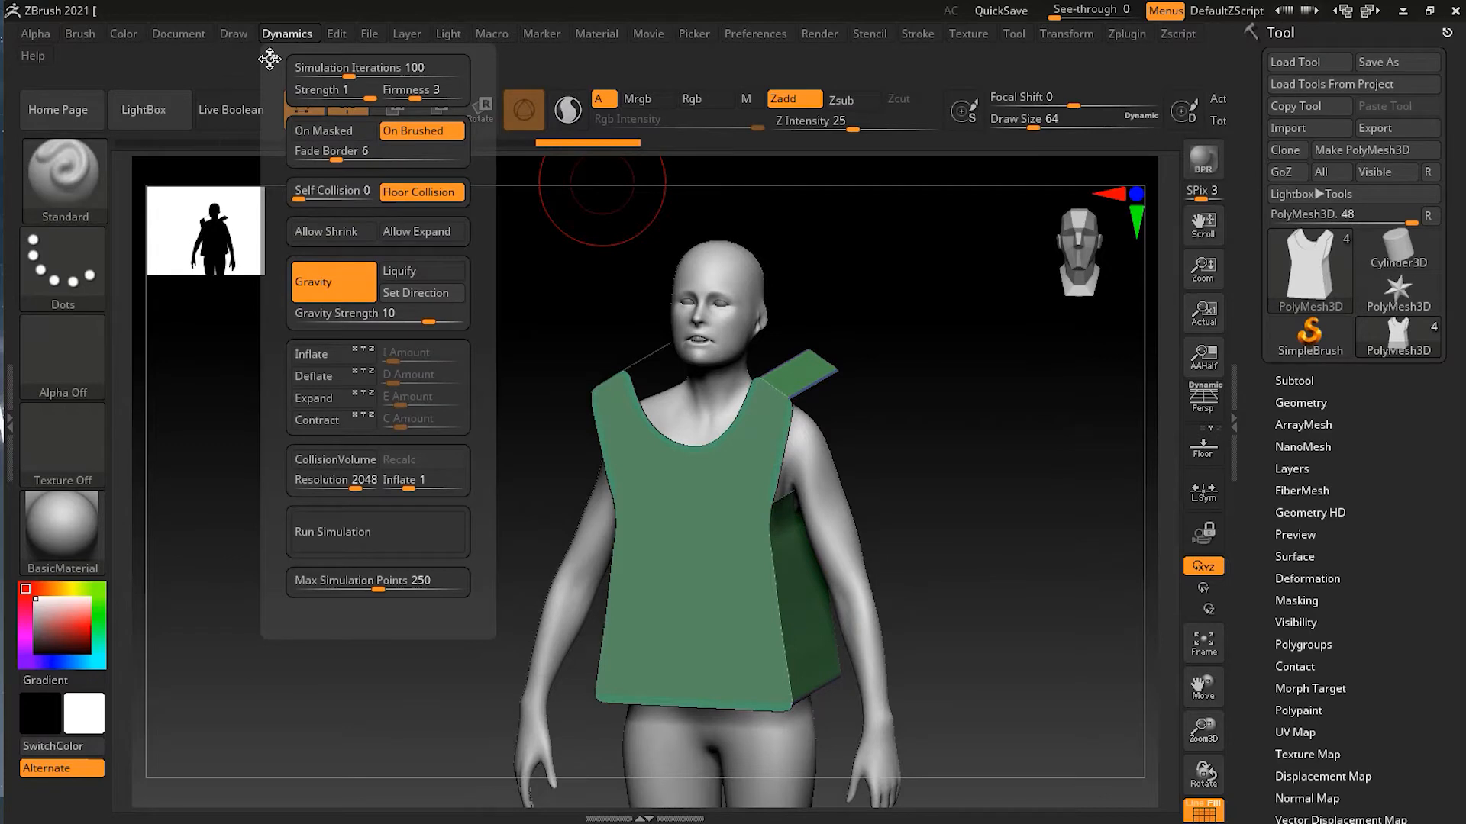
left_click_drag(269, 59, 19, 34)
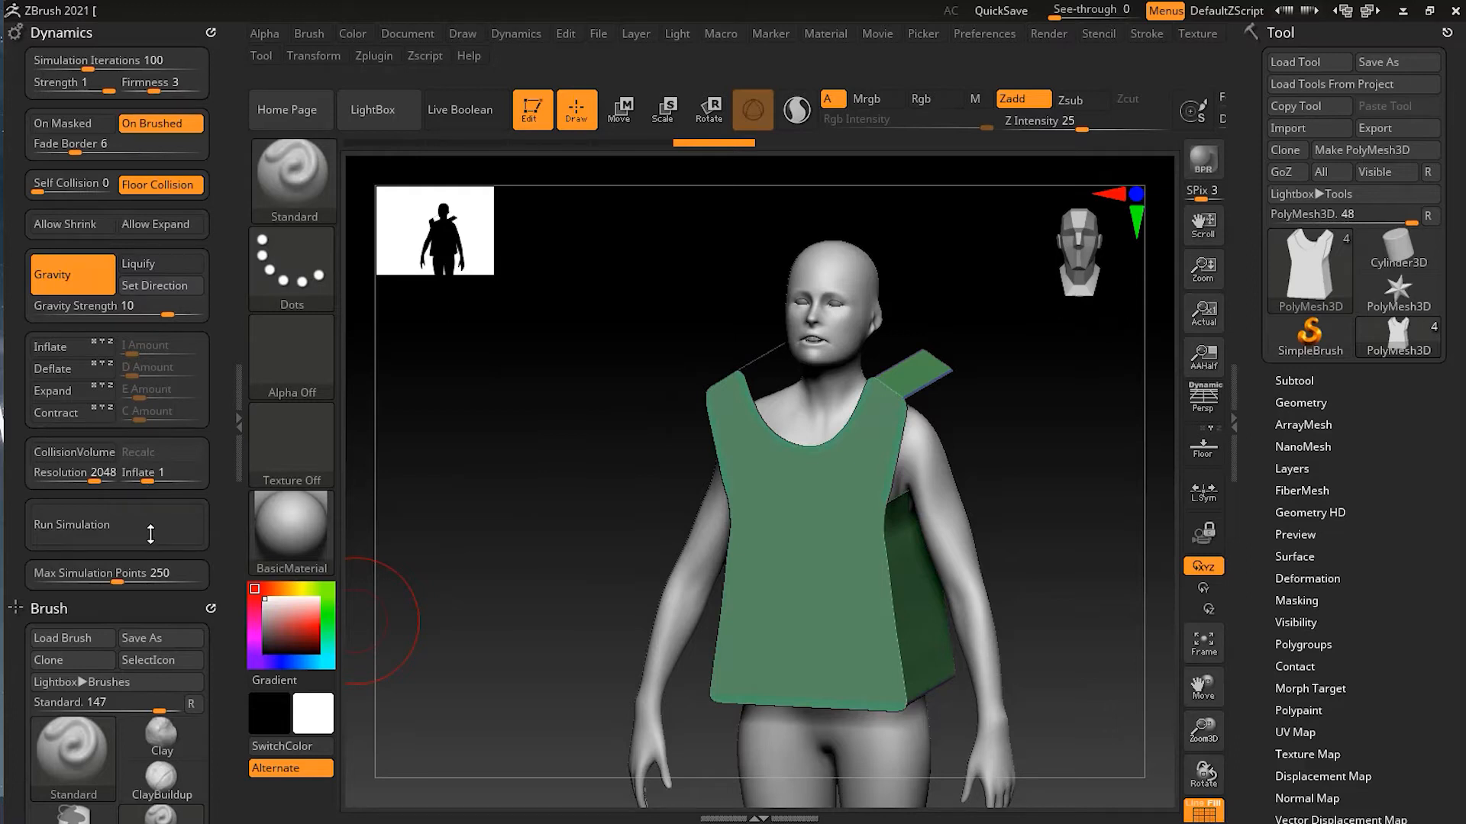
left_click(91, 452)
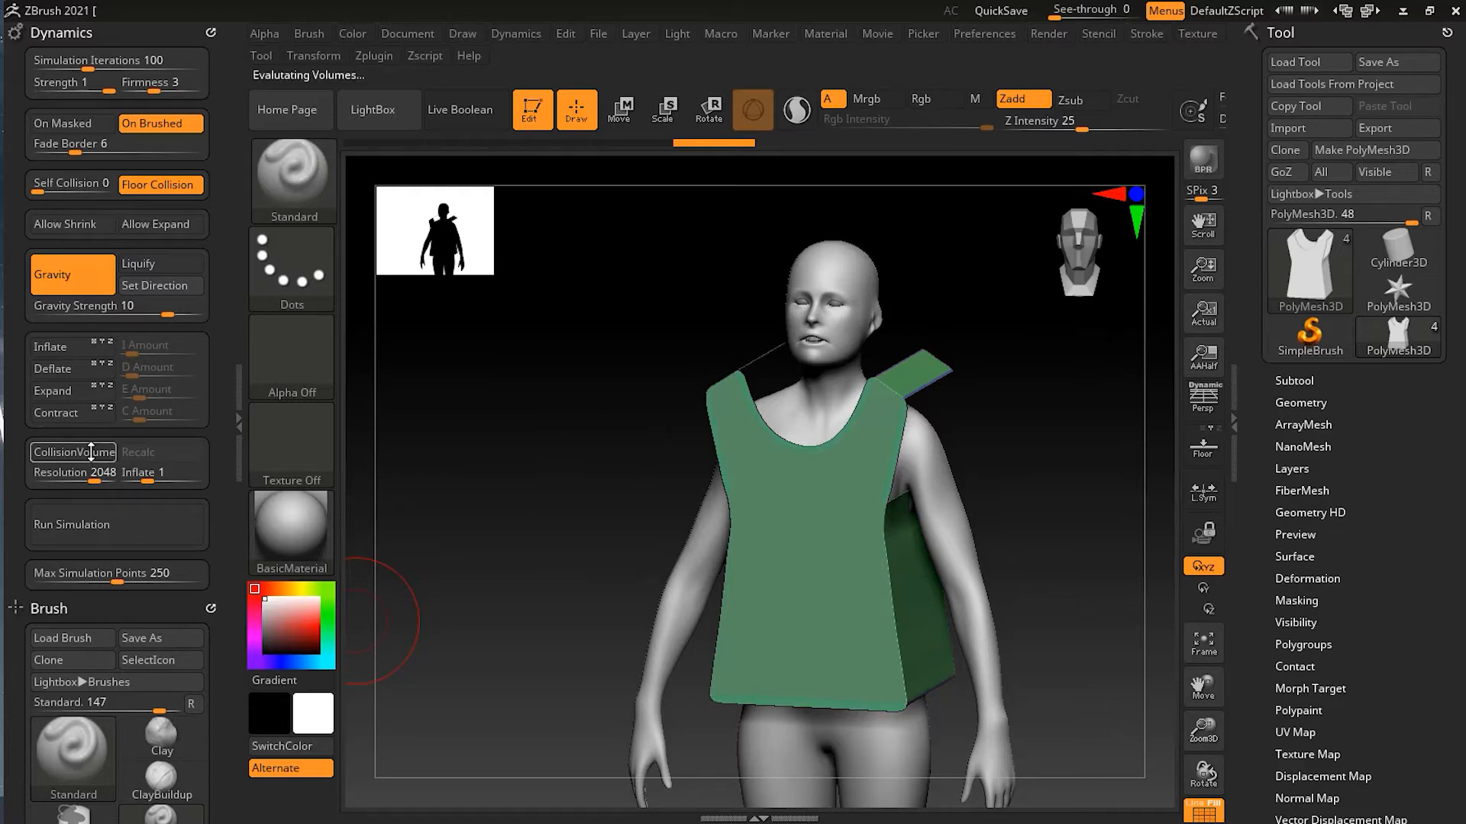
Run the cloth simulation on the tank top with gravity enabled, and undo its result.
left_click(127, 529)
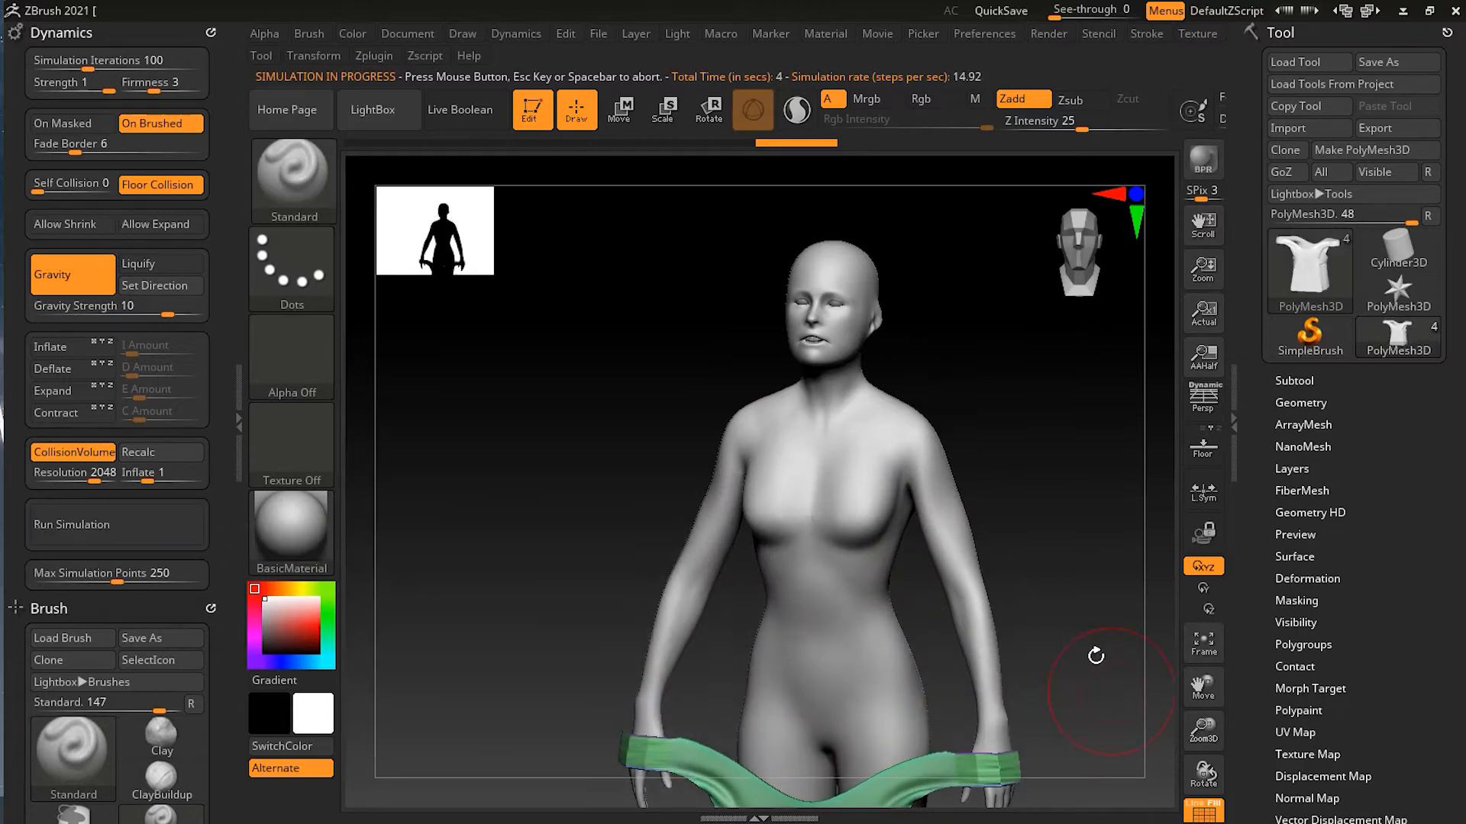
left_click_drag(1088, 644, 998, 654)
left_click_drag(992, 593, 914, 462, "alt")
key("ctrl")
mouse_move(979, 558)
left_mouse_down()
mouse_move(985, 535)
mouse_move(1017, 641)
mouse_move(1011, 691)
mouse_move(1001, 674)
left_mouse_up()
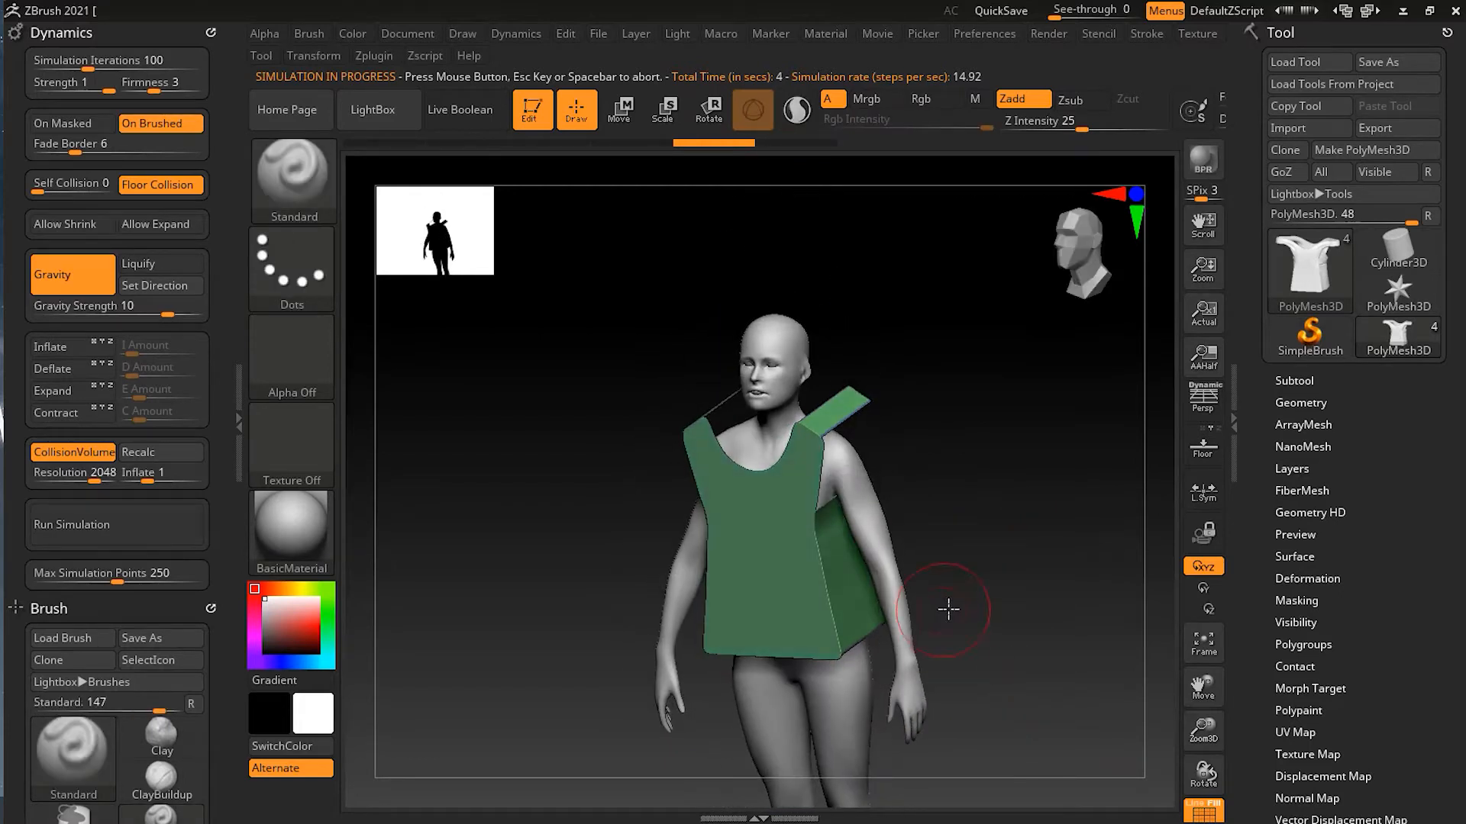
left_click_drag(949, 608, 1034, 579, "alt")
left_click_drag(946, 511, 978, 507)
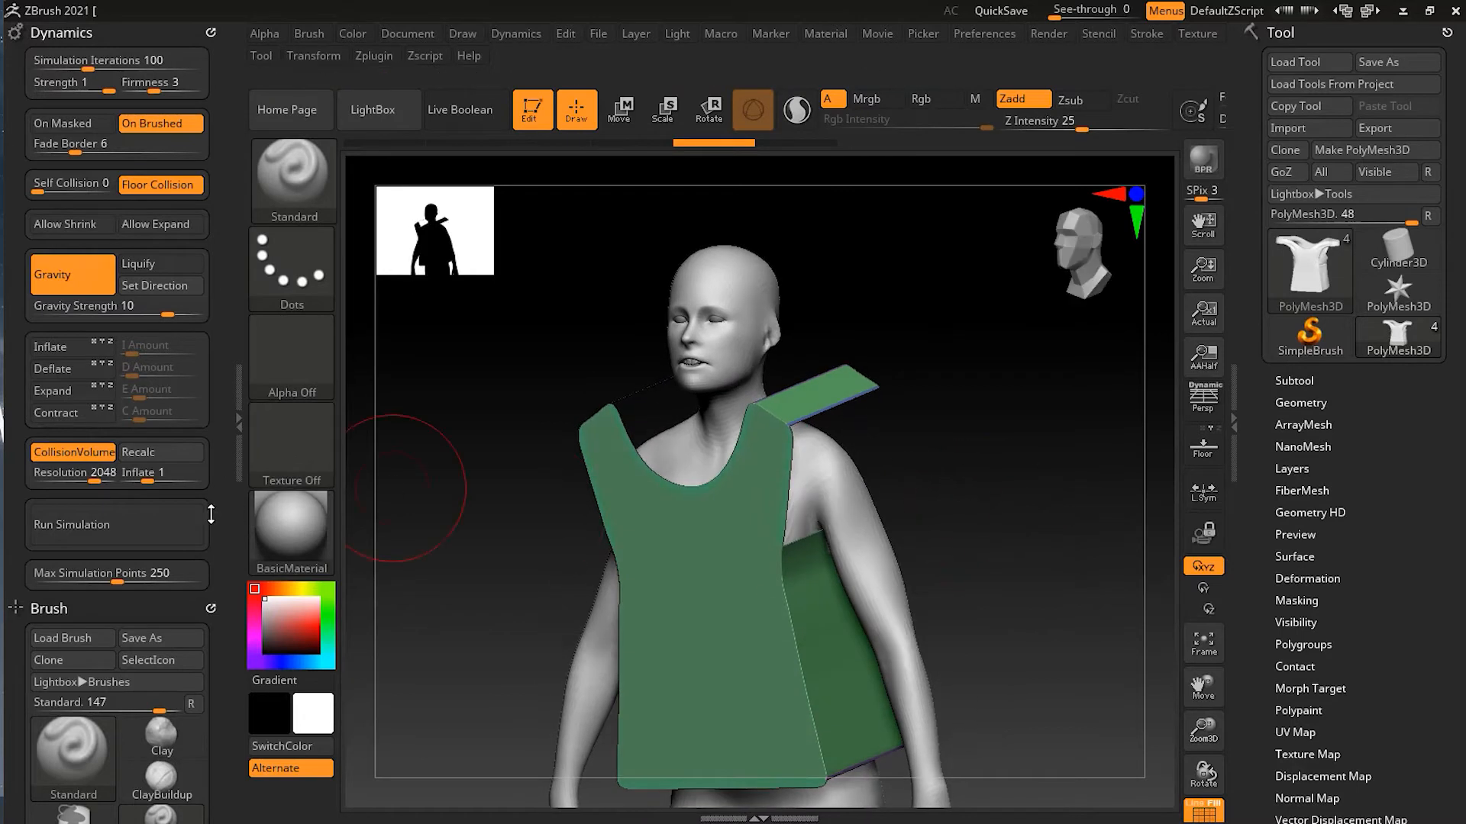
Disable gravity in the Dynamics settings and enable Contract for the tank top simulation.
left_click(70, 279)
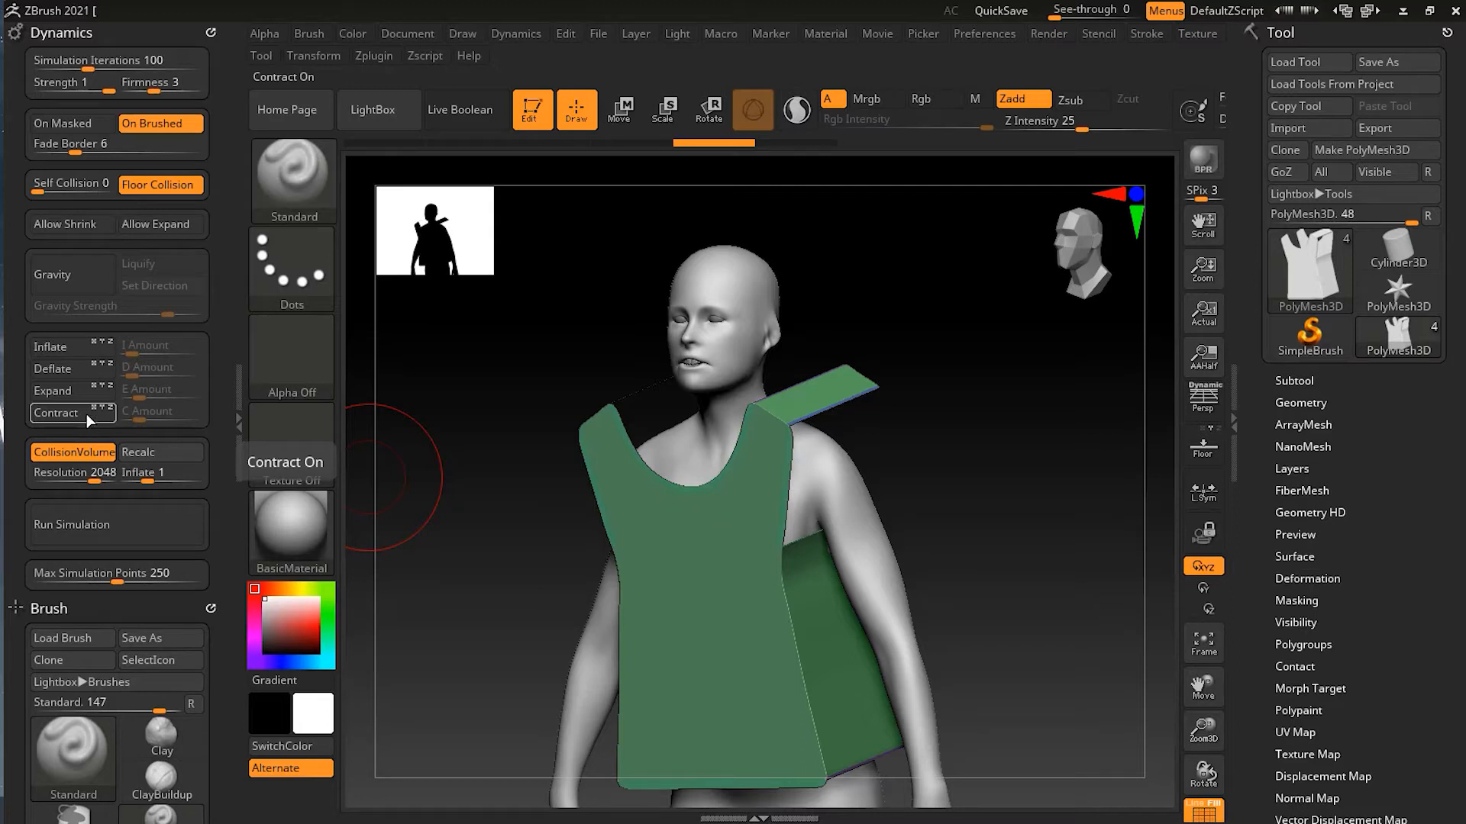
left_click_drag(950, 471, 907, 565)
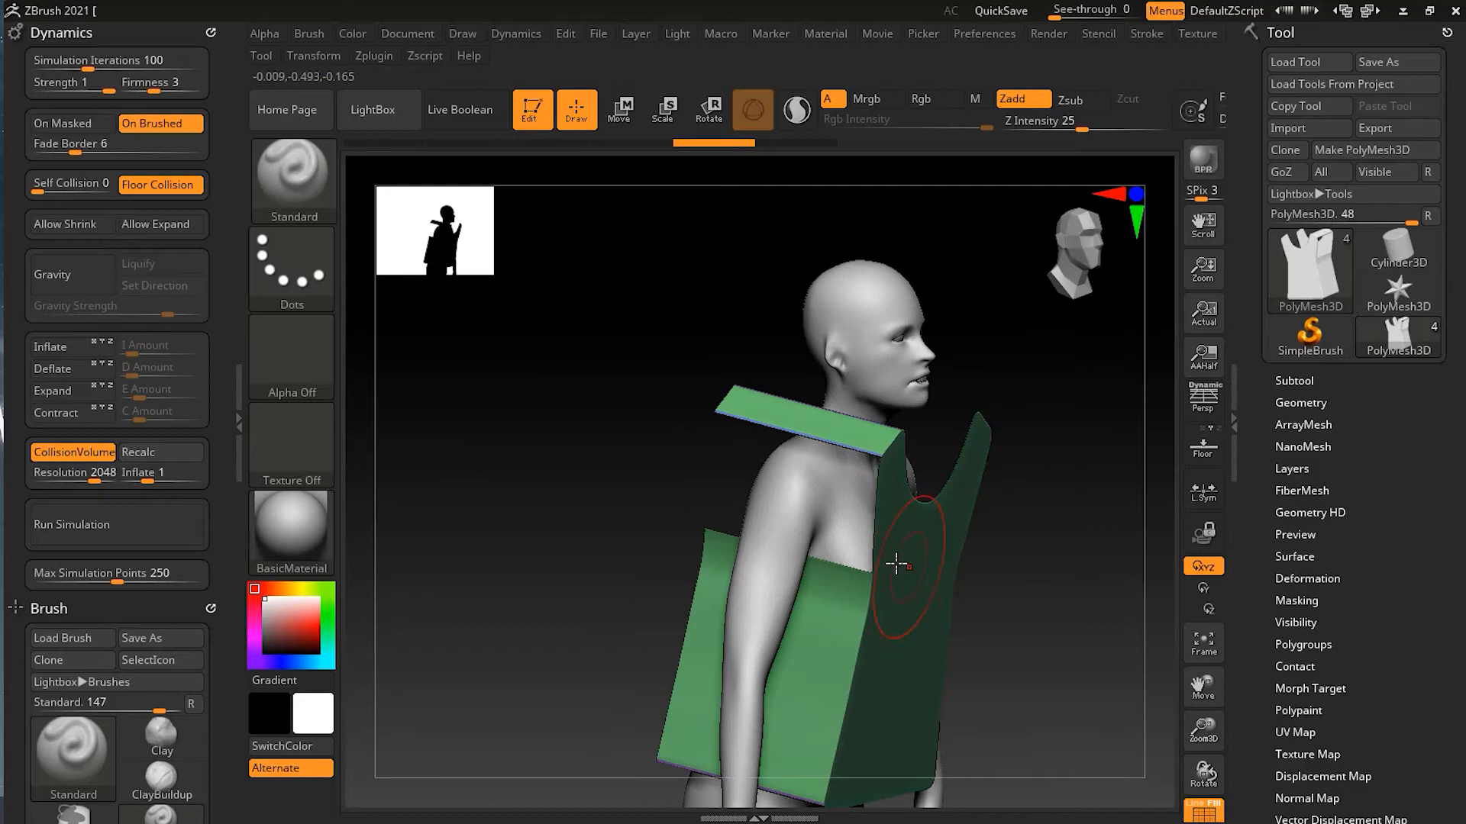
left_click_drag(1021, 551, 954, 593)
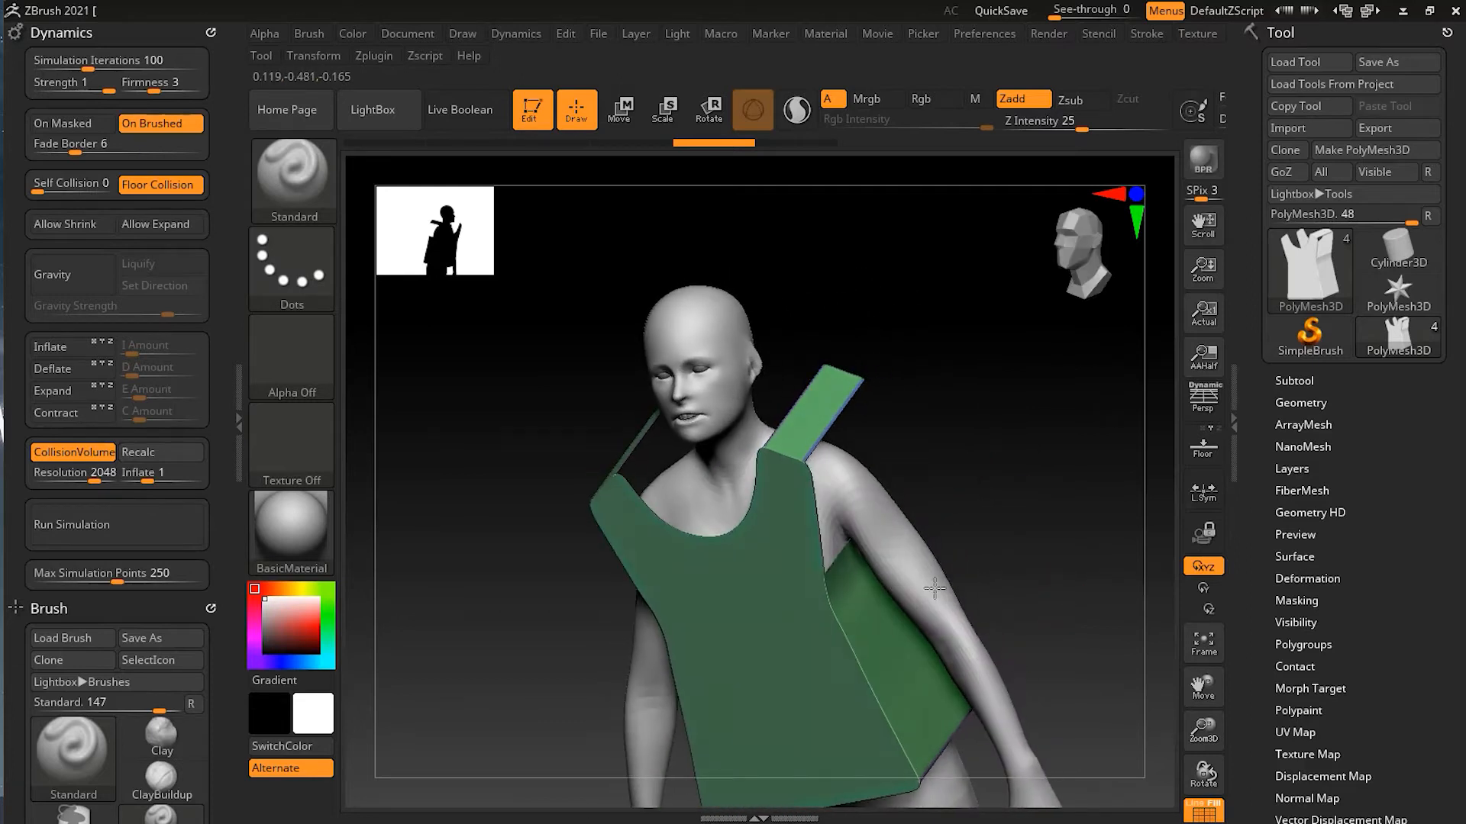
left_click(56, 415)
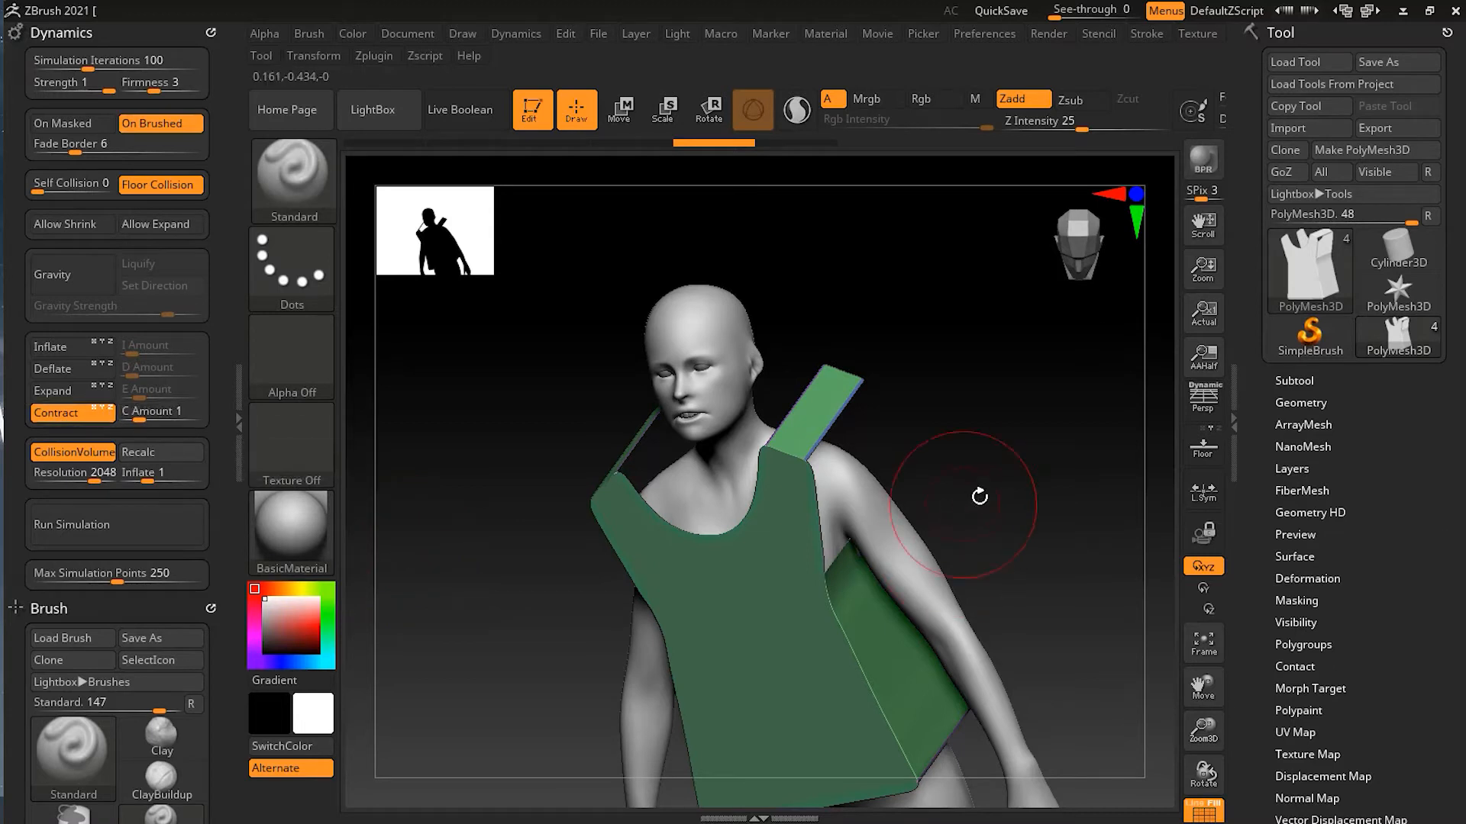
Set the collision volume's Inflate value to 0.25.
left_click_drag(988, 494, 949, 507)
left_click_drag(762, 622, 1059, 474)
left_click_drag(697, 647, 816, 588)
mouse_move(992, 540)
left_mouse_down()
mouse_move(988, 513)
mouse_move(988, 527)
left_mouse_up()
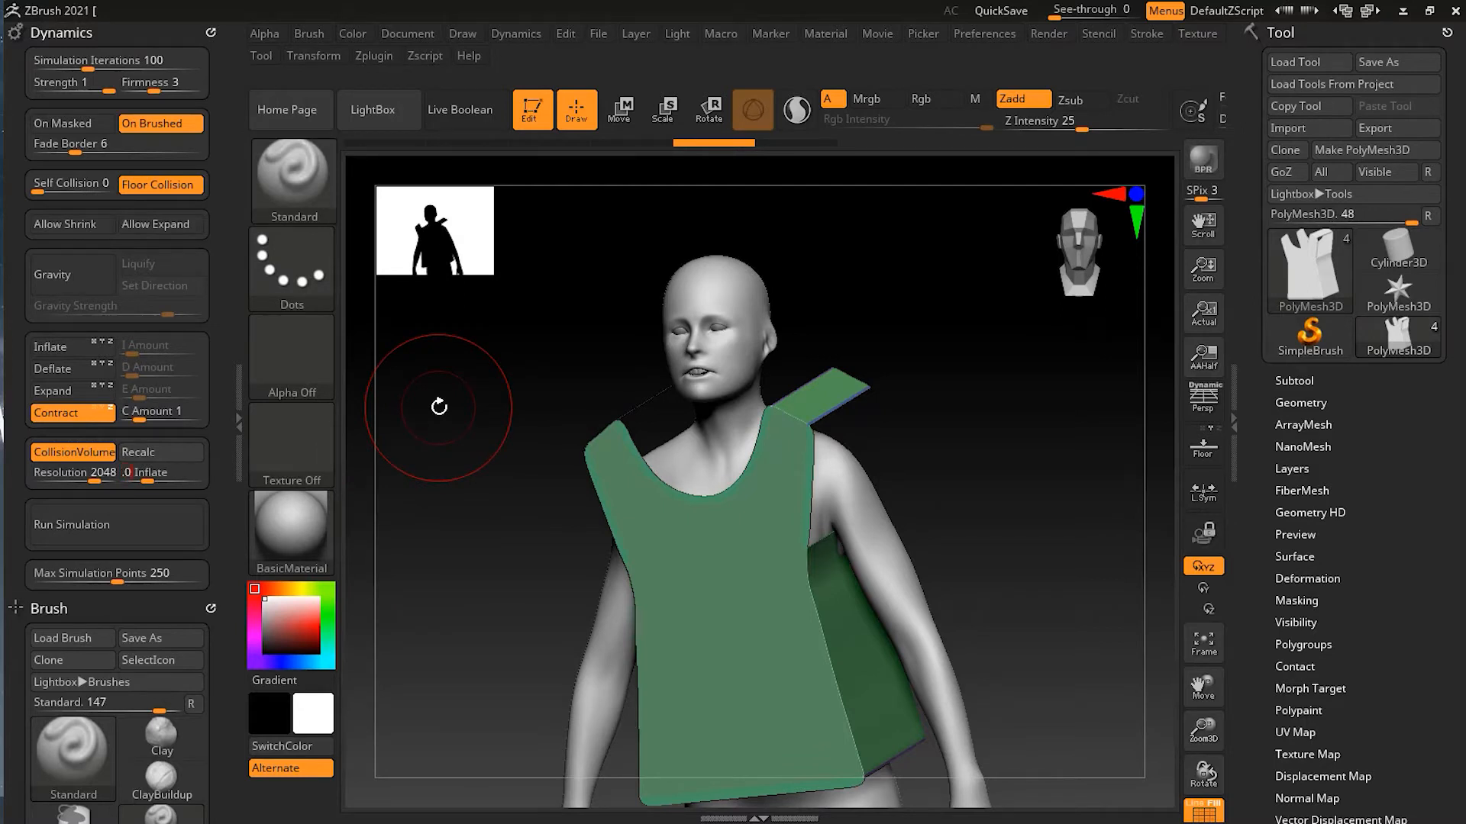
key("Return")
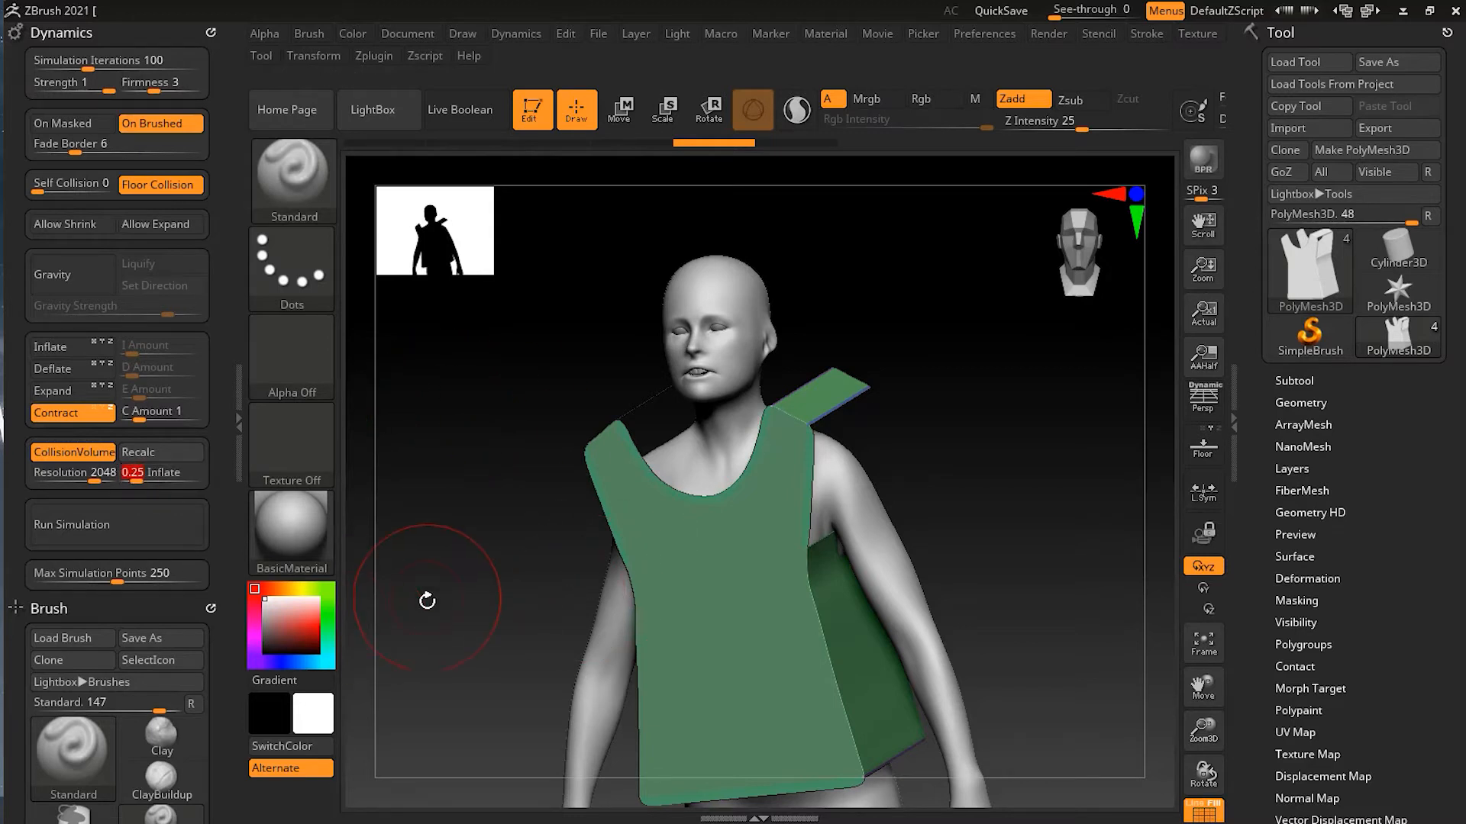
Turn on Dynamic Subdivision for the tank top in its geometry settings.
left_click_drag(429, 604, 491, 593)
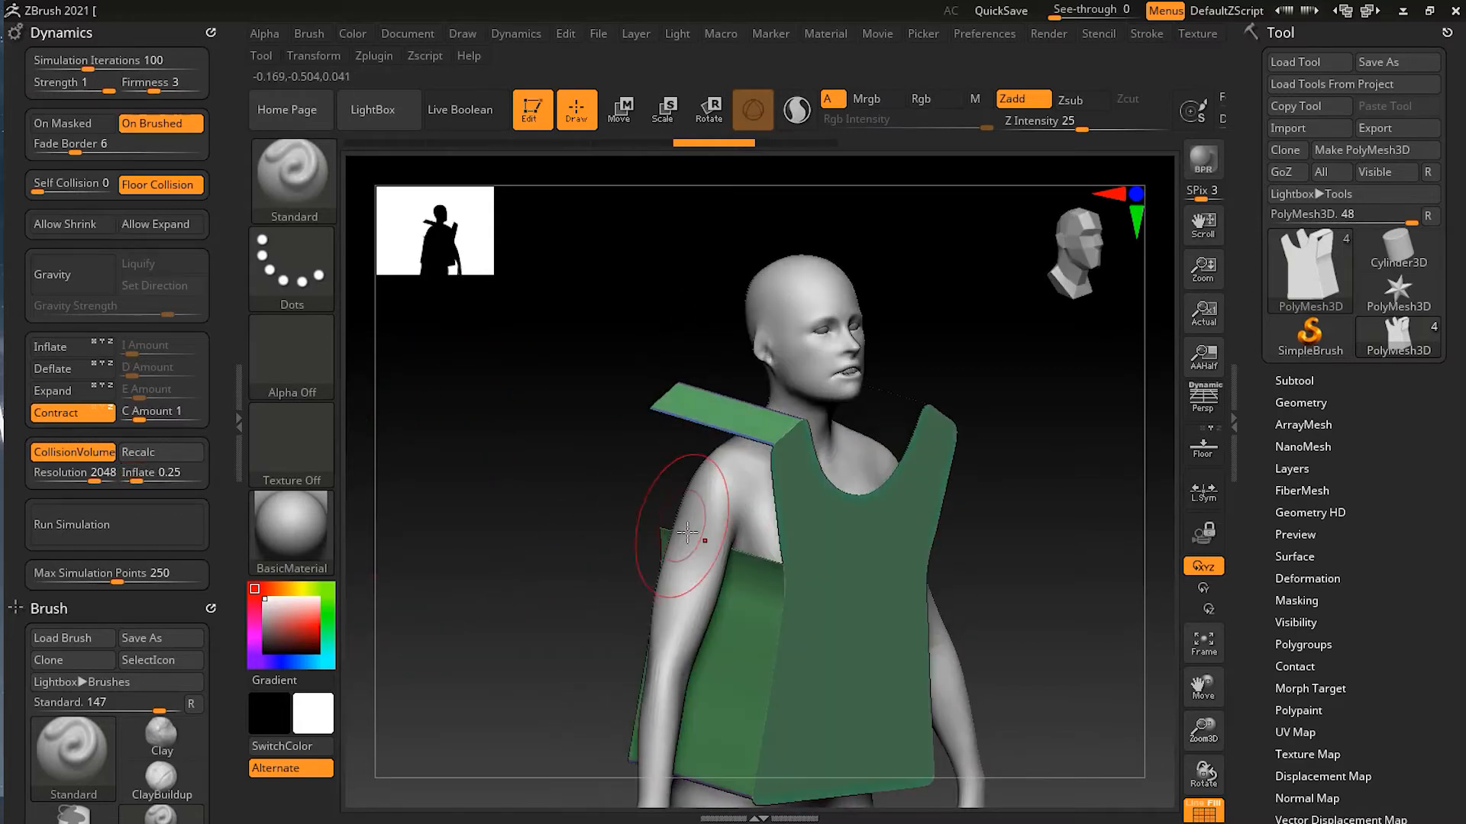
left_click_drag(995, 527, 1066, 589)
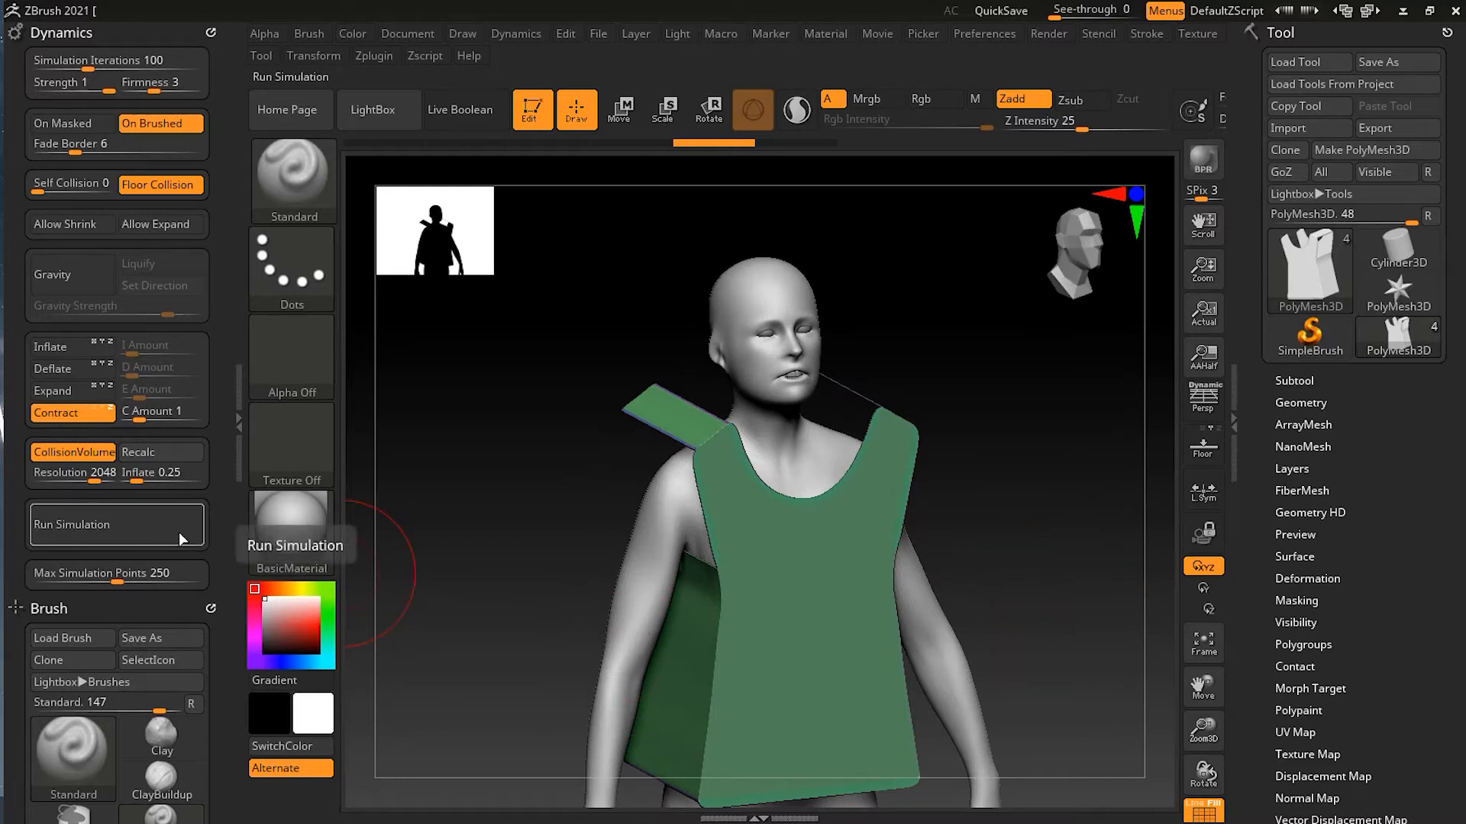
left_click_drag(1436, 538, 1430, 493)
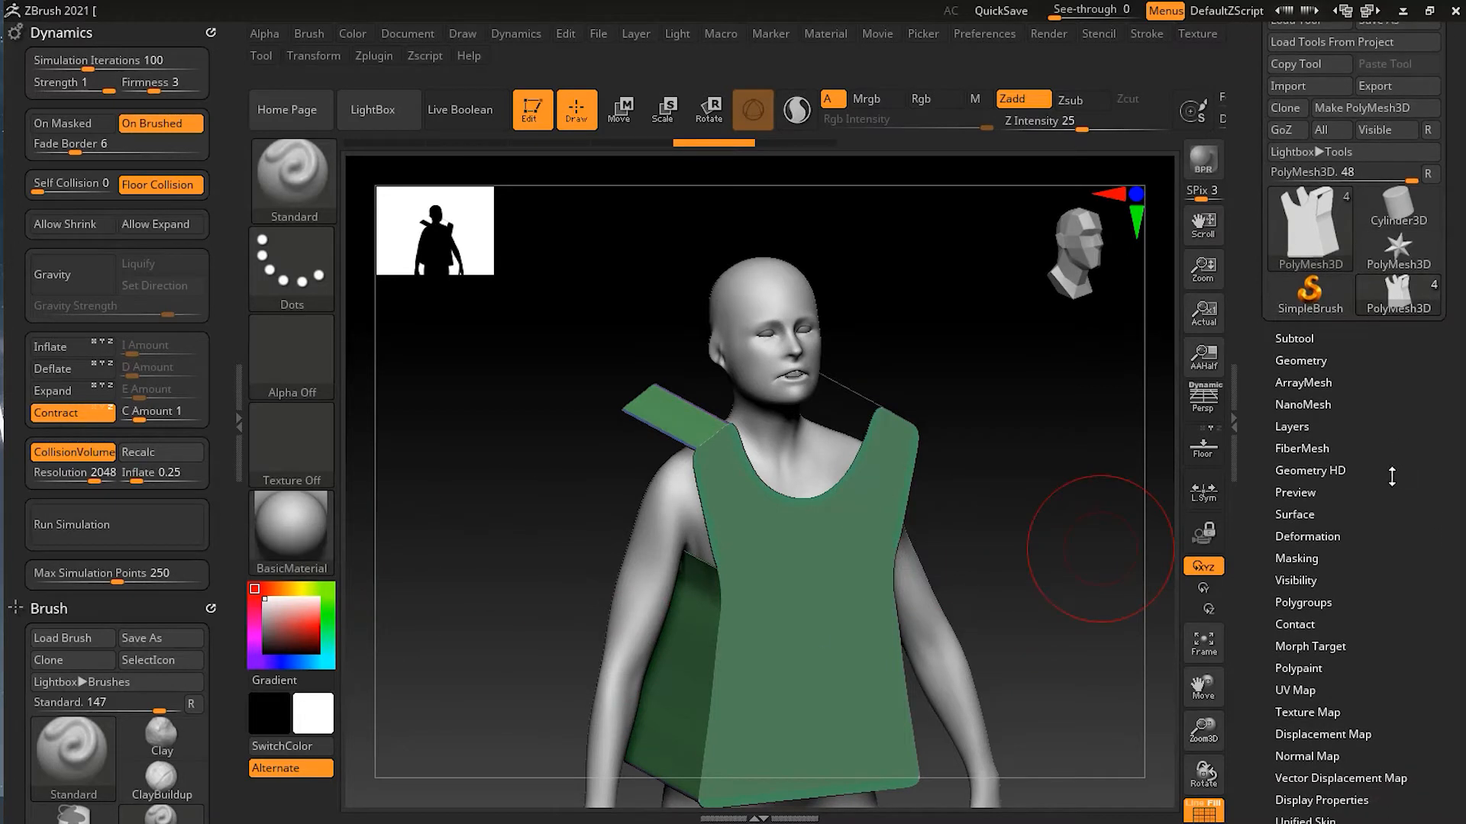
left_click(1321, 361)
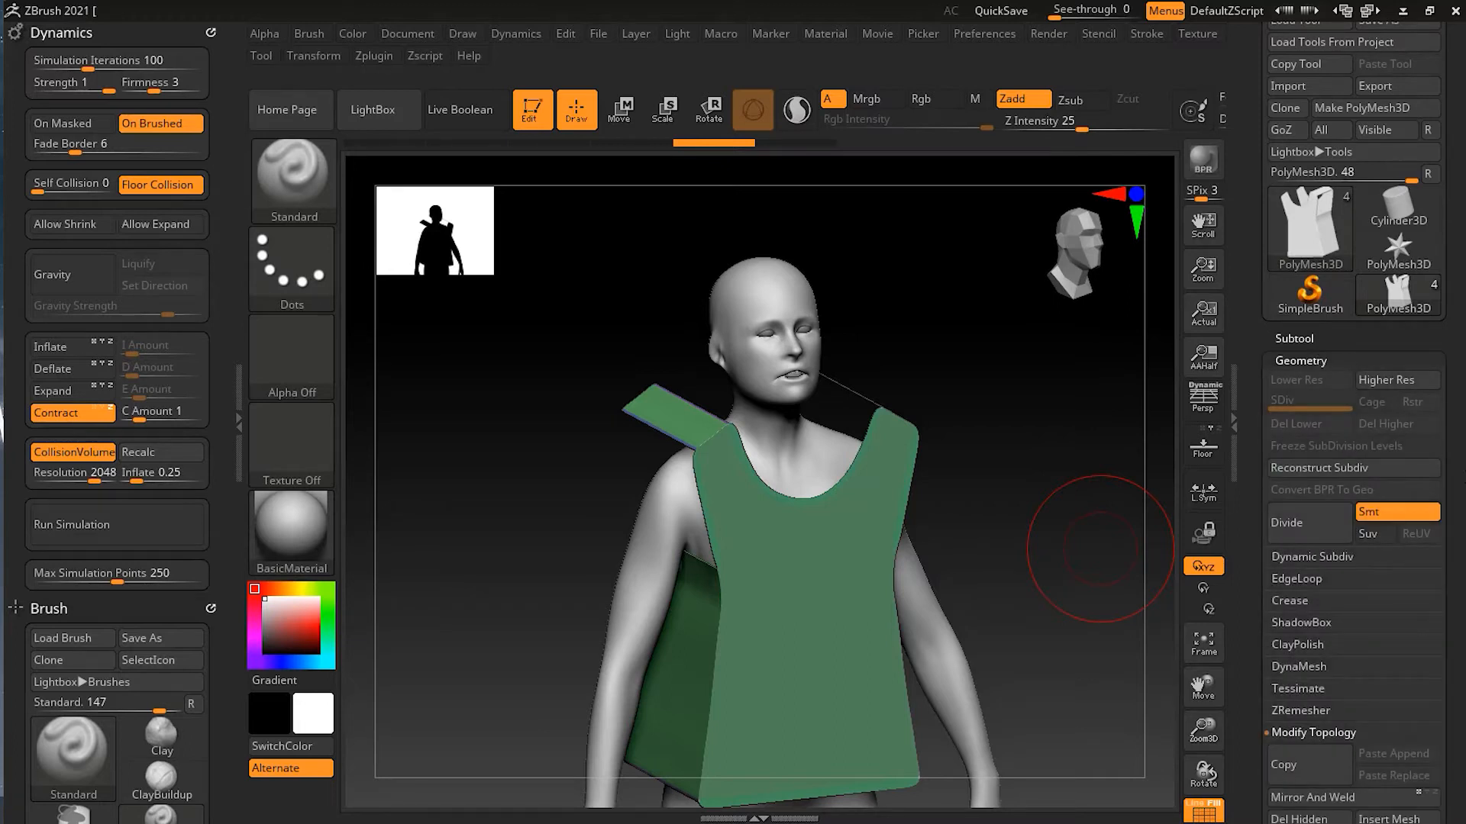
scroll(1313, 473, "down", 2)
left_click(1312, 479)
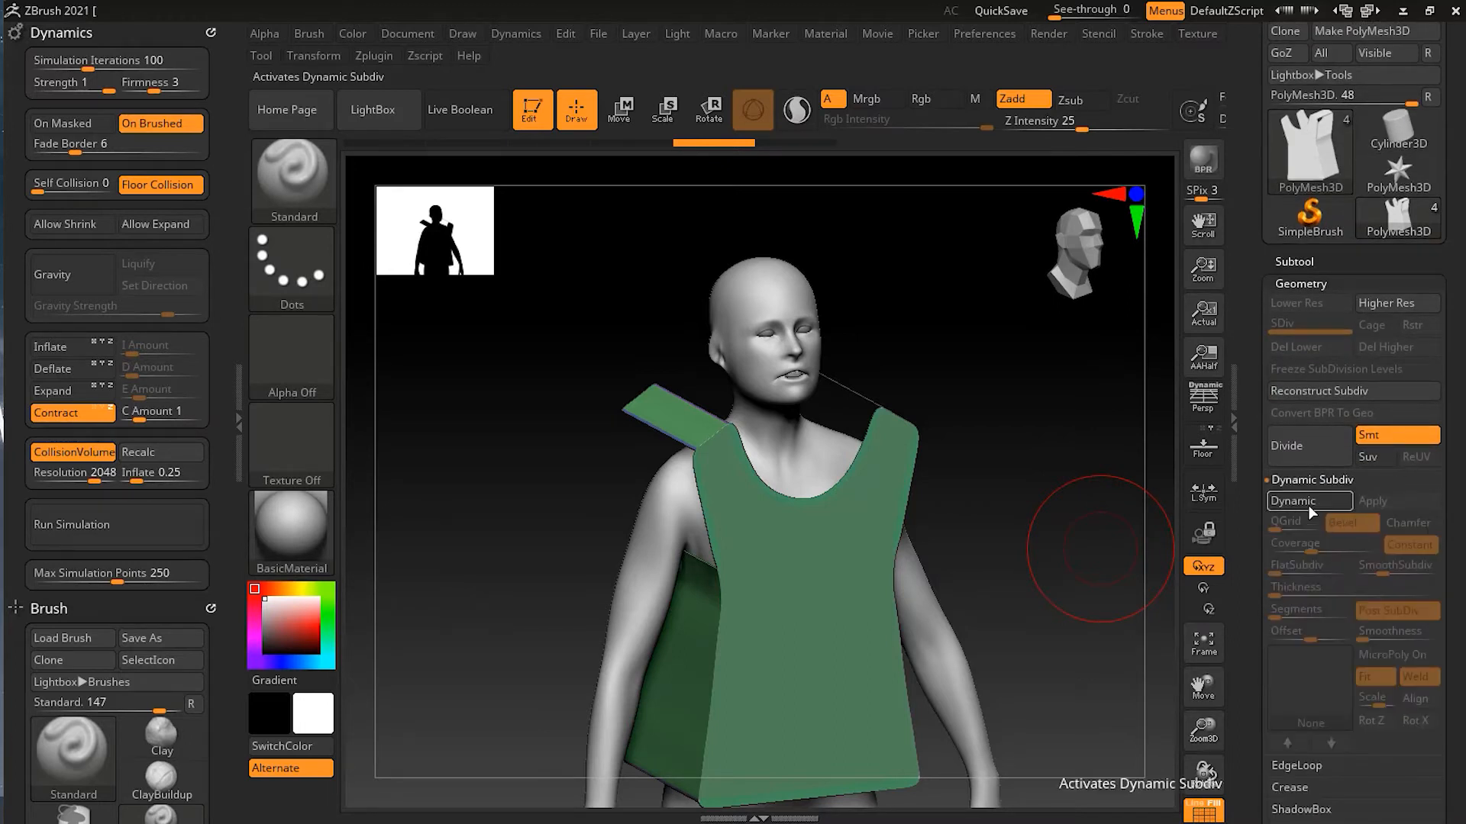
left_click(1309, 504)
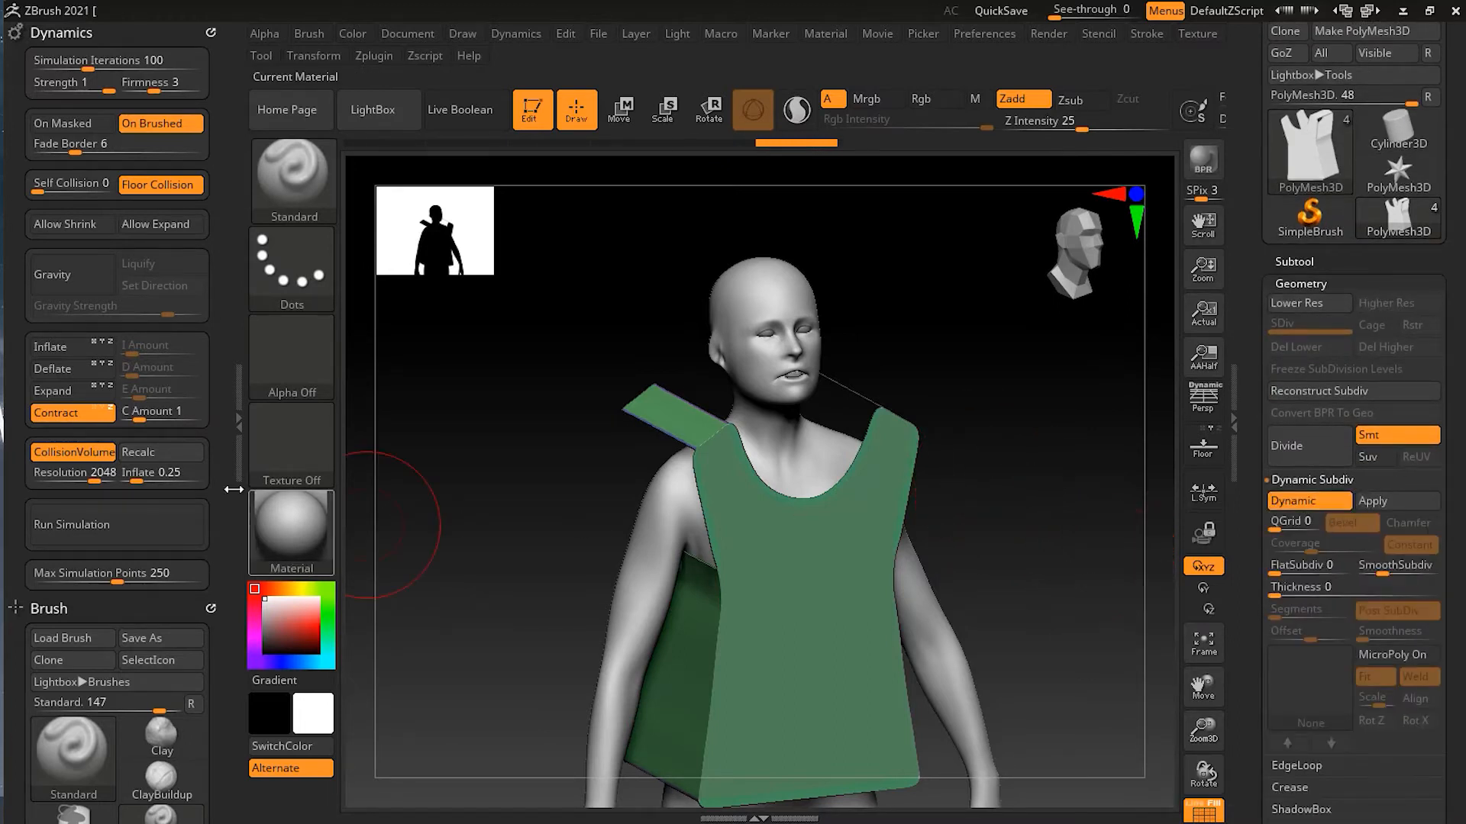
Run the cloth simulation until the tank top contracts around the torso, stop it, and hide the polyframe.
left_click(135, 529)
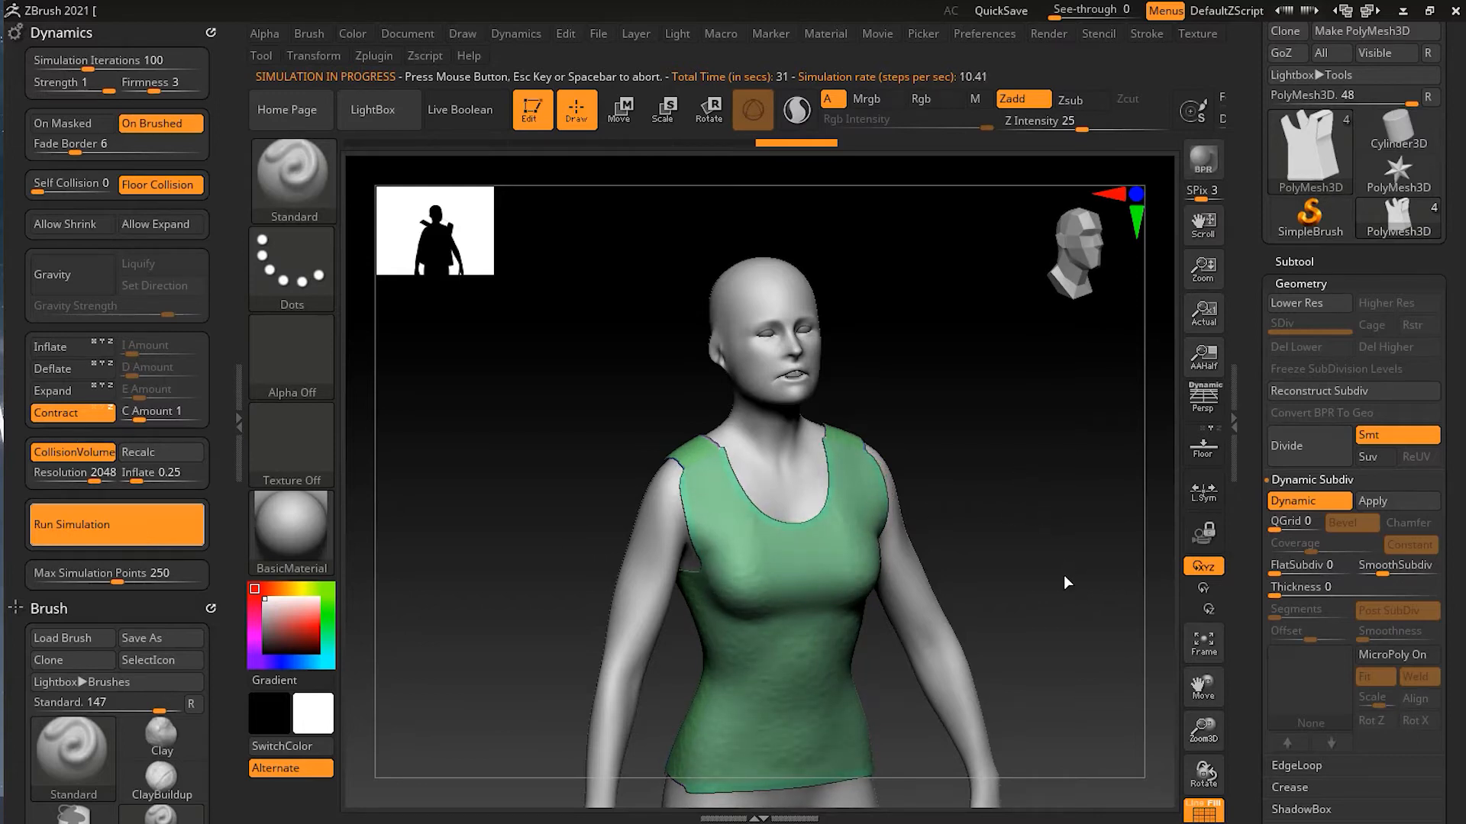
left_click(1032, 544)
left_click_drag(1054, 605, 1017, 491)
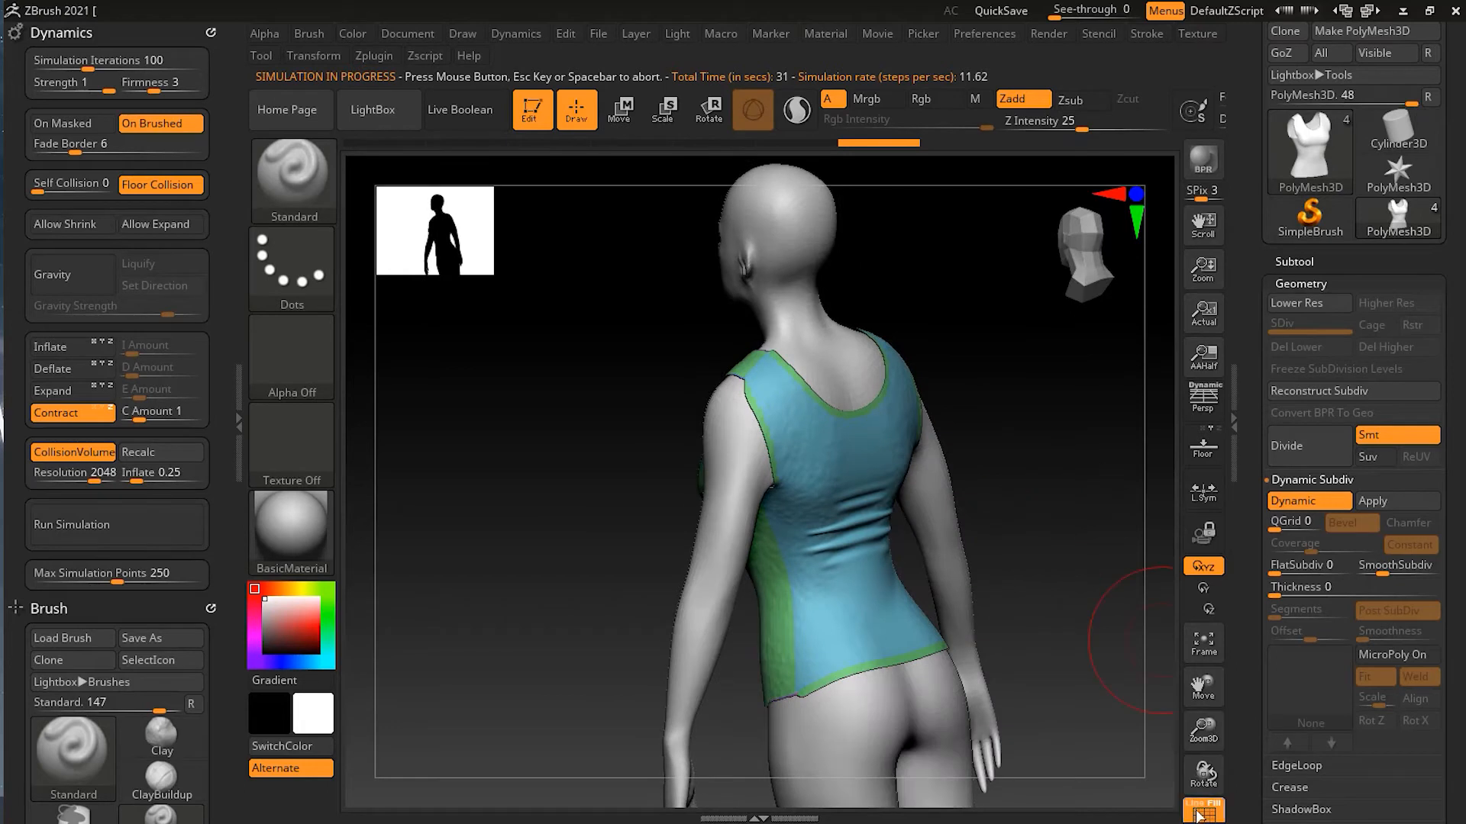
left_click_drag(1033, 517, 902, 603)
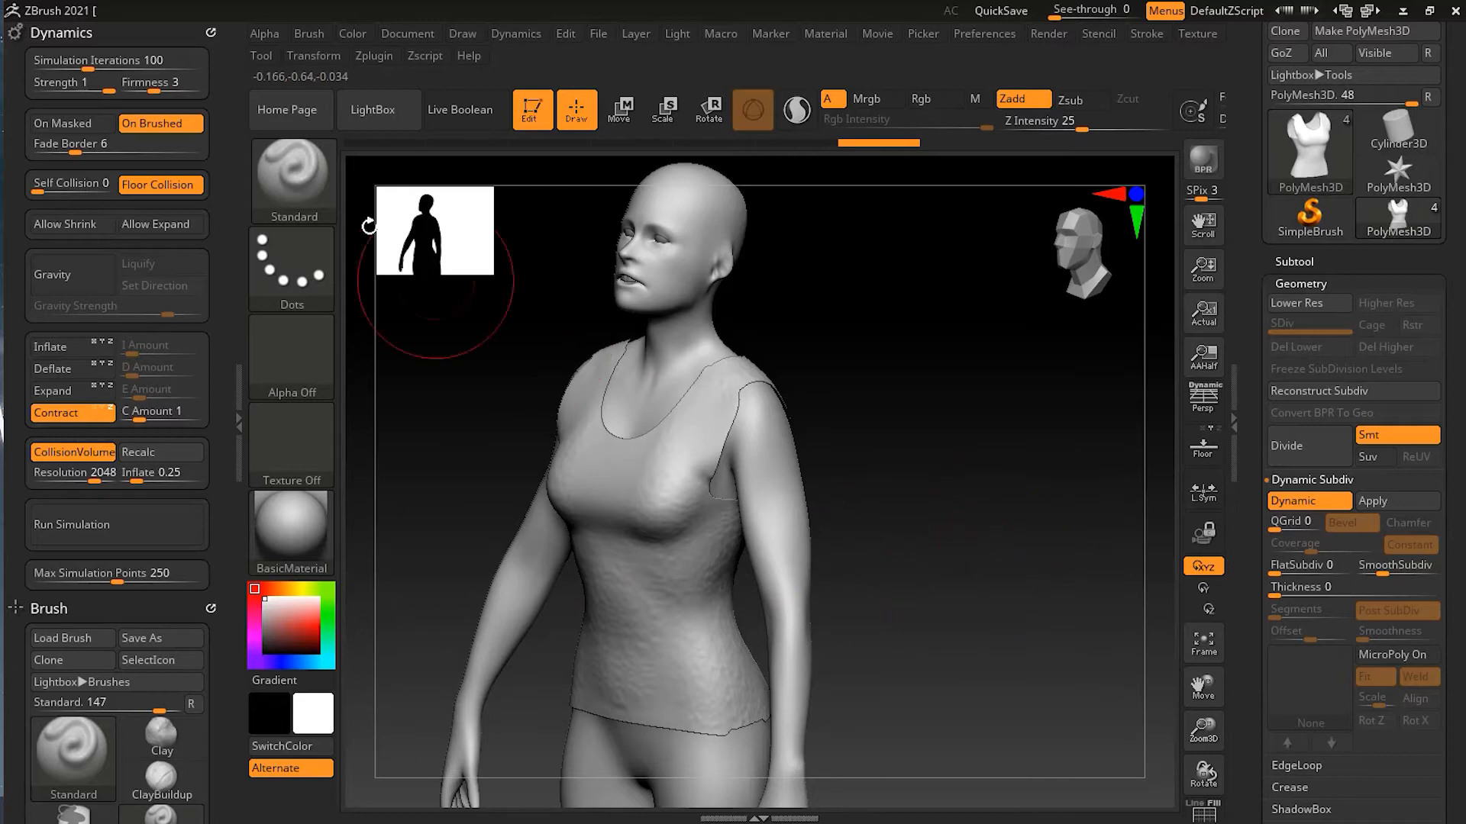
Assign SmoothCloth as the smoothing brush.
left_click(296, 183)
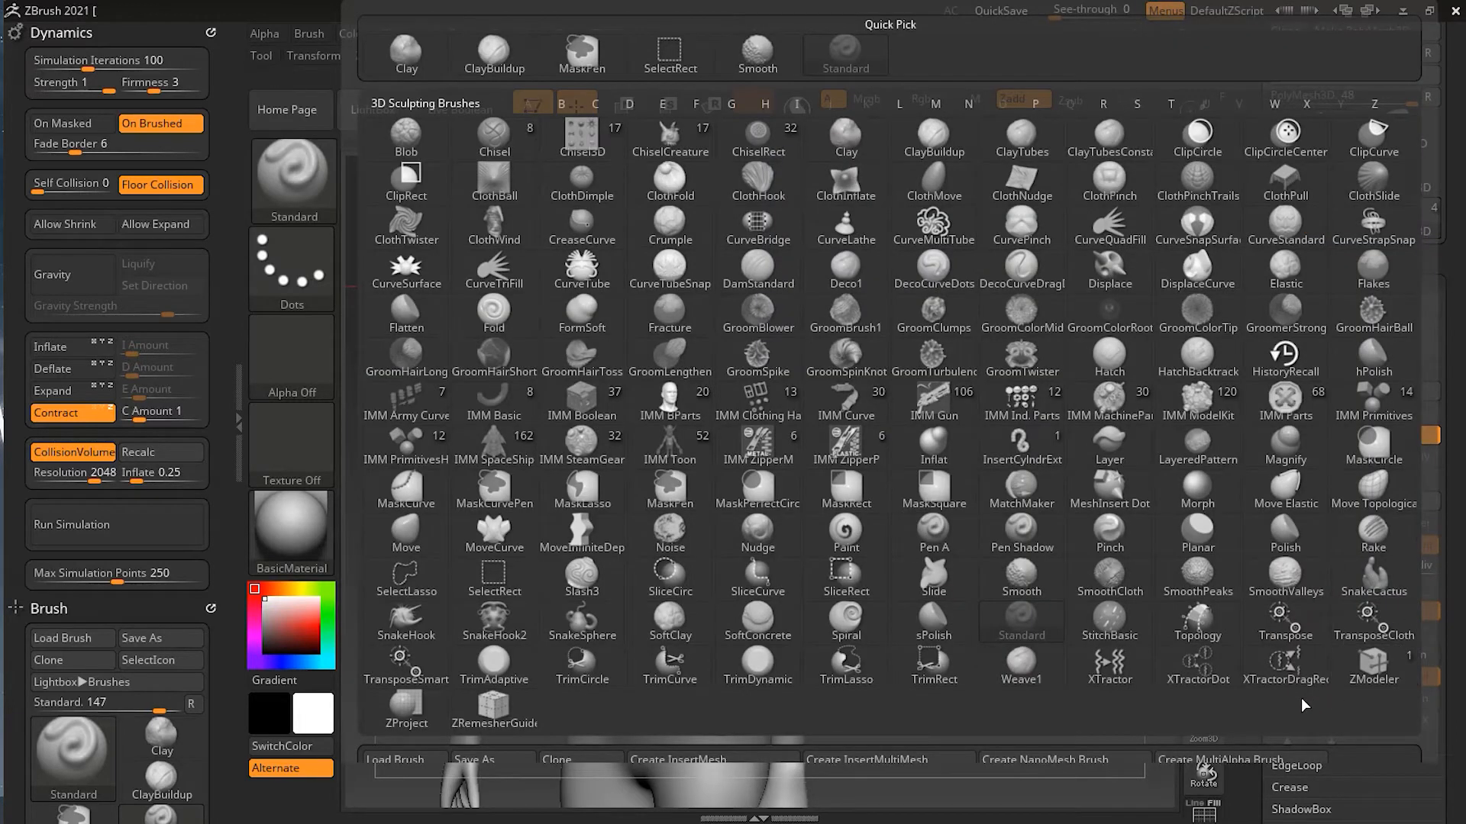
left_click(1125, 580)
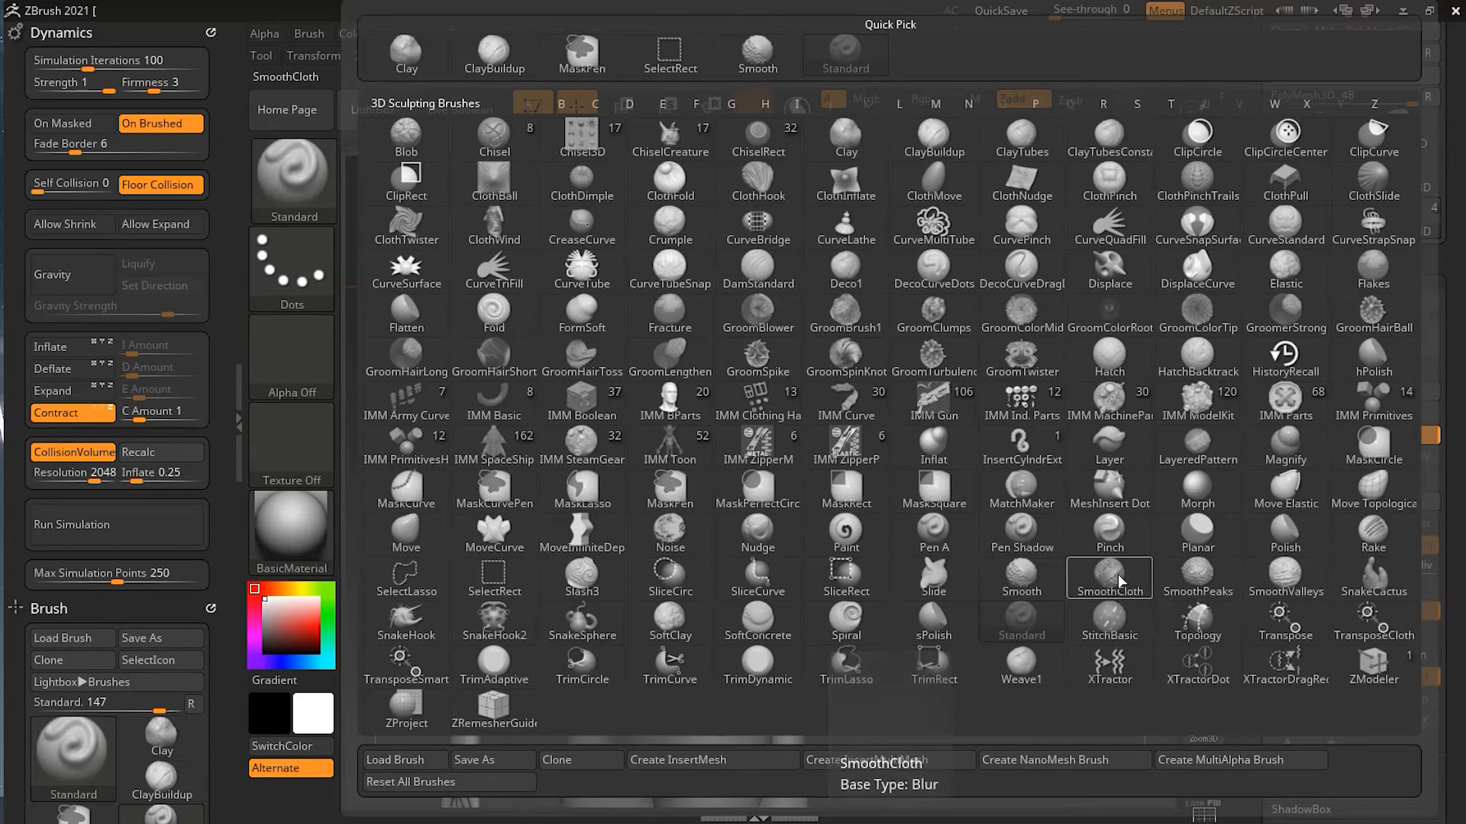
left_click(1054, 612)
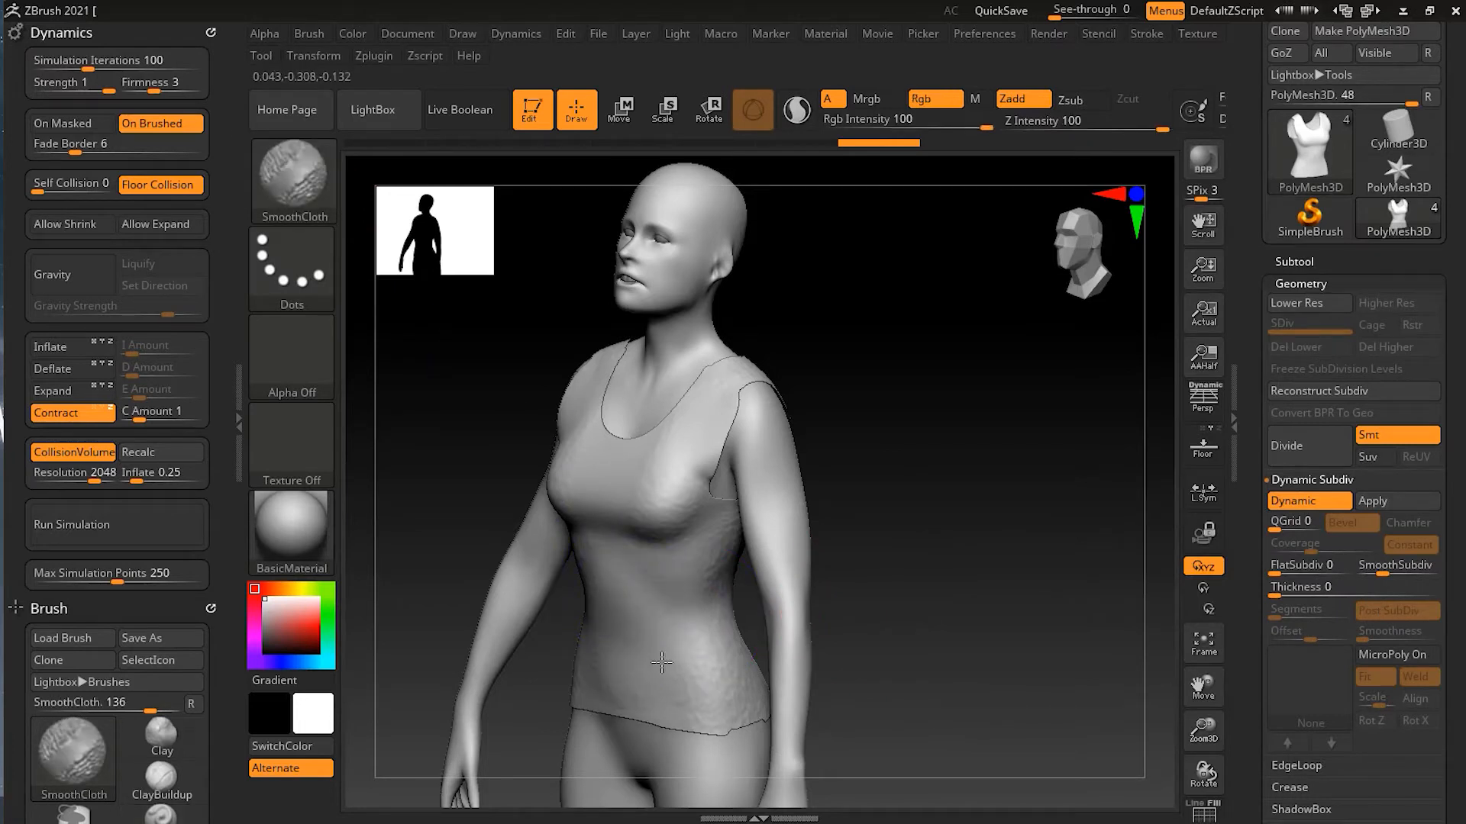
Smooth the tank top's rough surface across the chest, waist and upper back with SmoothCloth.
left_click_drag(682, 460, 717, 539, "shift")
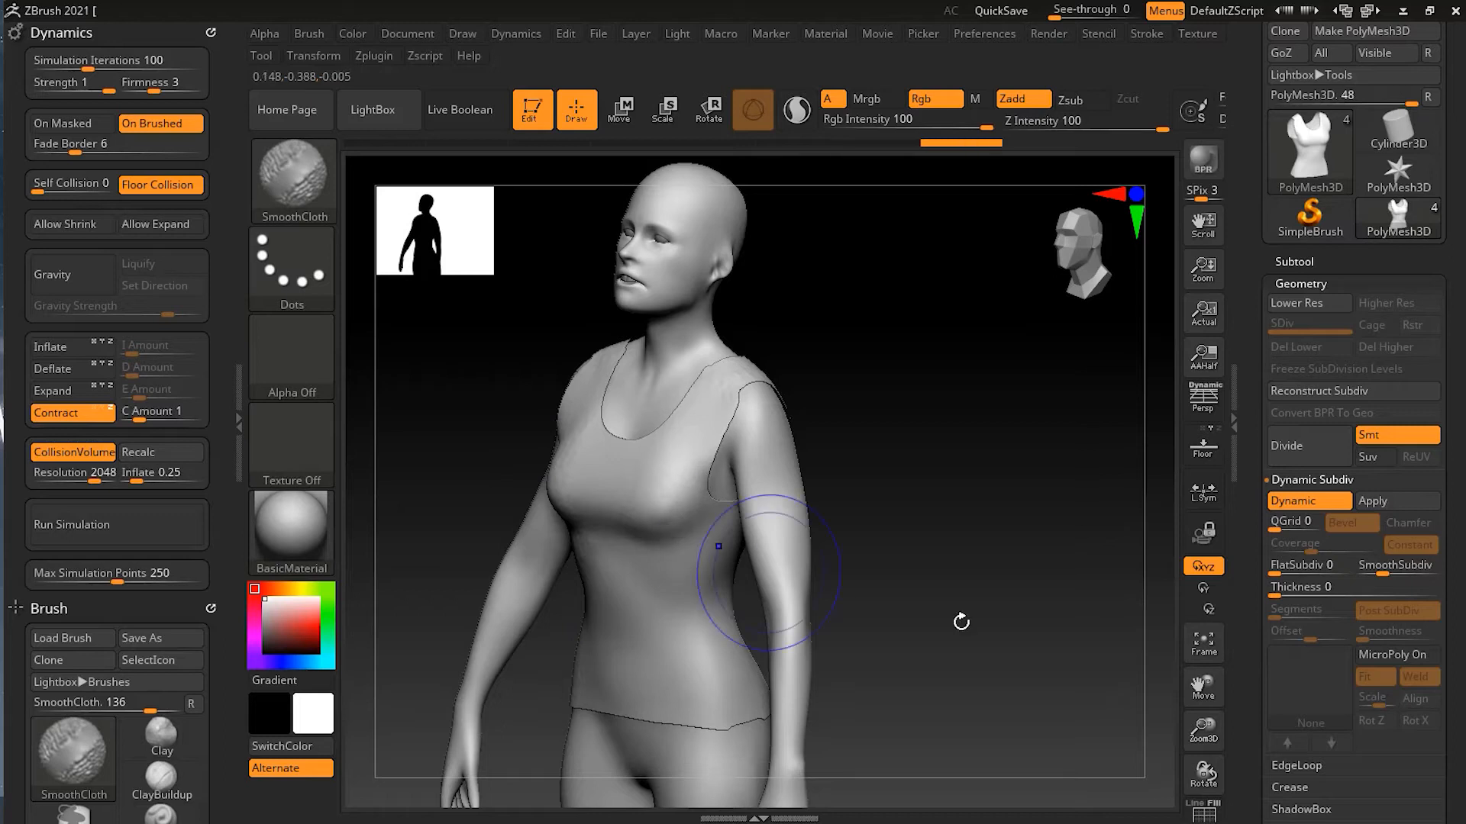
key("ctrl+z")
mouse_move(683, 611)
left_mouse_down("shift")
mouse_move(588, 601)
mouse_move(592, 654)
mouse_move(743, 553)
mouse_move(694, 429)
mouse_move(592, 428)
mouse_move(603, 416)
mouse_move(587, 388)
mouse_move(611, 376)
left_mouse_up("shift")
left_click_drag(749, 479, 745, 519, "shift")
left_click_drag(963, 513, 889, 548)
mouse_move(806, 675)
left_mouse_down("shift")
mouse_move(776, 687)
mouse_move(969, 634)
left_mouse_up("shift")
left_click_drag(1056, 579, 963, 594)
mouse_move(764, 452)
left_mouse_down("shift")
mouse_move(786, 465)
mouse_move(753, 387)
left_mouse_up("shift")
mouse_move(865, 437)
left_mouse_down("shift")
mouse_move(932, 481)
mouse_move(902, 398)
left_mouse_up("shift")
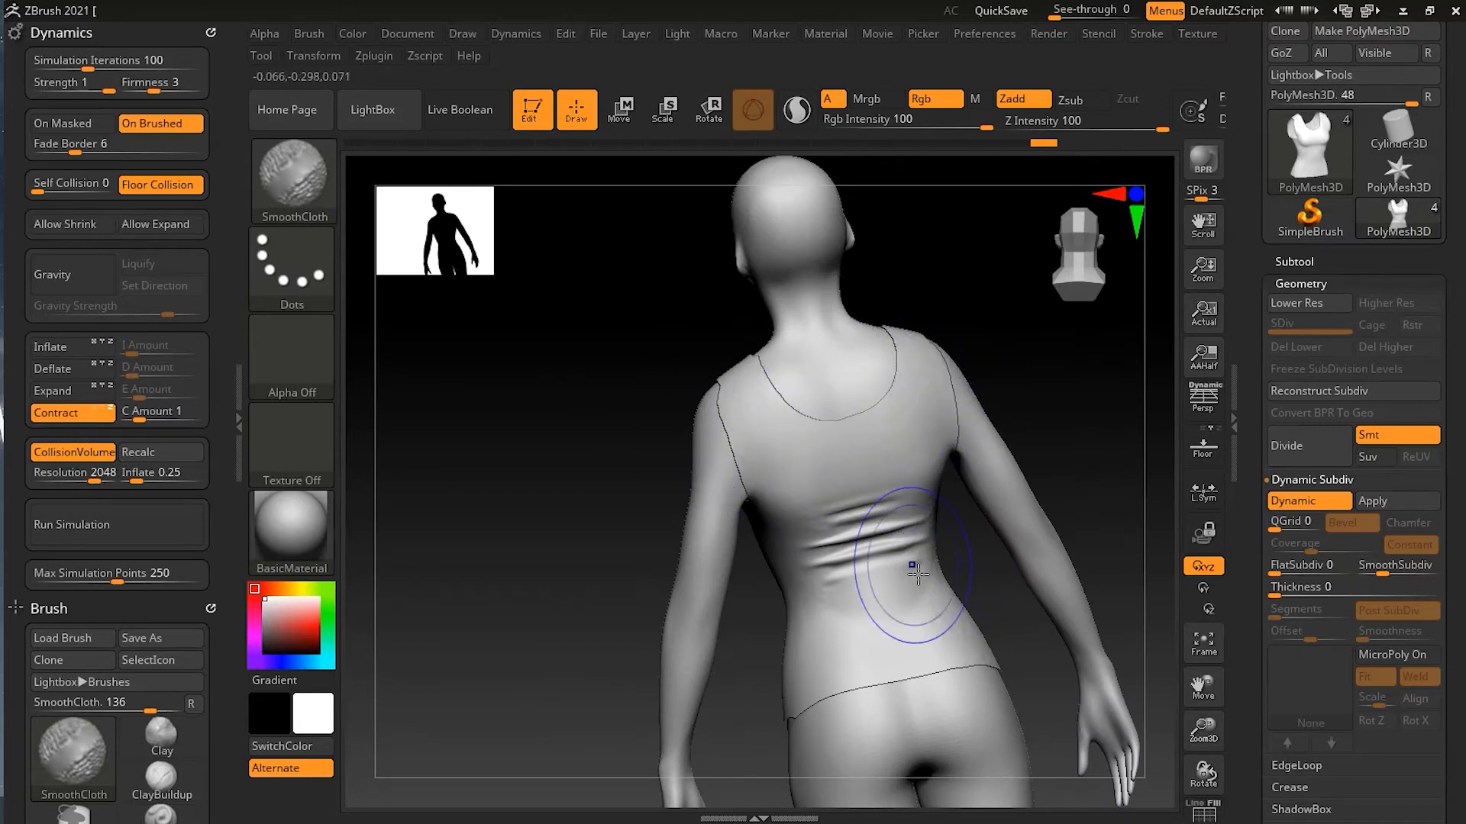
Smooth the lower front near the hem and the side below the armhole with SmoothCloth.
left_click_drag(1046, 442, 922, 496)
left_click_drag(939, 658, 942, 649, "shift")
left_click_drag(1086, 657, 1090, 652, "shift")
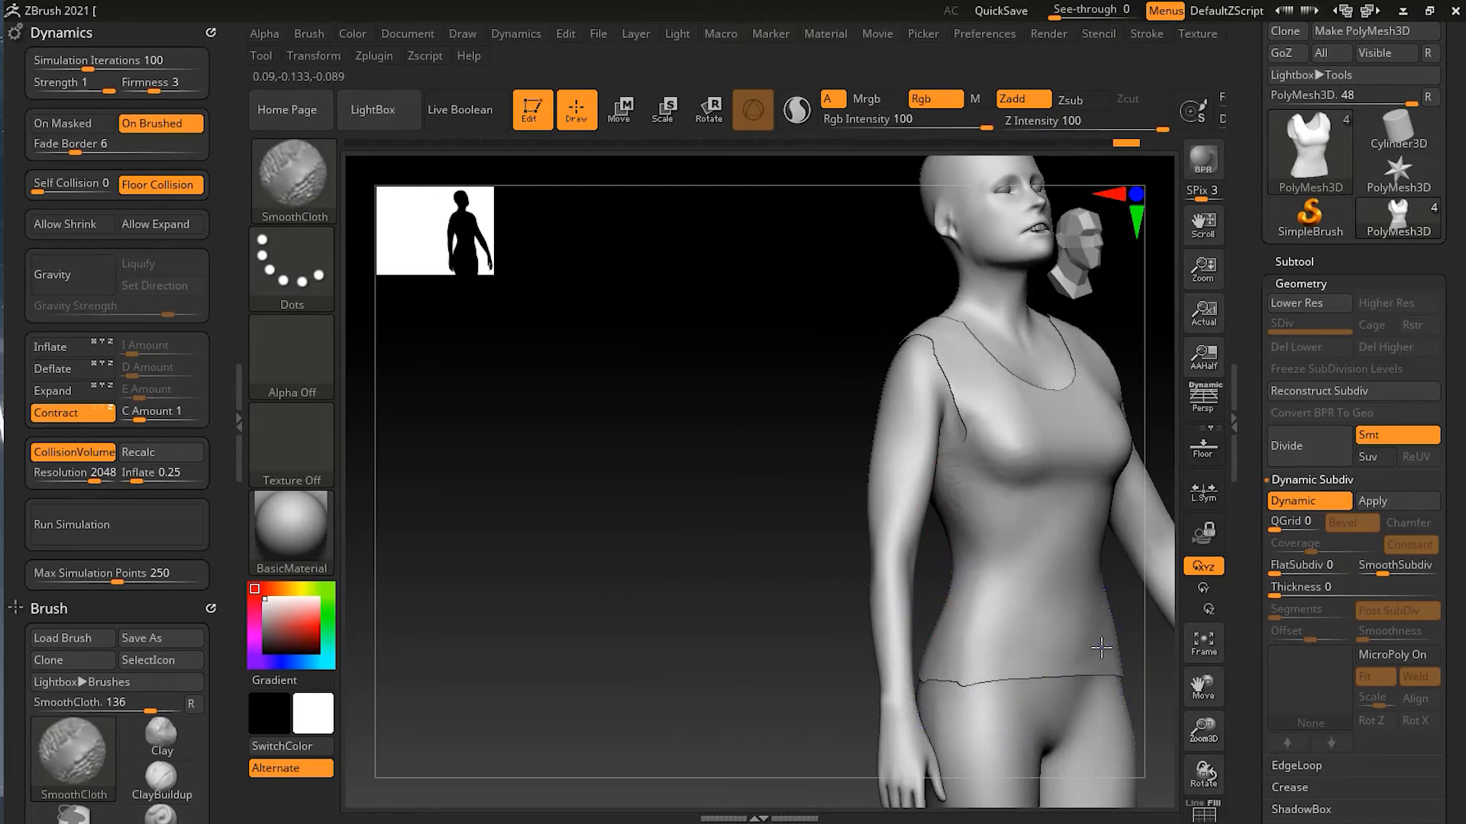
mouse_move(752, 557)
left_mouse_down()
mouse_move(843, 518)
mouse_move(615, 562)
mouse_move(634, 557)
left_mouse_up()
key("shift")
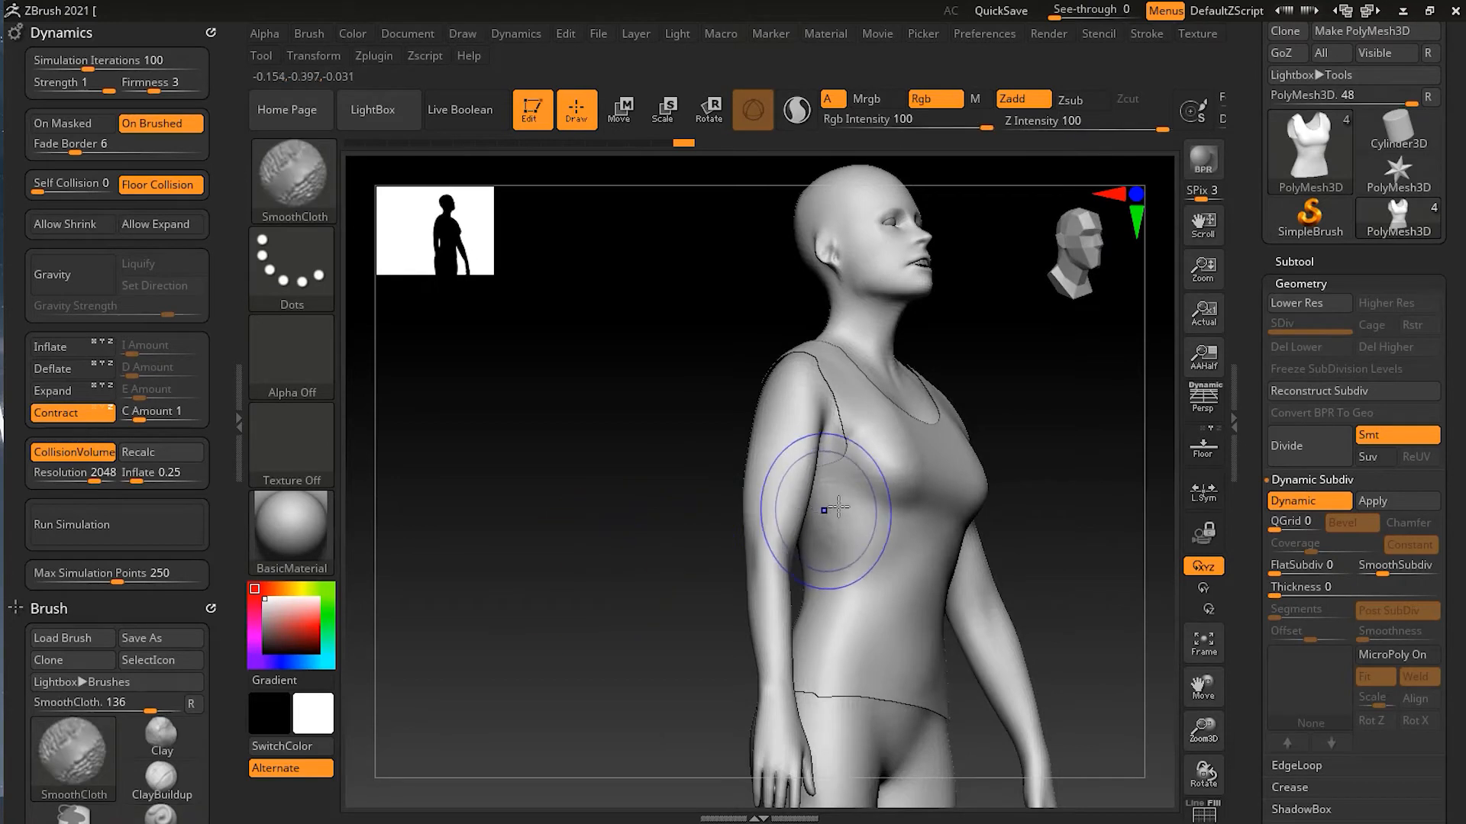
left_click_drag(1086, 442, 898, 464)
key("shift")
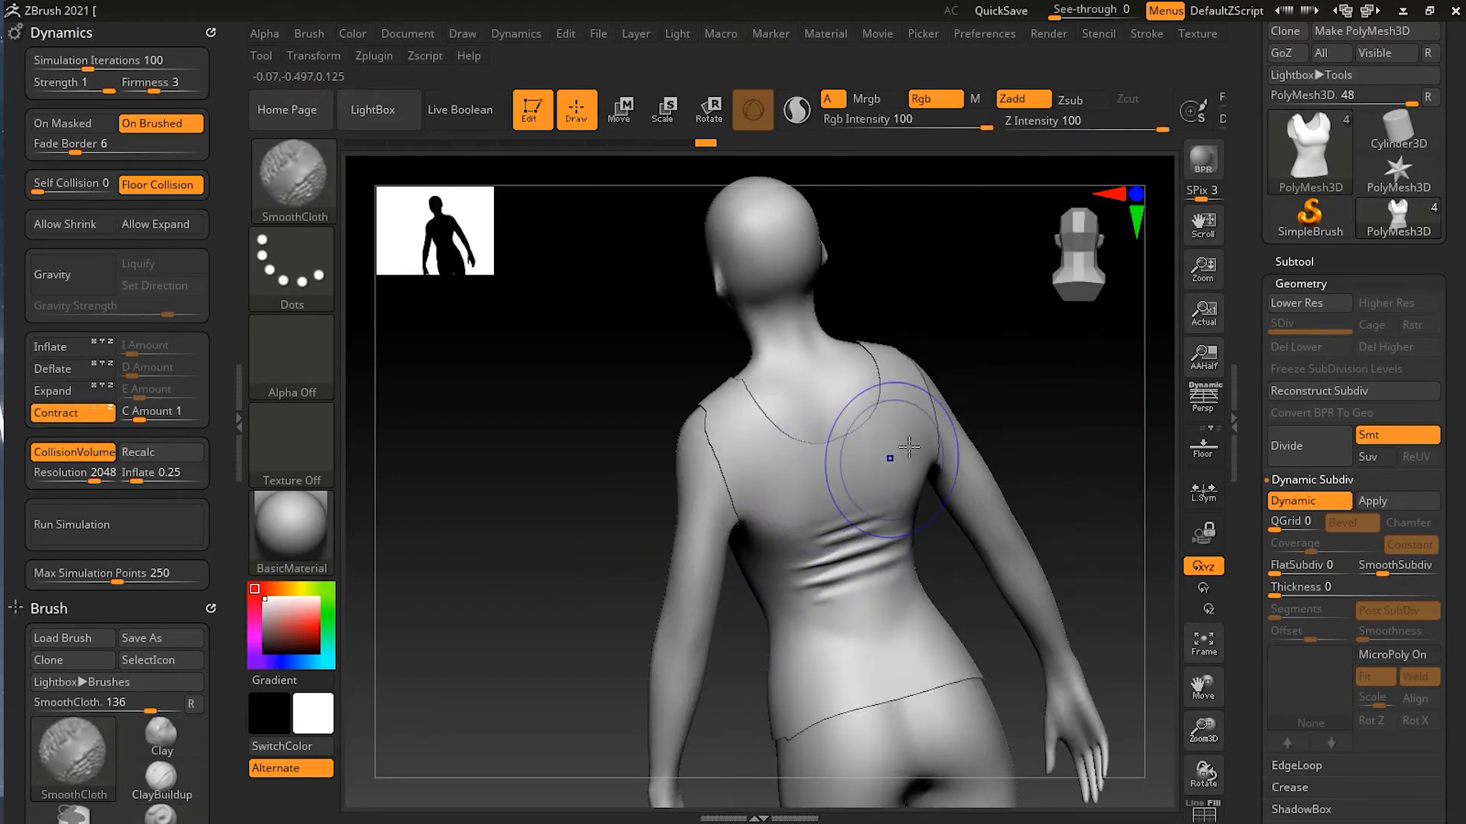
Reduce the brush Draw Size to 18 for working on the tank top's edges.
left_click_drag(1123, 438, 576, 484)
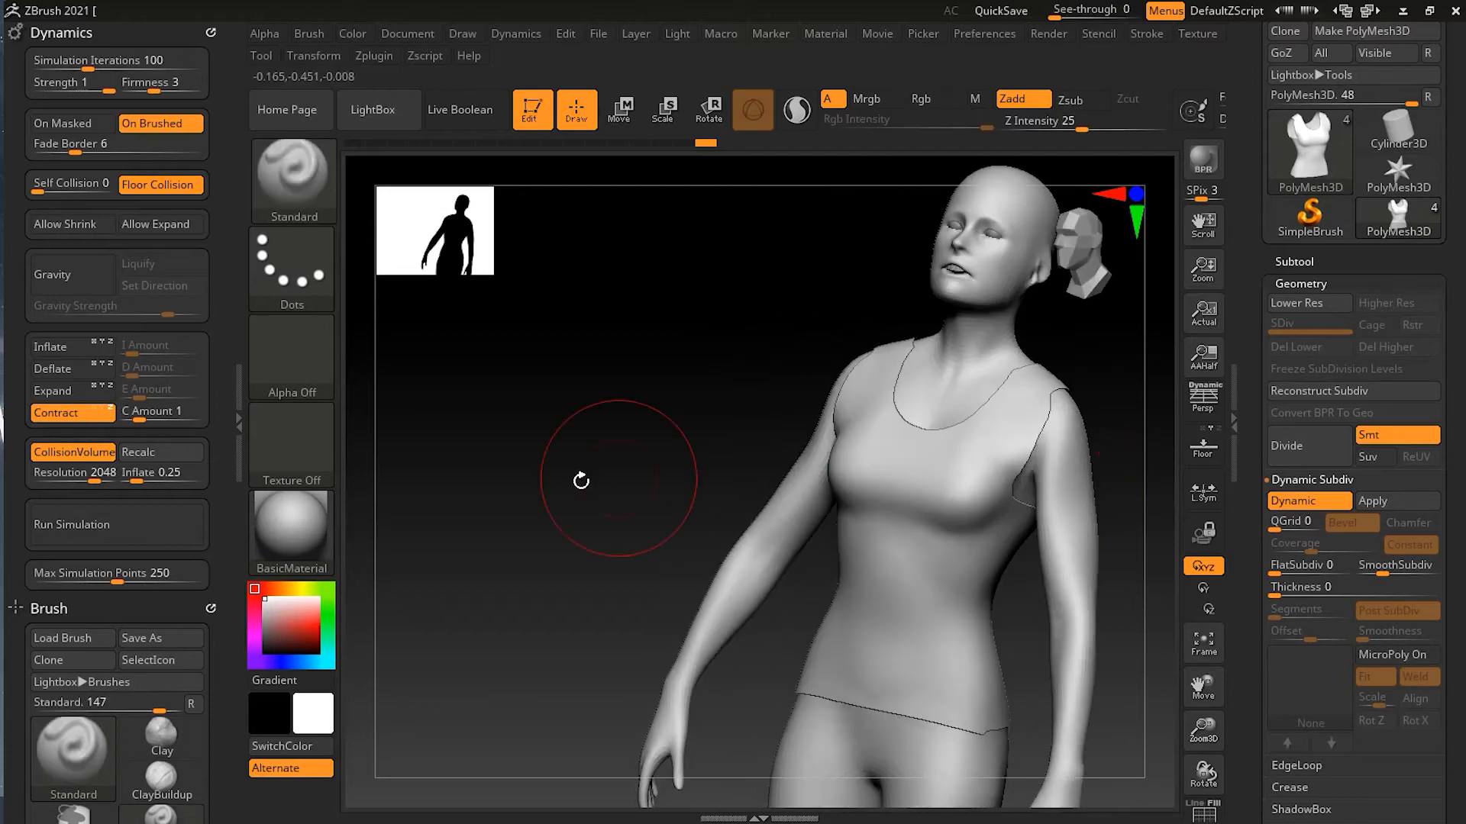
mouse_move(631, 523)
left_mouse_down()
mouse_move(599, 474)
mouse_move(697, 451)
mouse_move(1023, 549)
left_mouse_up()
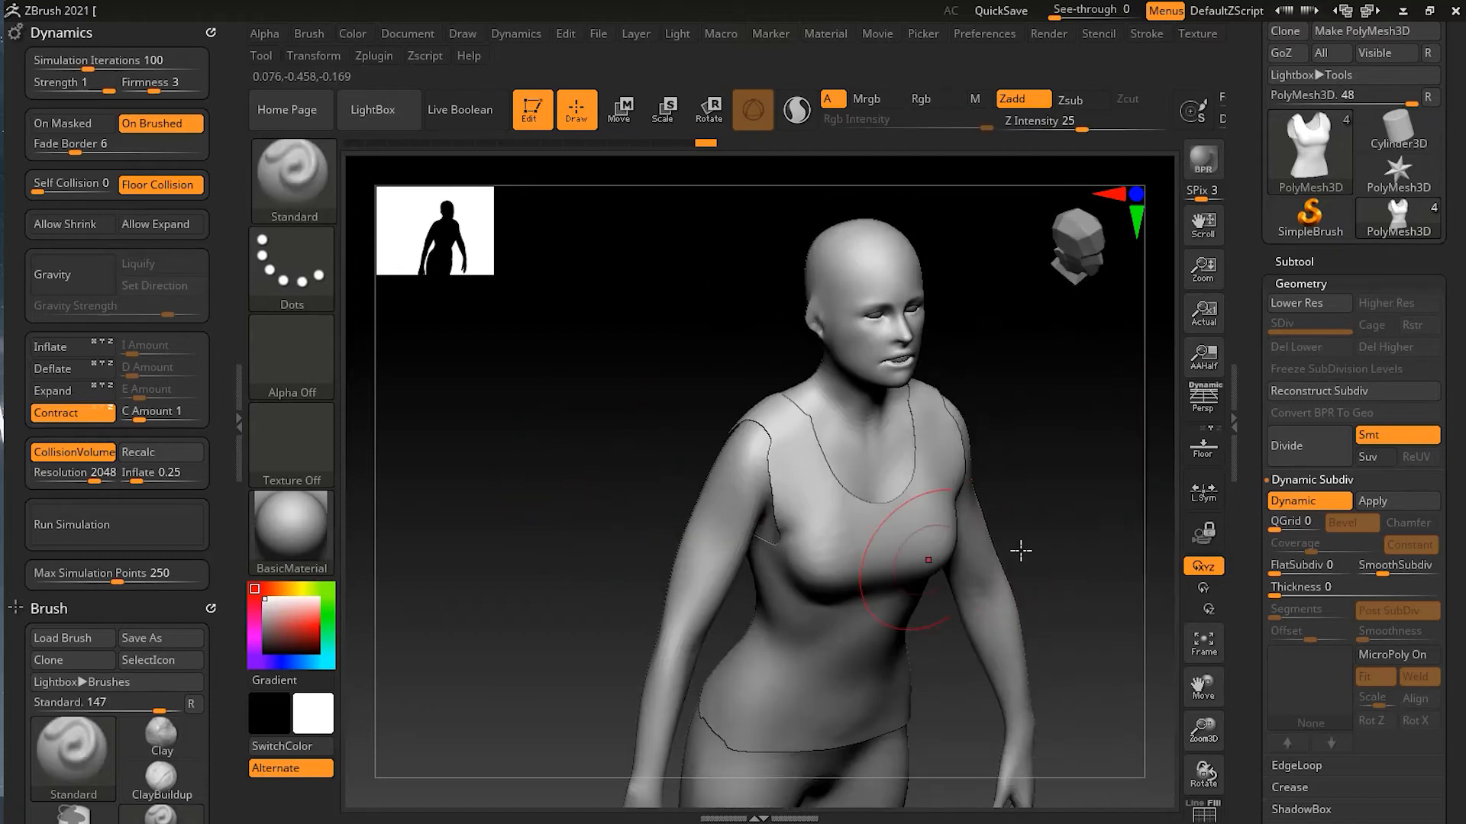
key("shift")
mouse_move(1073, 501)
left_mouse_down()
mouse_move(1054, 451)
mouse_move(1034, 453)
mouse_move(1044, 484)
mouse_move(1030, 405)
left_mouse_up()
key("s")
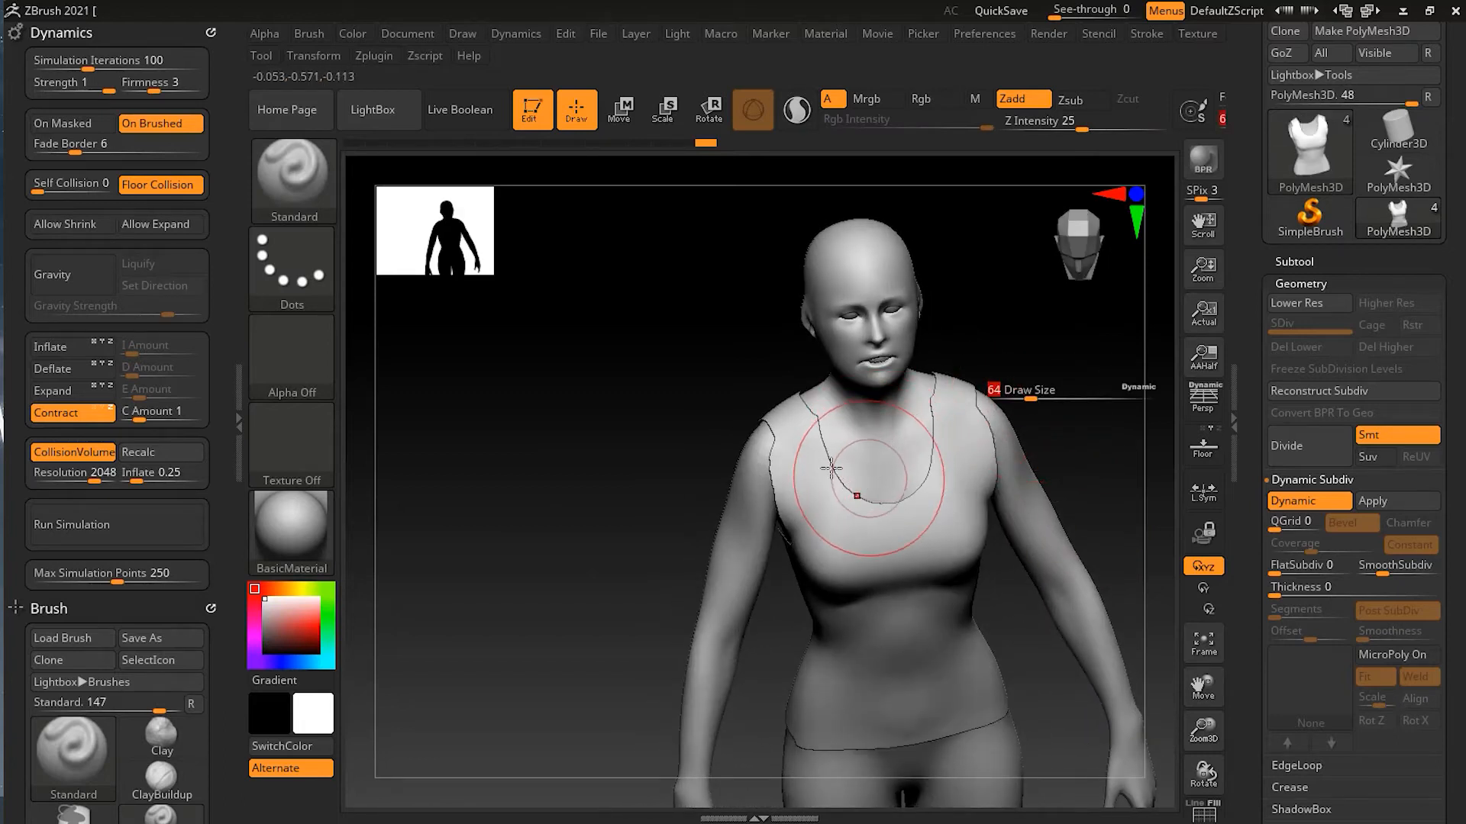
left_click_drag(1029, 398, 1006, 400)
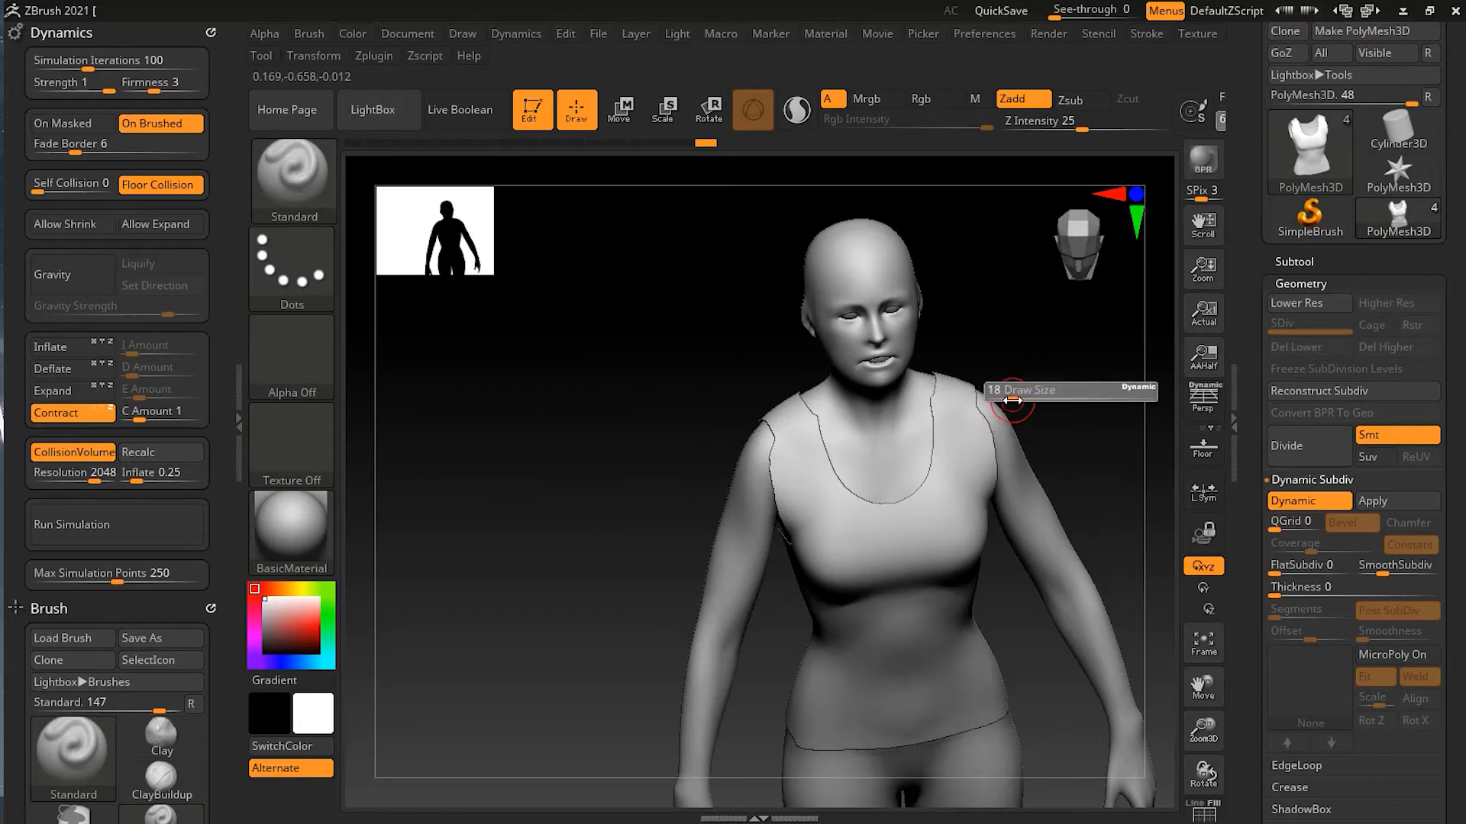
Smooth the neckline and armhole edges around the front, shoulders and back with SmoothCloth.
key("shift")
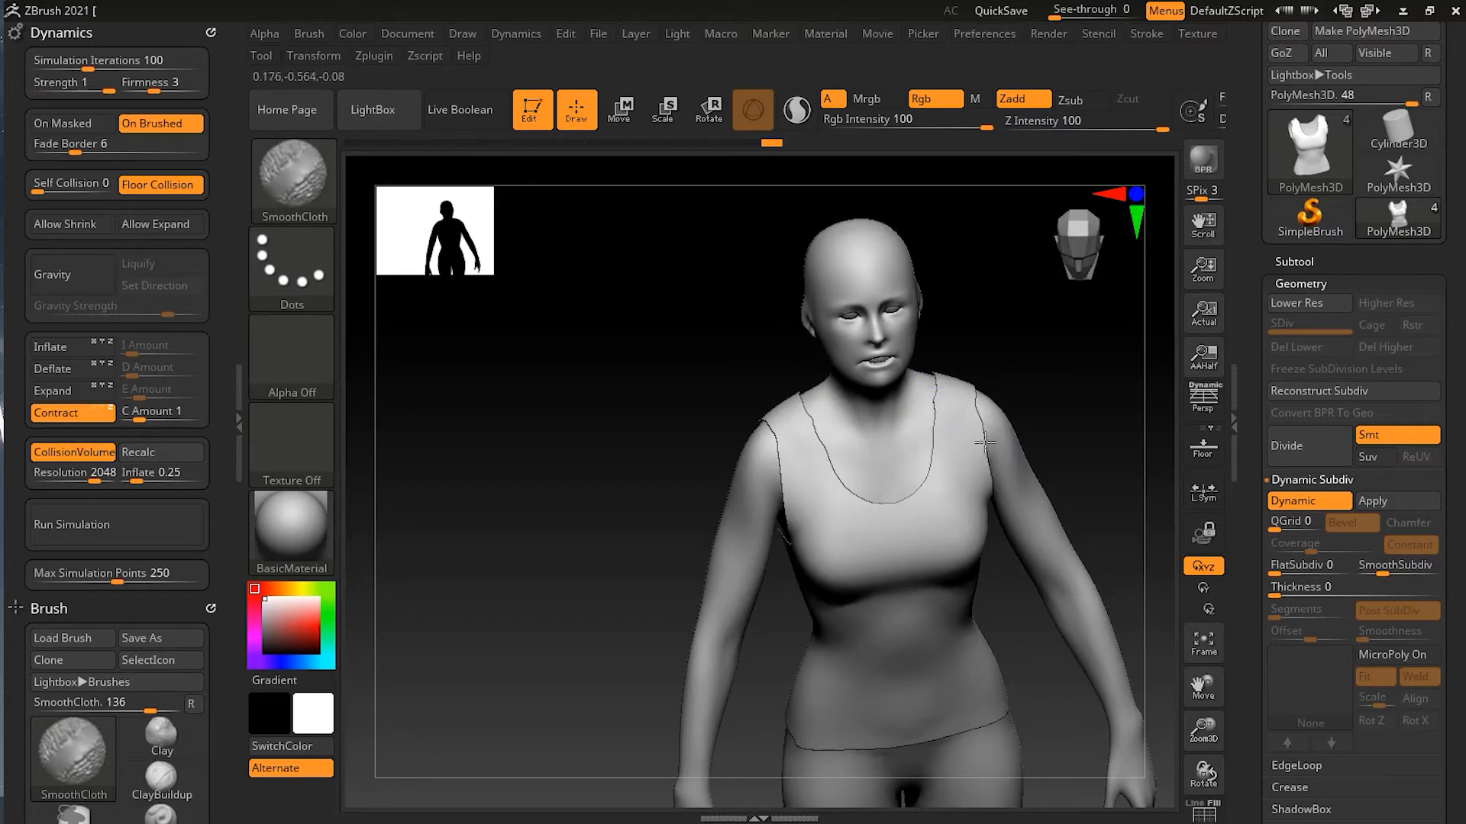
left_click_drag(1040, 344, 985, 534)
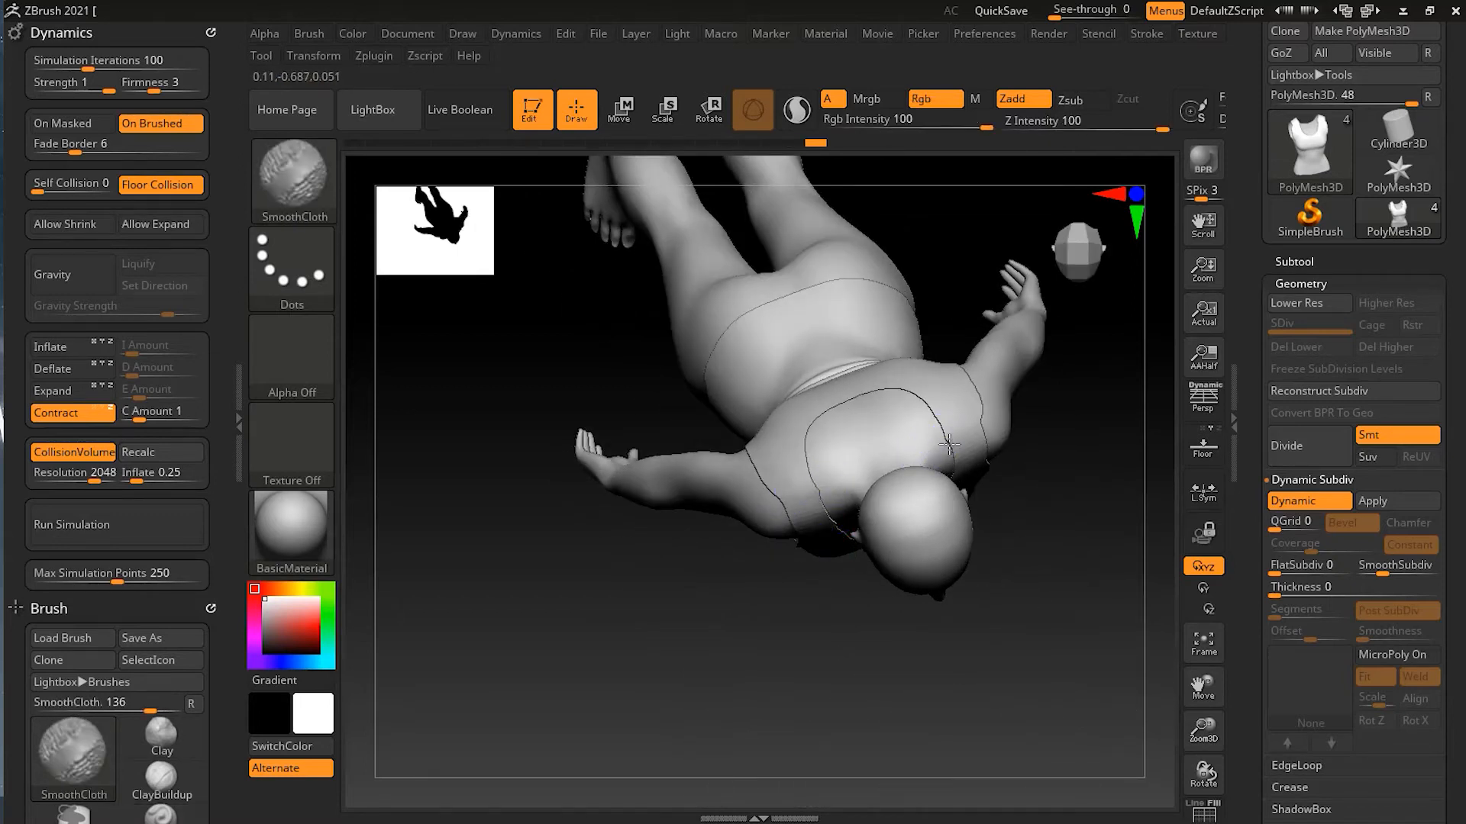
mouse_move(1000, 448)
left_mouse_down()
mouse_move(1024, 419)
mouse_move(1033, 340)
mouse_move(1030, 373)
left_mouse_up()
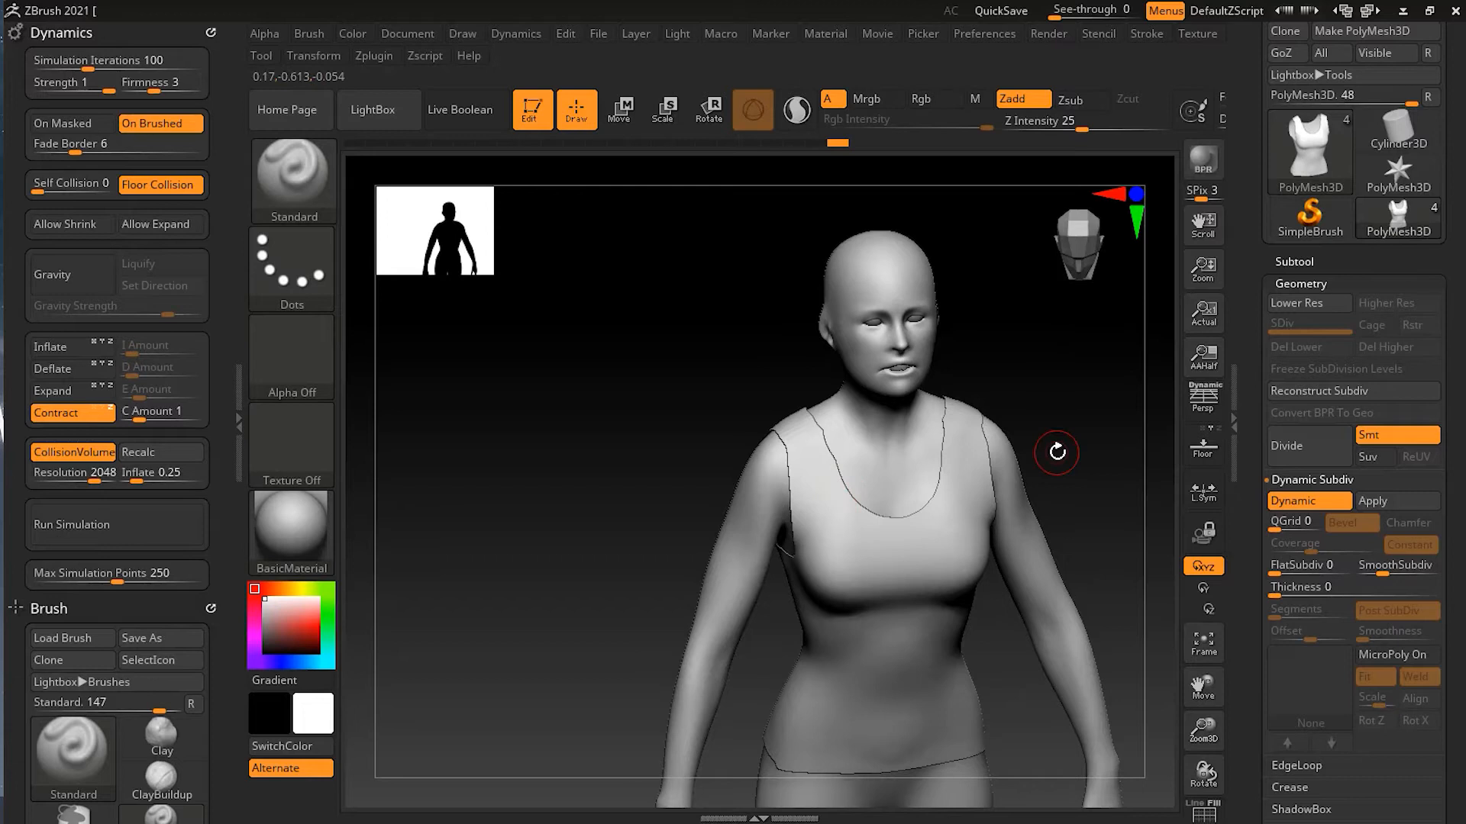
Apply the Polish By Features deformation at 100 to the tank top.
left_click_drag(1060, 417, 992, 389)
left_click_drag(1451, 671, 1441, 505)
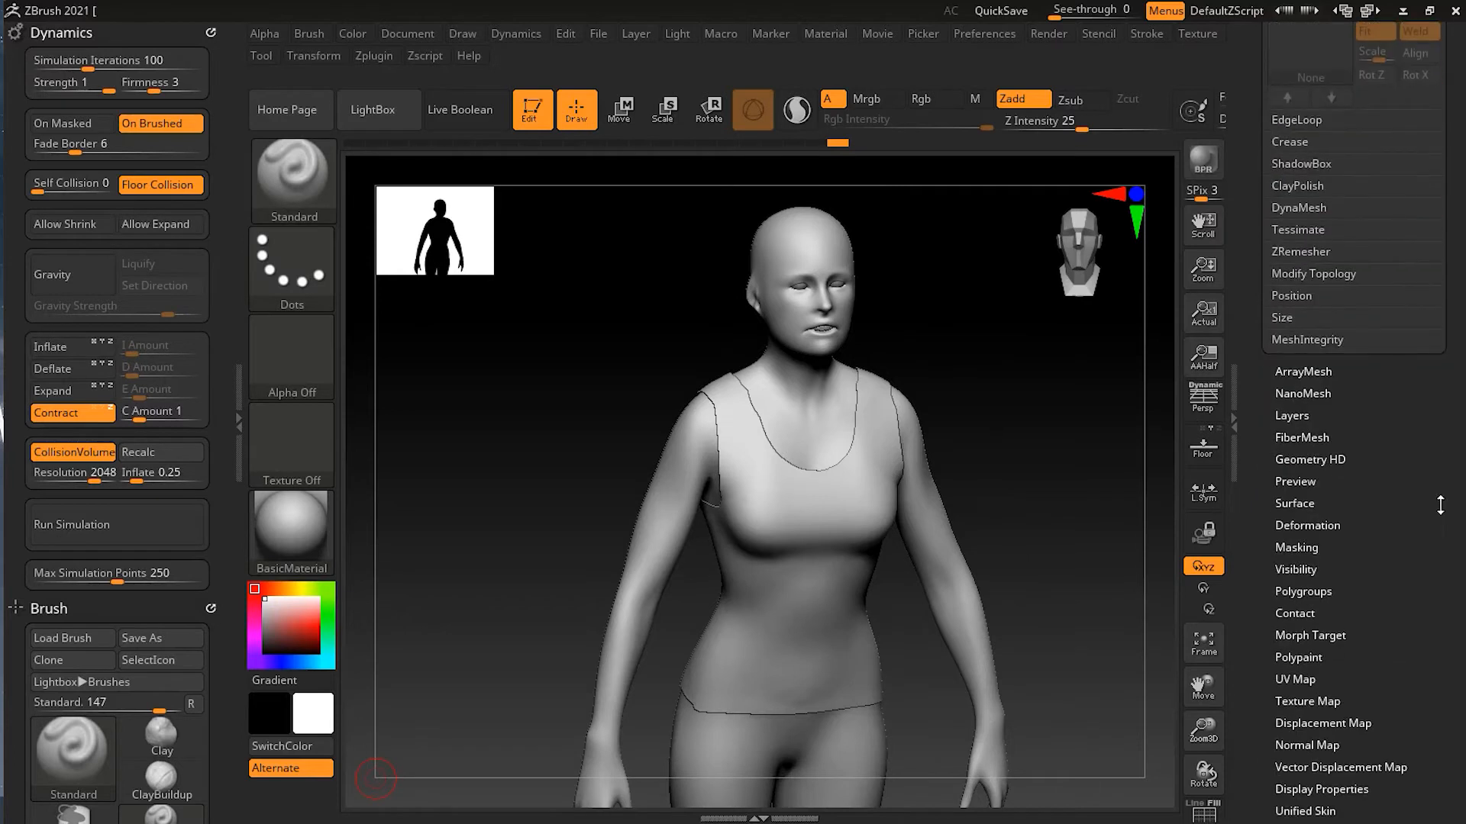
left_click(1351, 525)
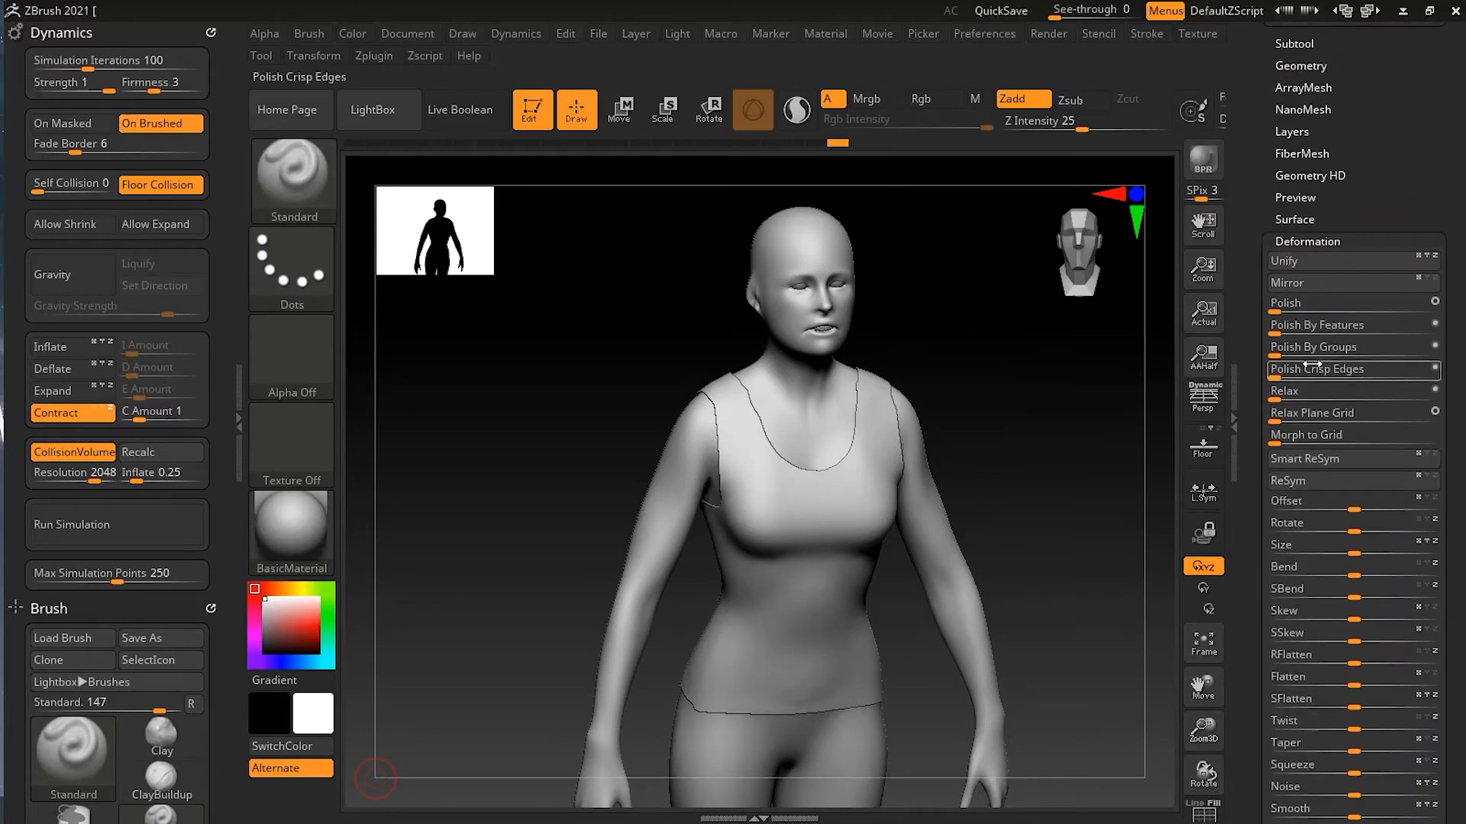
left_click_drag(1321, 326, 1383, 331)
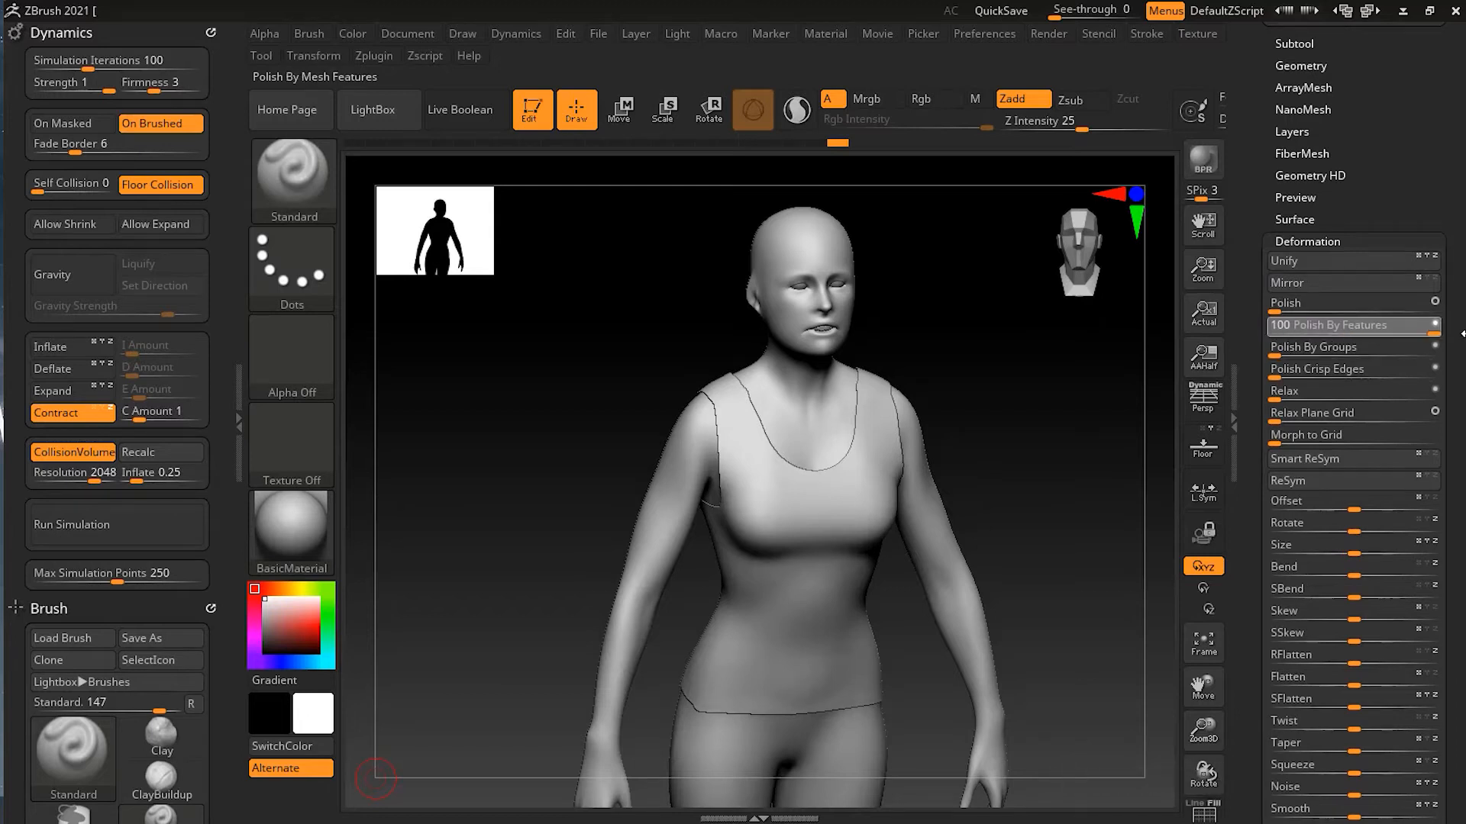
left_click_drag(1463, 334, 1459, 336)
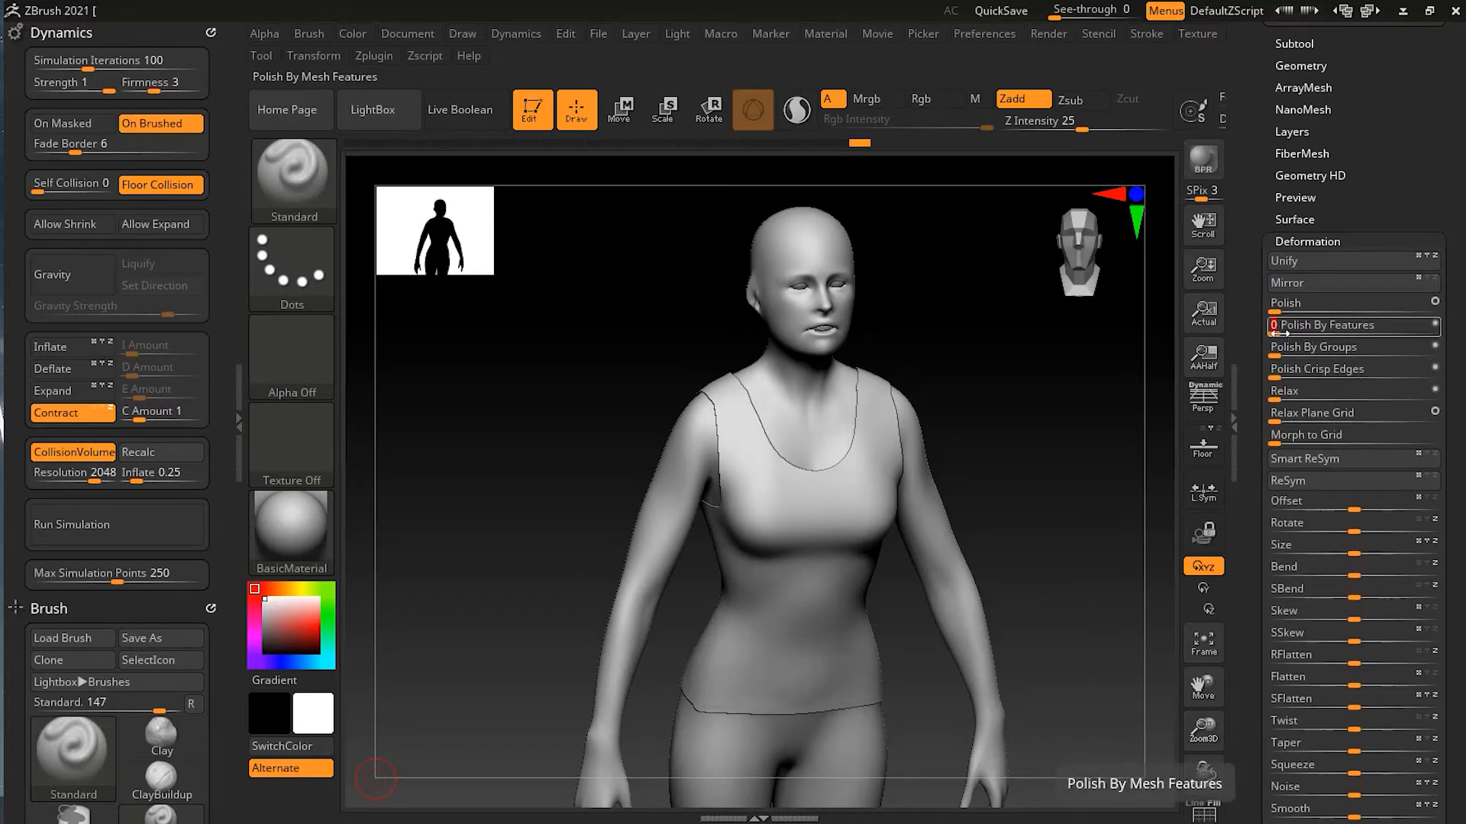
left_click_drag(1055, 410, 1083, 383)
Display the tank top's wireframe without polygroup fill and set the ZRemesher Target Polygons Count to 3.
left_click(1315, 241)
left_click_drag(1430, 212, 1440, 374)
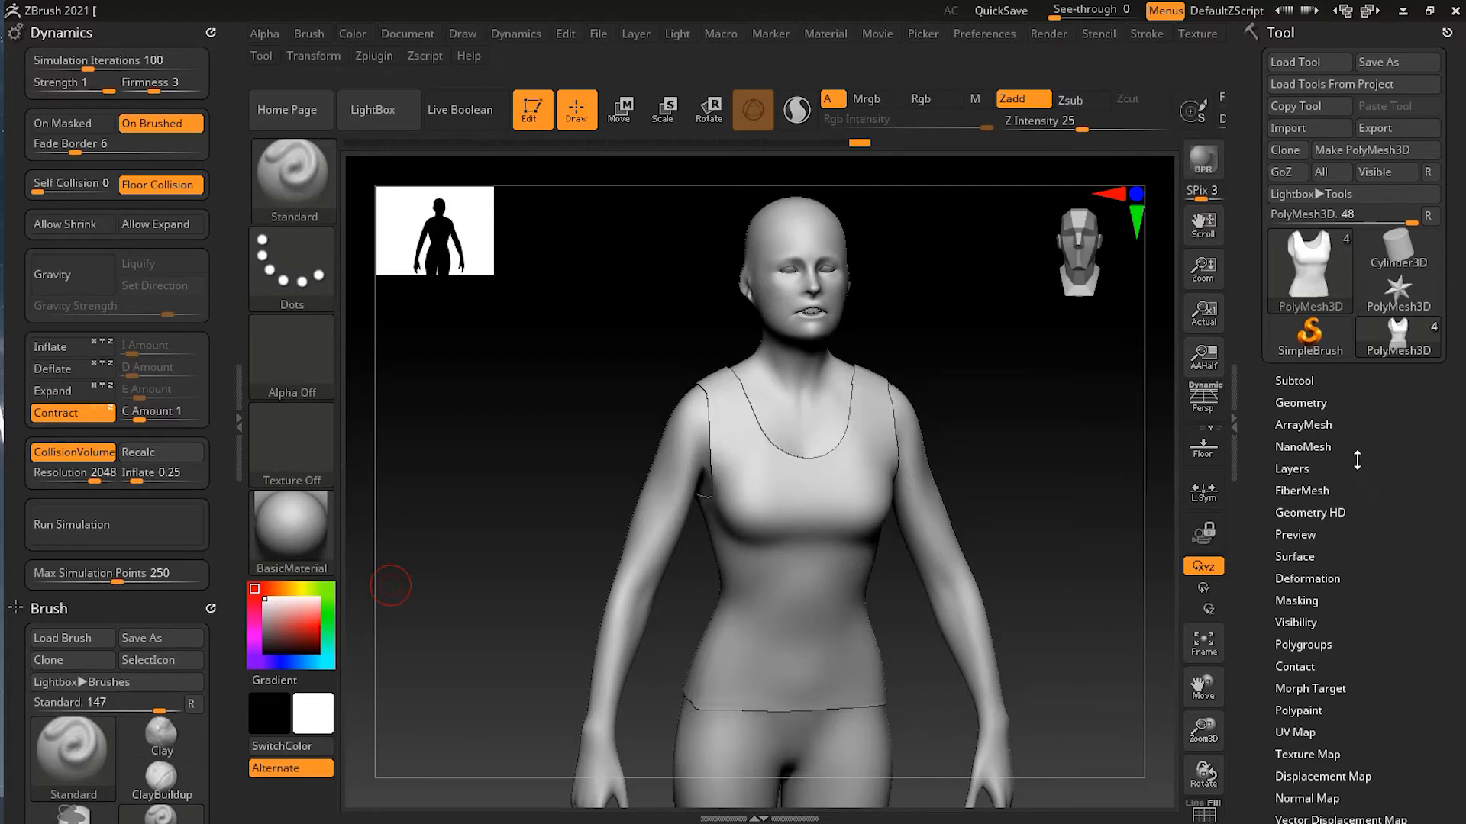
left_click(1301, 403)
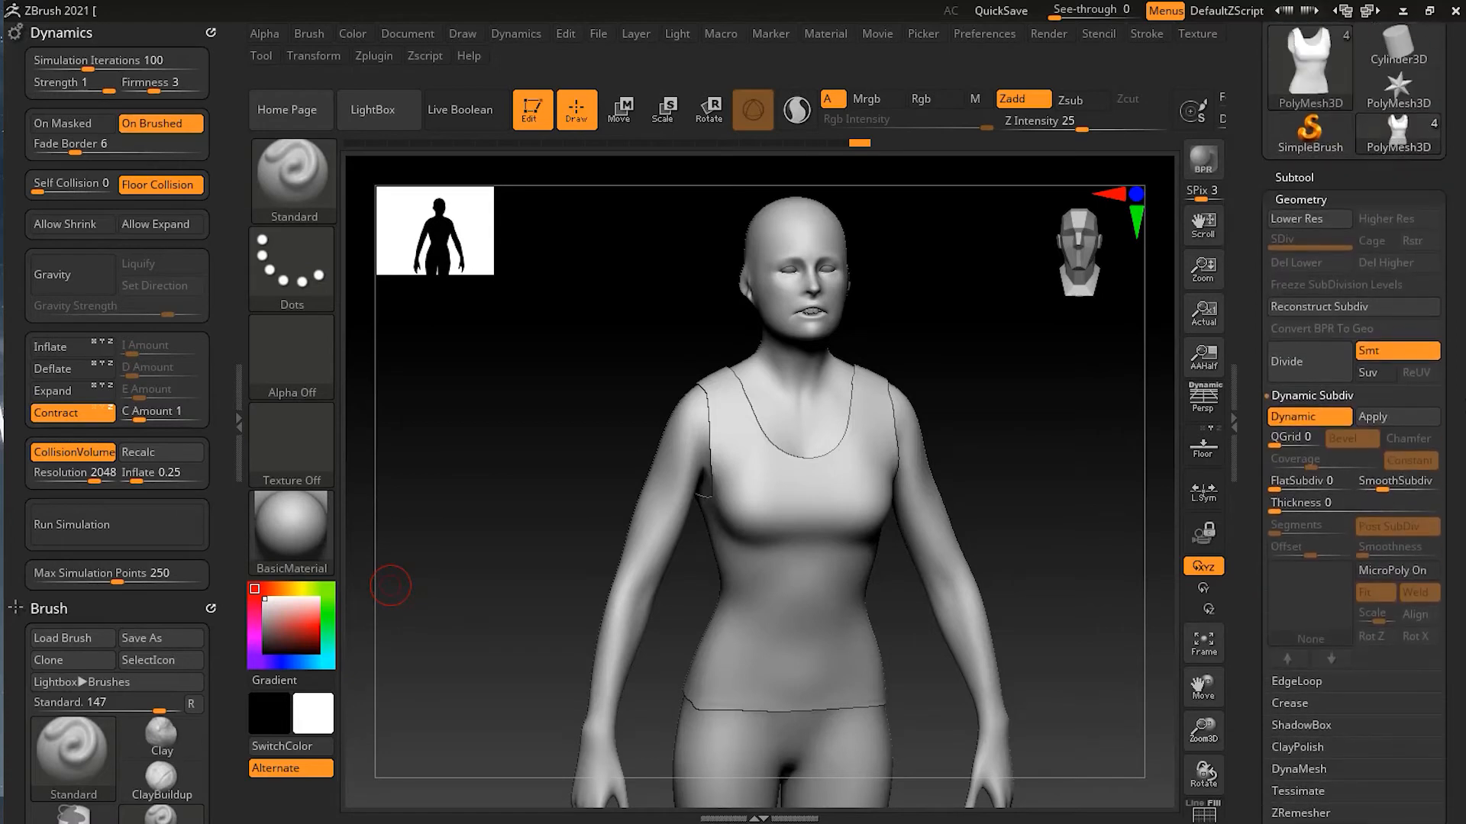
left_click(1318, 644)
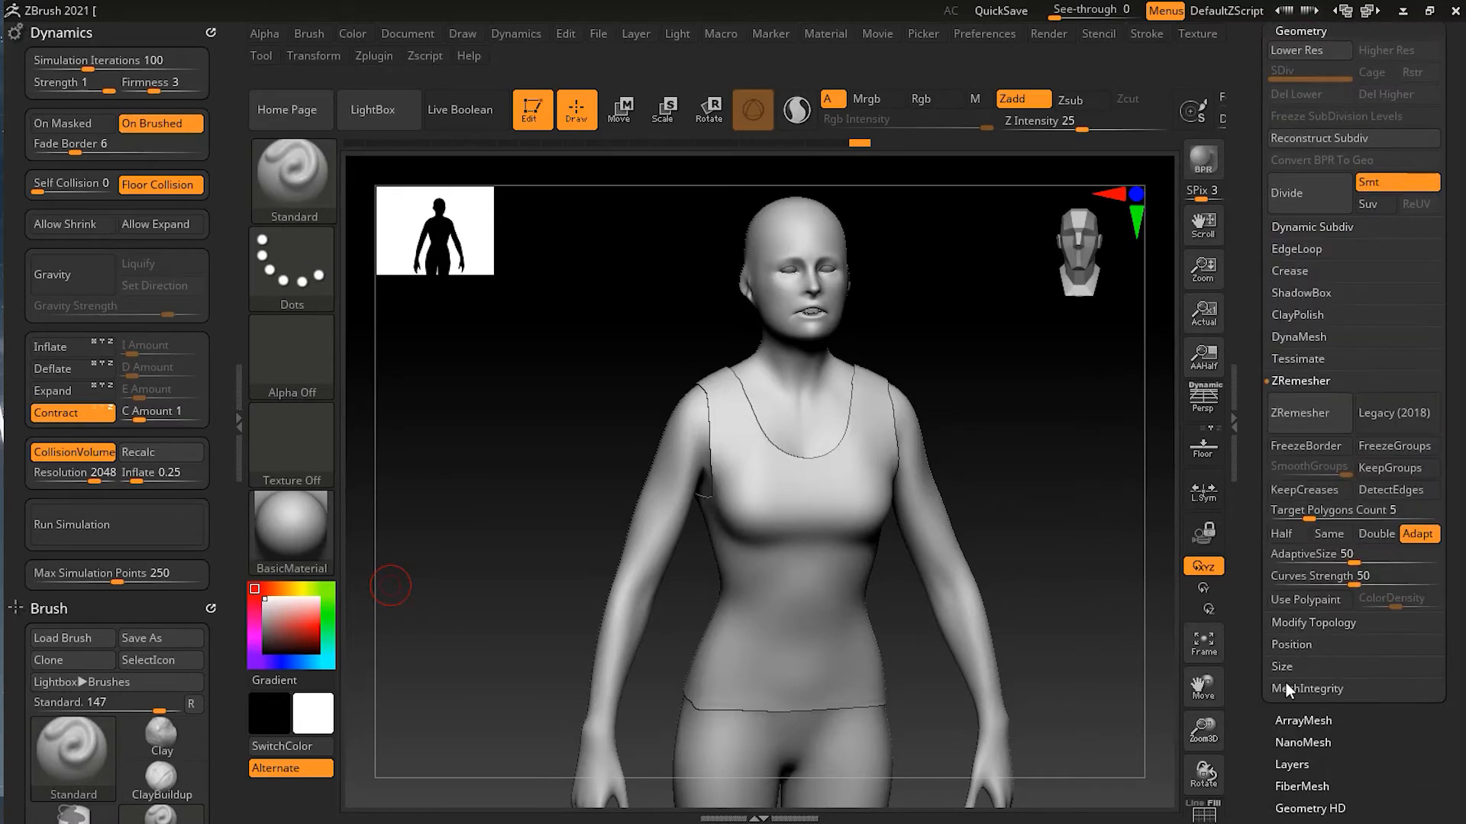
left_click(1204, 812)
right_click_drag(1035, 485, 1168, 646, "ctrl")
left_click(1196, 805)
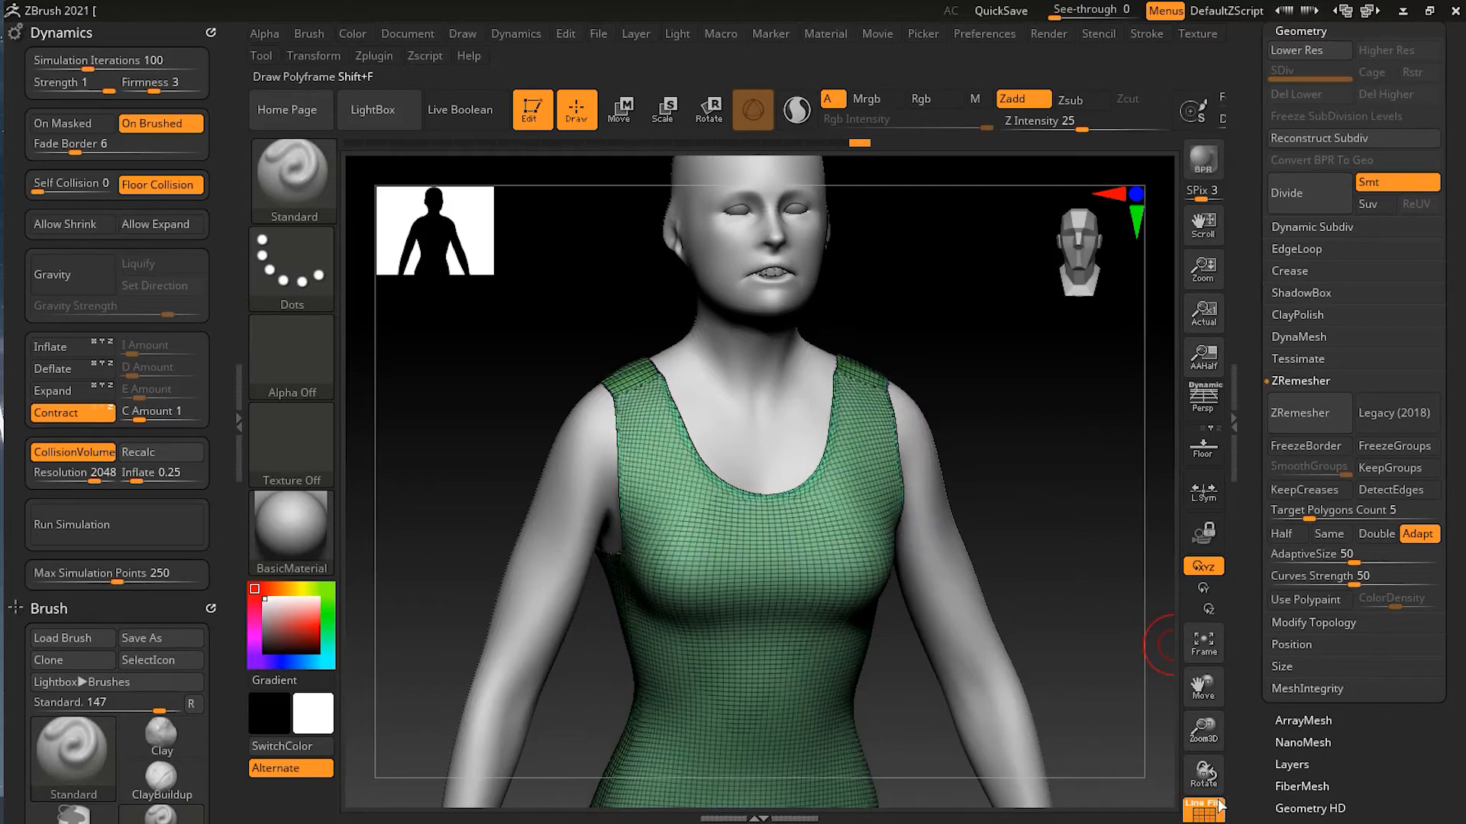
left_click(1212, 803)
right_click_drag(1027, 551, 1046, 549, "ctrl")
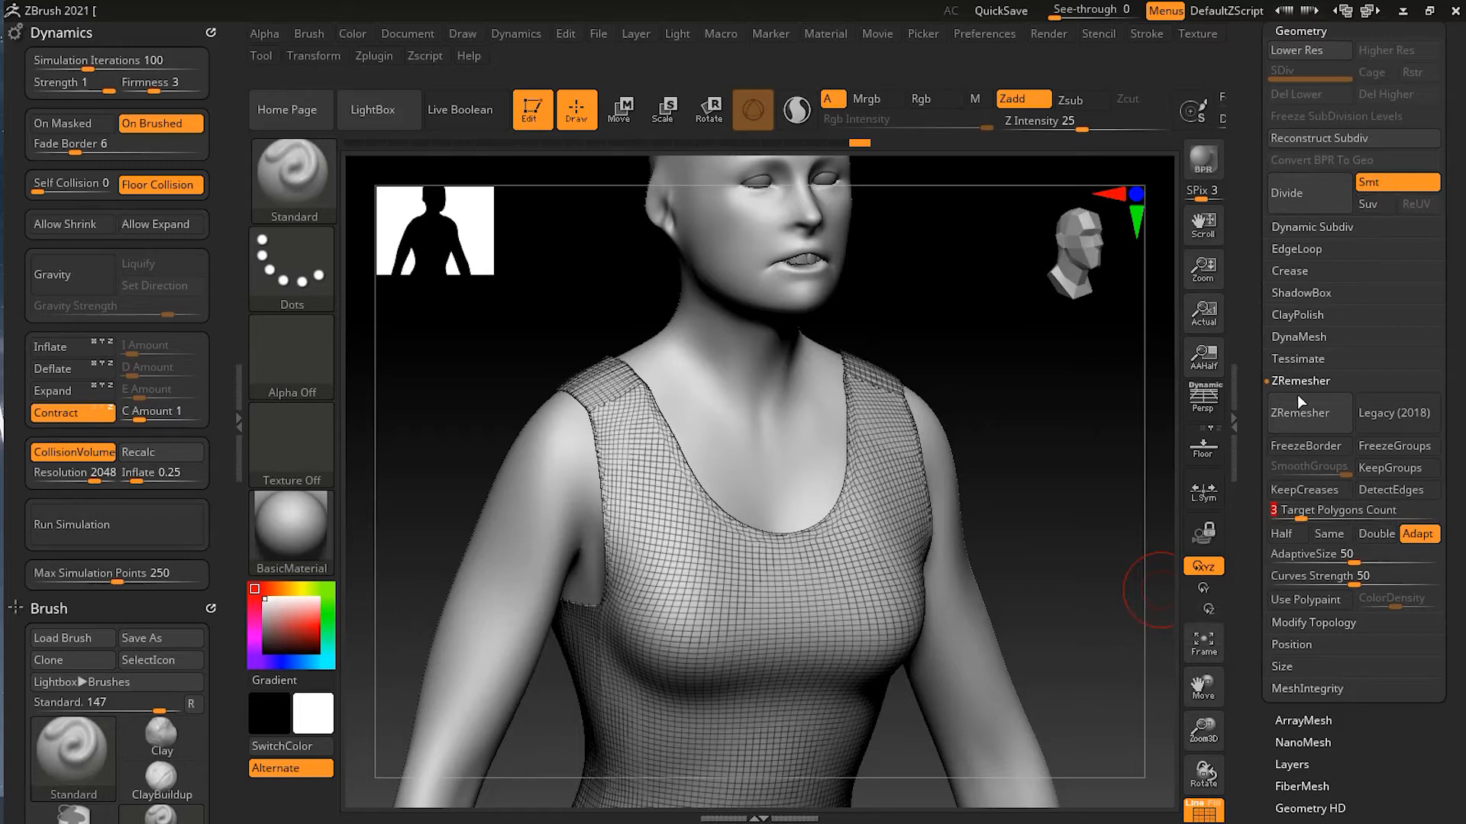
Remesh the tank top with ZRemesher and undo the remesh.
left_click(1310, 415)
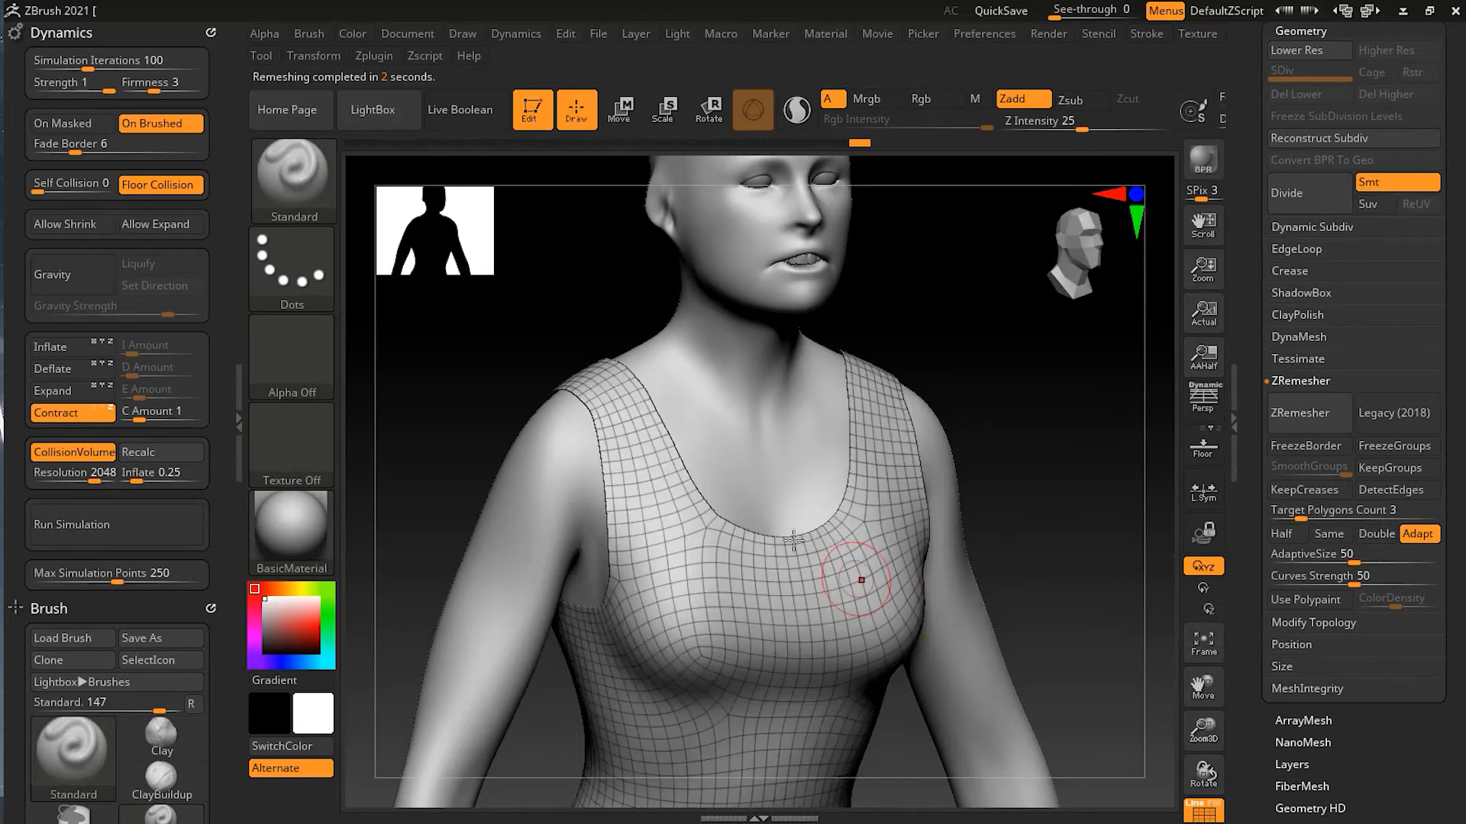
left_click_drag(1027, 466, 1060, 446)
key("ctrl+z")
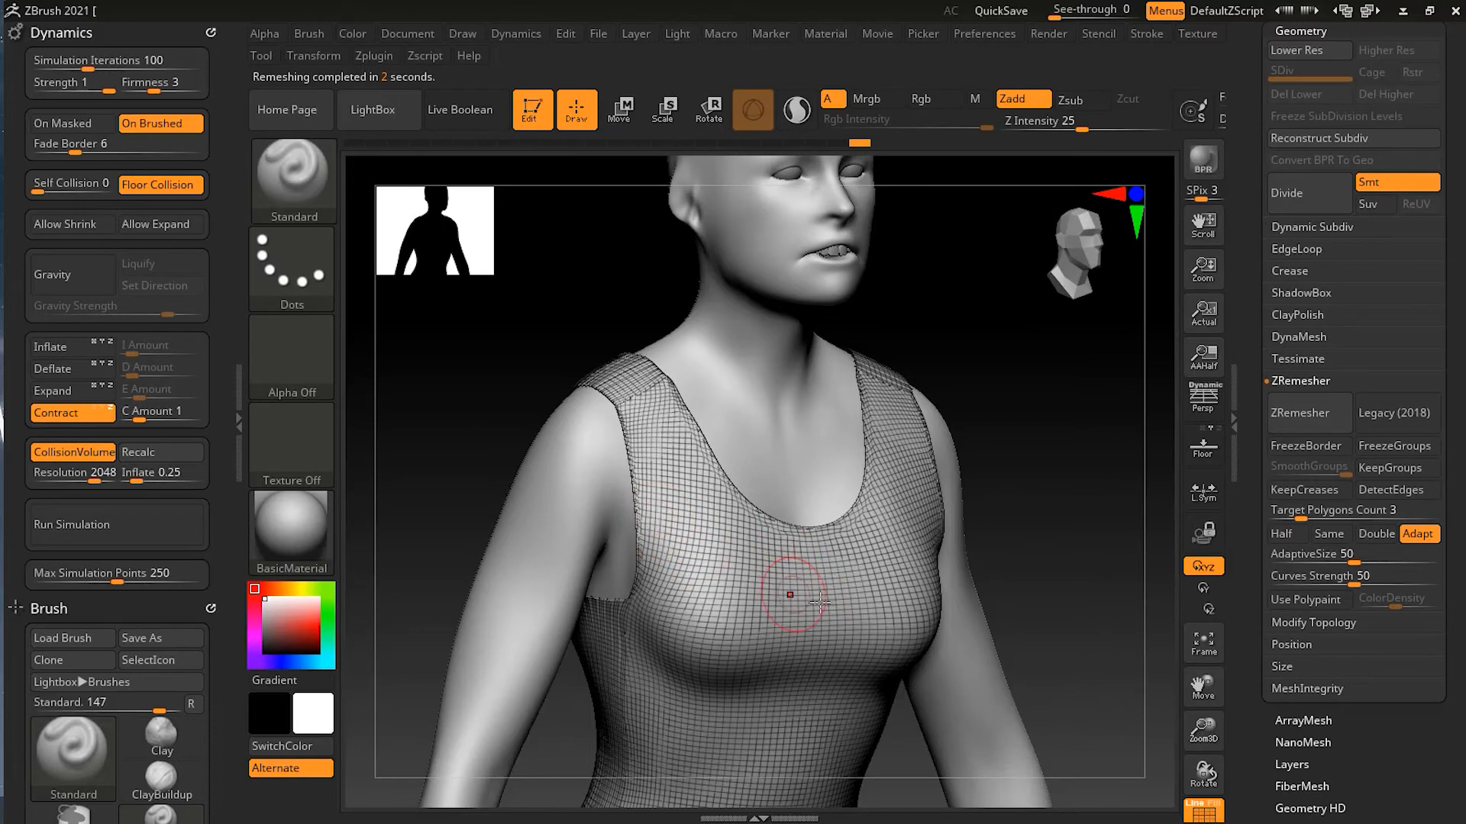
Remesh the tank top twice with ZRemesher at a Target Polygons Count of 3 and hide its wireframe.
left_click_drag(1034, 505, 1017, 519)
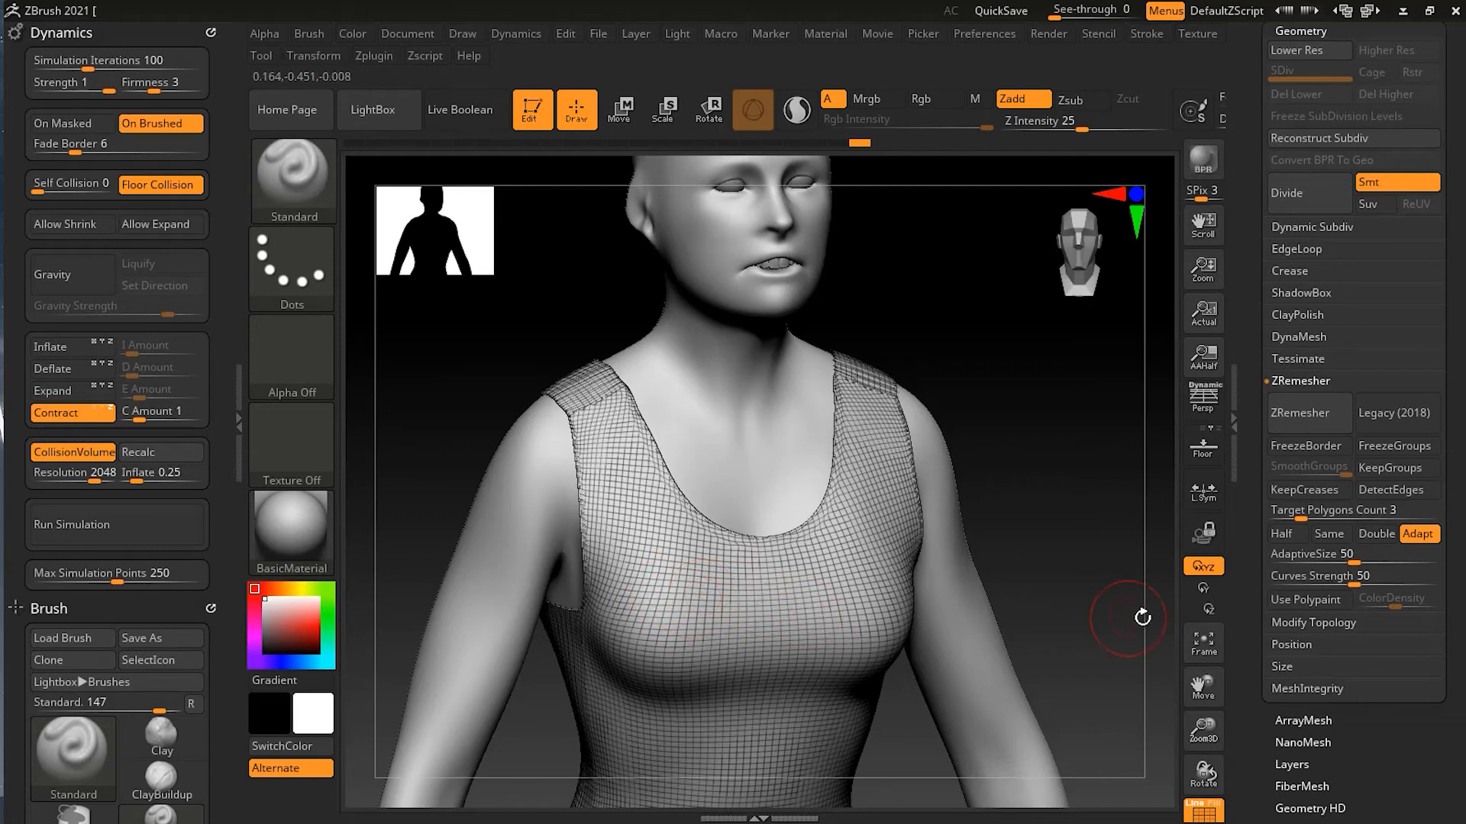
left_click(1308, 416)
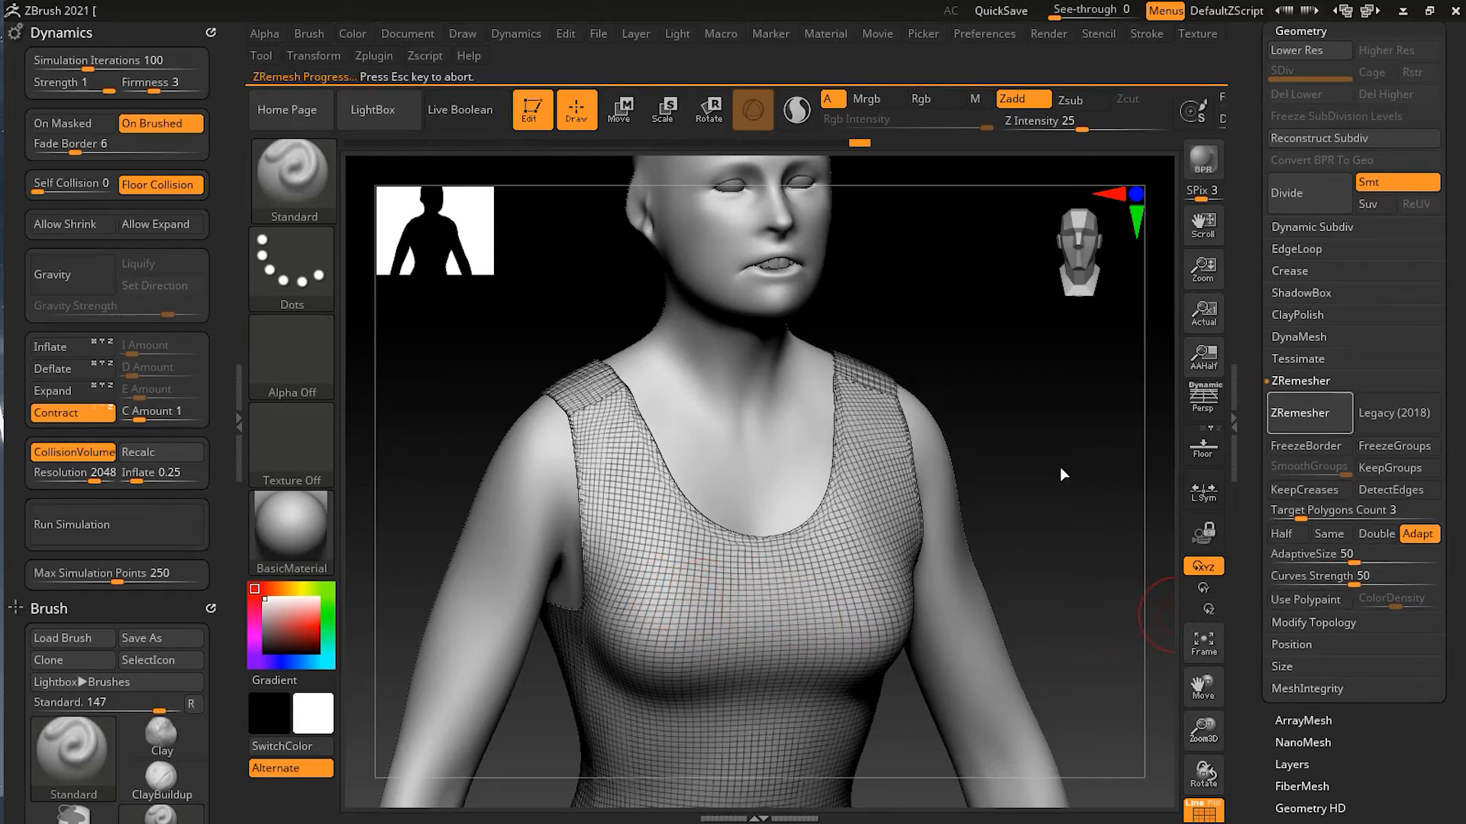
left_click_drag(1055, 541, 1043, 520)
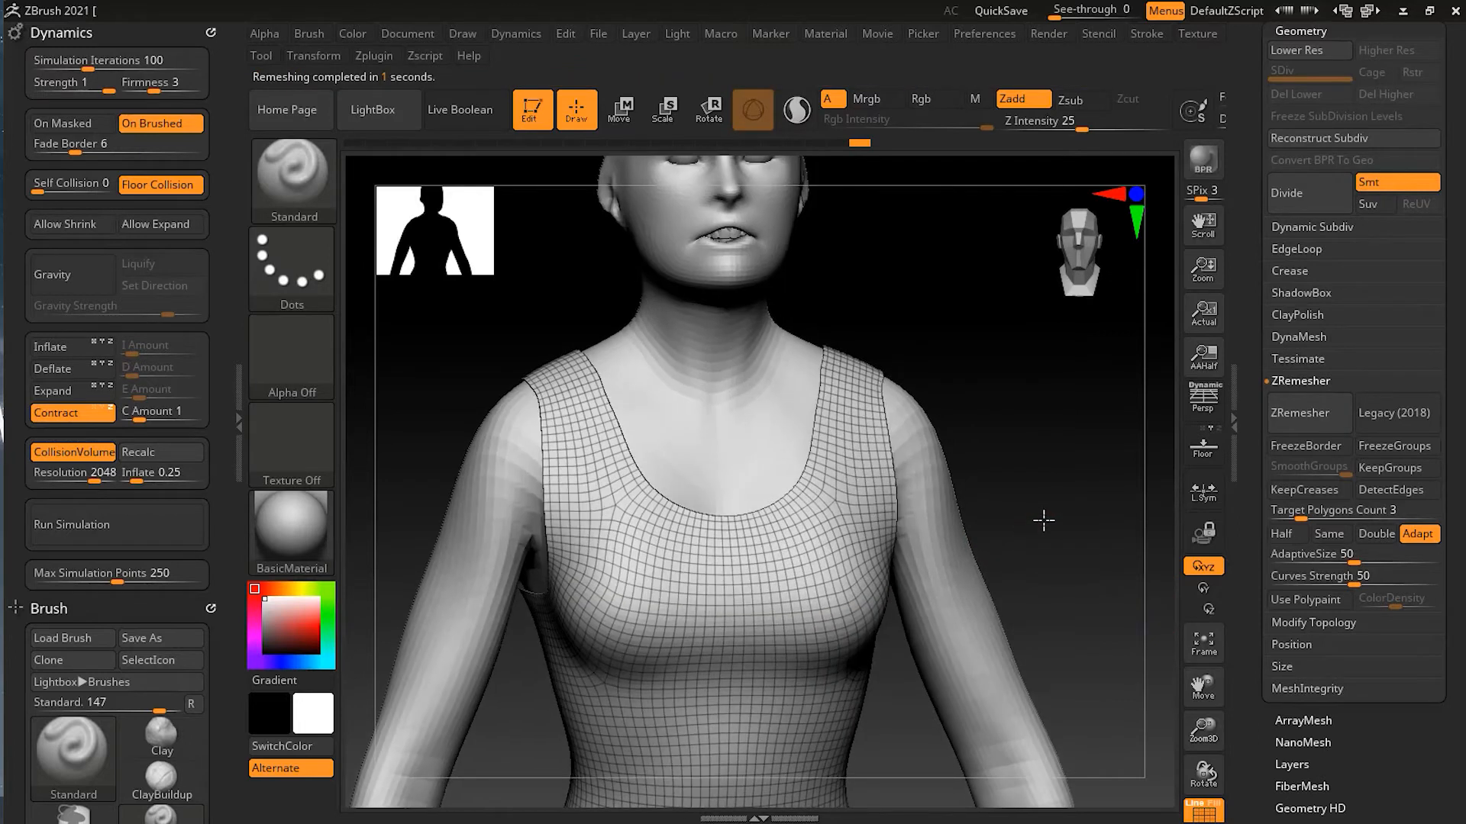
left_click(1330, 414)
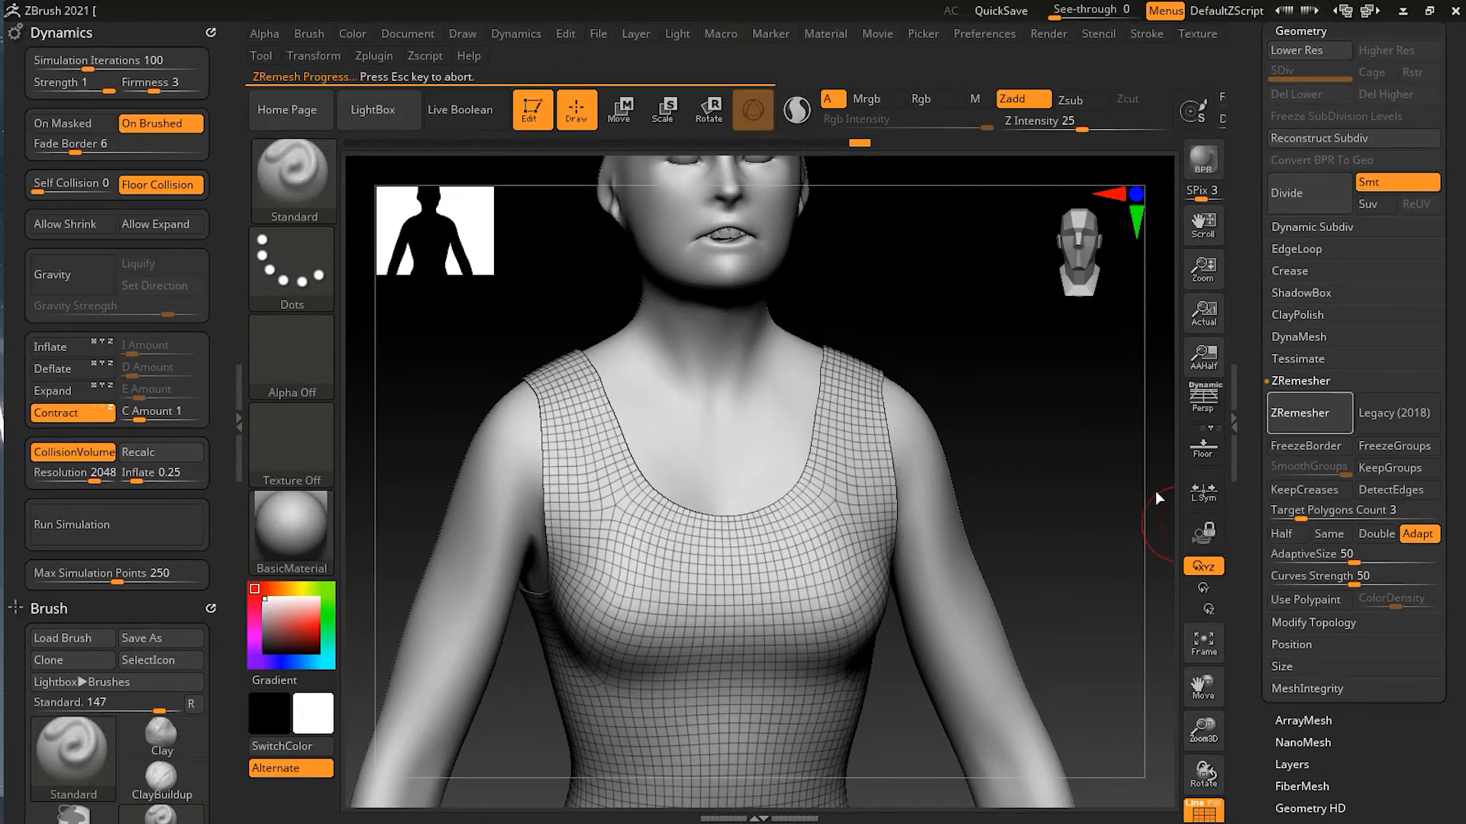
left_click_drag(1023, 401, 1032, 446)
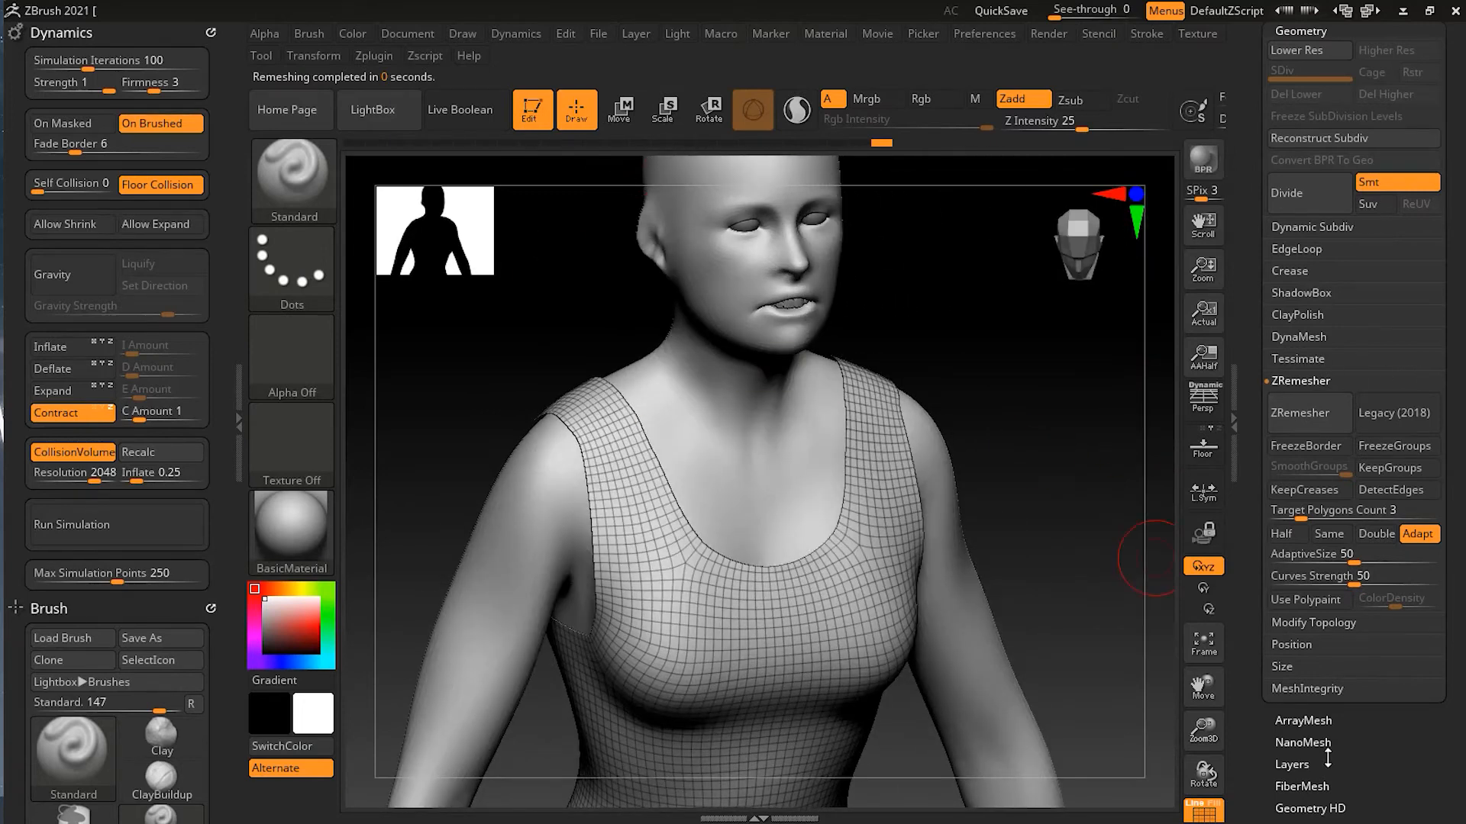
left_click(1203, 812)
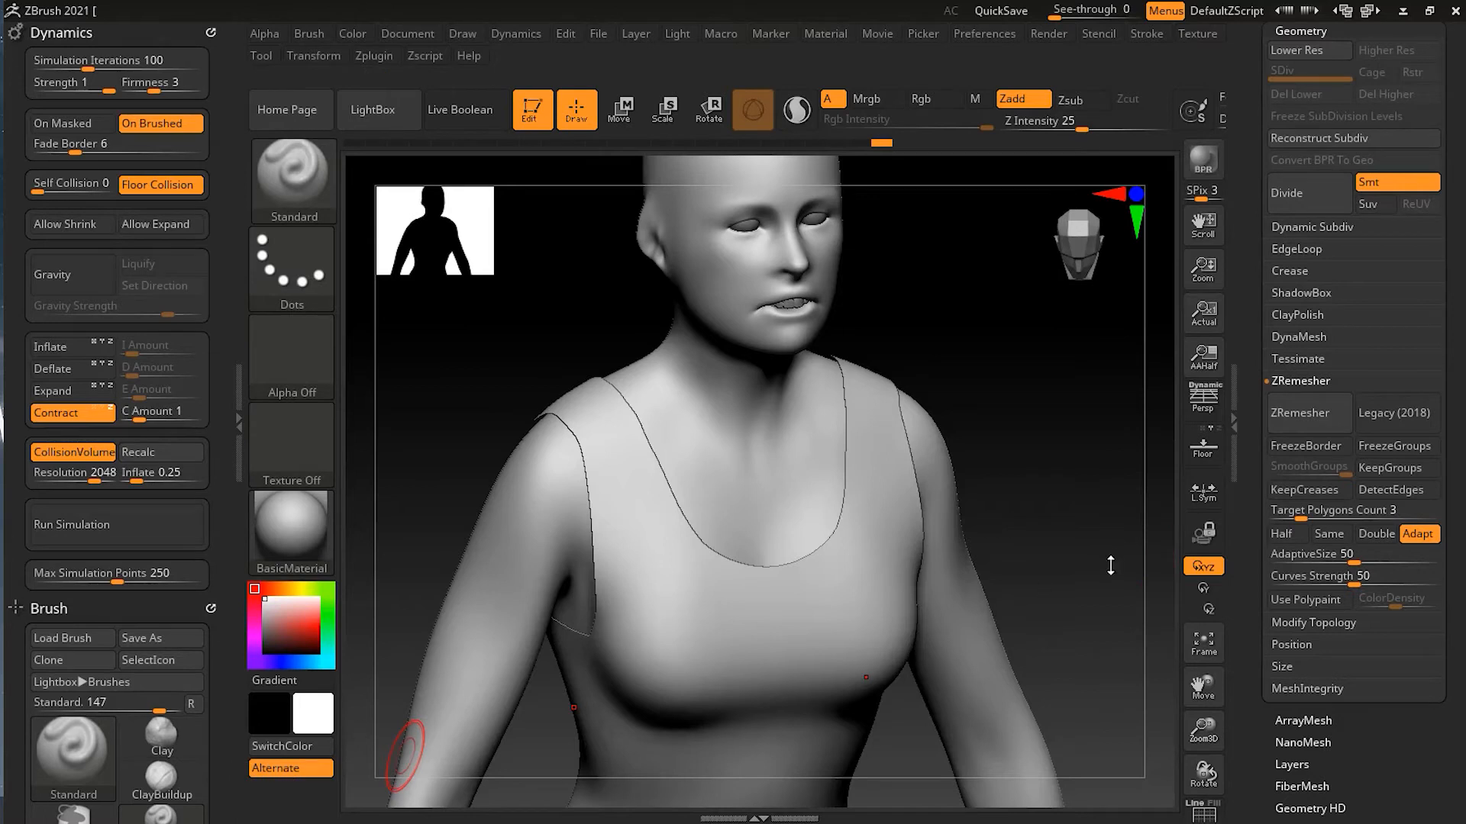
left_click_drag(1045, 525, 1068, 512)
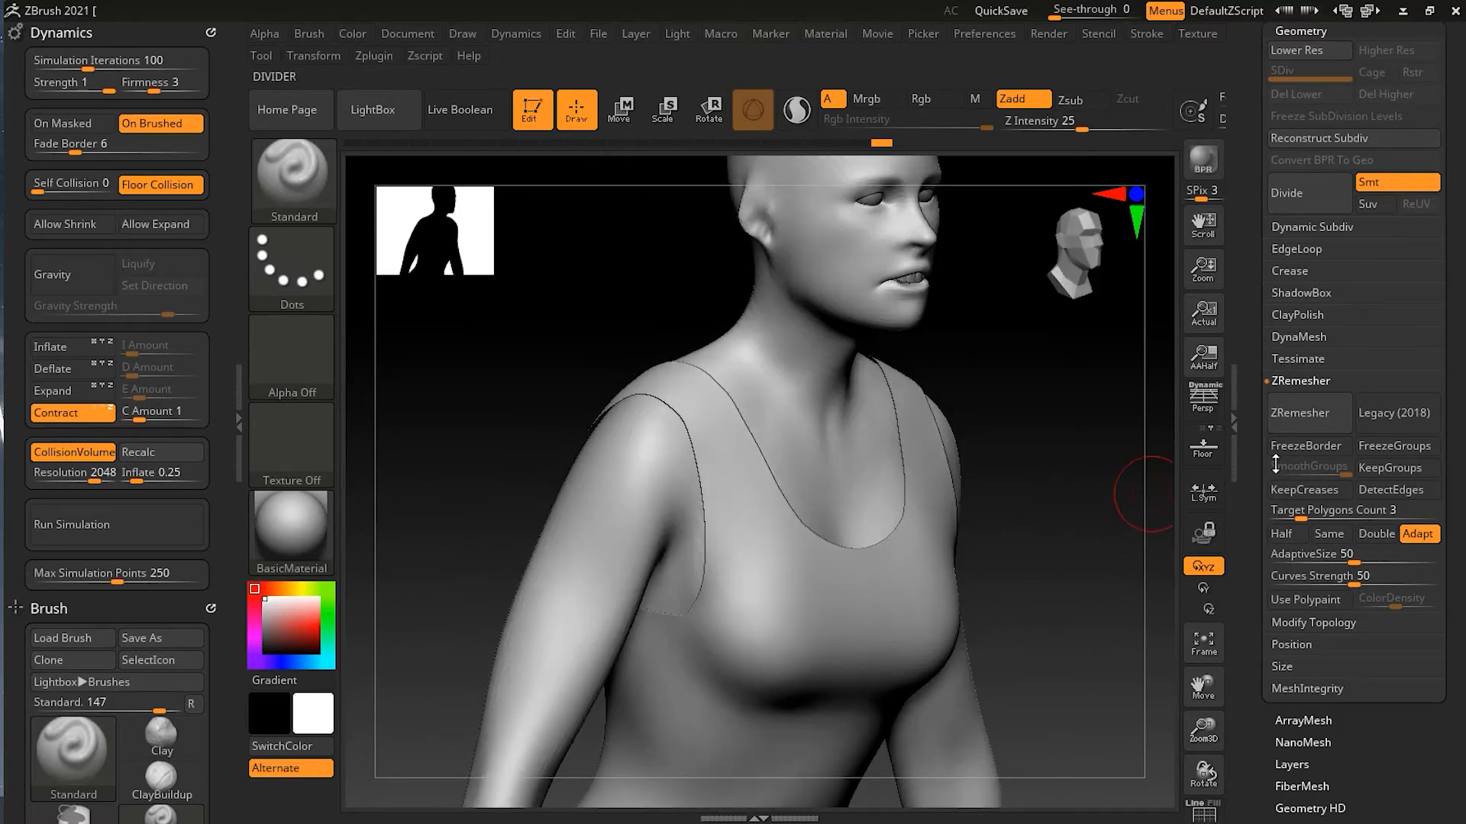
Hide the Julie body subtool so that the tank top is shown without the figure.
left_click_drag(1464, 332, 1464, 633)
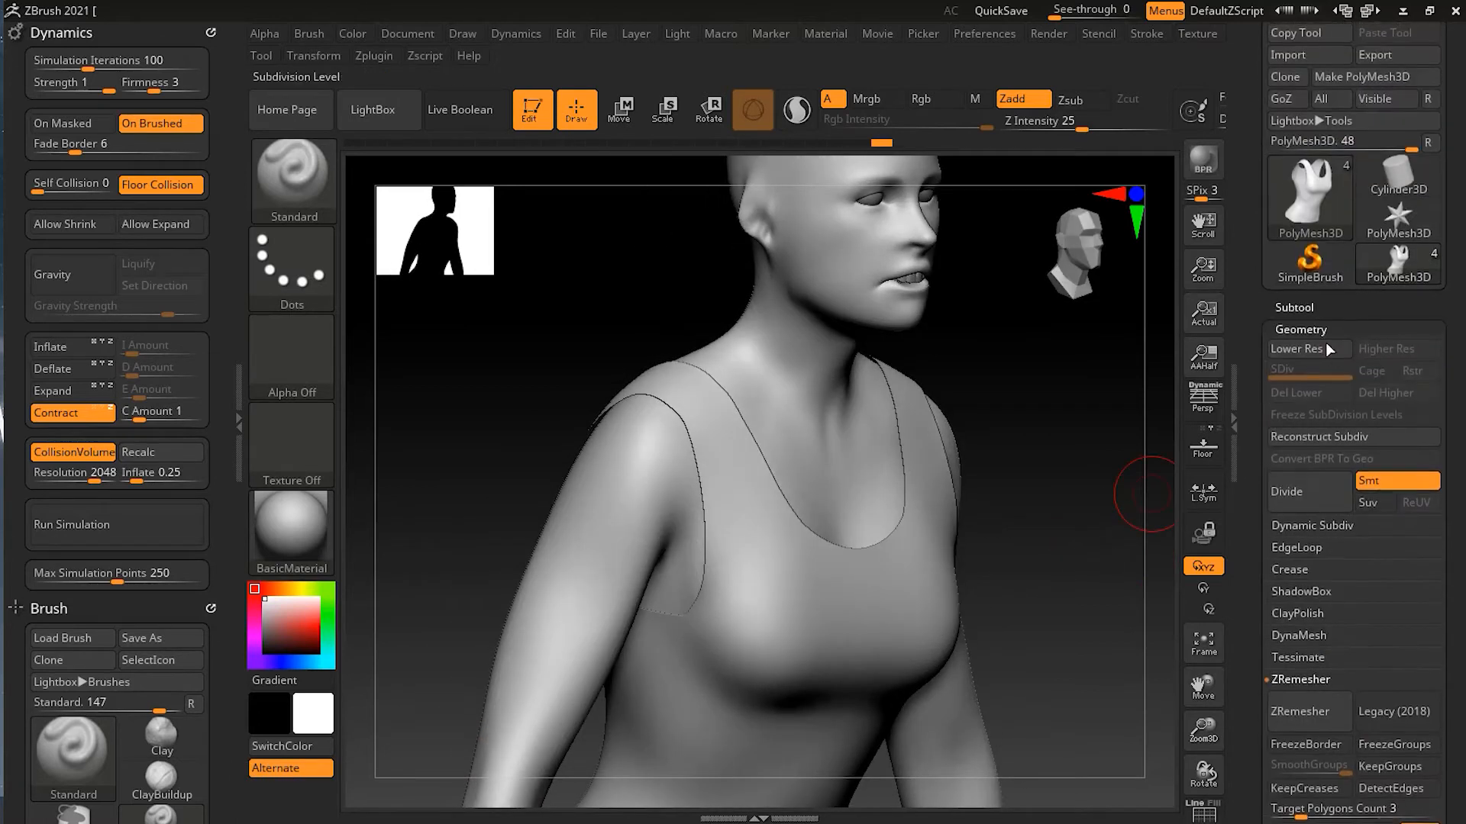
left_click(1322, 329)
left_click(1315, 308)
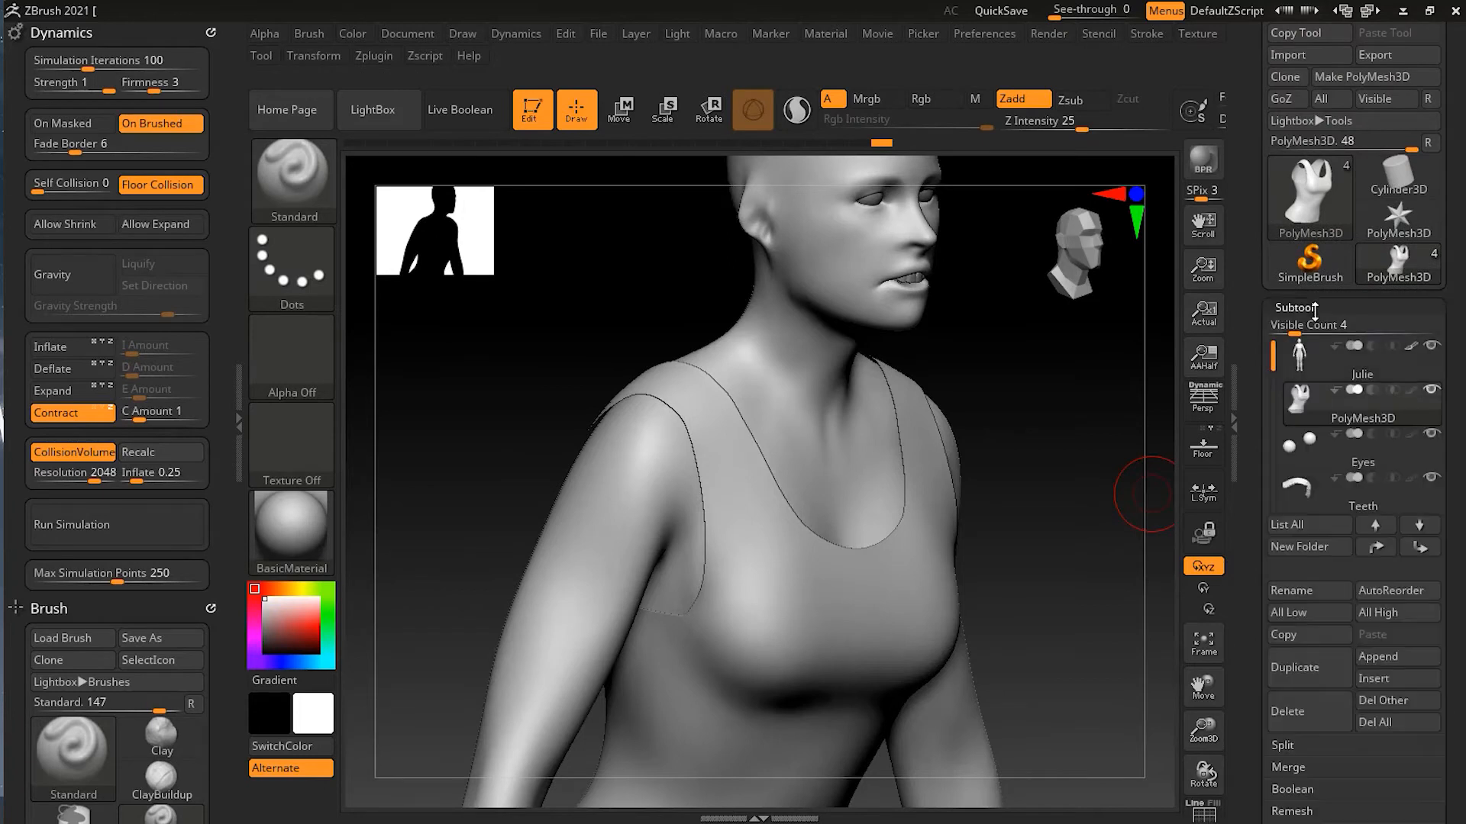
left_click(1431, 345)
left_click_drag(1054, 574, 1145, 488)
Give the tank top a Dynamic Subdiv thickness of 0.00145 and check its armhole and neckline edges.
left_click_drag(1457, 547, 1455, 447)
left_click(1327, 621)
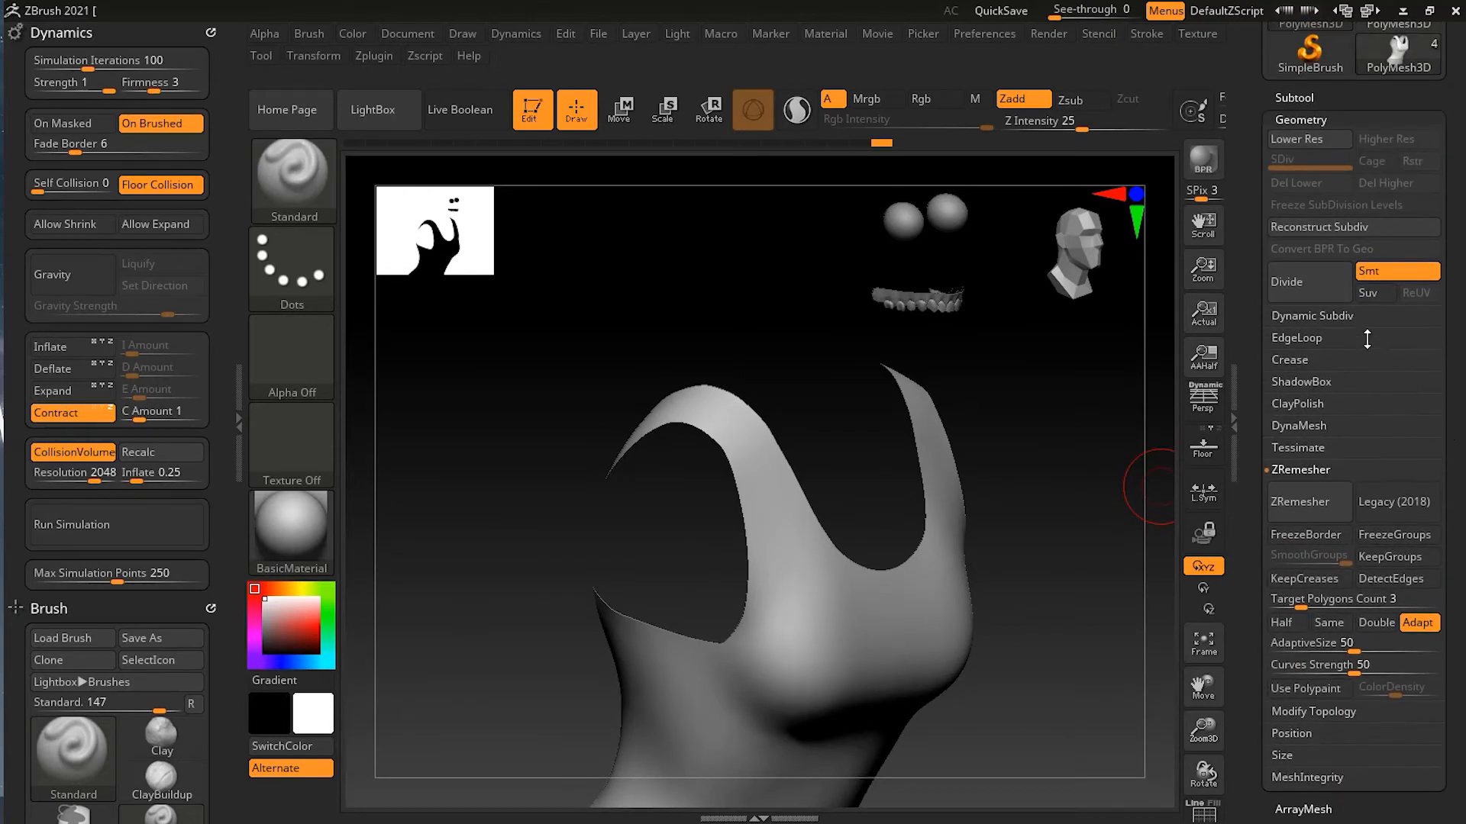
left_click(1343, 319)
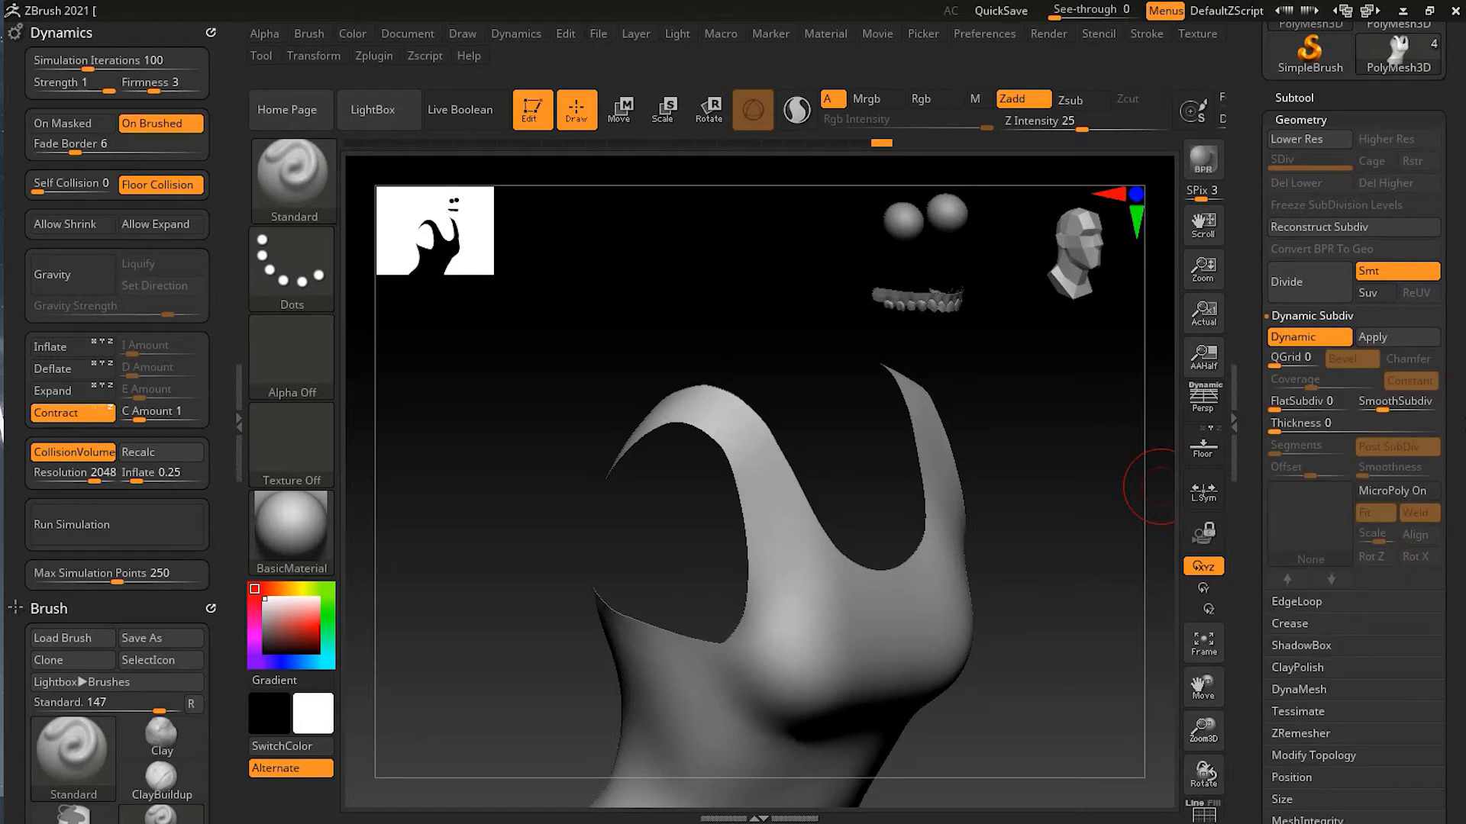
left_click(1285, 429)
left_click_drag(1287, 430, 1311, 430)
mouse_move(1191, 489)
left_mouse_down()
mouse_move(1145, 507)
mouse_move(1069, 485)
mouse_move(1194, 377)
mouse_move(1211, 491)
left_mouse_up()
left_click_drag(1295, 431, 1305, 430)
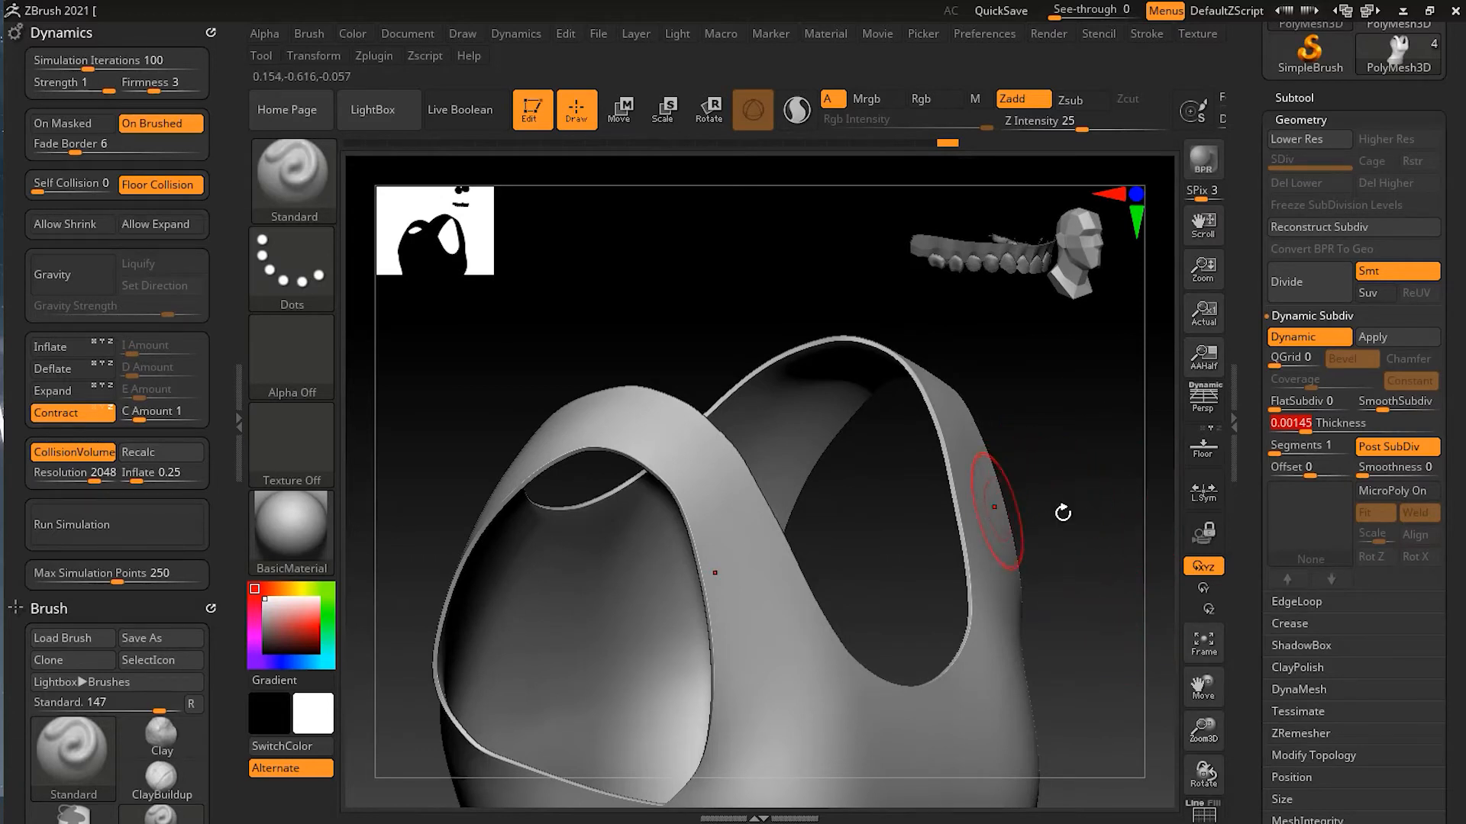
left_click_drag(1063, 513, 1067, 503)
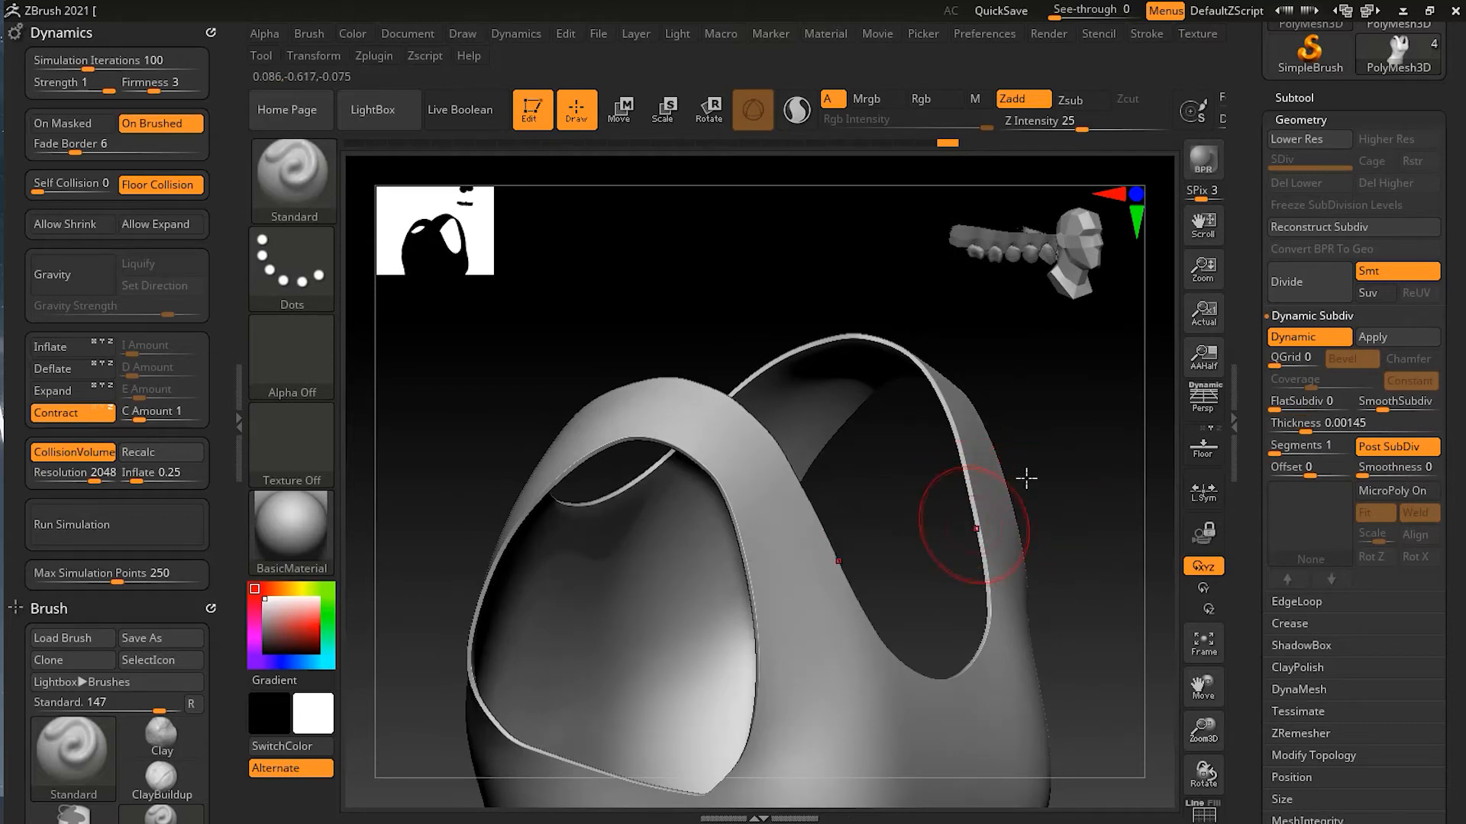
Set the tank top's Dynamic Subdiv thickness Offset to -100.
left_click(1307, 469)
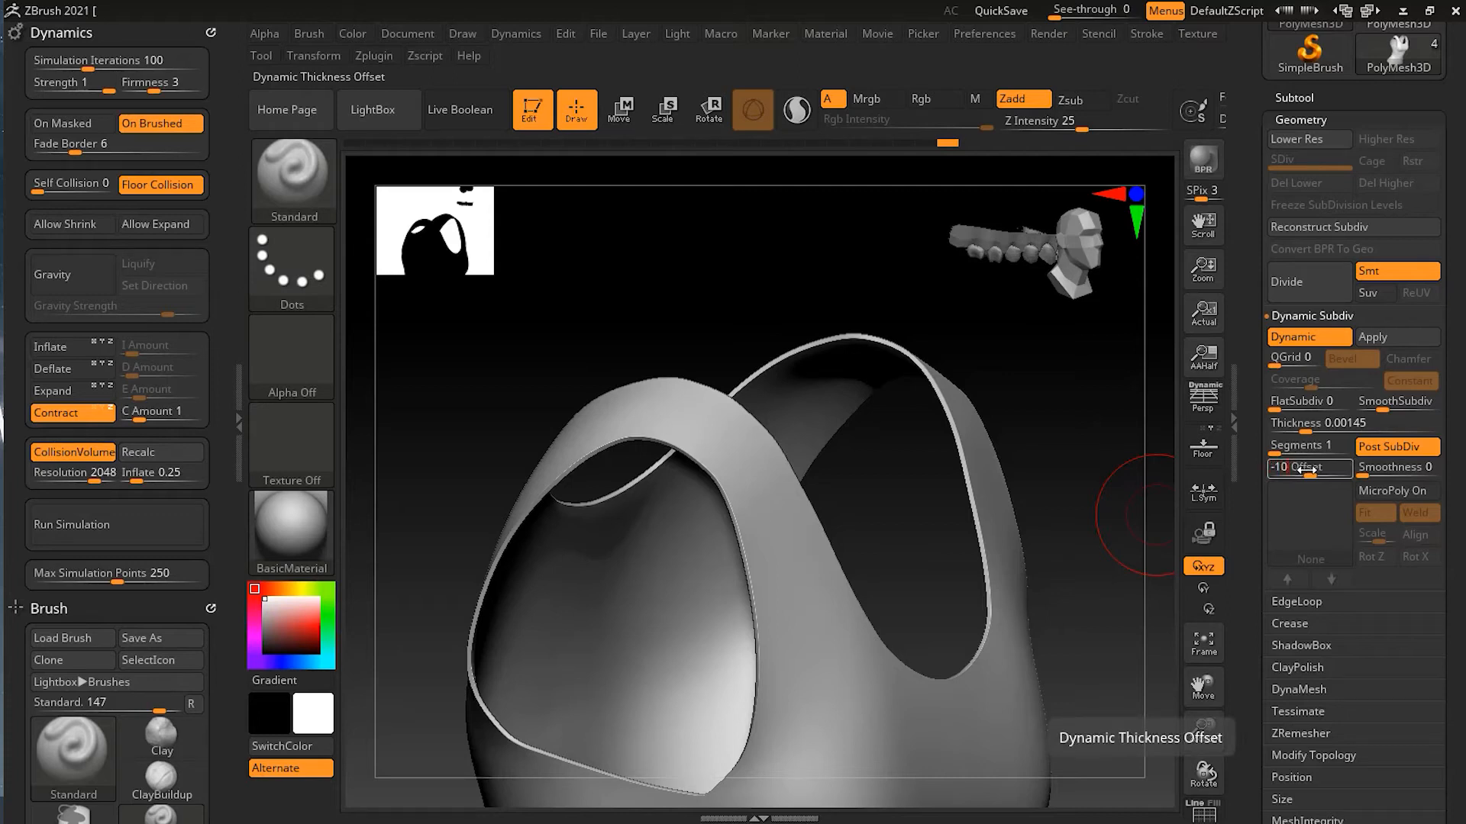
key("Return")
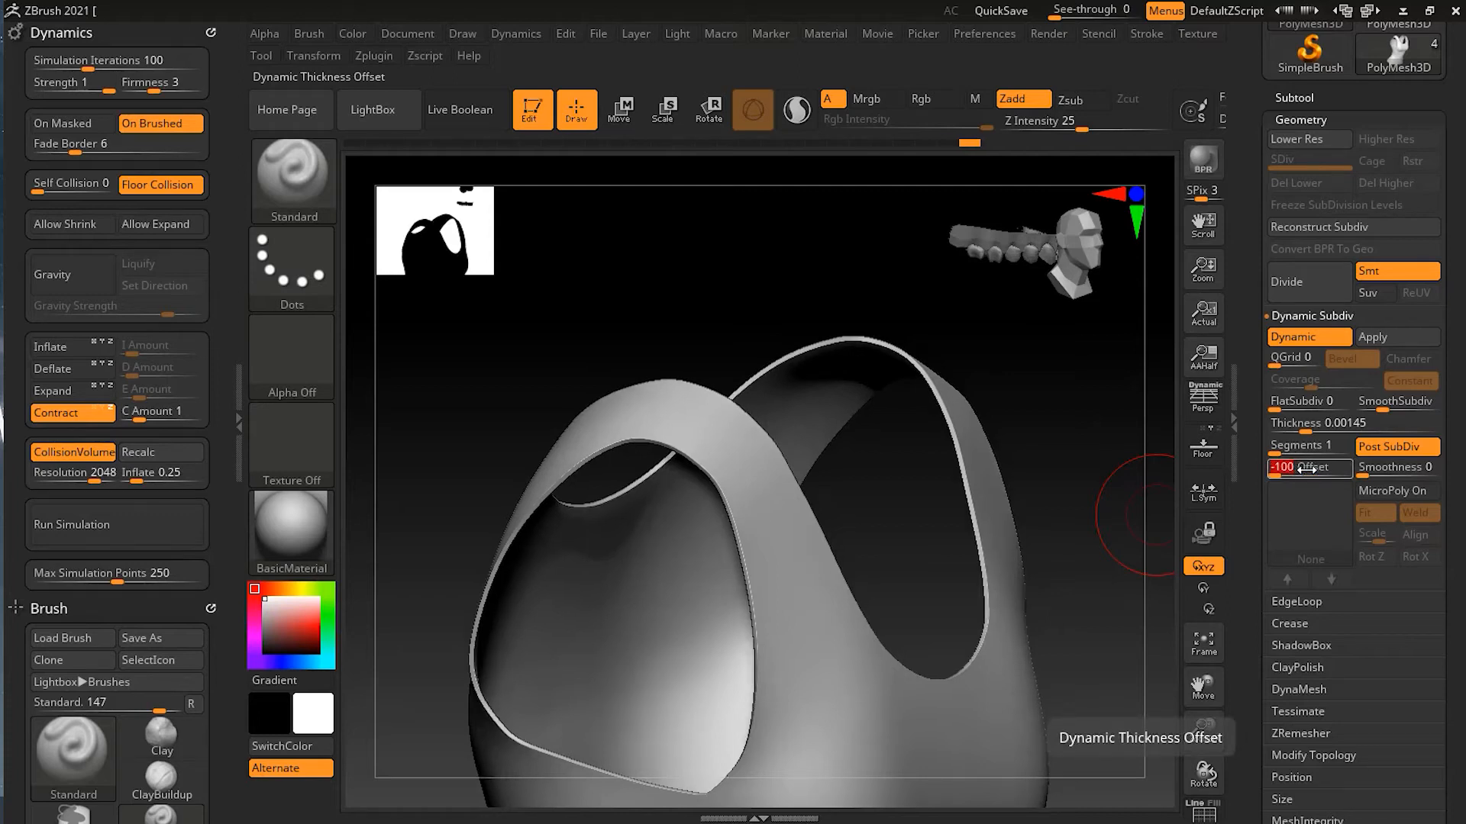
left_click_drag(1097, 506, 1145, 512)
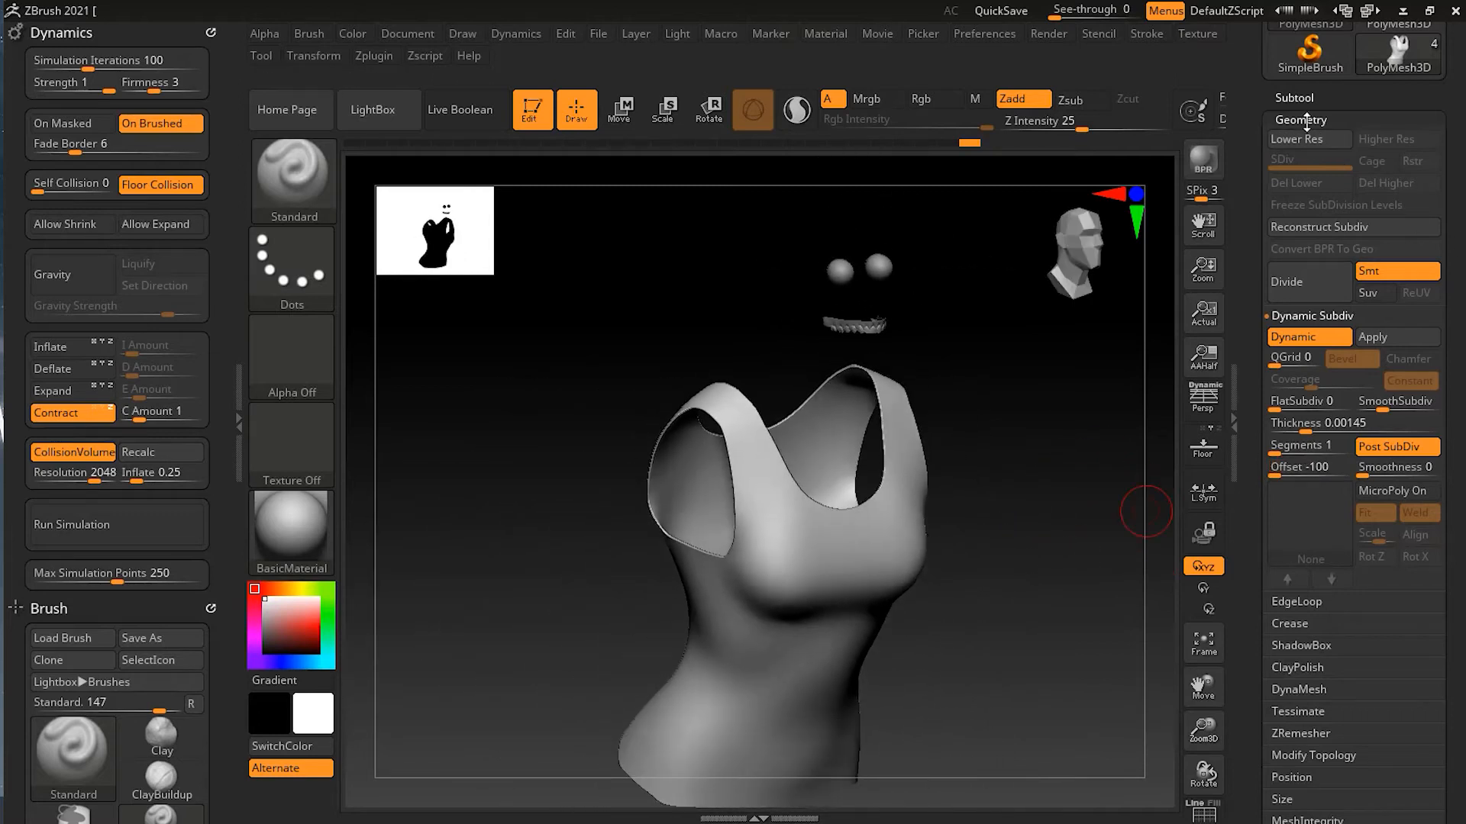
Show the Julie body subtool again and inspect the tank top on the figure from the front and side.
left_click(1300, 120)
left_click(1295, 97)
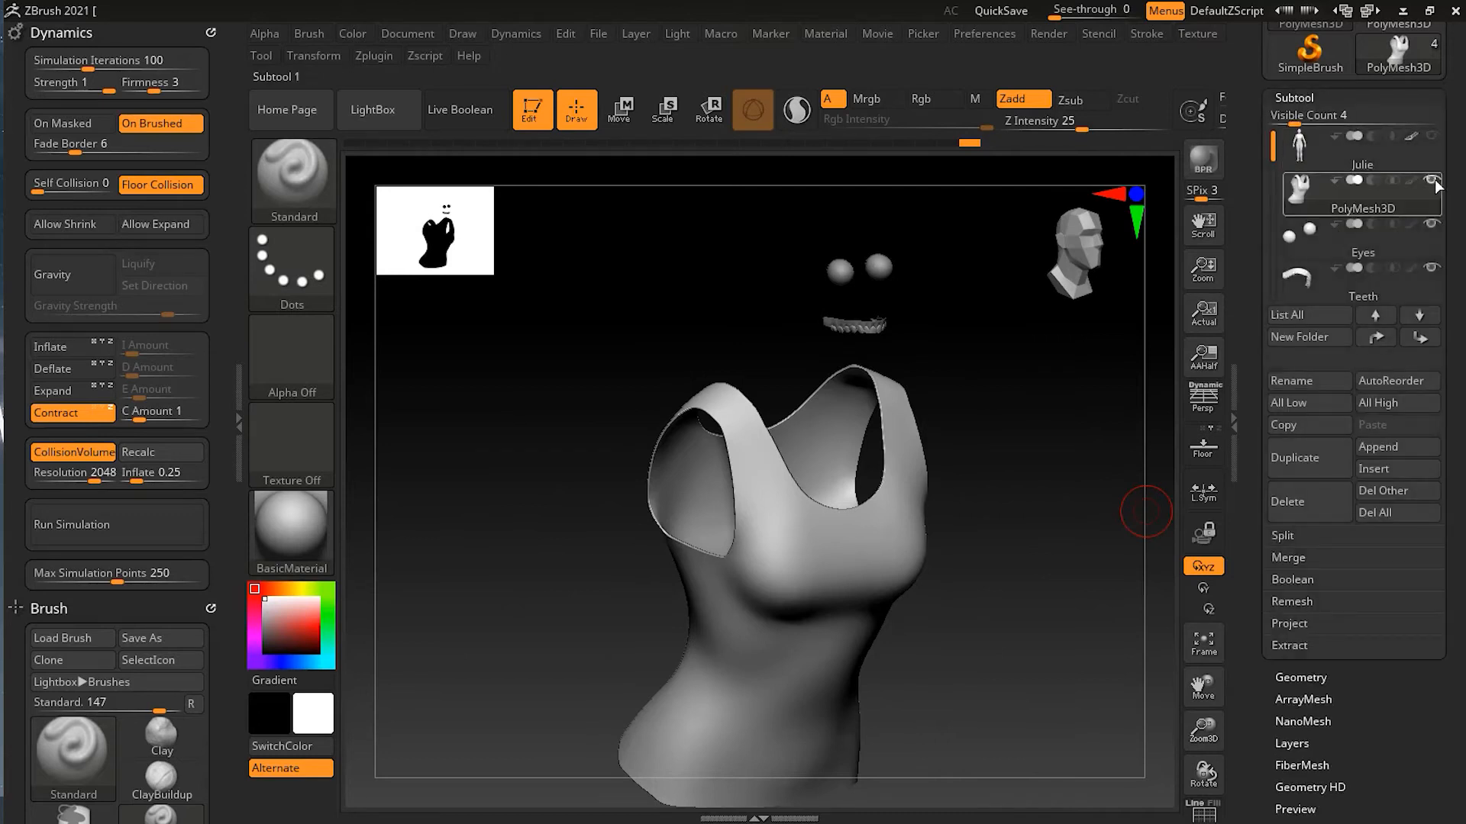
left_click(1430, 136)
left_click_drag(1094, 452, 1082, 425, "shift")
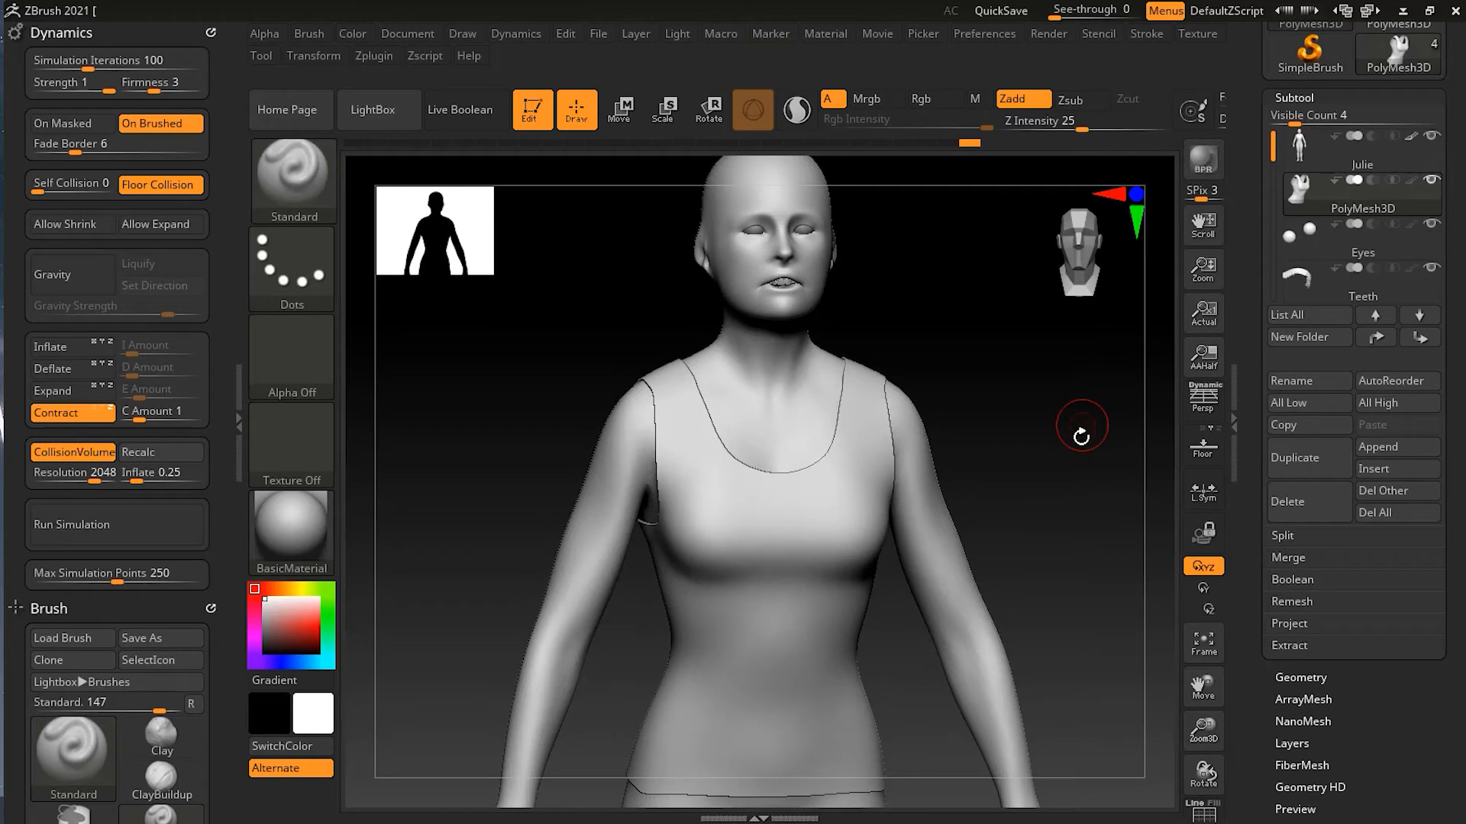
mouse_move(1047, 534)
left_mouse_down()
mouse_move(1123, 535)
mouse_move(1064, 529)
mouse_move(1081, 529)
mouse_move(1072, 538)
left_mouse_up()
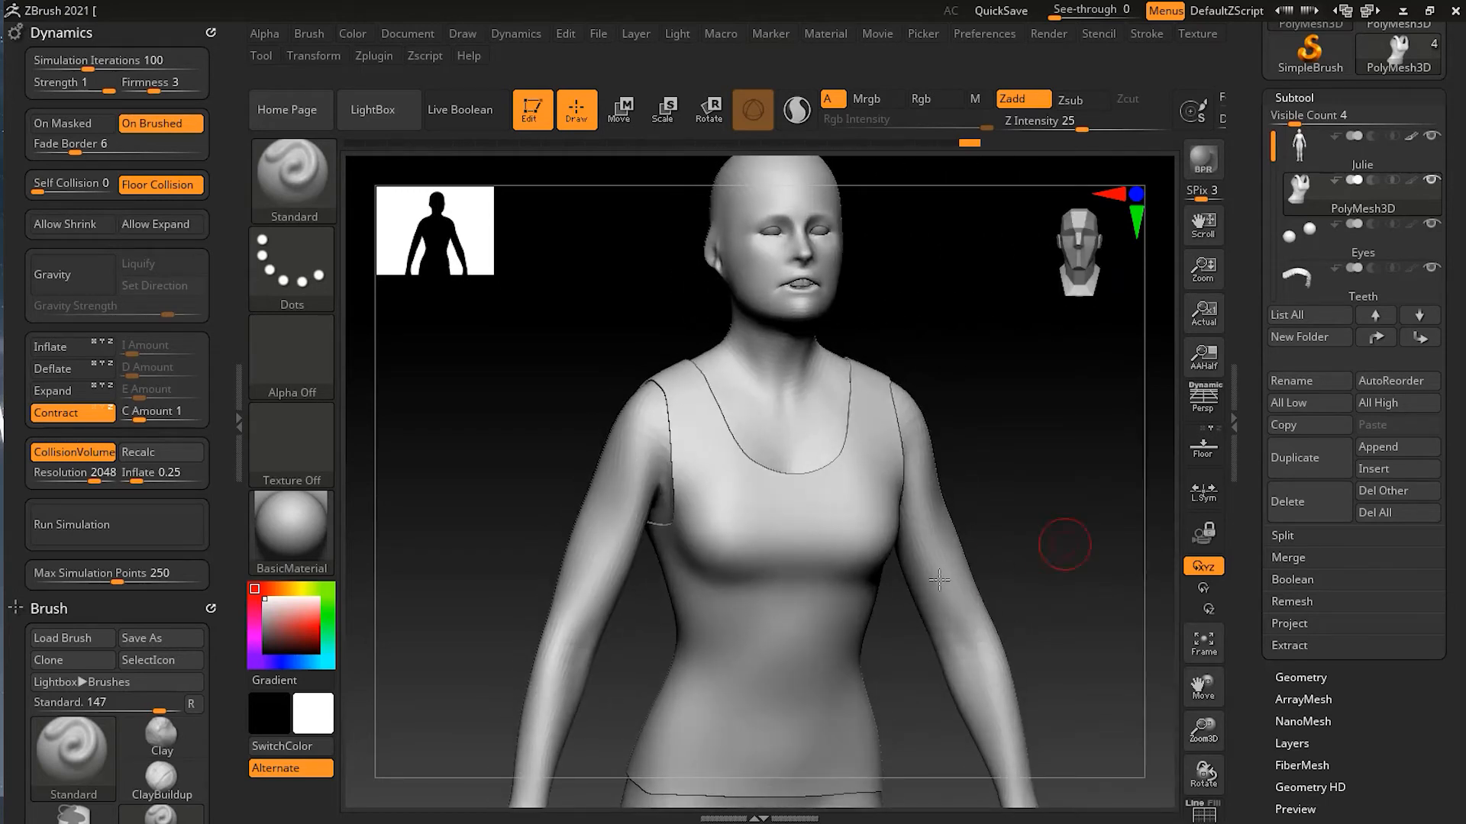
left_click_drag(968, 445, 965, 448)
mouse_move(1033, 489)
left_mouse_down()
mouse_move(1057, 478)
mouse_move(1001, 481)
mouse_move(1038, 481)
left_mouse_up()
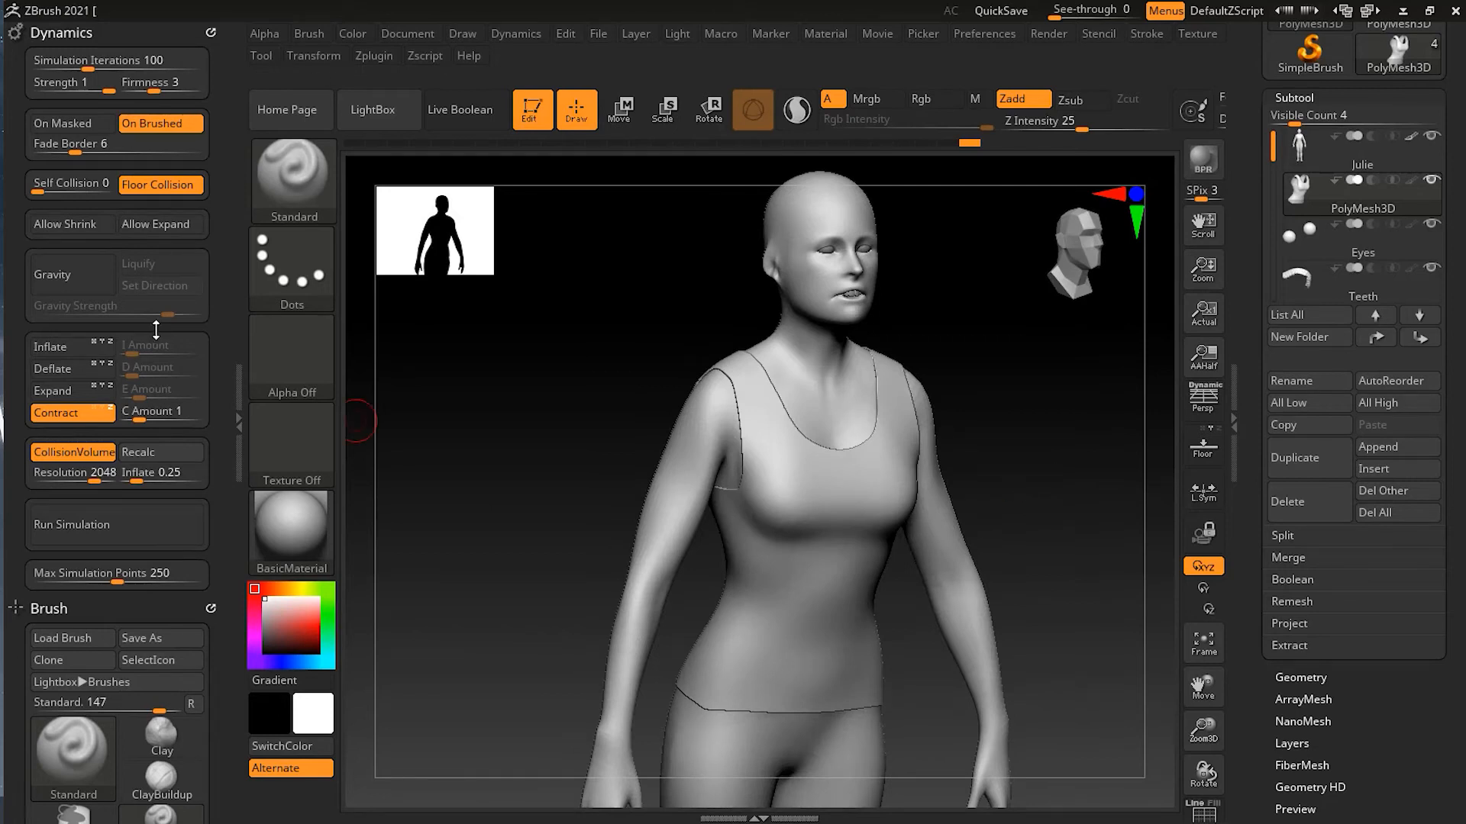
Set the dynamics Self Collision to 2, run the Contract cloth simulation on the tank top briefly and stop it.
left_click(52, 184)
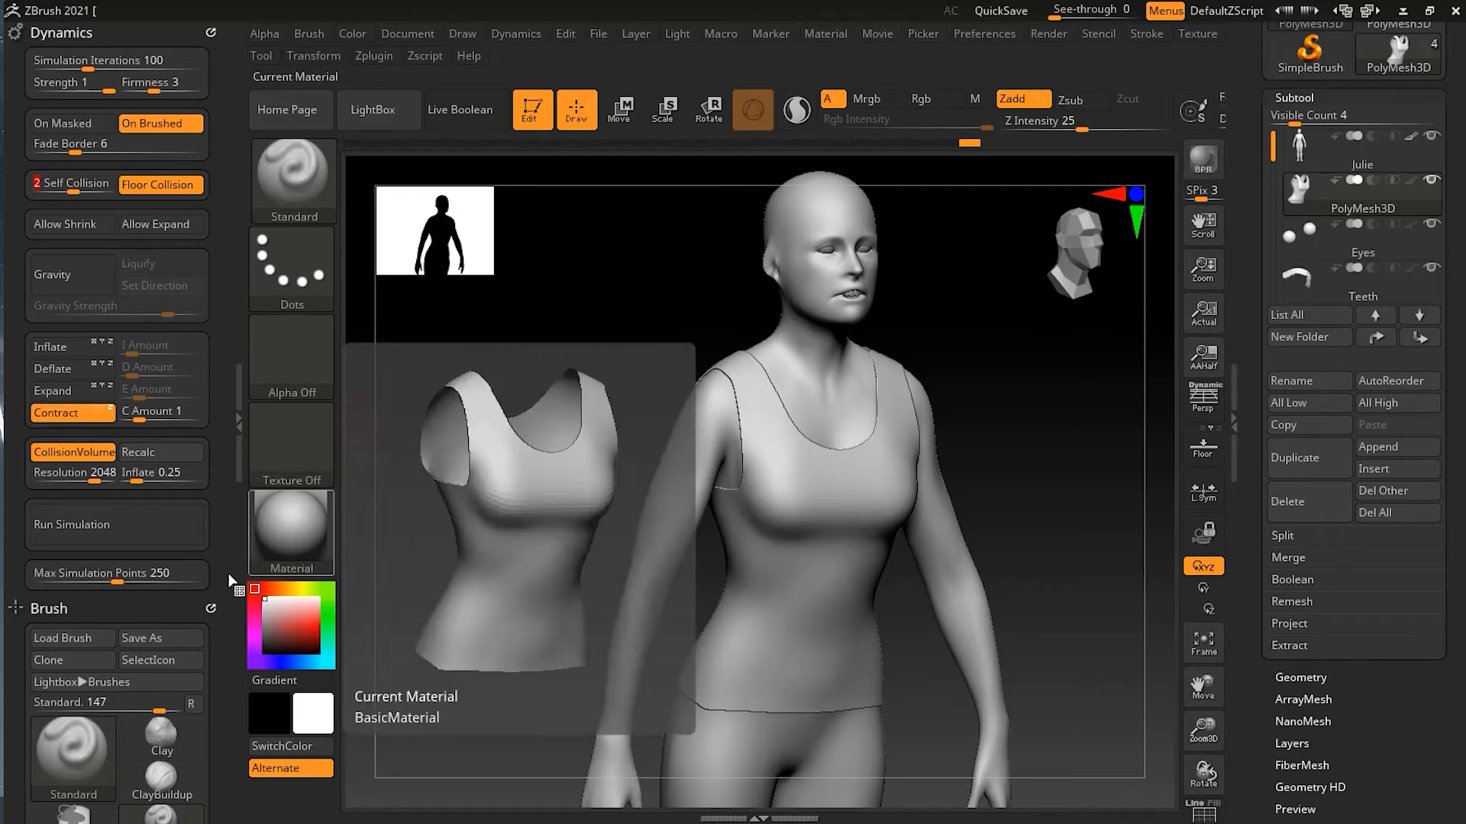
left_click(116, 525)
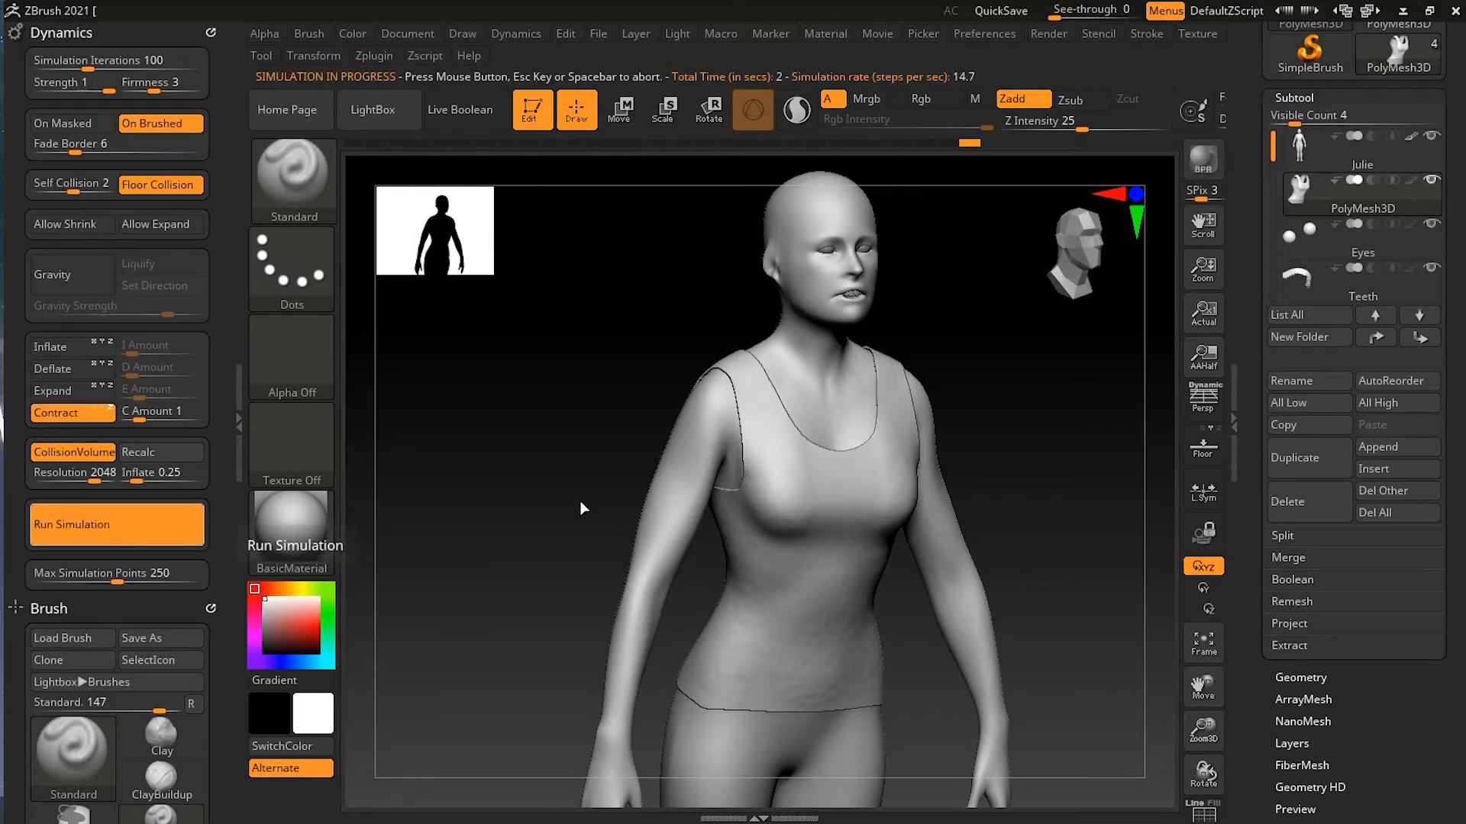
left_click(166, 525)
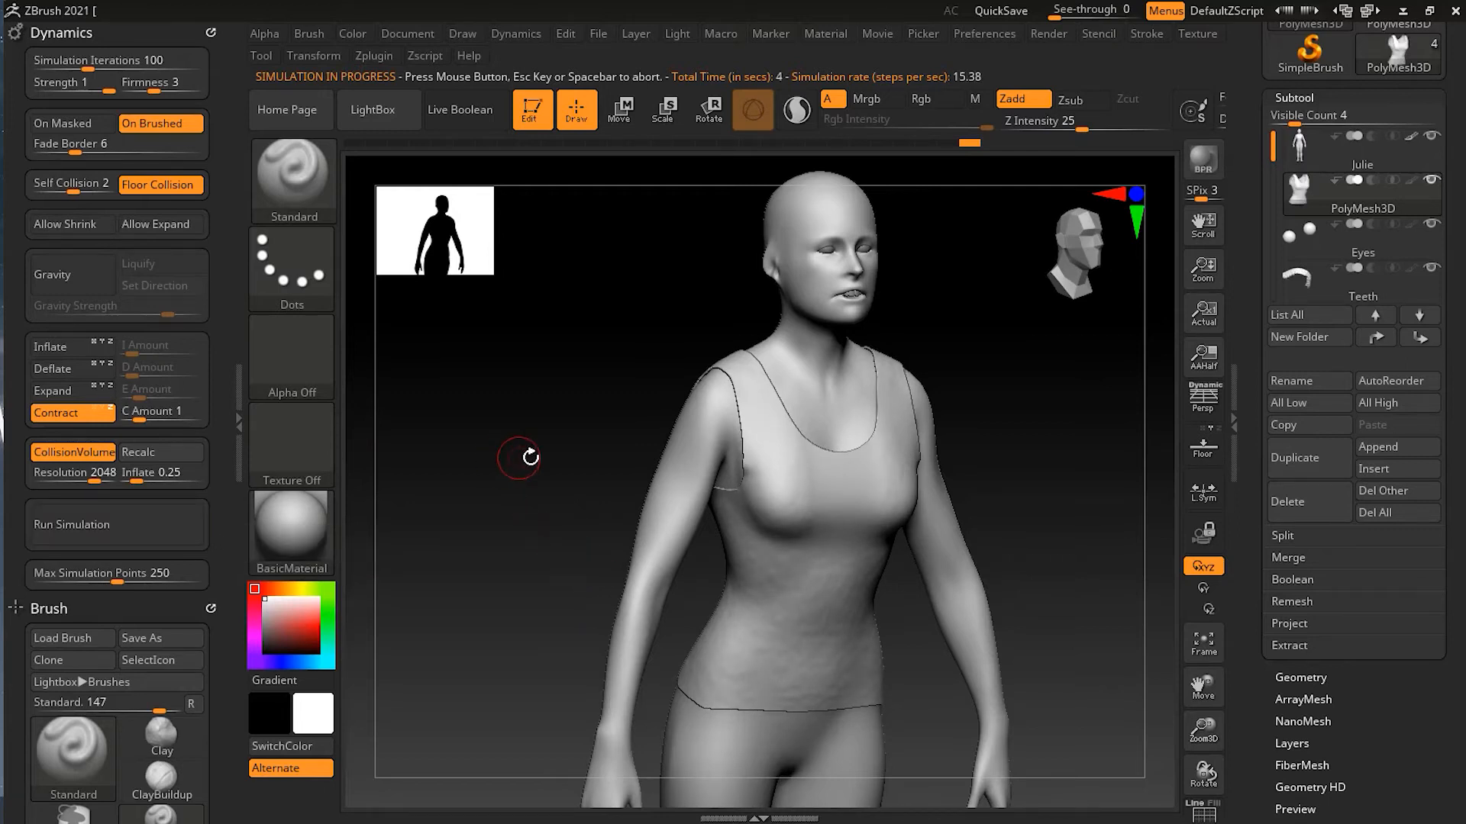
mouse_move(561, 453)
left_mouse_down()
mouse_move(540, 445)
mouse_move(501, 494)
mouse_move(371, 508)
mouse_move(546, 484)
mouse_move(556, 455)
mouse_move(536, 494)
mouse_move(559, 504)
mouse_move(540, 497)
mouse_move(643, 492)
left_mouse_up()
mouse_move(528, 483)
left_mouse_down()
mouse_move(648, 497)
mouse_move(518, 495)
left_mouse_up()
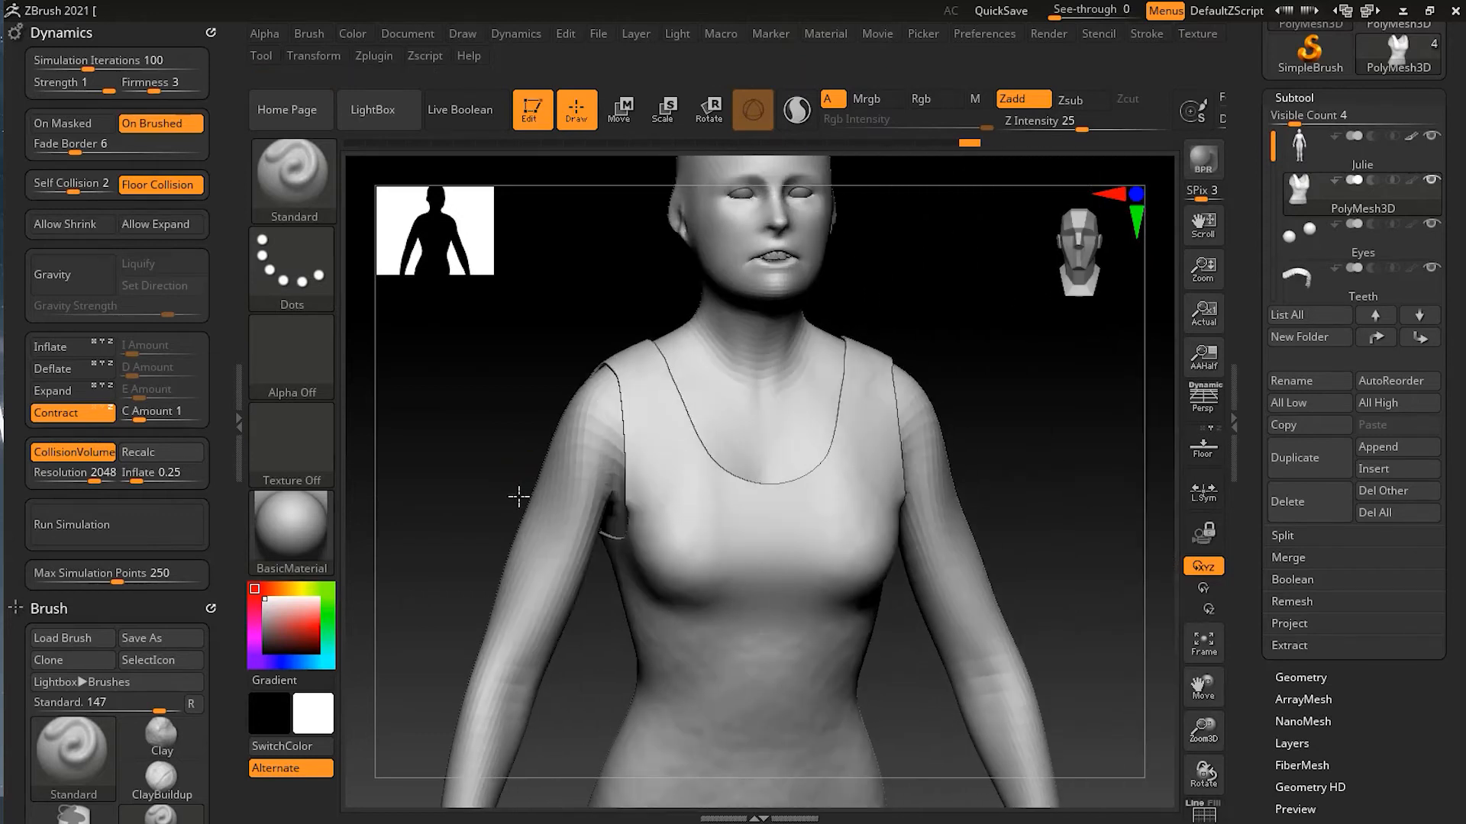
mouse_move(1056, 514)
left_mouse_down()
mouse_move(1021, 514)
mouse_move(1057, 528)
left_mouse_up()
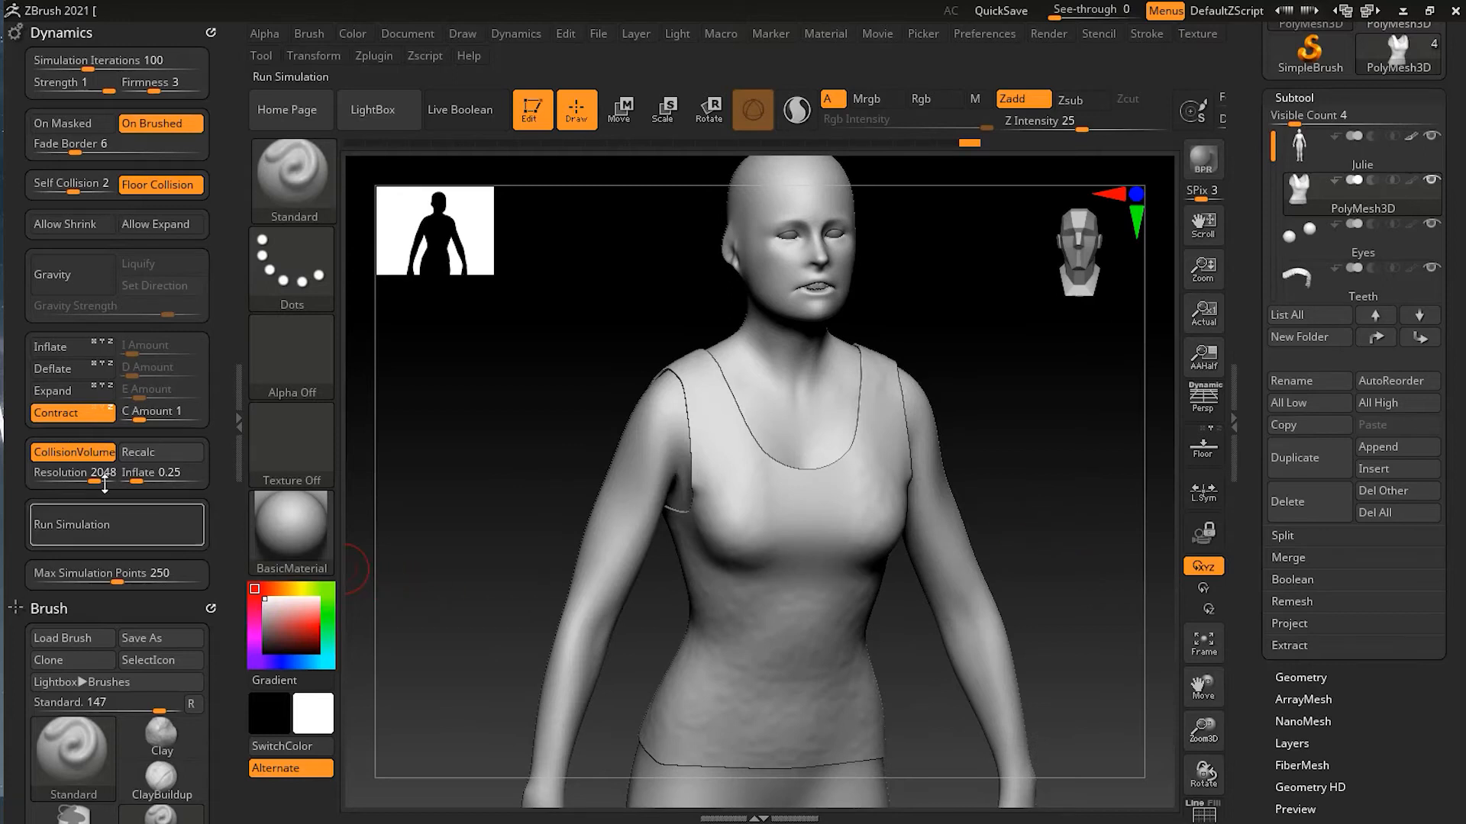
Replace Contract with Inflate in the dynamics settings and run the cloth simulation to form folds around the tank top's waist.
left_click(79, 418)
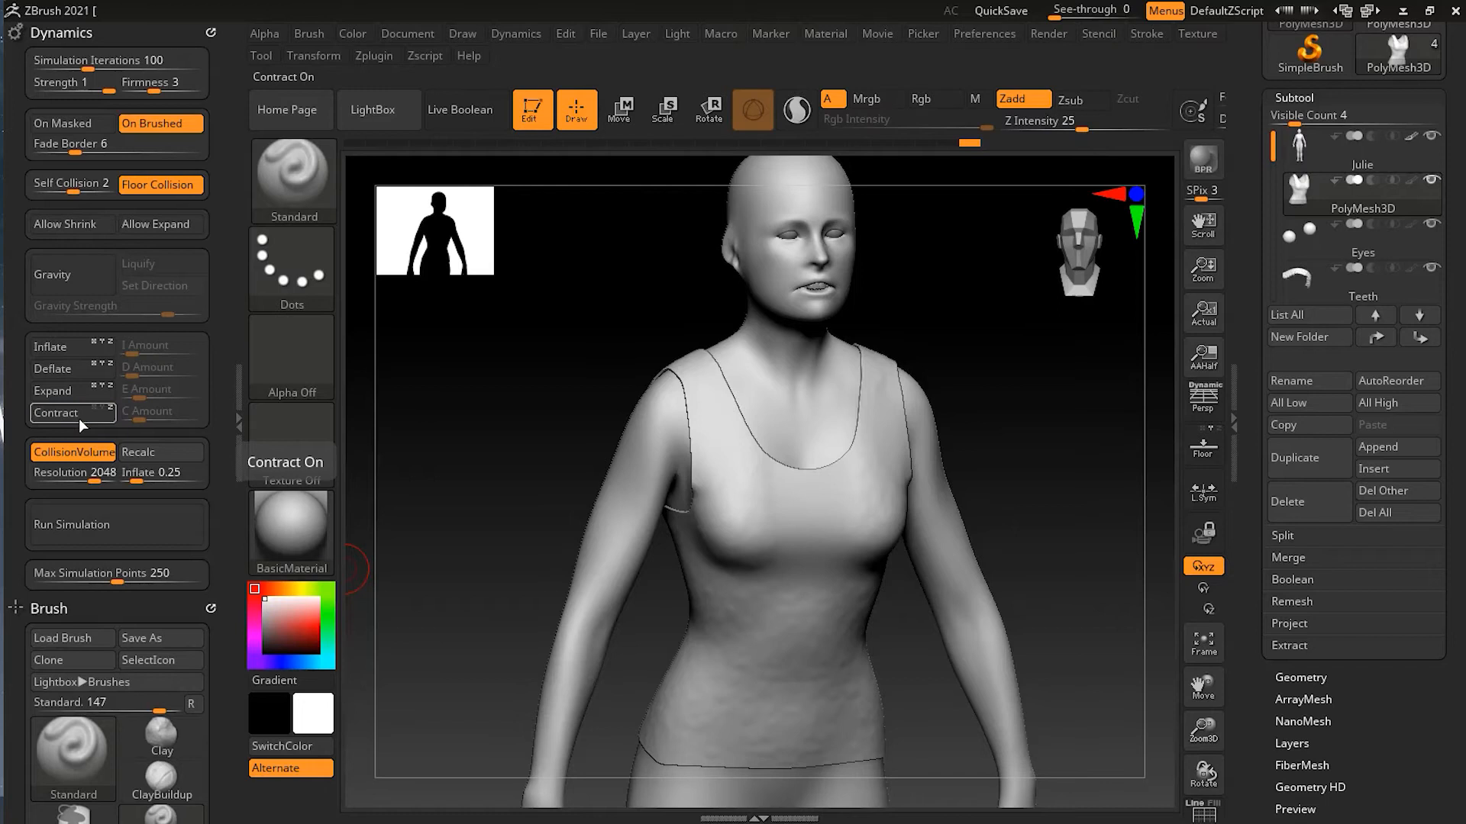
left_click(58, 350)
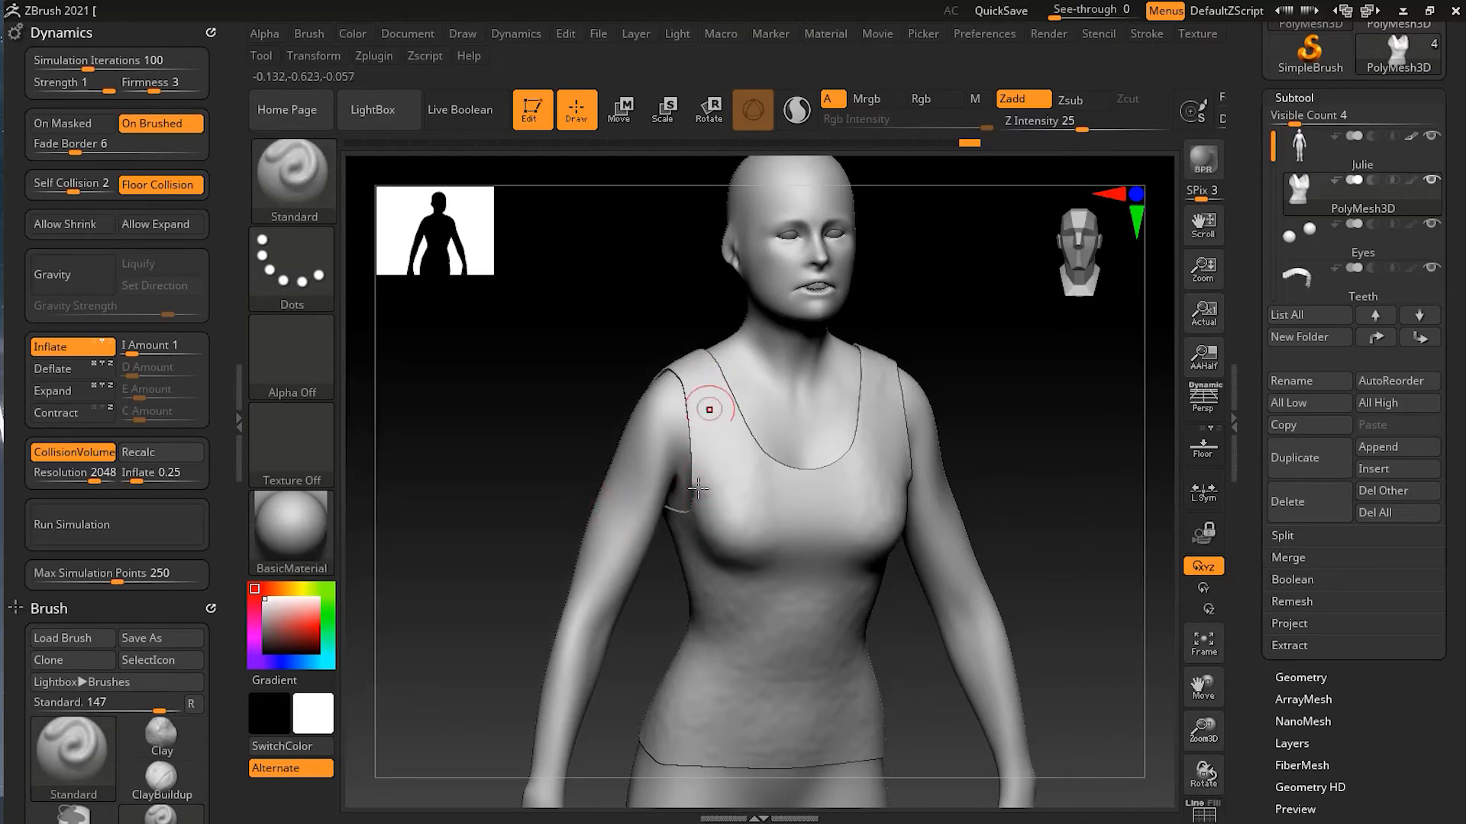
left_click_drag(481, 513, 955, 481)
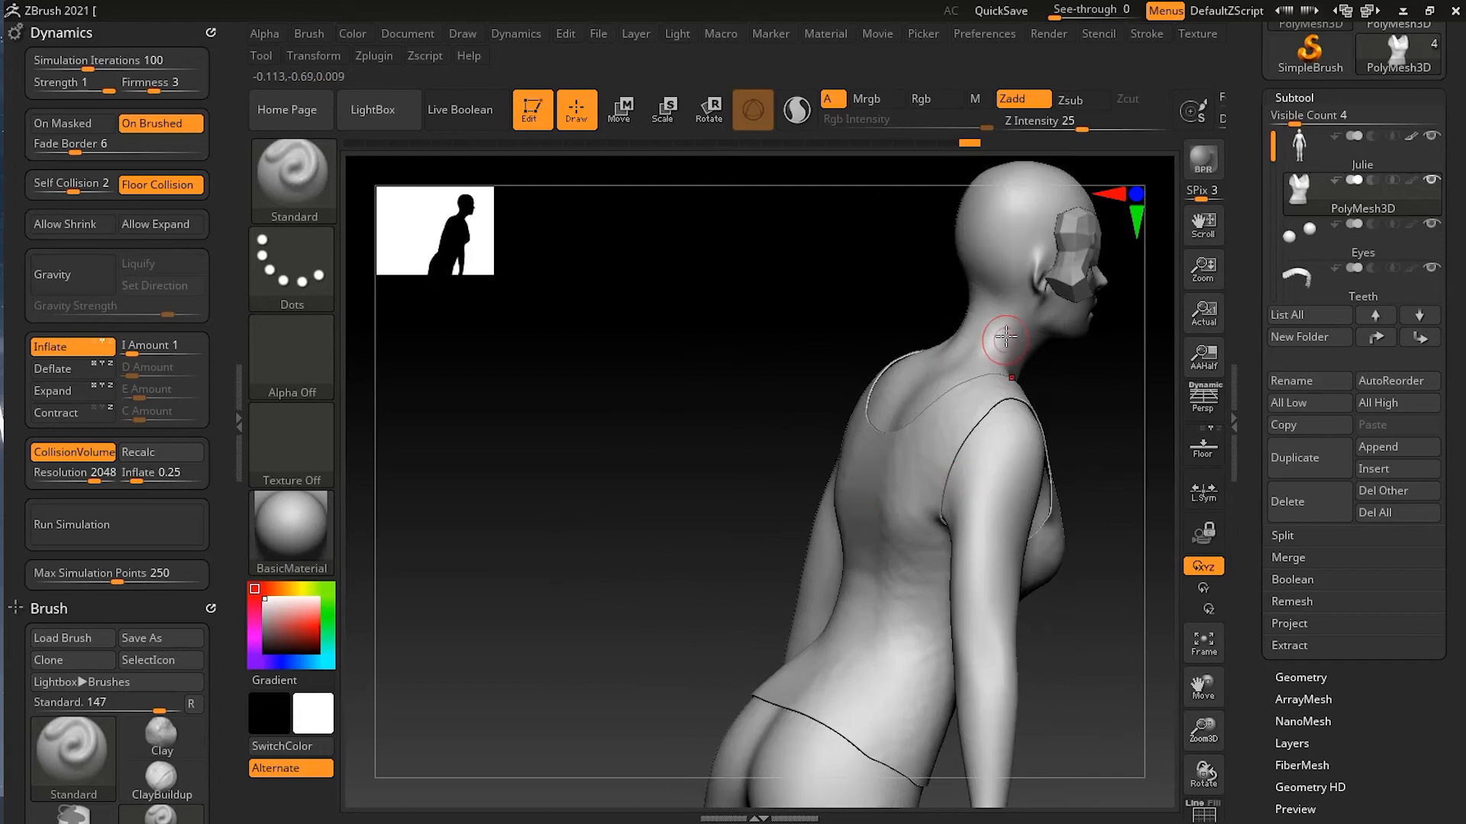
left_click_drag(1065, 643, 790, 608)
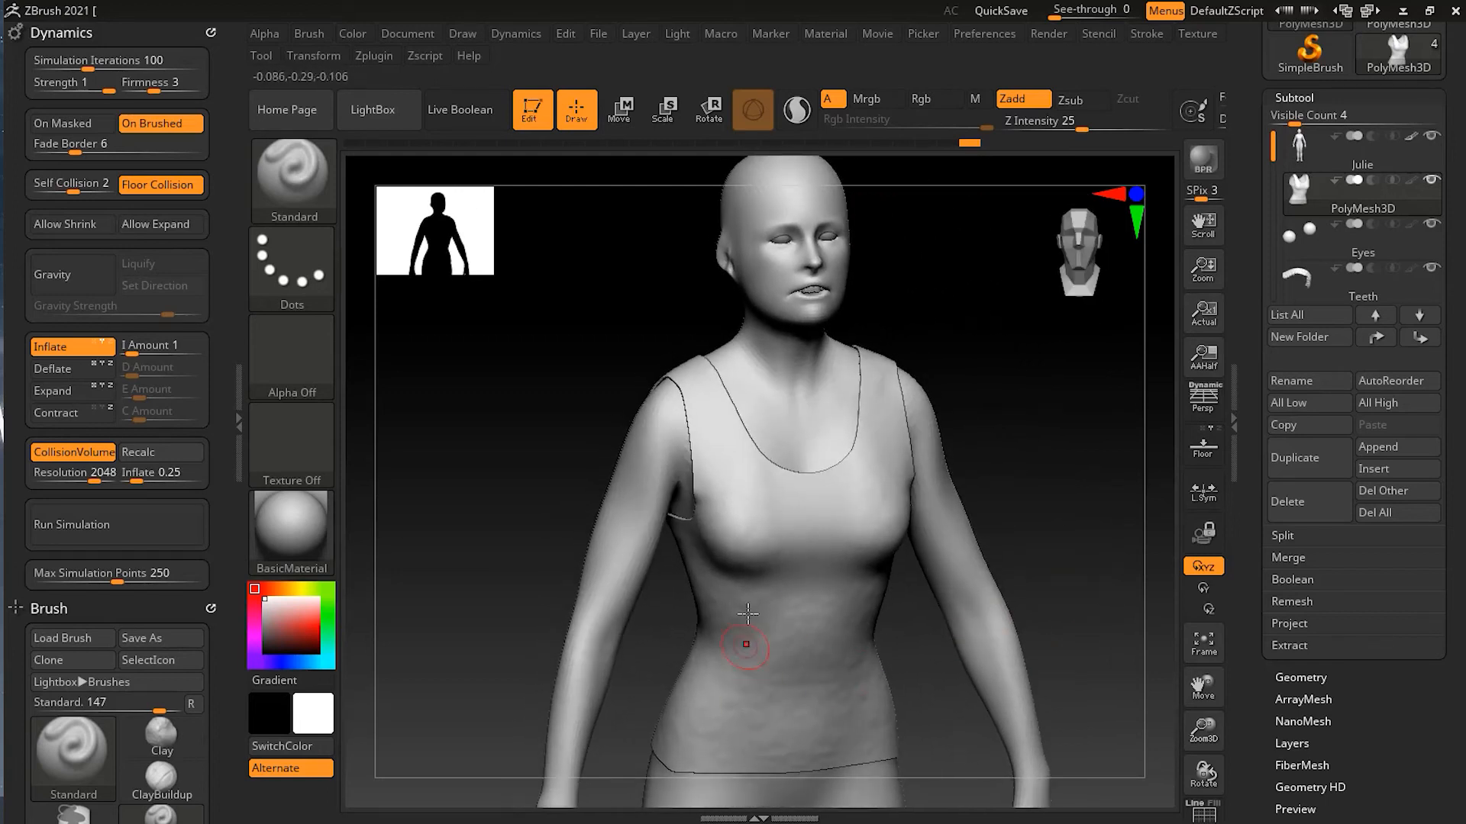
left_click(121, 523)
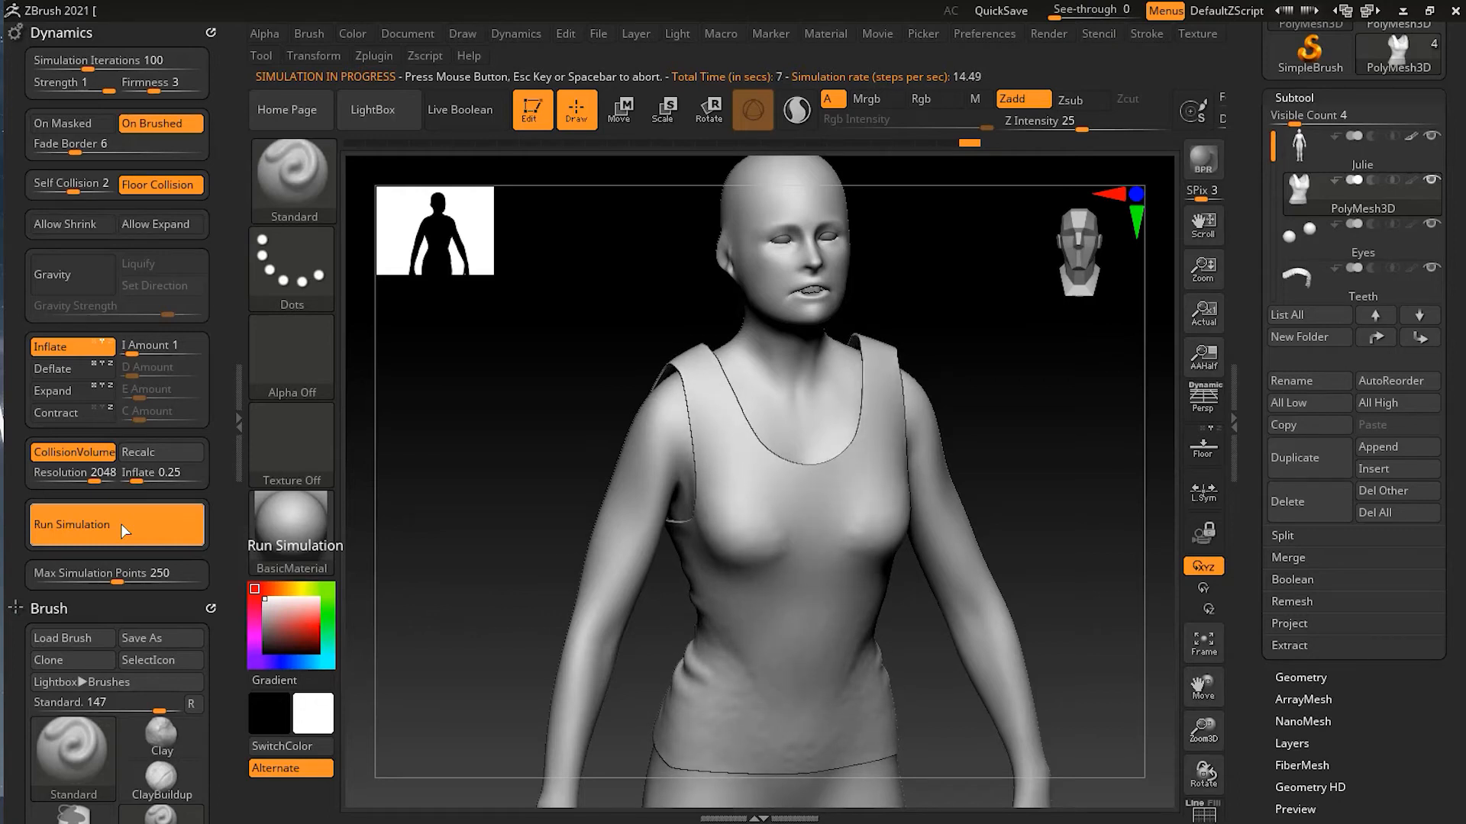
left_click_drag(425, 511, 451, 484)
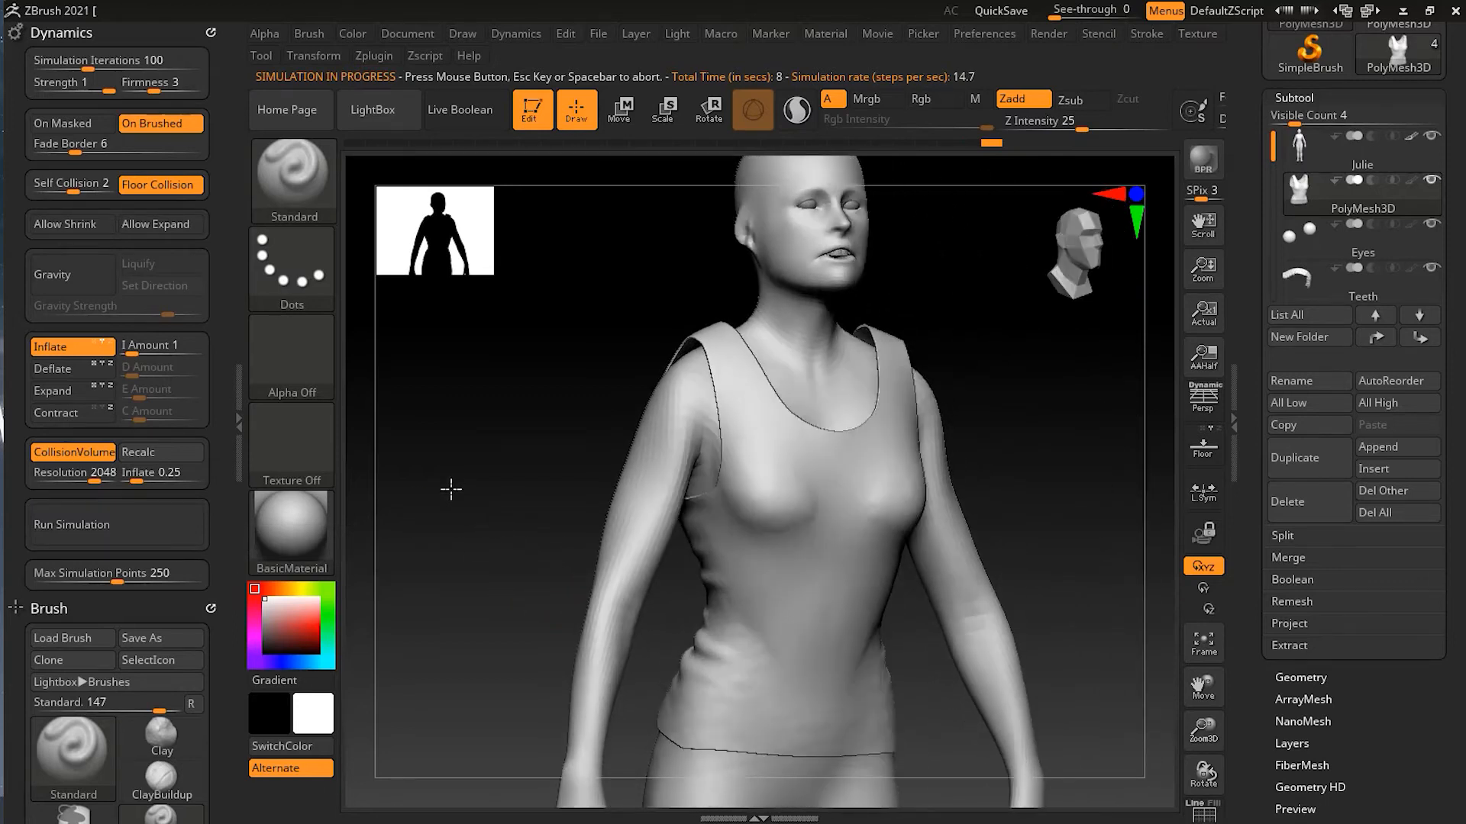
left_click_drag(970, 414, 887, 439, "alt")
left_click_drag(556, 330, 700, 424)
Switch the dynamics to Deflate and pull the front of the shoulder strap downward with a larger ClothHook brush.
left_click(73, 371)
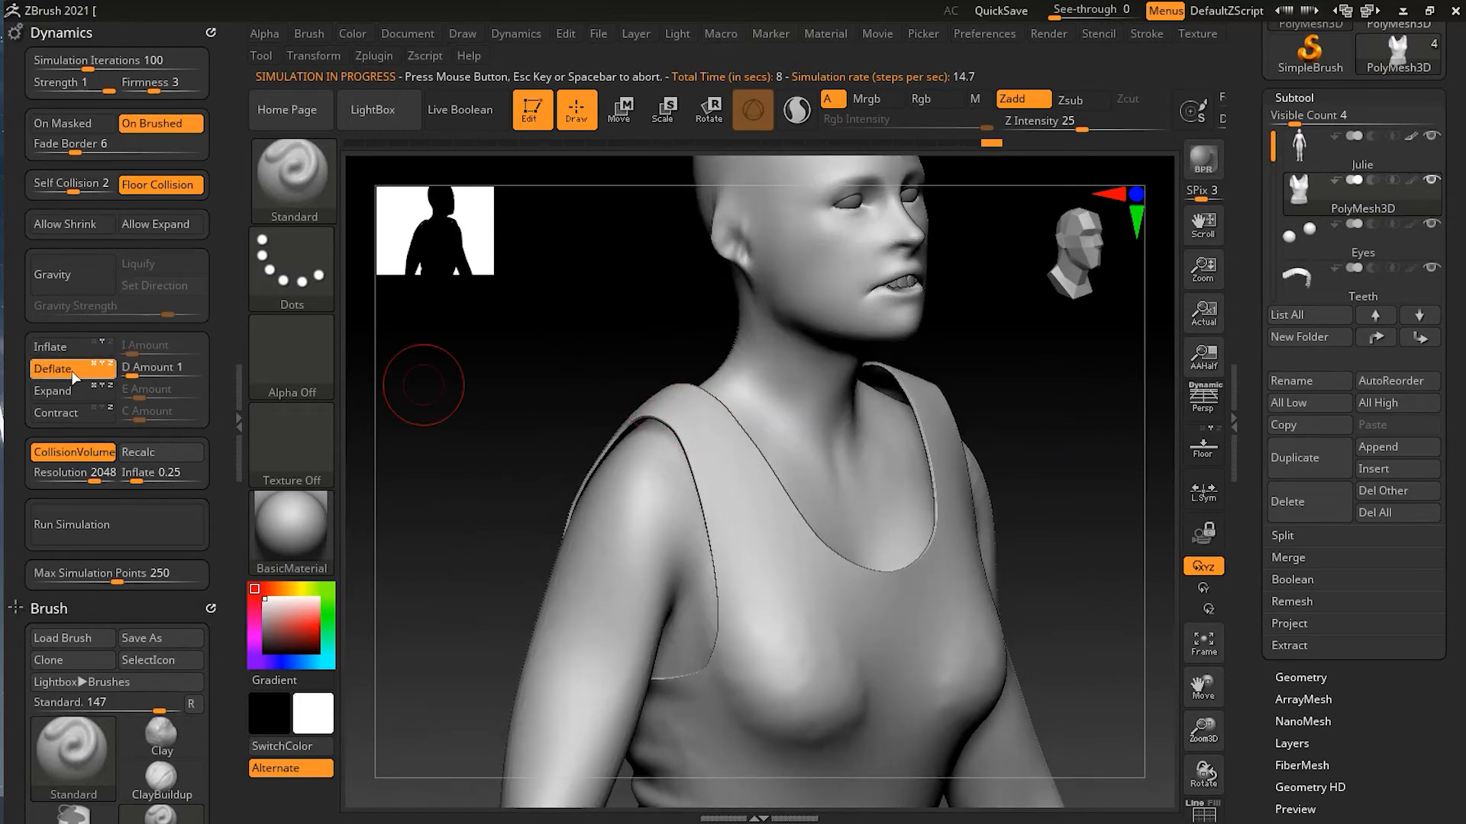
left_click(294, 178)
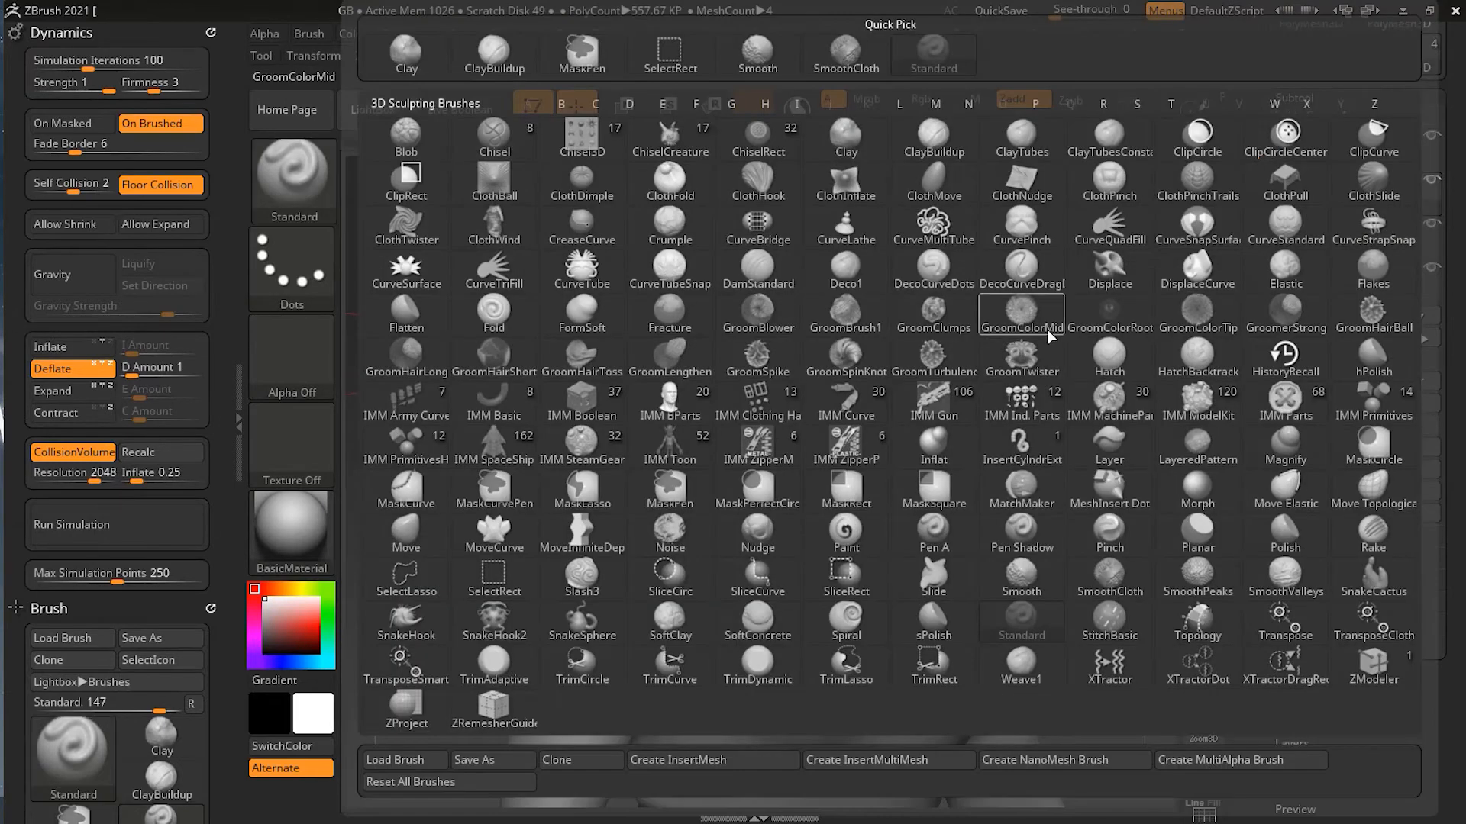
left_click(787, 196)
key("s")
left_click_drag(533, 386, 544, 385)
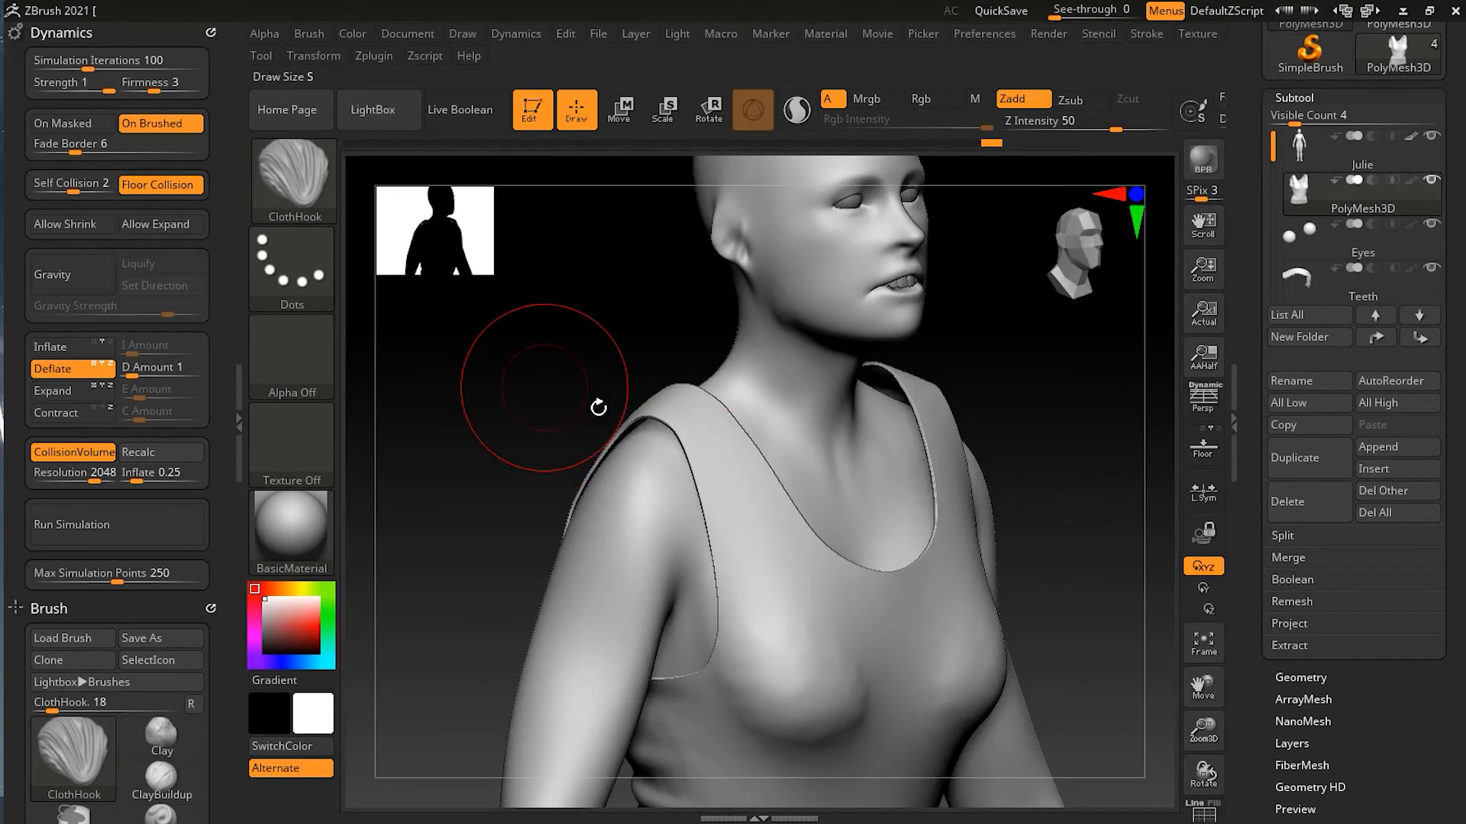
left_click_drag(685, 406, 713, 484)
mouse_move(1080, 465)
left_mouse_down()
mouse_move(1117, 465)
mouse_move(1073, 468)
left_mouse_up()
key("ctrl")
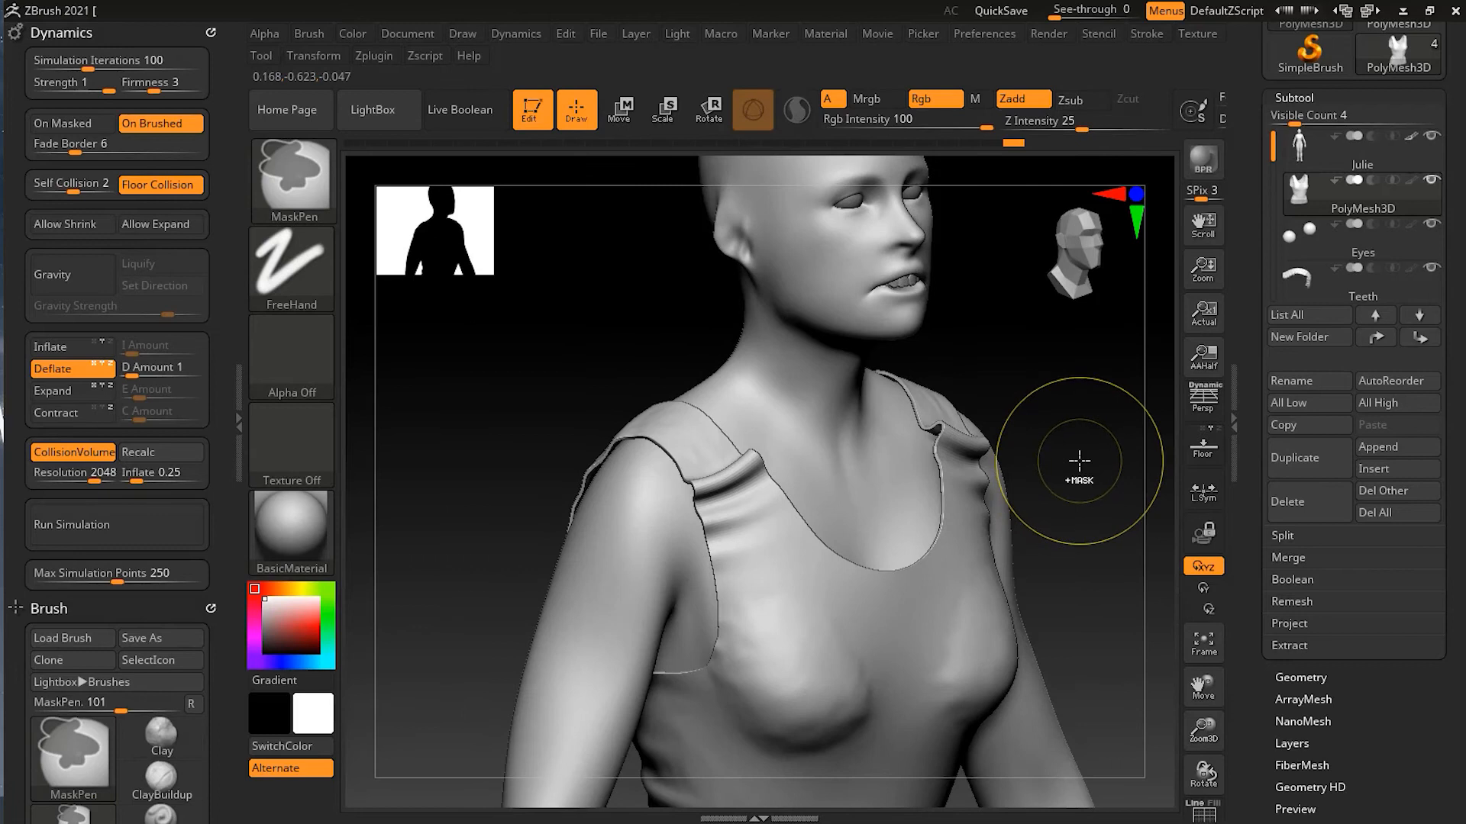
Replace Deflate with Contract in the dynamics and pull the front of the shoulder strap downward with ClothHook to gather folds.
left_click_drag(547, 409, 565, 407)
left_click(60, 414)
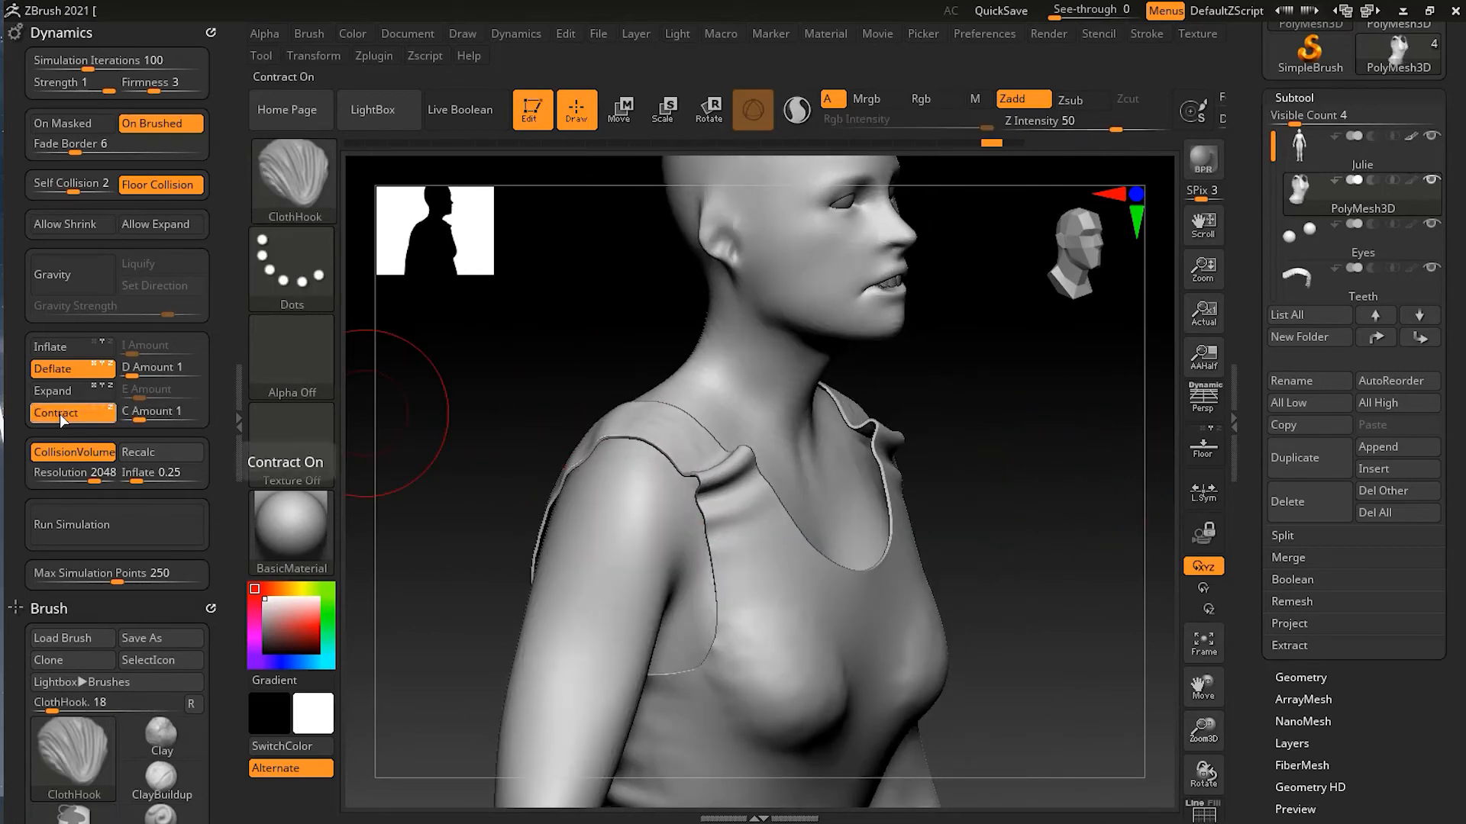
left_click(68, 368)
mouse_move(713, 458)
left_mouse_down()
mouse_move(729, 473)
mouse_move(725, 541)
left_mouse_up()
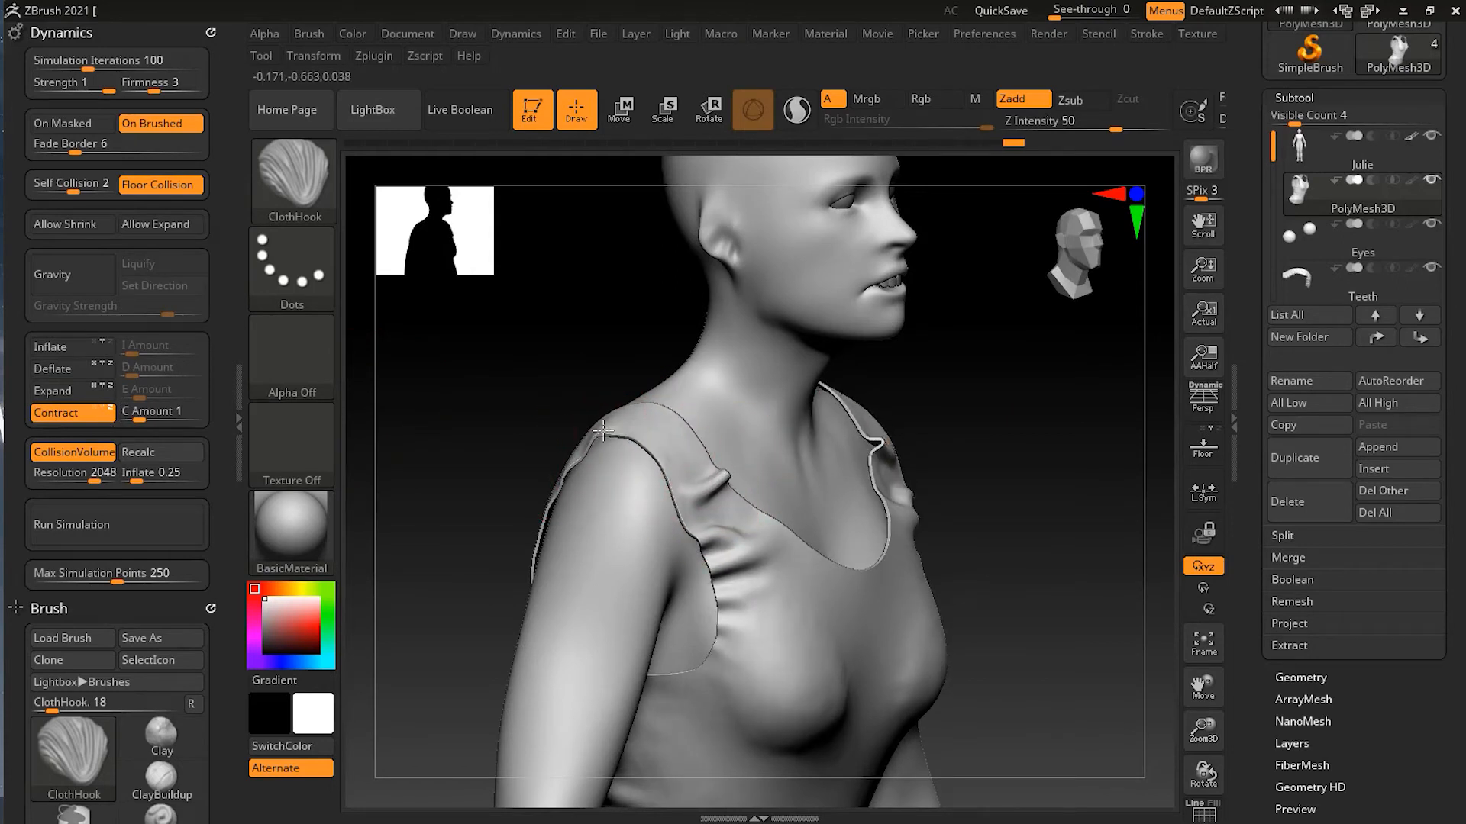
left_click_drag(1000, 489, 970, 485)
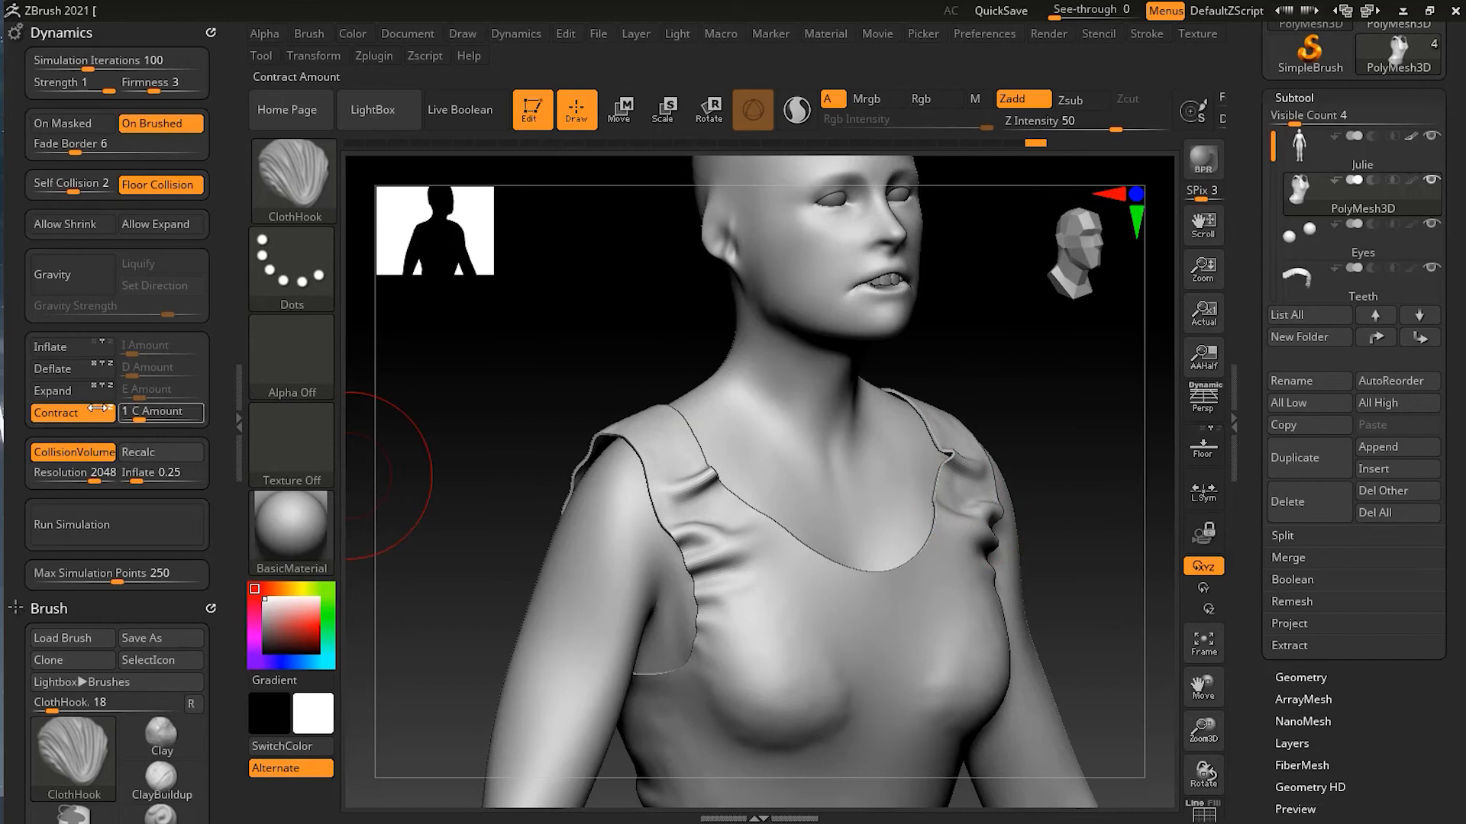
Try Deflate together with Contract while pulling the front shoulder strap outward with the ClothHook brush.
left_click(61, 371)
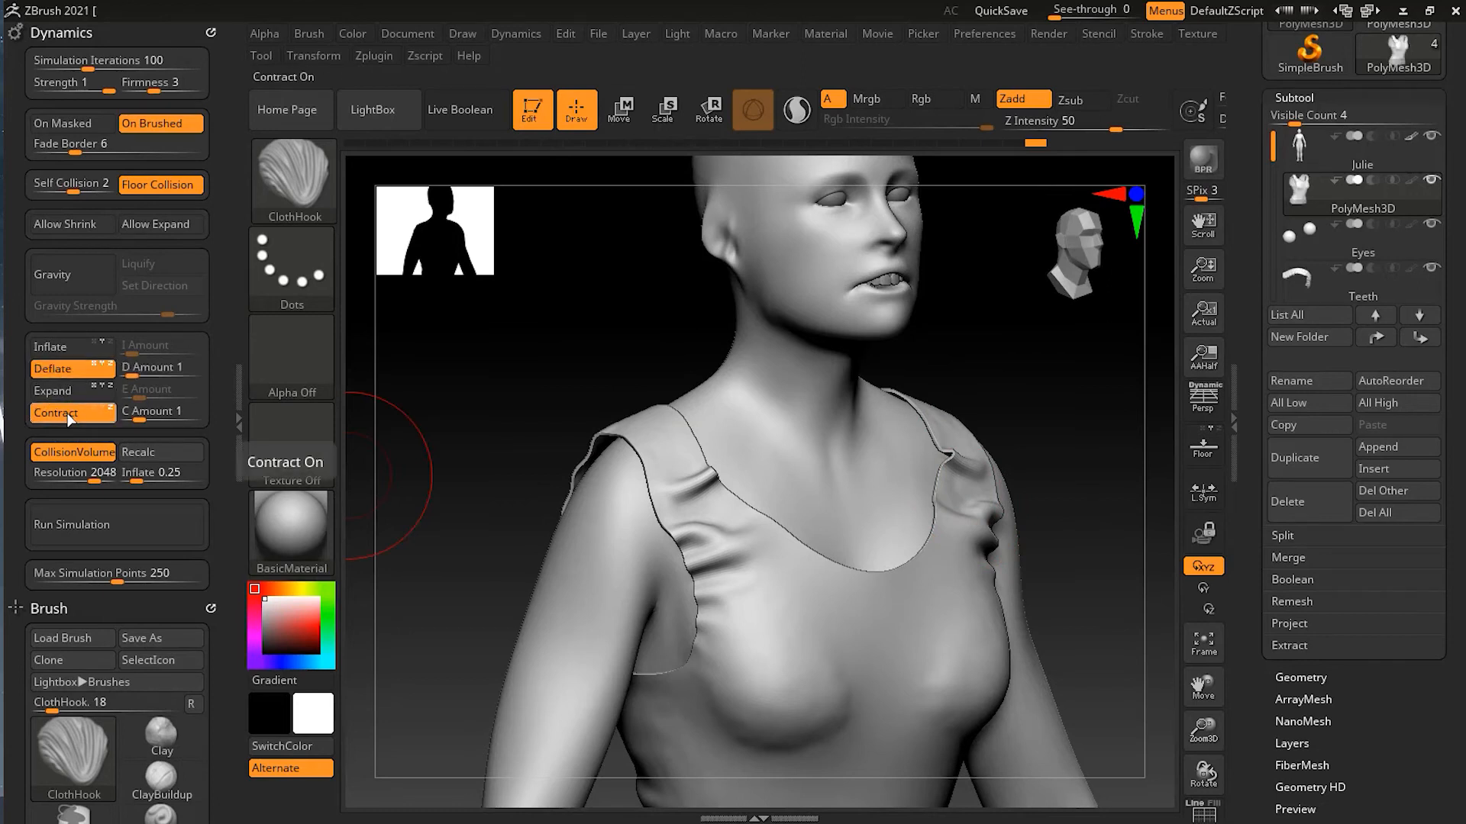
mouse_move(680, 495)
left_mouse_down()
mouse_move(607, 481)
mouse_move(576, 492)
left_mouse_up()
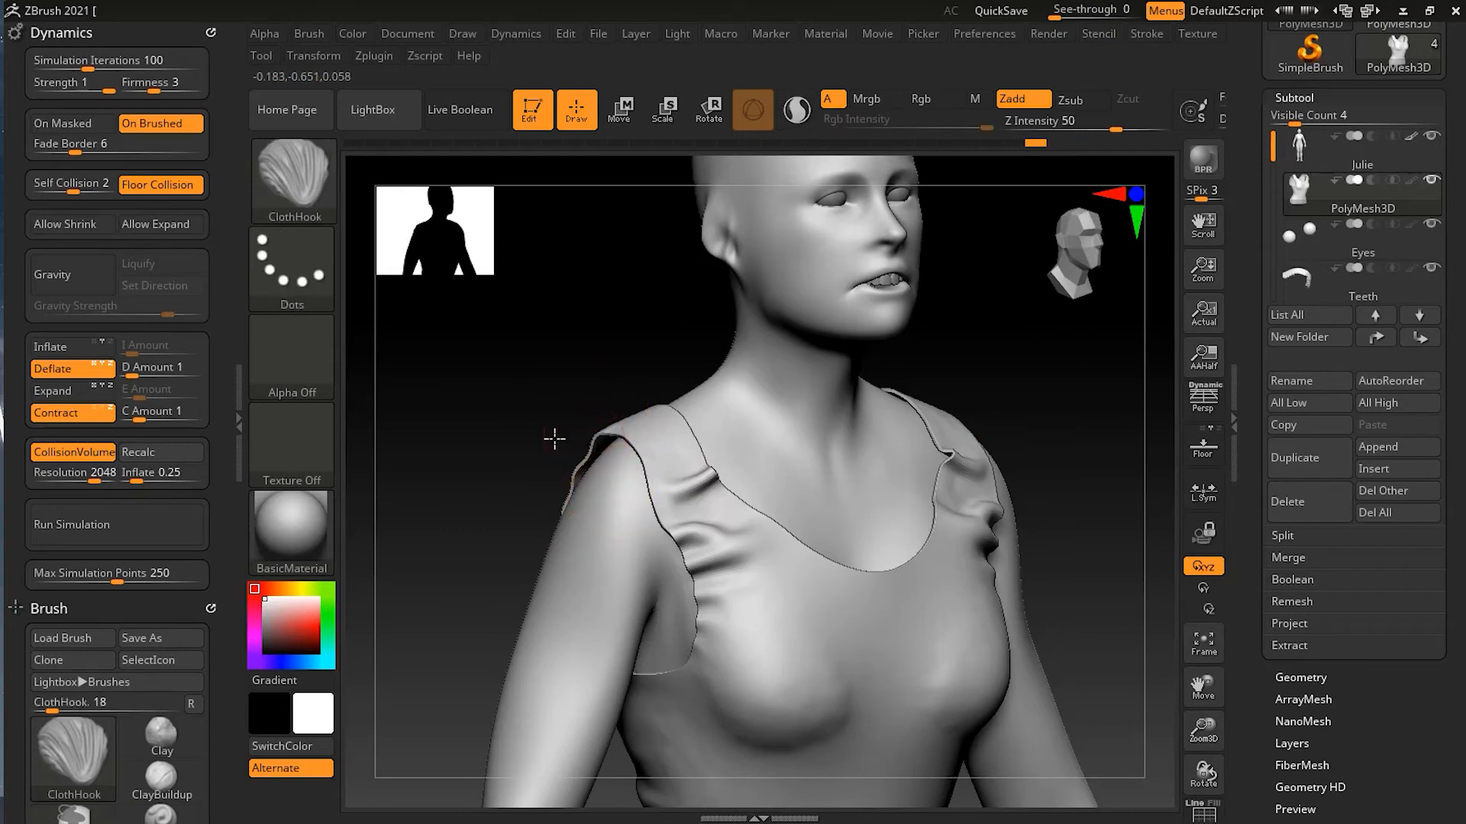
left_click_drag(513, 430, 443, 420)
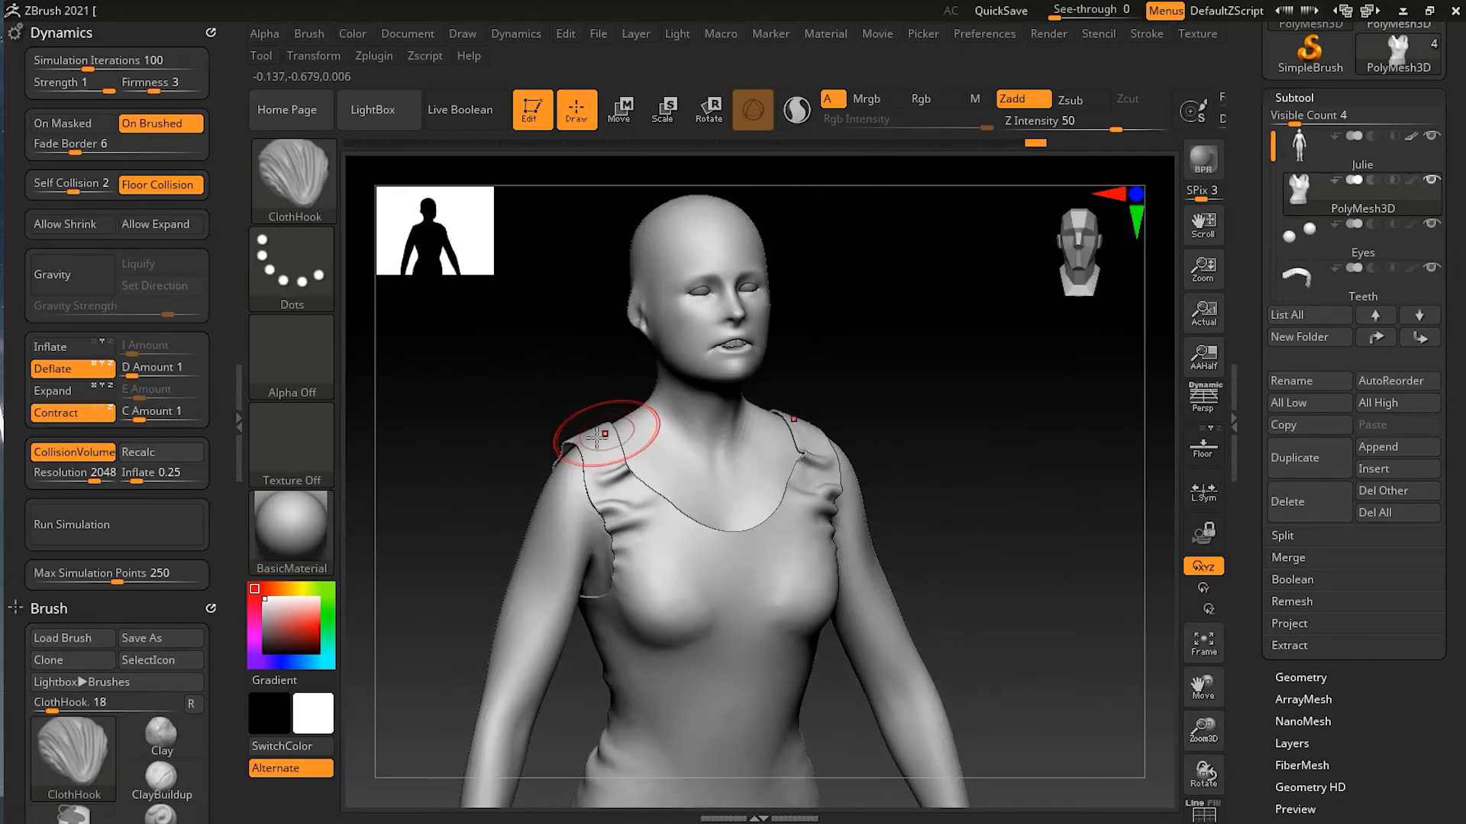
Switch off Contract and Deflate, pull the shoulder strap upward with ClothHook and undo the stroke on the chest.
left_click(79, 416)
left_click(76, 377)
mouse_move(628, 459)
left_mouse_down()
mouse_move(603, 437)
mouse_move(611, 419)
left_mouse_up()
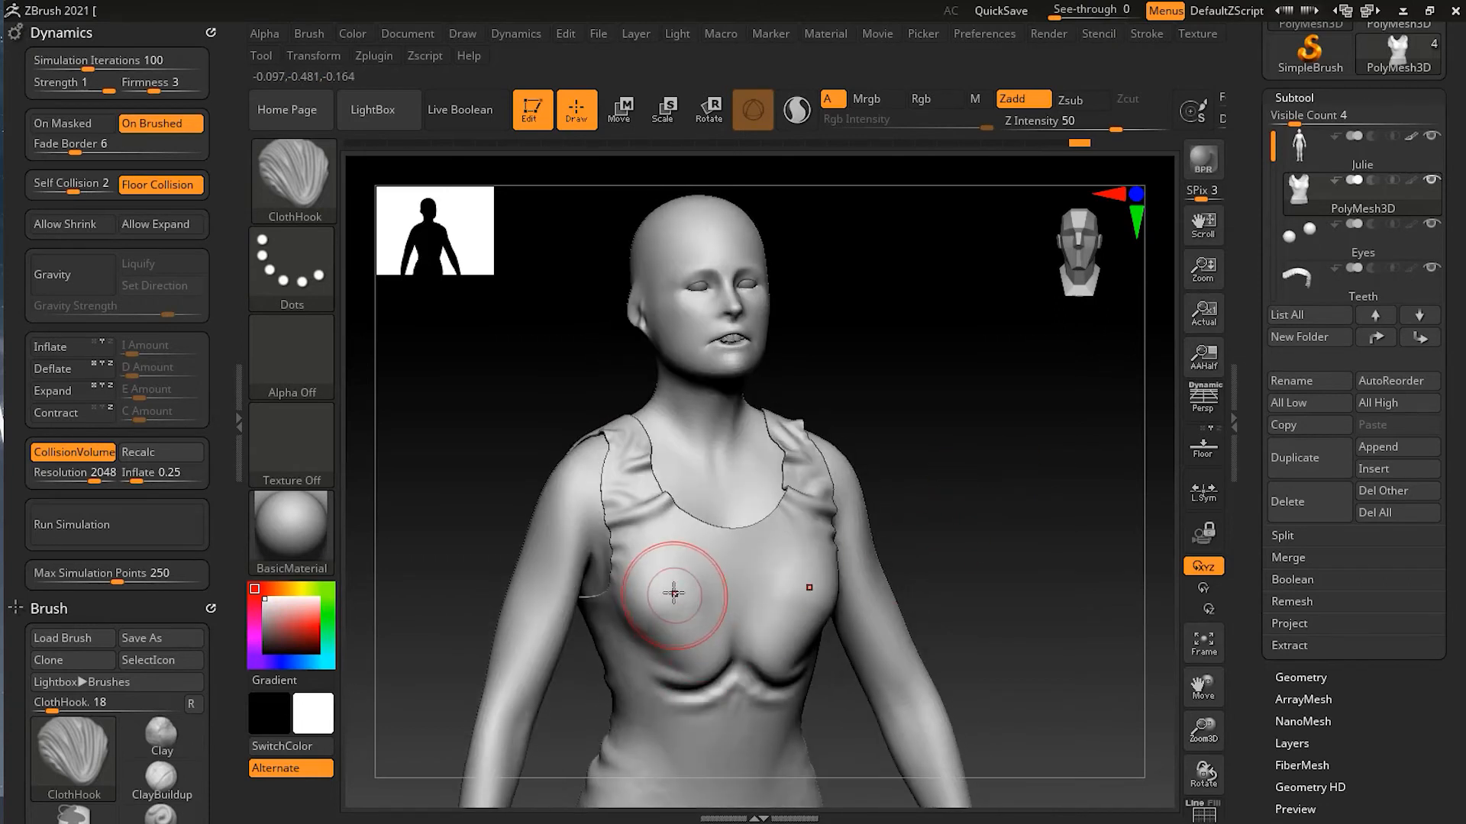
key("ctrl")
key("ctrl+z")
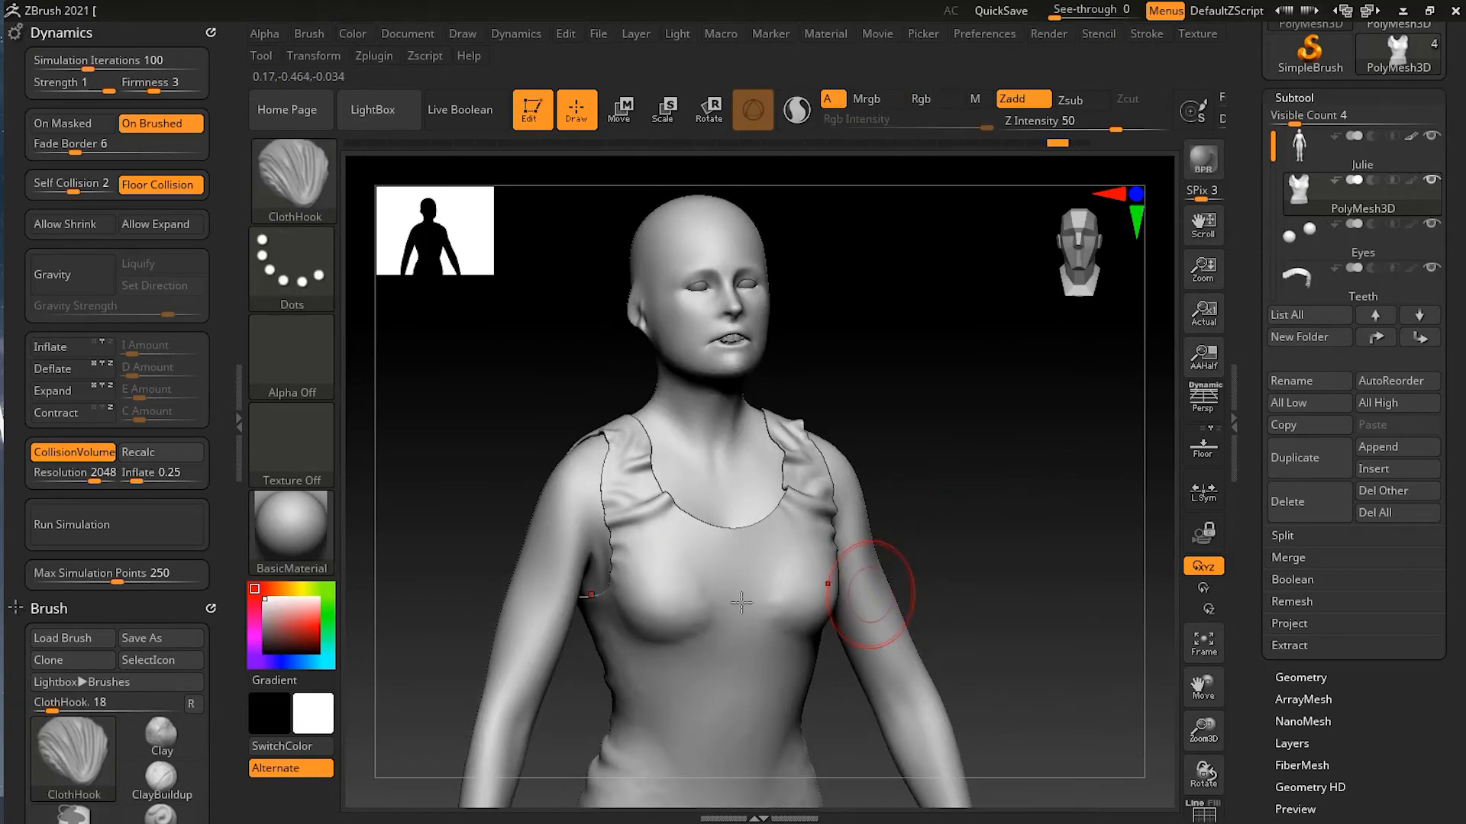
Smooth the folds on the front of the shoulder straps and along the armholes with the SmoothCloth brush.
left_click_drag(651, 515, 640, 525, "shift")
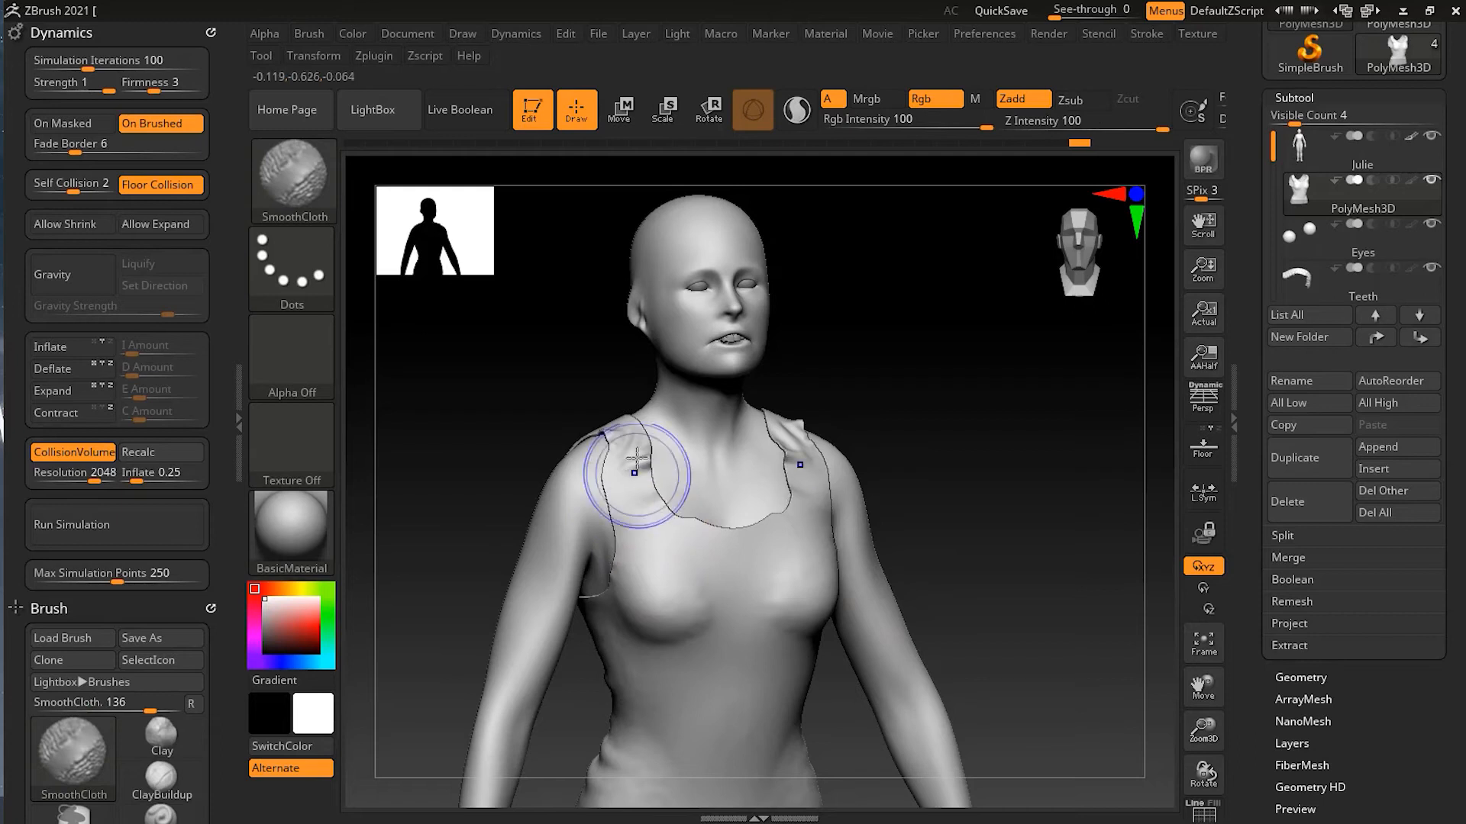
left_click_drag(617, 441, 648, 461, "shift")
mouse_move(929, 478)
left_mouse_down()
mouse_move(675, 475)
mouse_move(590, 452)
left_mouse_up()
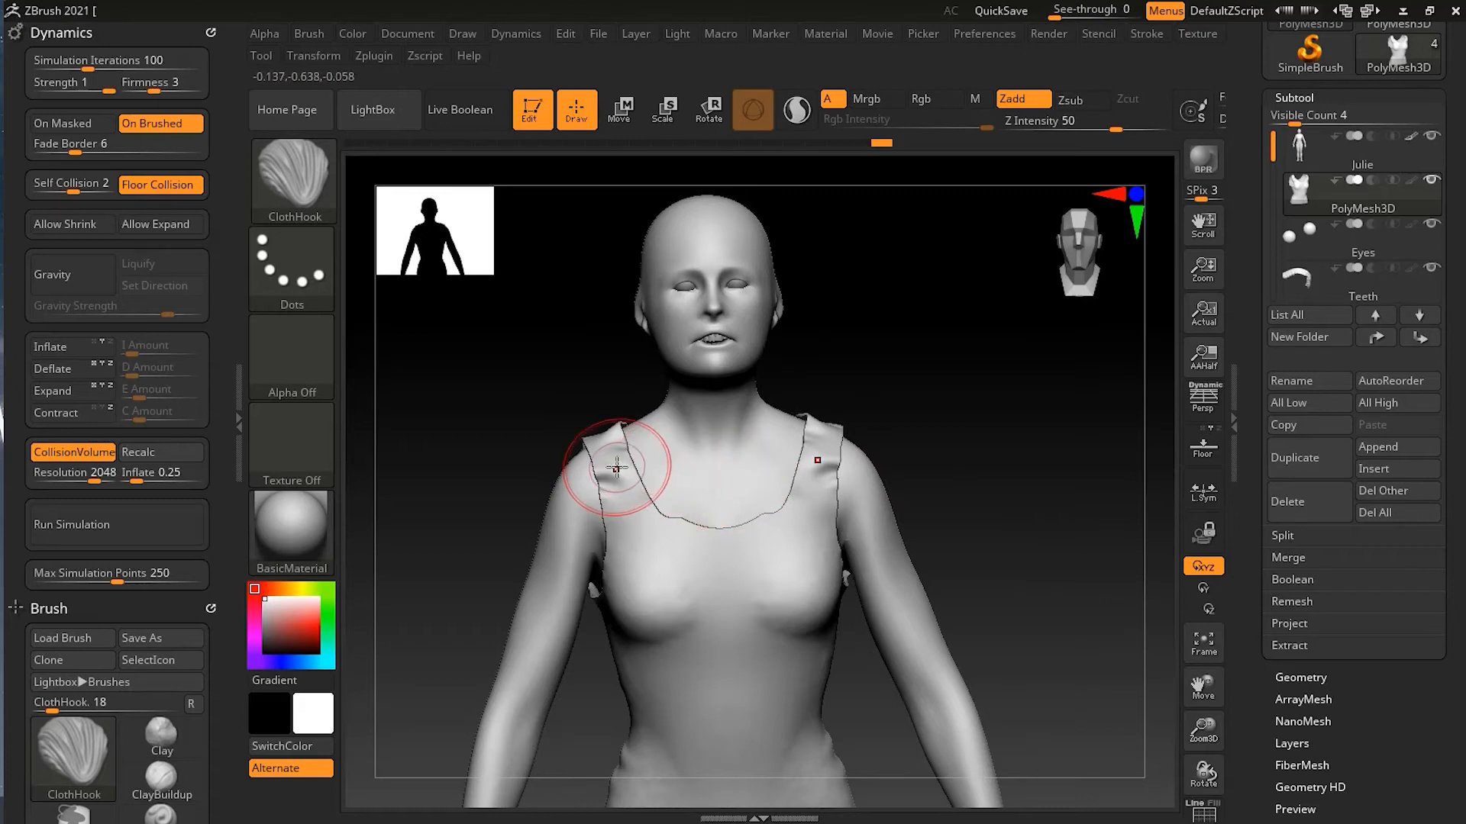
key("shift")
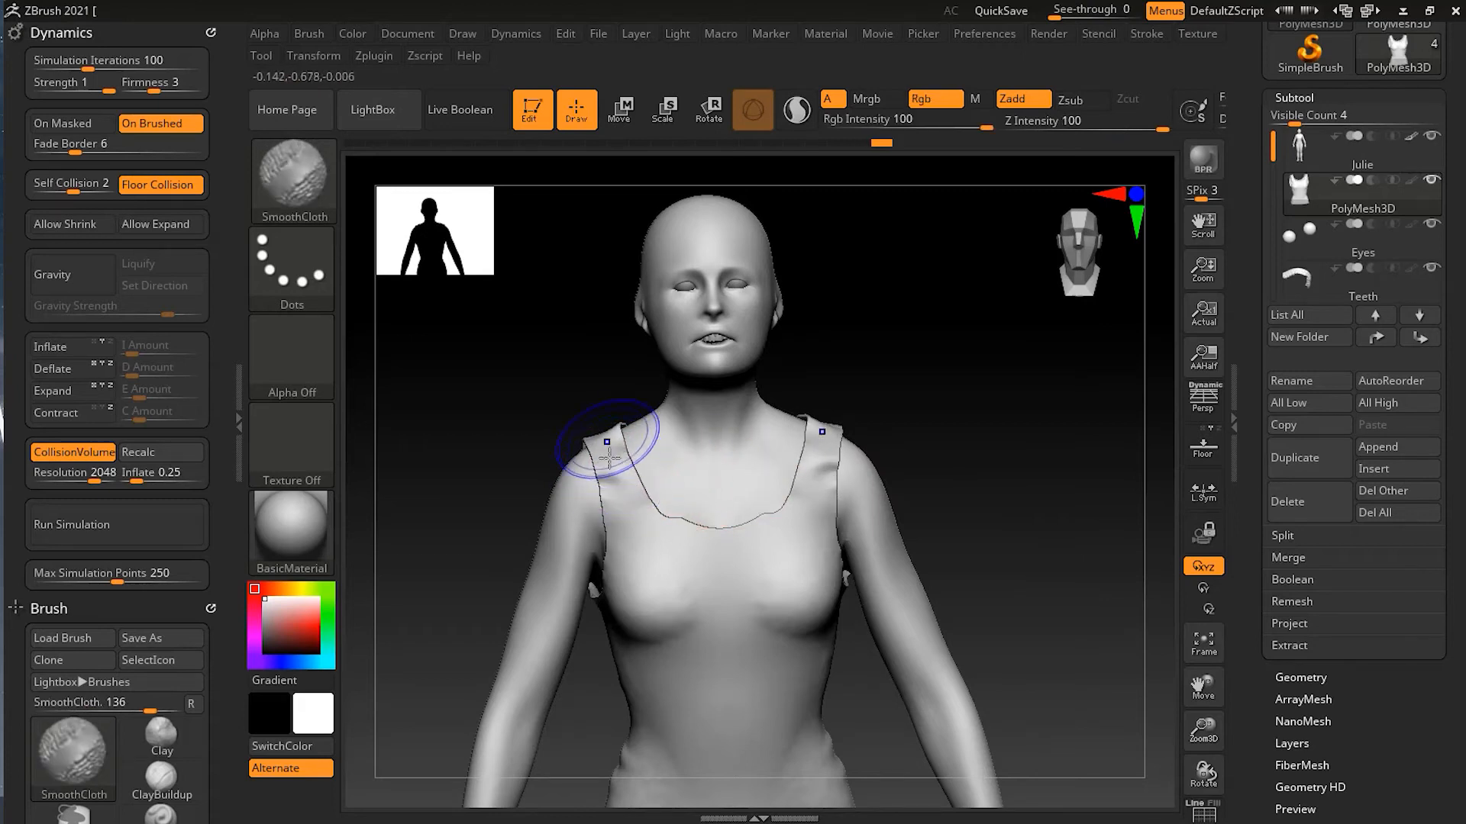
mouse_move(547, 415)
left_mouse_down()
mouse_move(749, 458)
mouse_move(645, 462)
left_mouse_up()
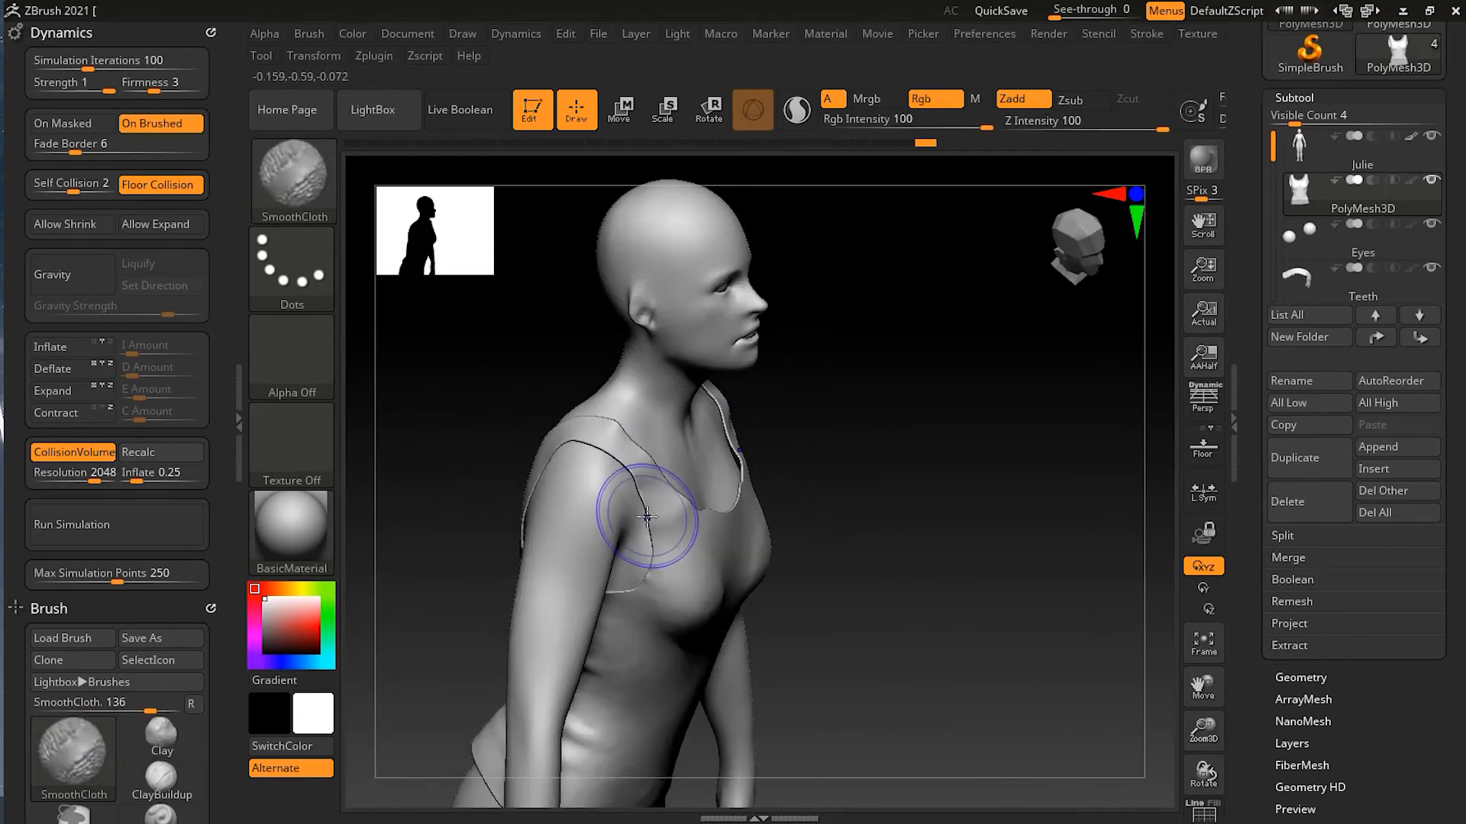
mouse_move(768, 526)
left_mouse_down()
mouse_move(672, 527)
mouse_move(939, 494)
left_mouse_up()
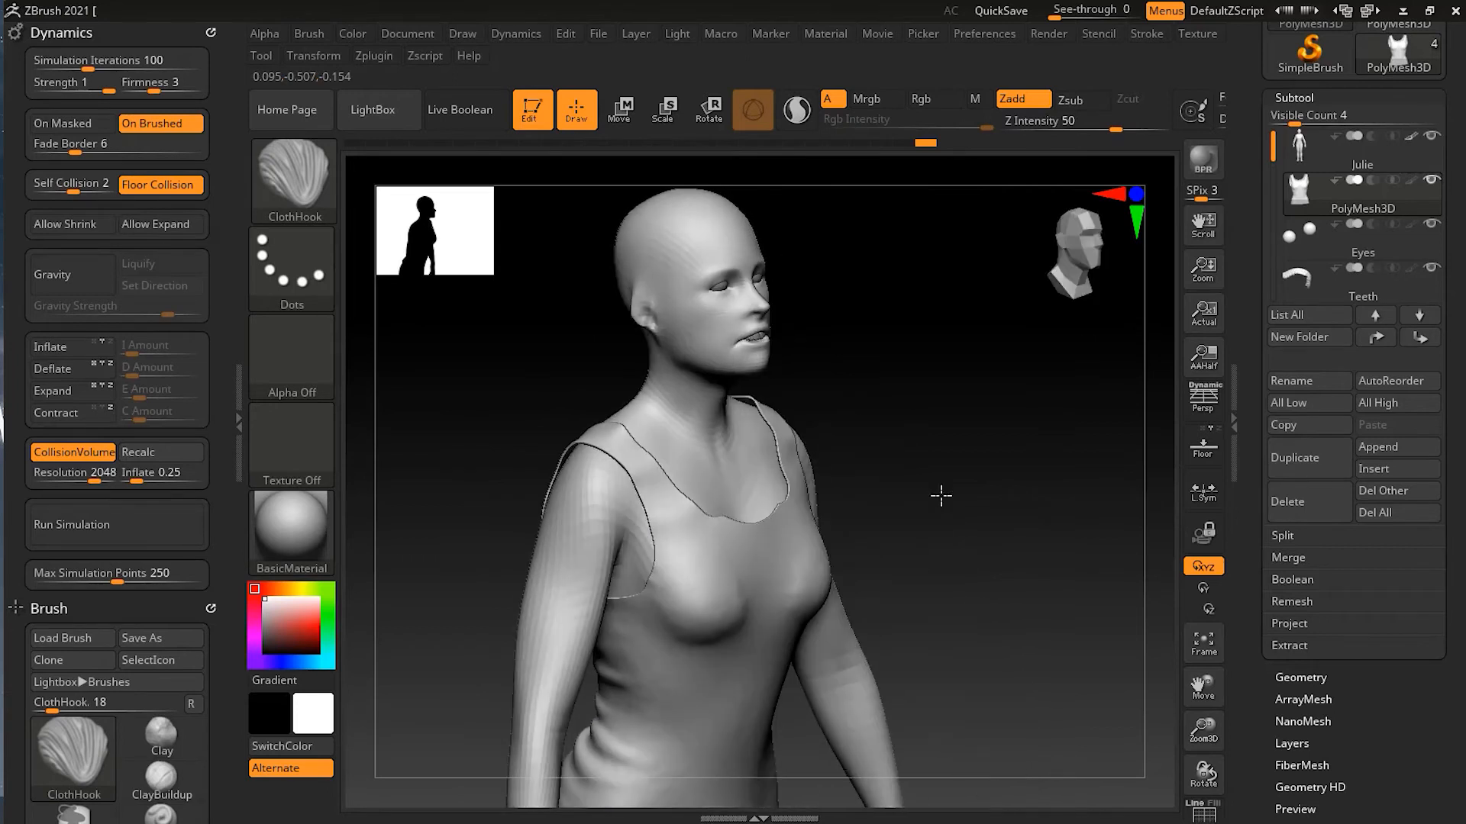
Try the Inflate and Contract dynamics in turn while adjusting the shoulder strap with ClothHook.
left_click(69, 347)
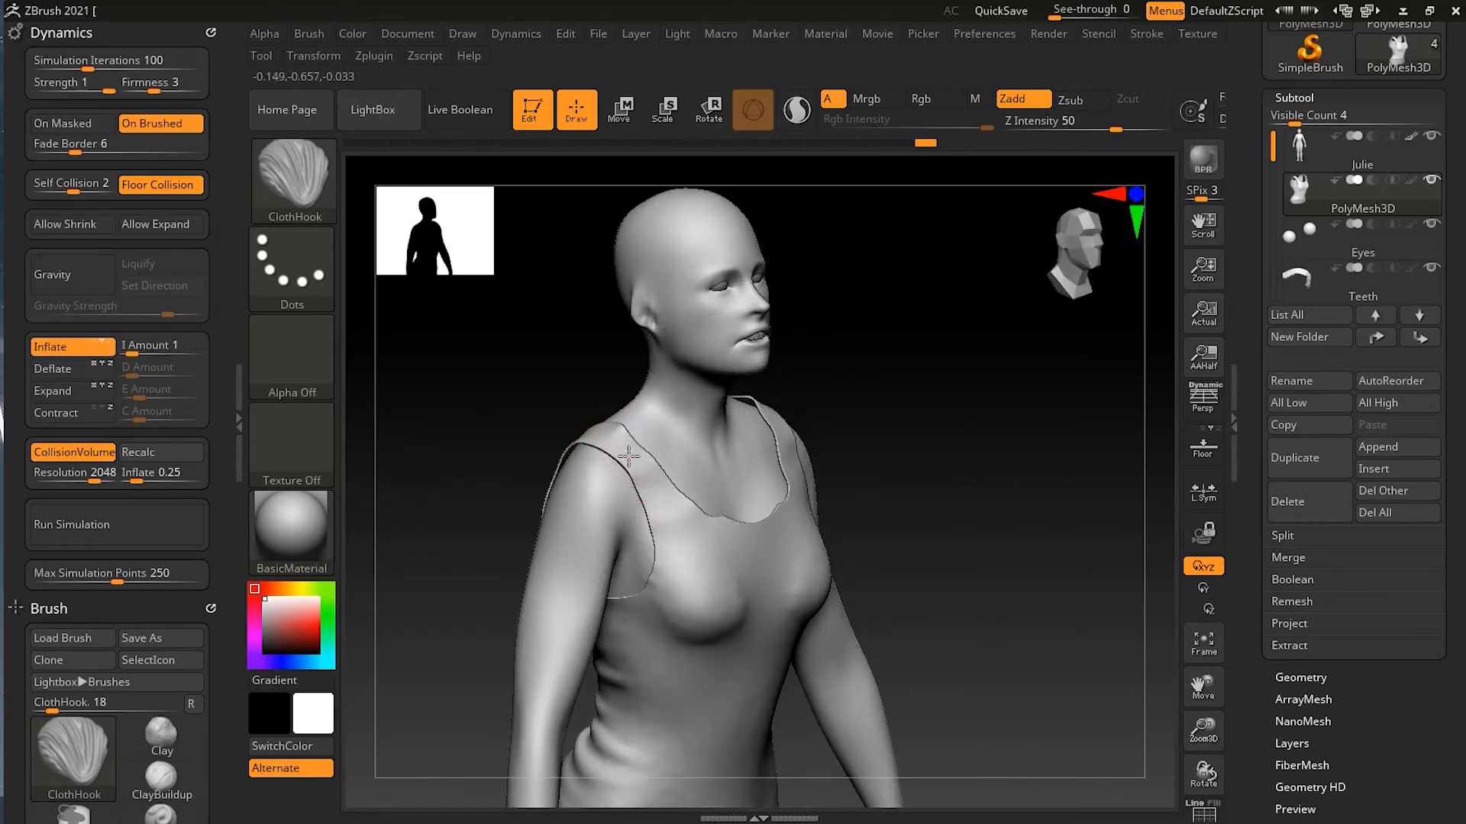
left_click_drag(955, 513, 408, 429)
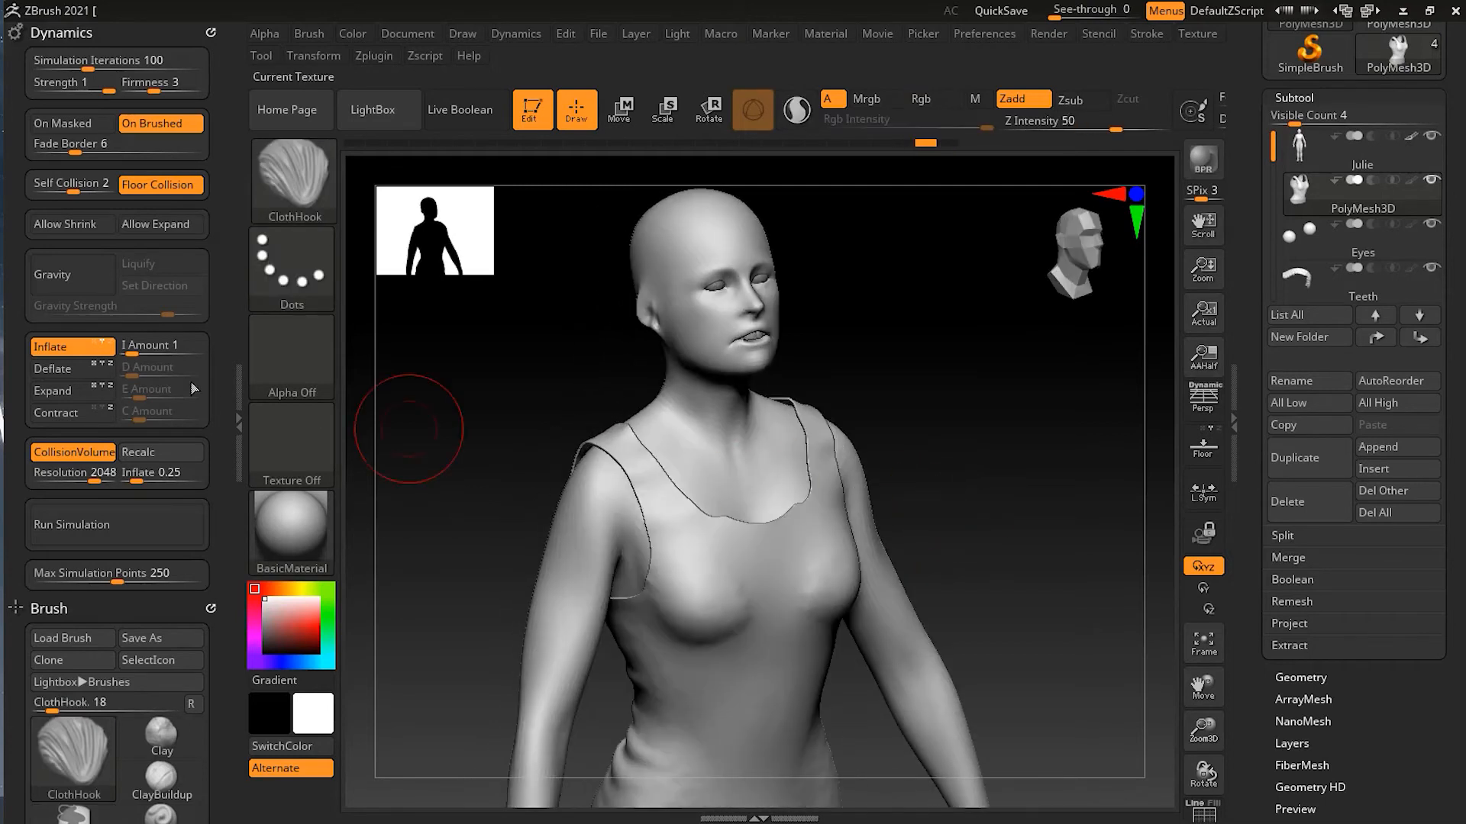
left_click(67, 350)
left_click(61, 412)
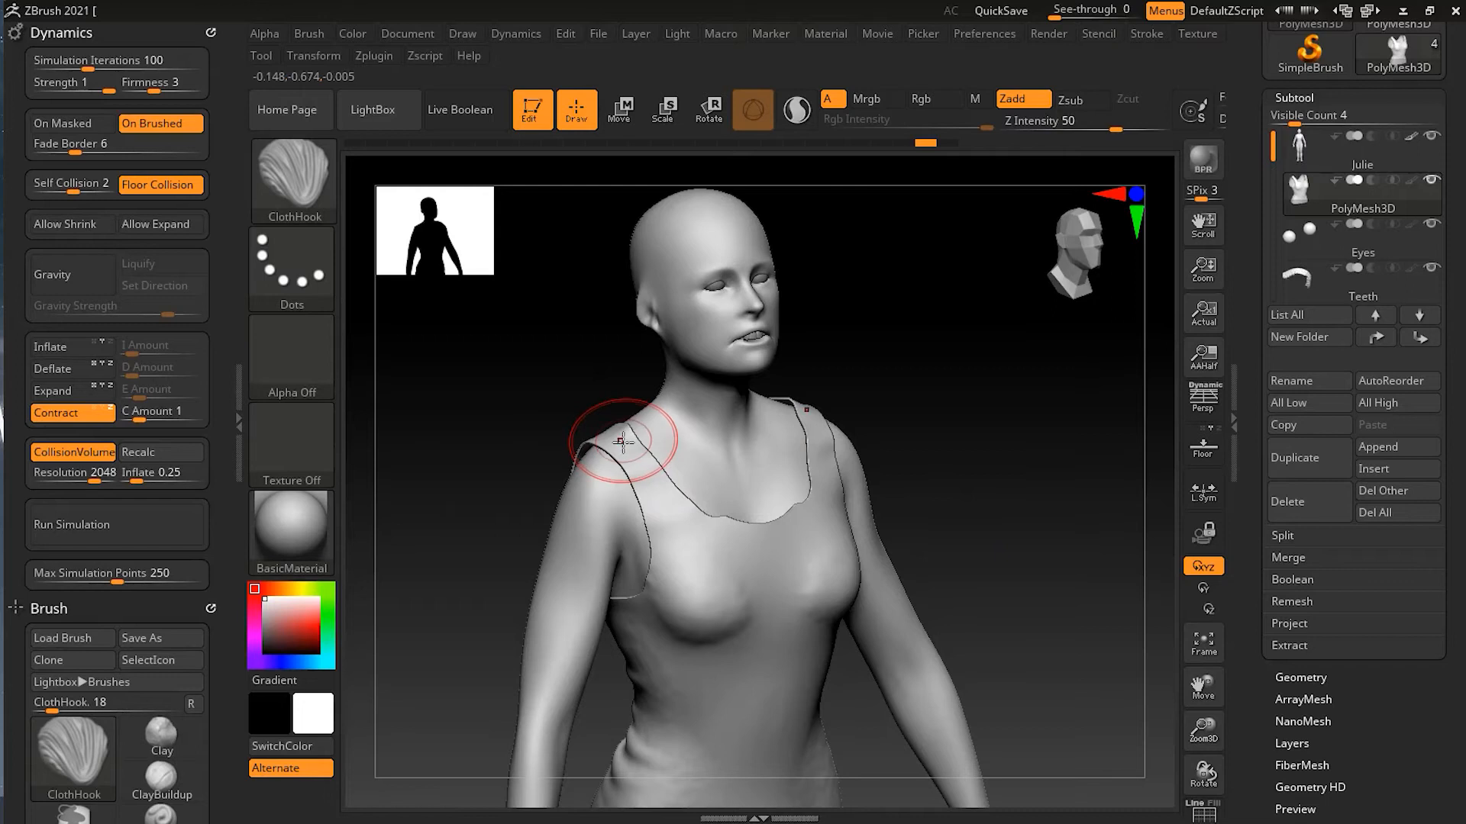
mouse_move(906, 514)
left_mouse_down()
mouse_move(1053, 481)
mouse_move(1040, 479)
left_mouse_up()
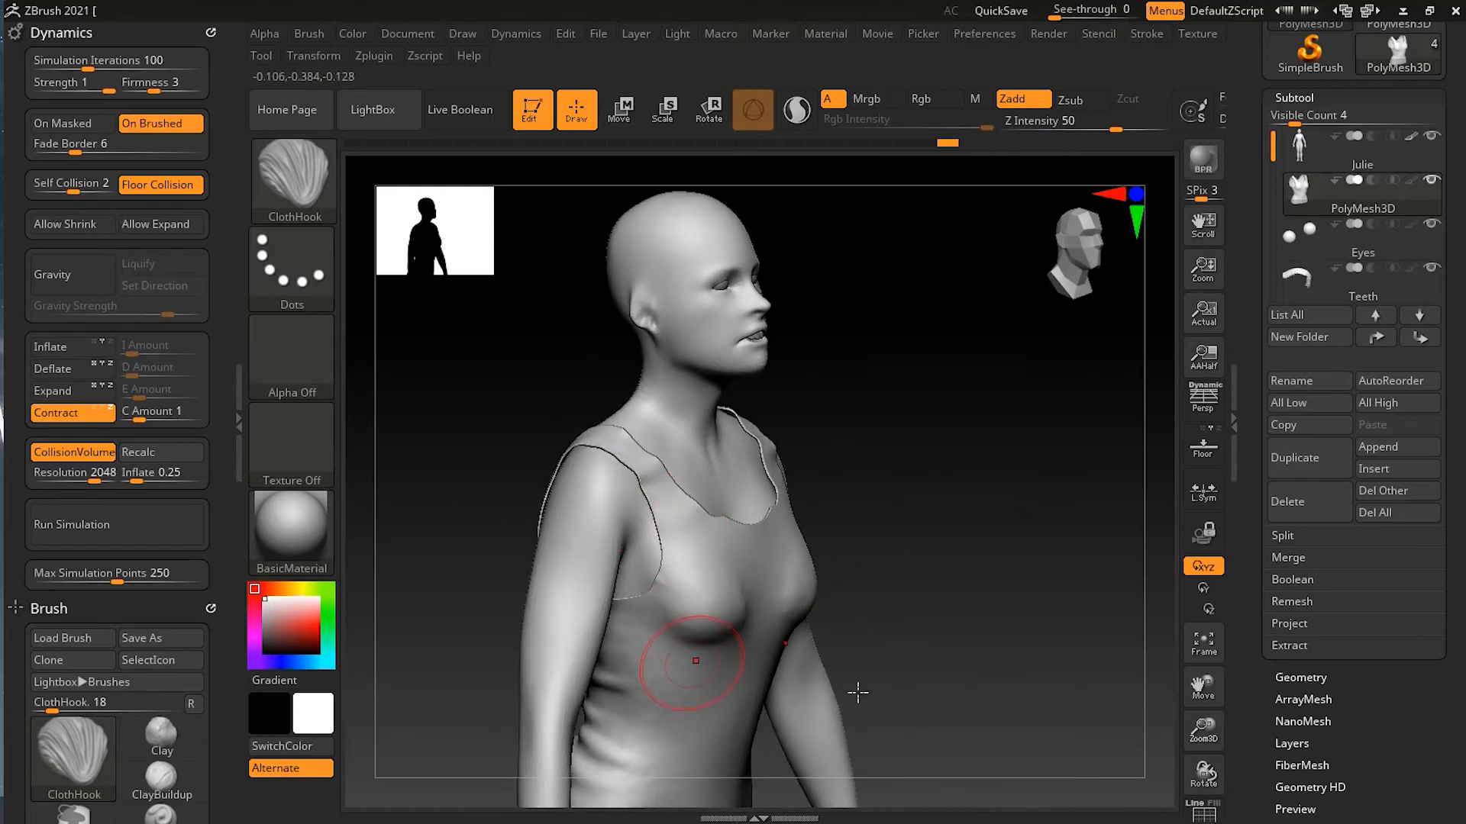
Turn off both Inflate and Contract in the dynamics and pull the fabric below the bust upward with ClothHook.
left_click_drag(858, 687, 949, 625)
left_click(60, 349)
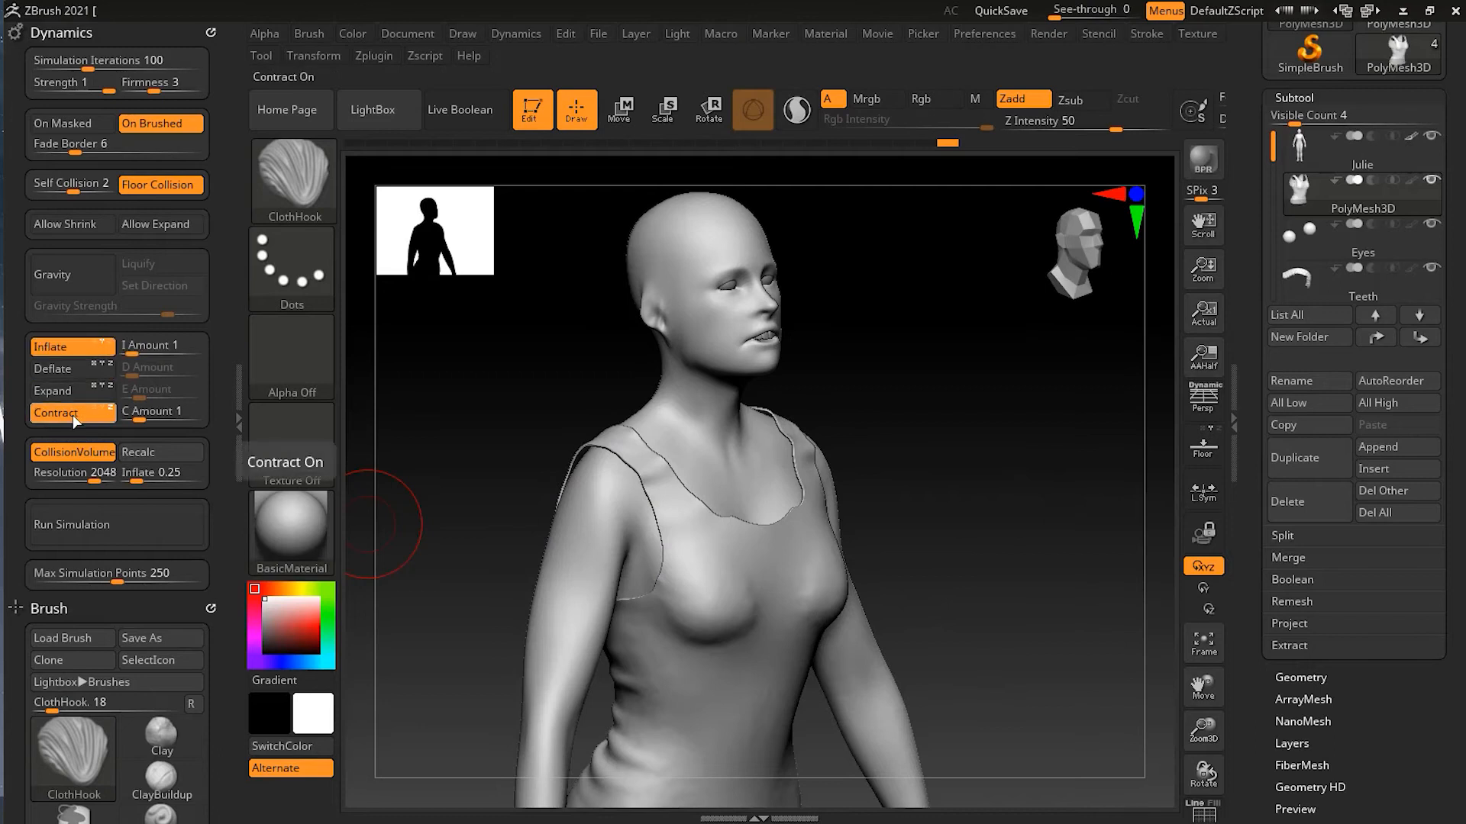
left_click(75, 418)
left_click(93, 341)
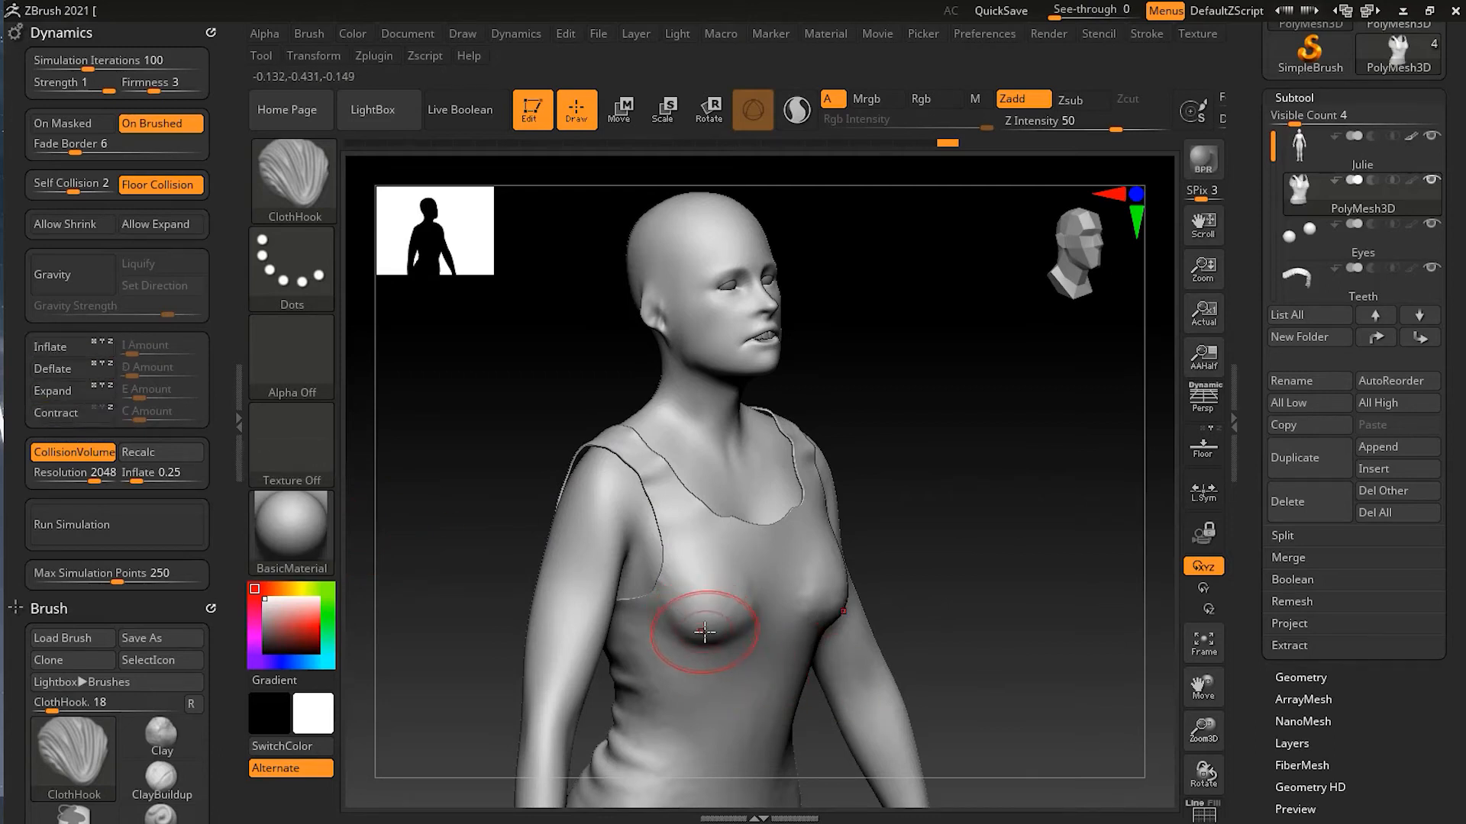
mouse_move(767, 635)
left_mouse_down()
mouse_move(777, 601)
mouse_move(763, 576)
left_mouse_up()
left_click_drag(1069, 559, 872, 571)
Apply a Polish By Features deformation to the tank top.
left_click_drag(1425, 708, 1408, 599)
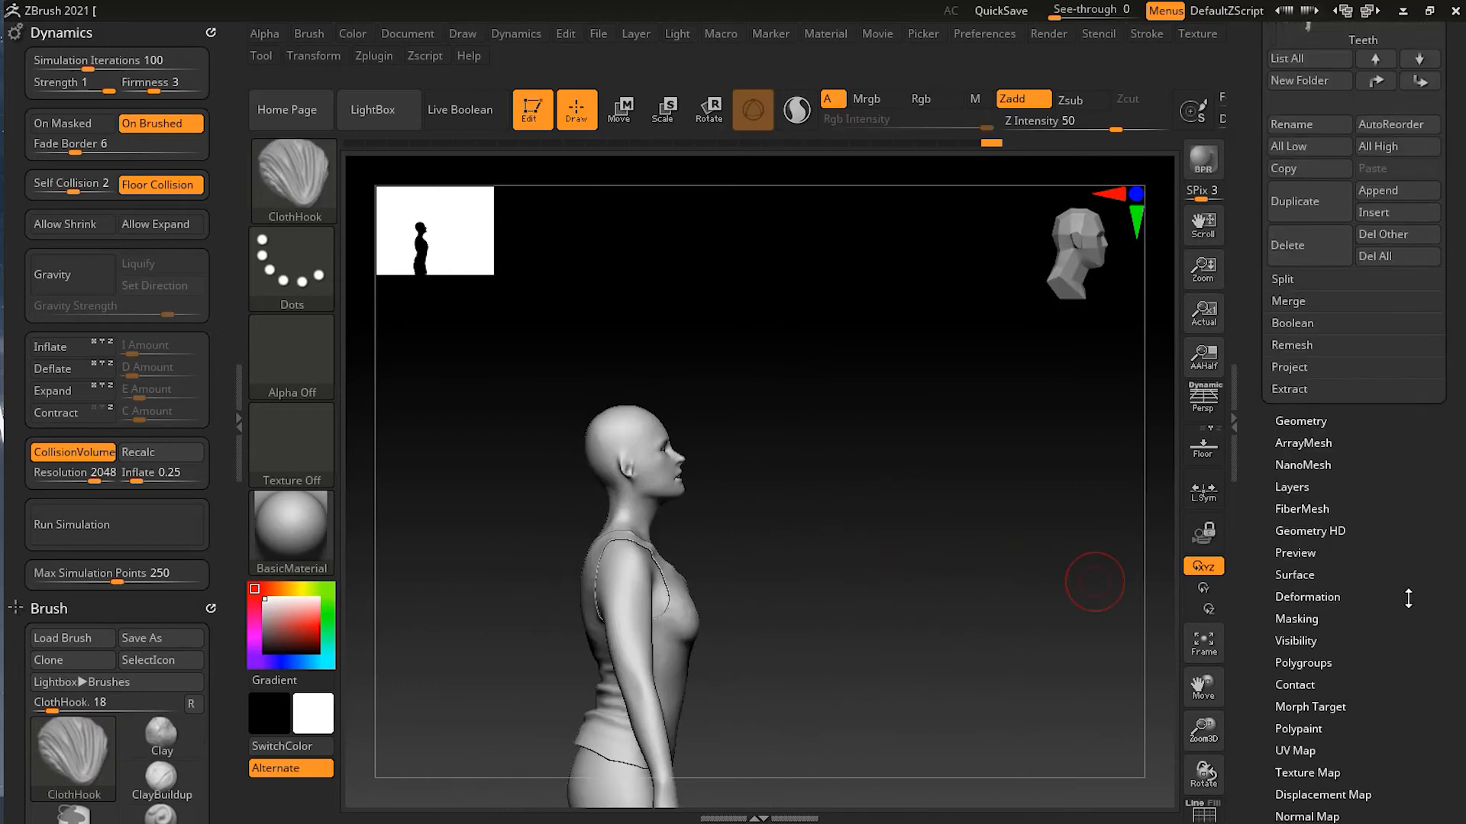
left_click(1341, 597)
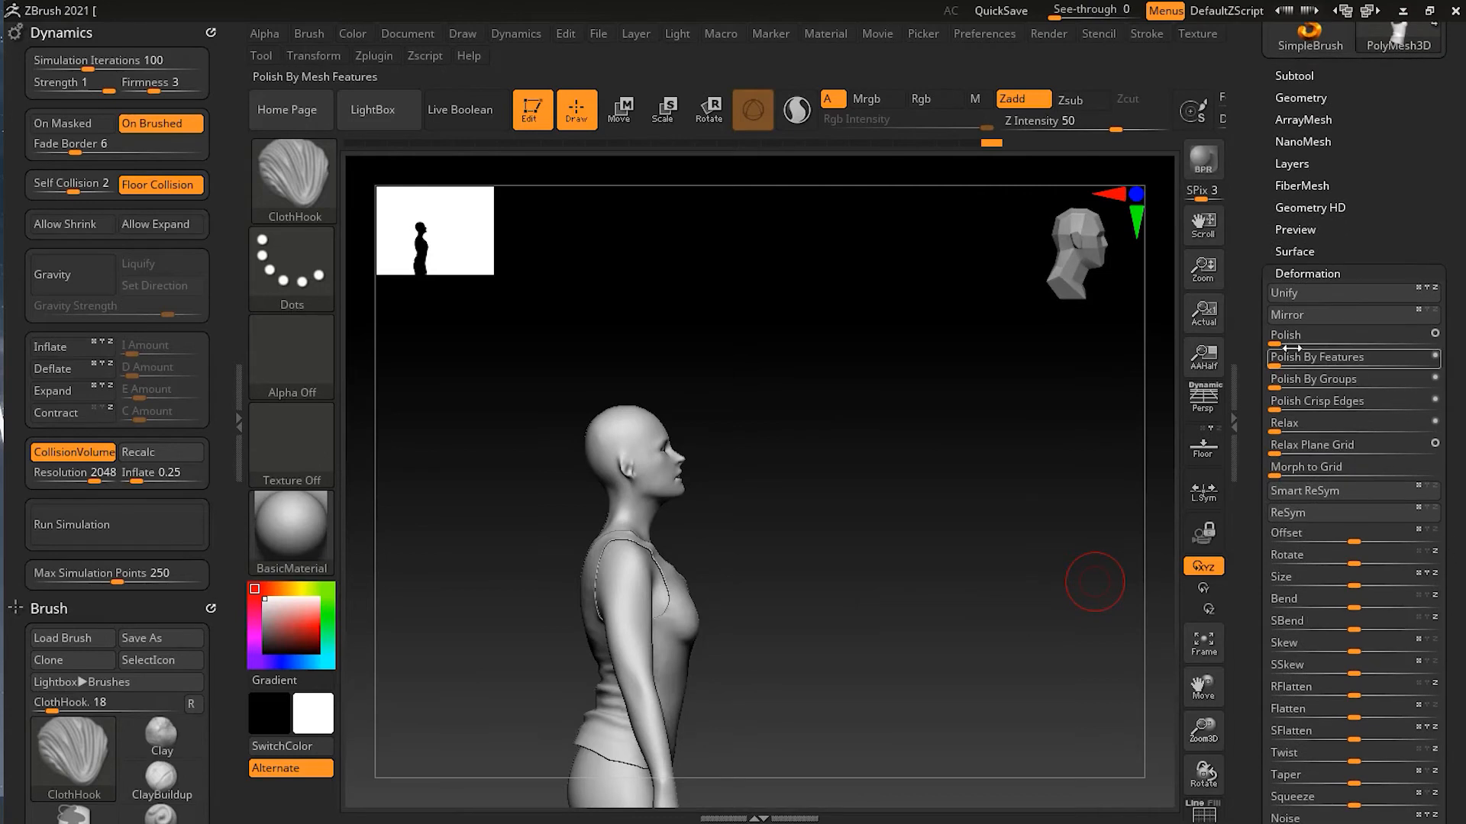
left_click_drag(1283, 362, 1458, 373)
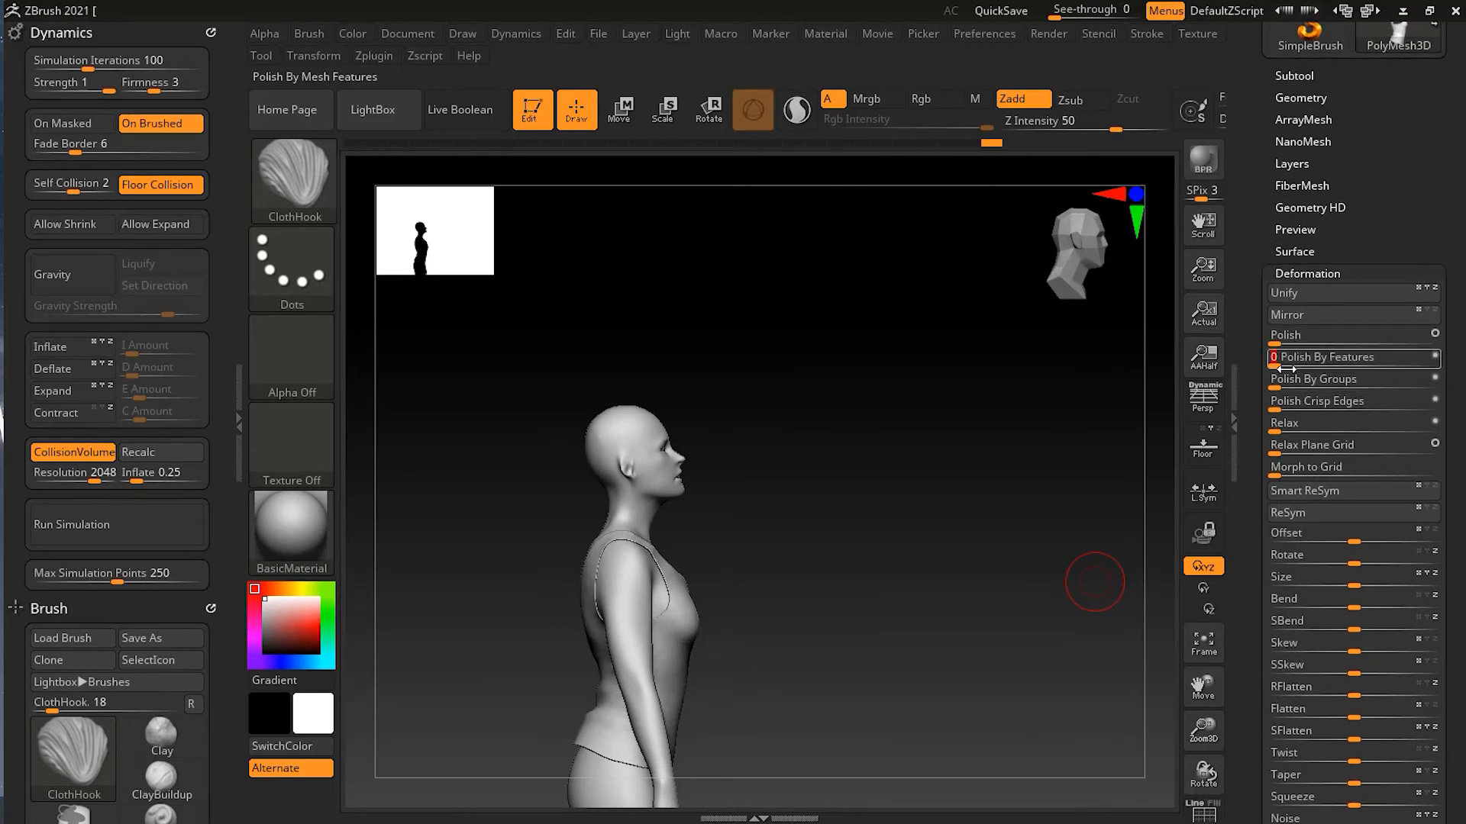
Smooth the upper back of the tank top with SmoothCloth and check it from the front.
left_click_drag(901, 569, 820, 572)
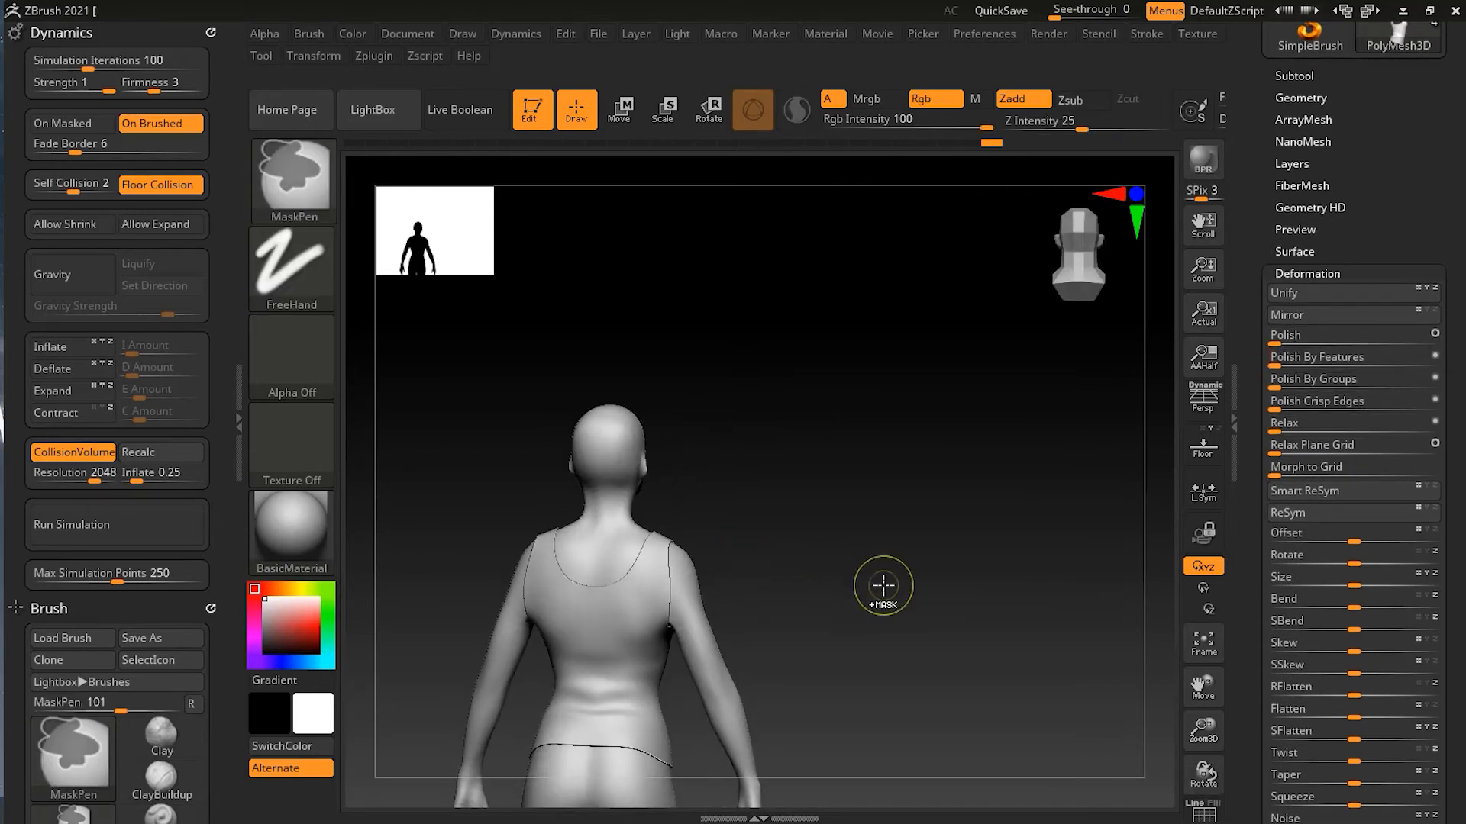
left_click_drag(916, 572, 919, 576)
mouse_move(635, 592)
left_mouse_down("shift")
mouse_move(622, 609)
mouse_move(661, 566)
left_mouse_up("shift")
left_click_drag(908, 588, 807, 607)
left_click_drag(920, 517, 964, 601)
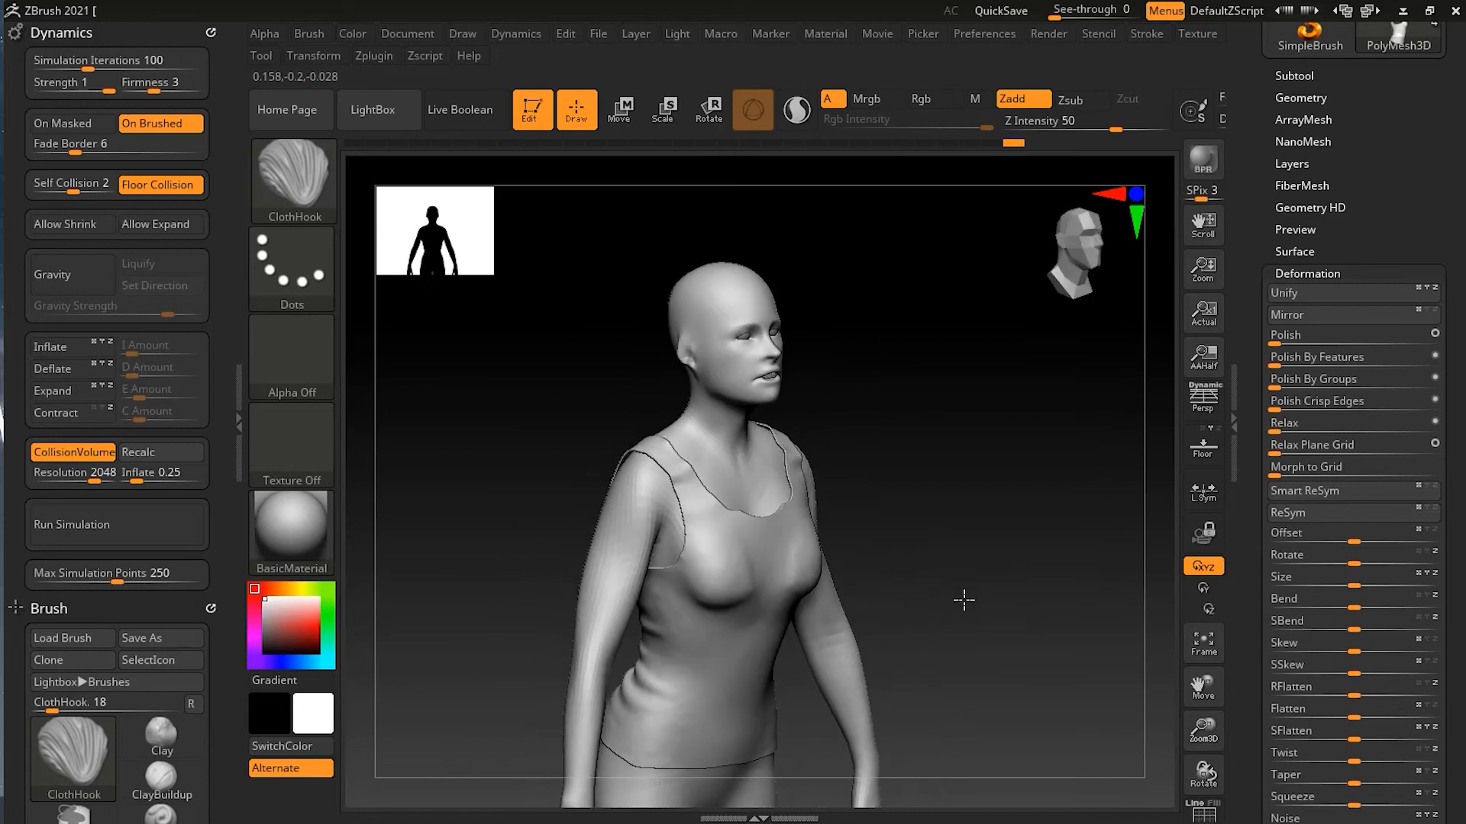
Enable Inflate in the dynamics and run the cloth simulation on the tank top.
left_click(90, 350)
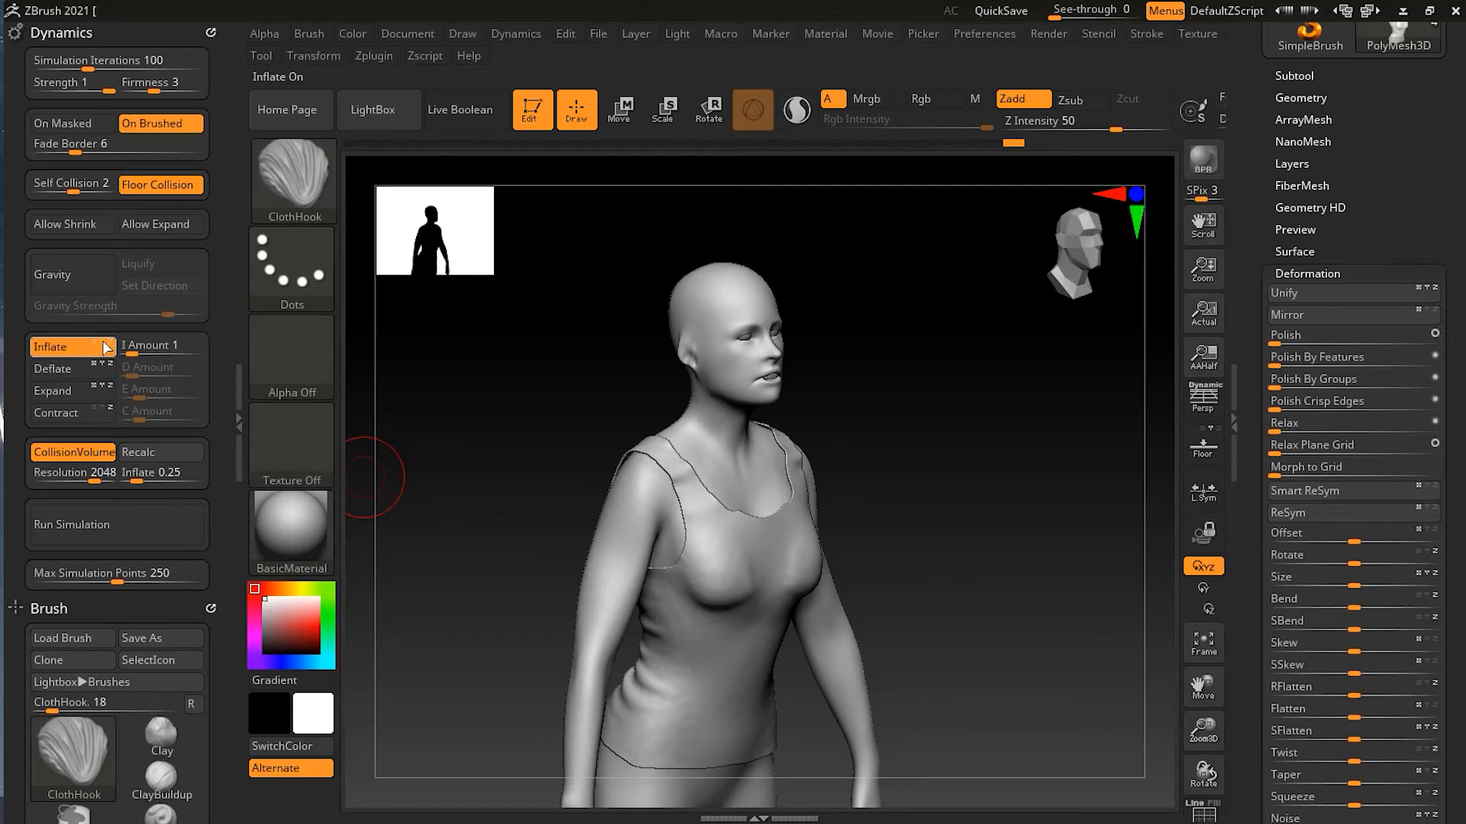
left_click(146, 528)
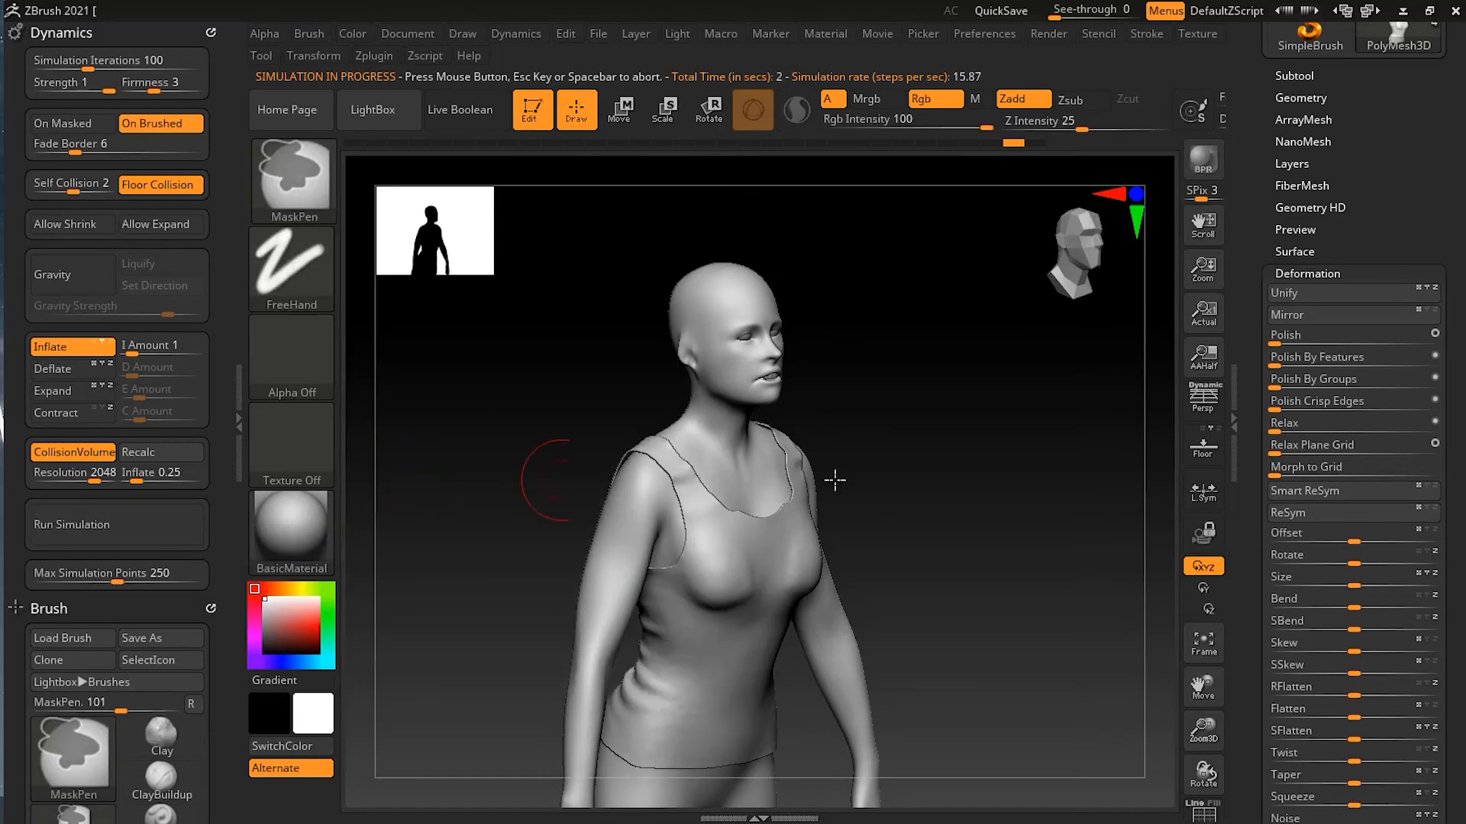
left_click_drag(946, 472, 916, 472)
Mask both shoulder straps of the tank top with the MaskPen brush, front and back.
key("shift")
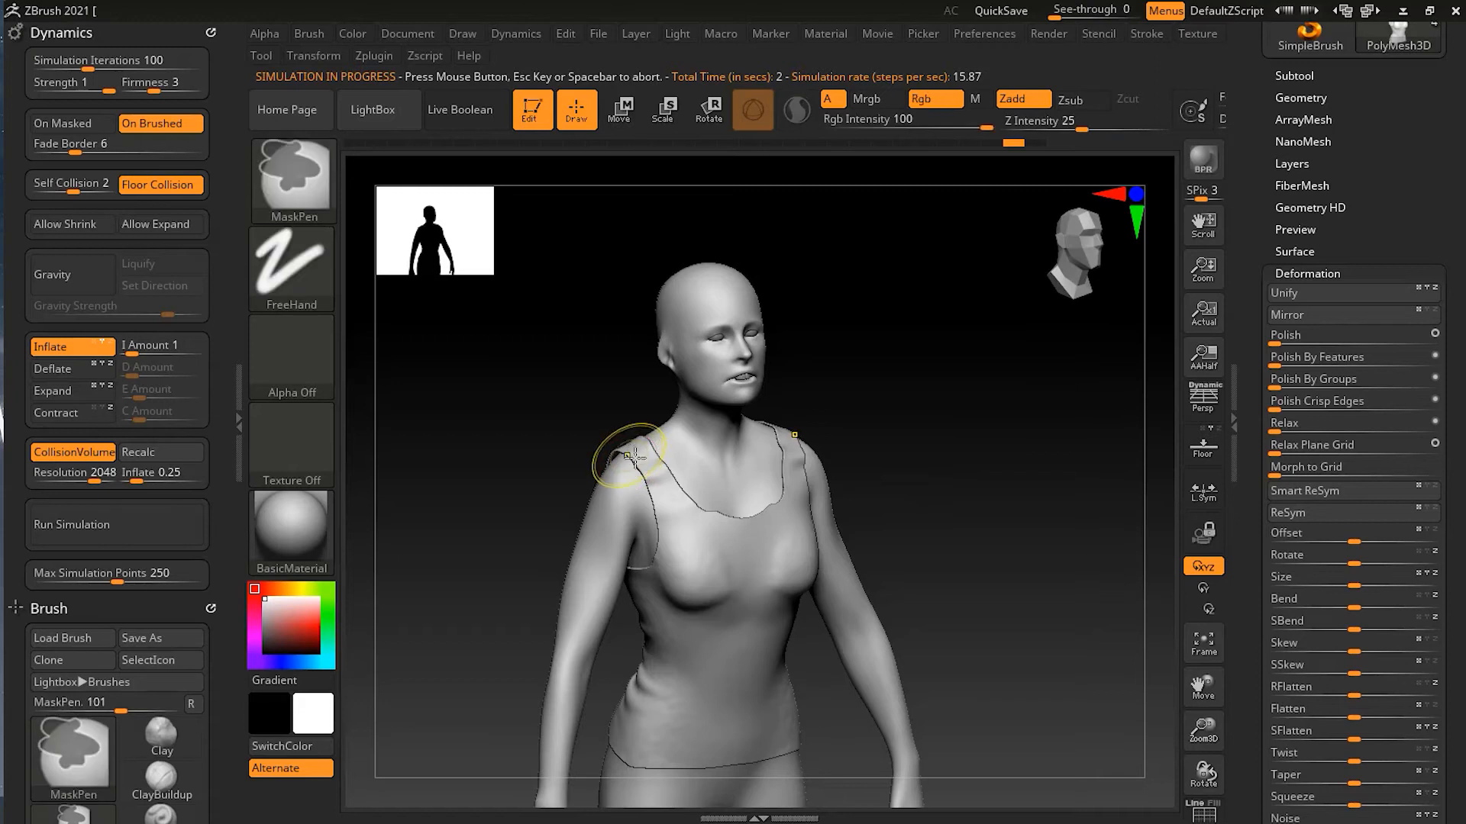
left_click_drag(622, 447, 648, 477, "ctrl")
mouse_move(510, 454)
left_mouse_down()
mouse_move(605, 467)
mouse_move(555, 476)
left_mouse_up()
left_click_drag(815, 513, 687, 510)
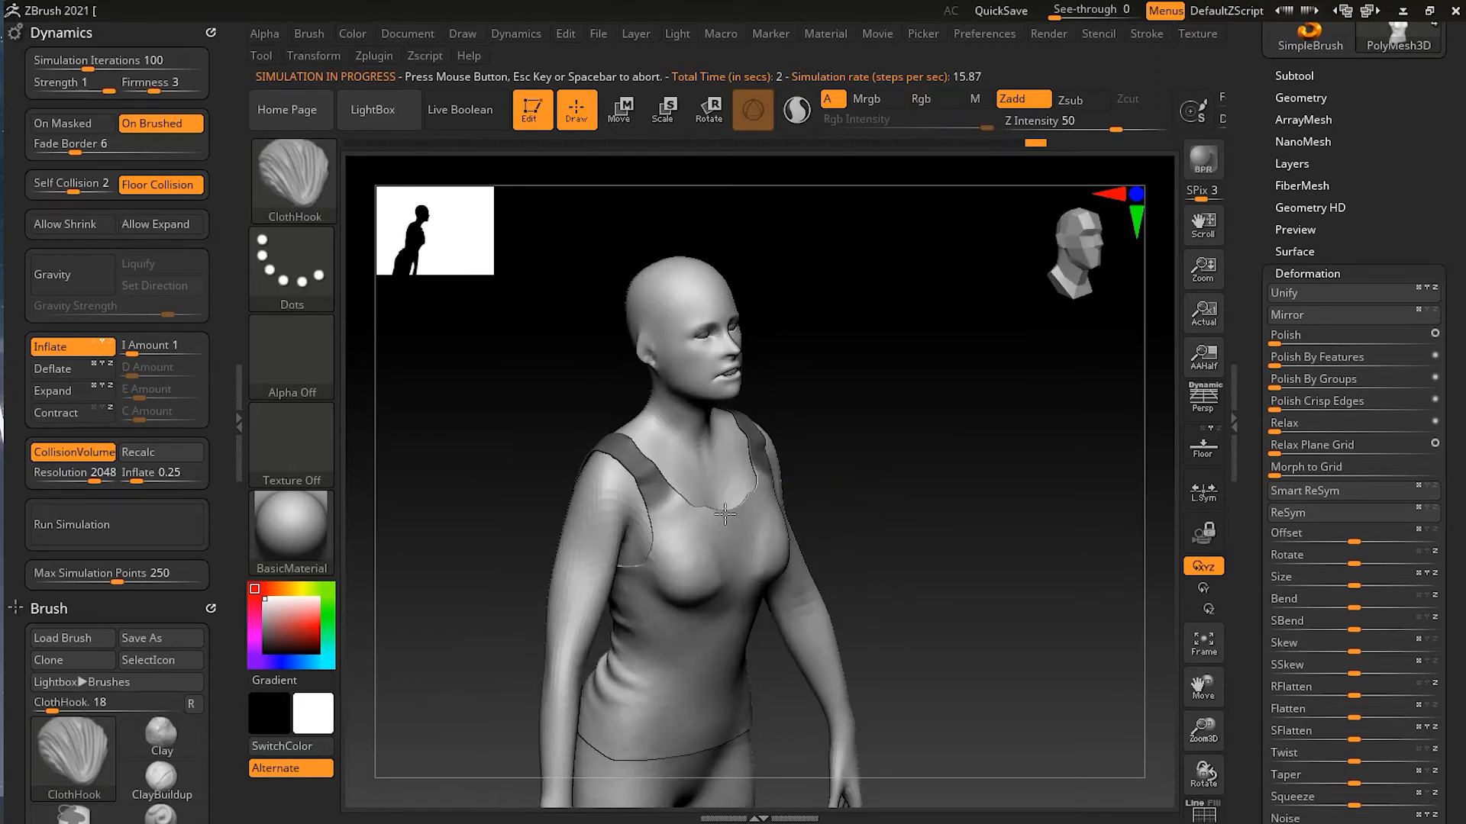
key("ctrl")
left_click_drag(995, 538, 988, 521)
Run the Inflate cloth simulation with the straps masked to form folds around the tank top's waist.
left_click(165, 525)
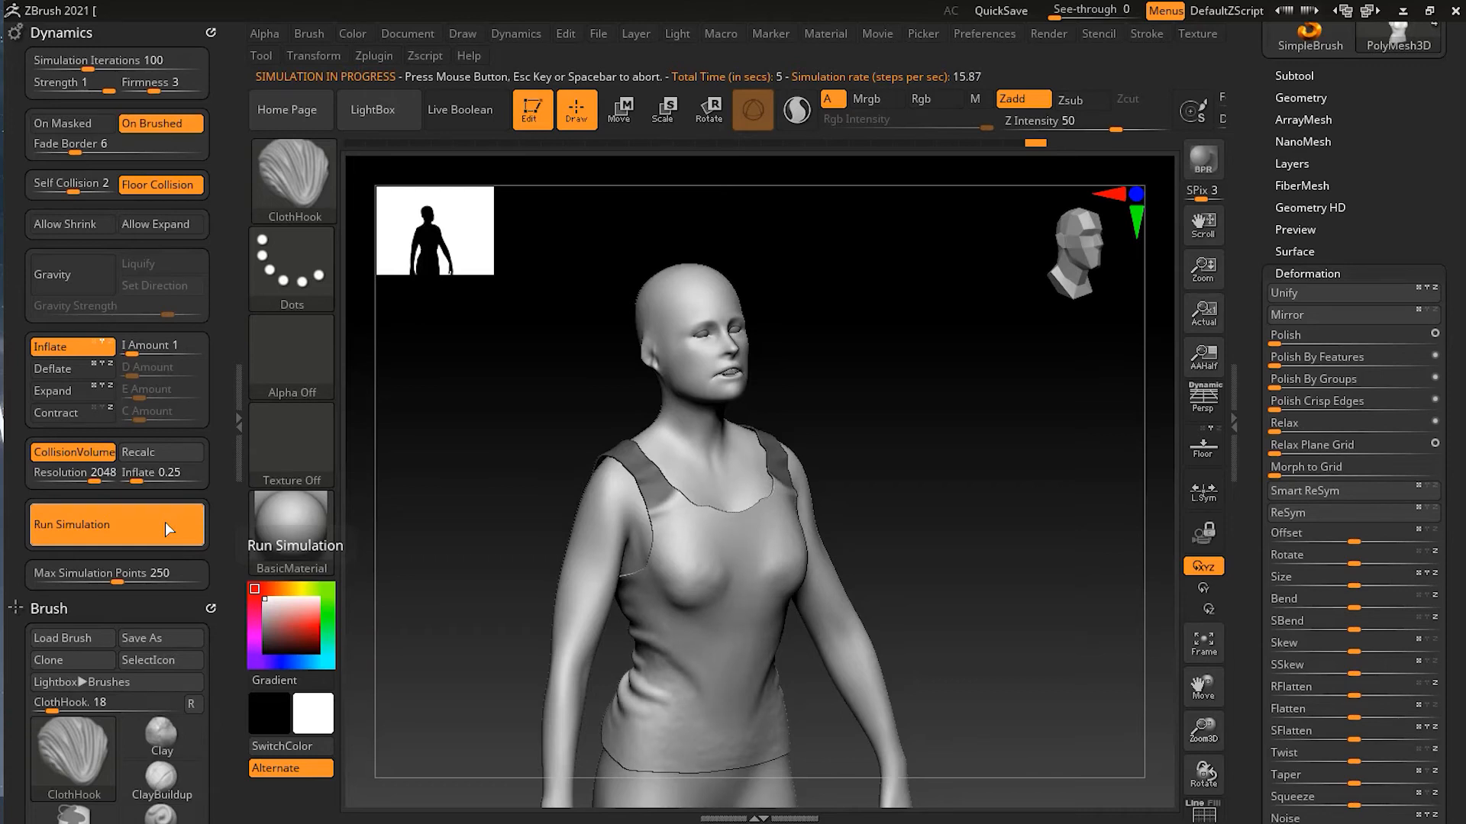
mouse_move(942, 557)
left_mouse_down()
mouse_move(897, 544)
mouse_move(1074, 557)
mouse_move(752, 634)
left_mouse_up()
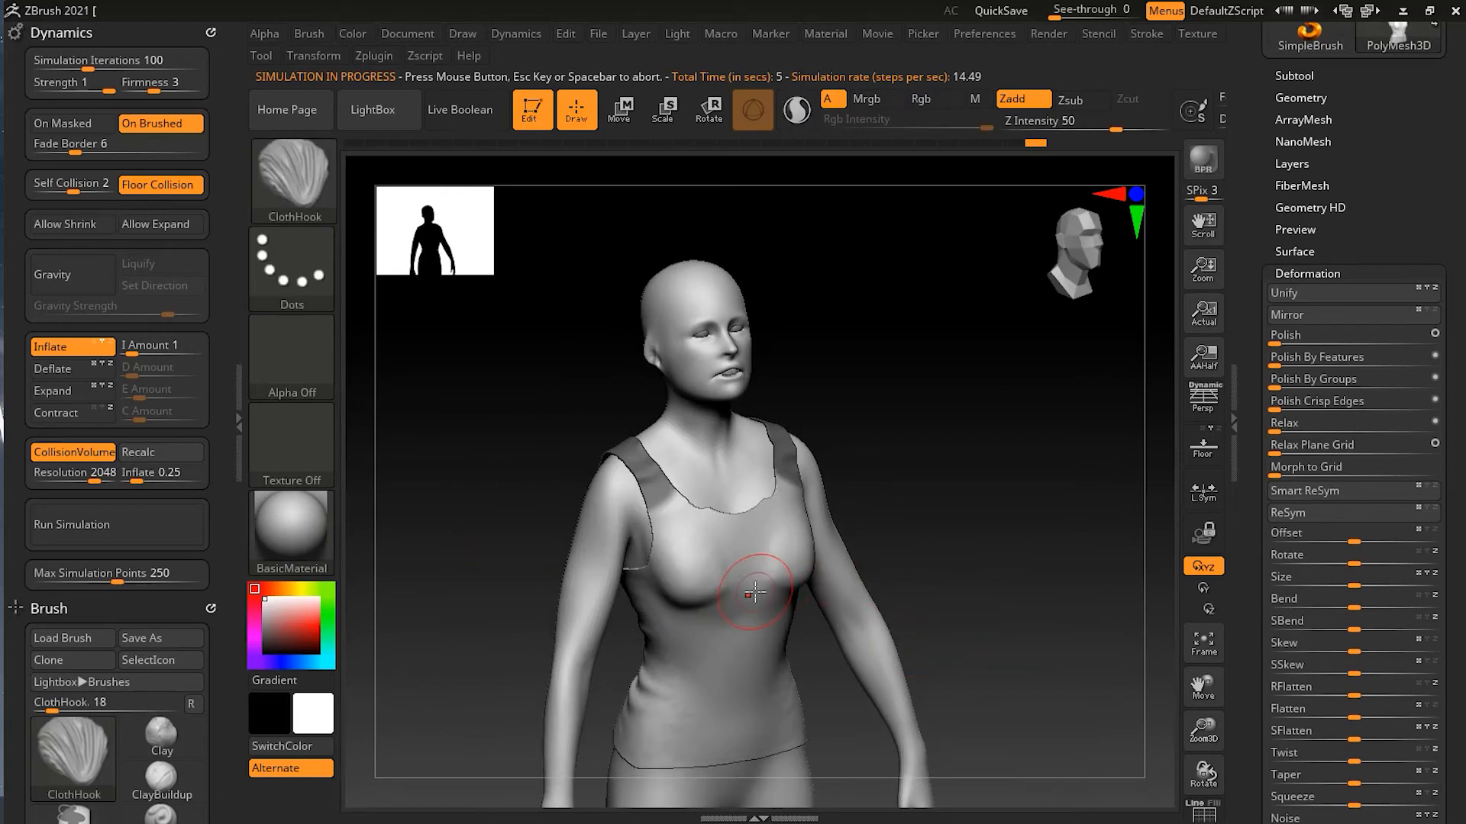
left_click(130, 533)
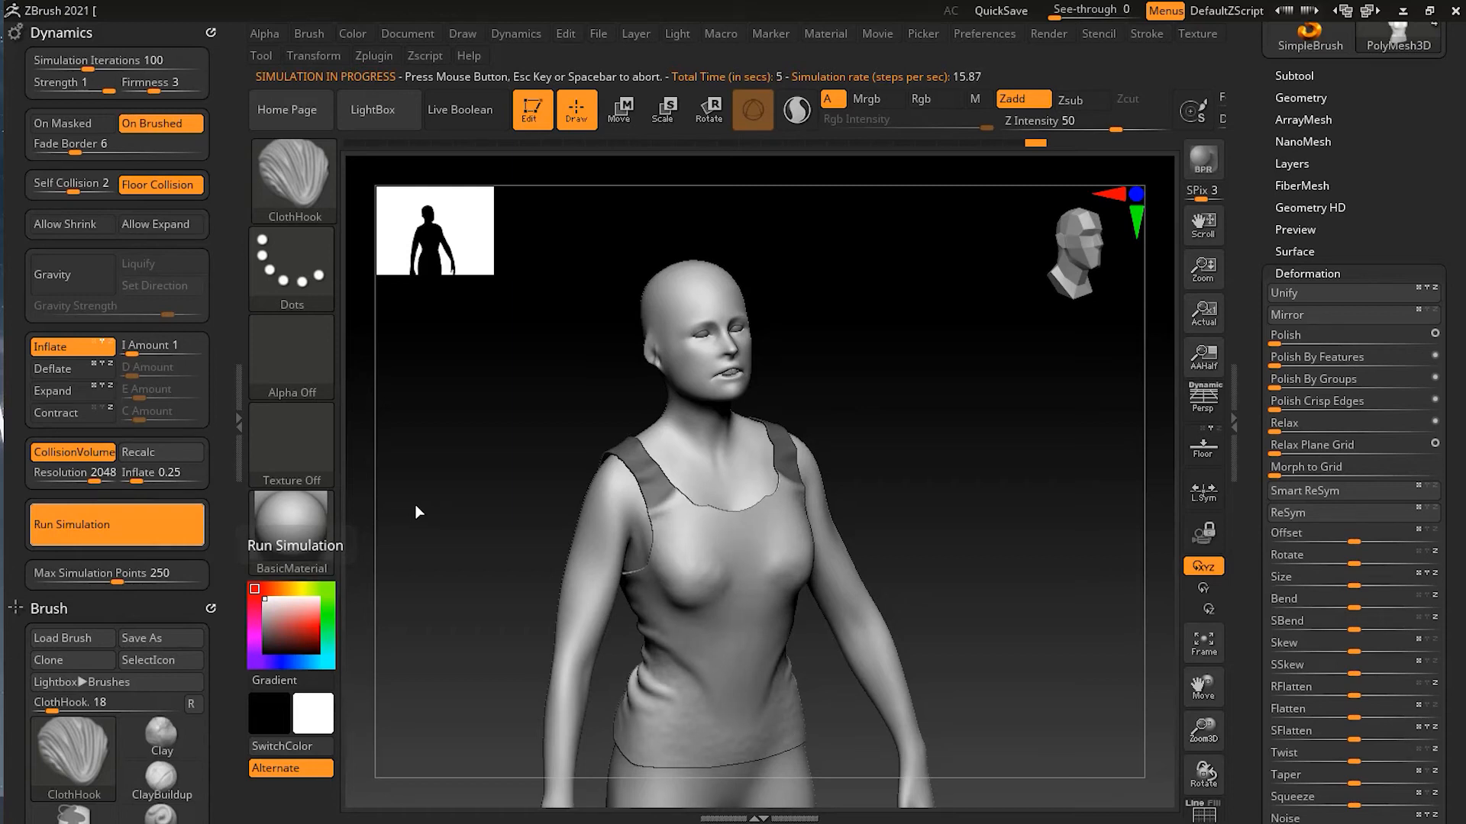
left_click_drag(937, 517, 939, 550)
Switch off the dynamics forces and reshape the tank top's back hem with the ClothHook and SmoothCloth brushes.
left_click(64, 369)
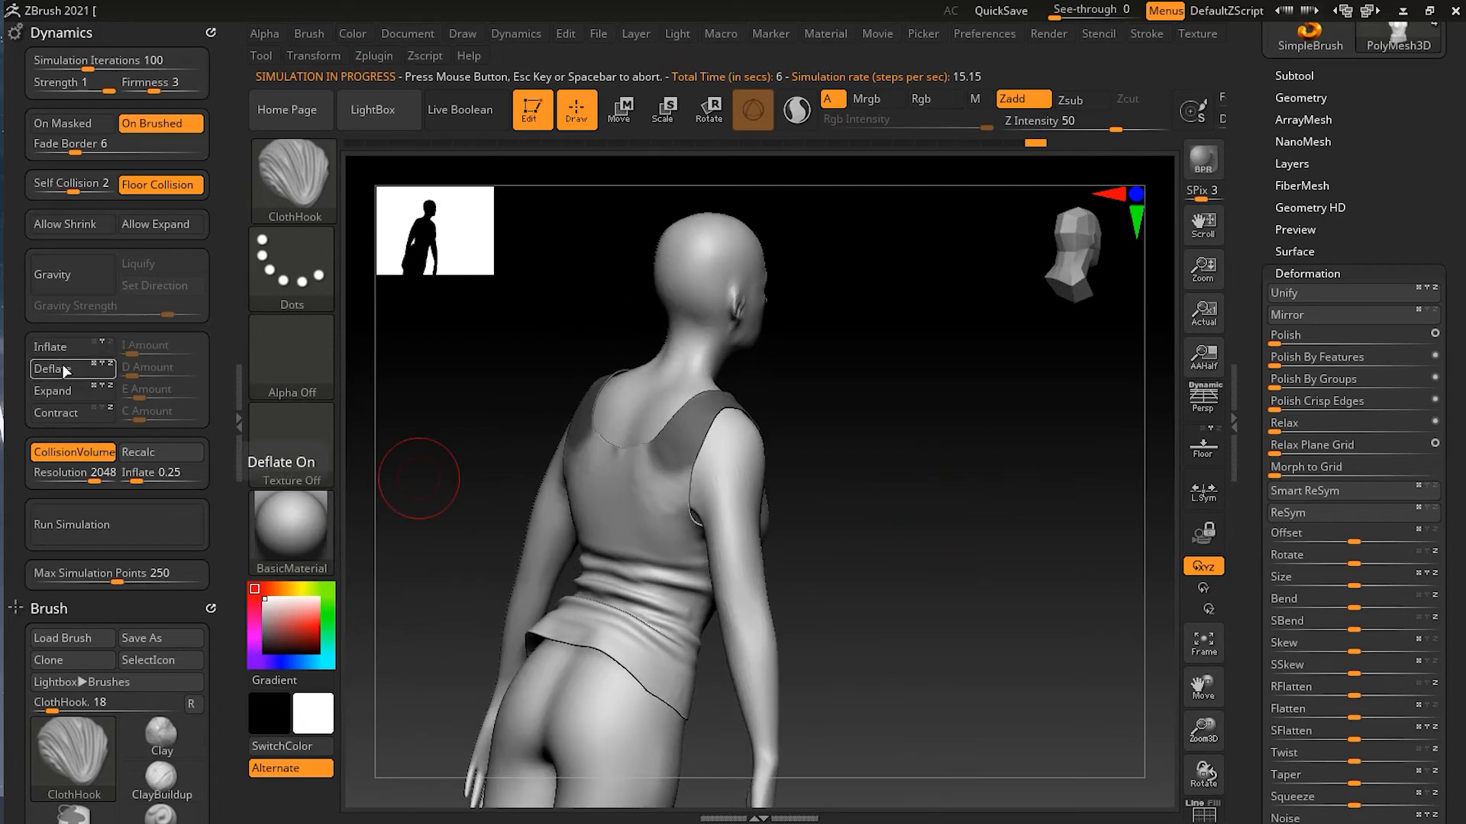
mouse_move(535, 625)
left_mouse_down()
mouse_move(609, 664)
mouse_move(588, 663)
left_mouse_up()
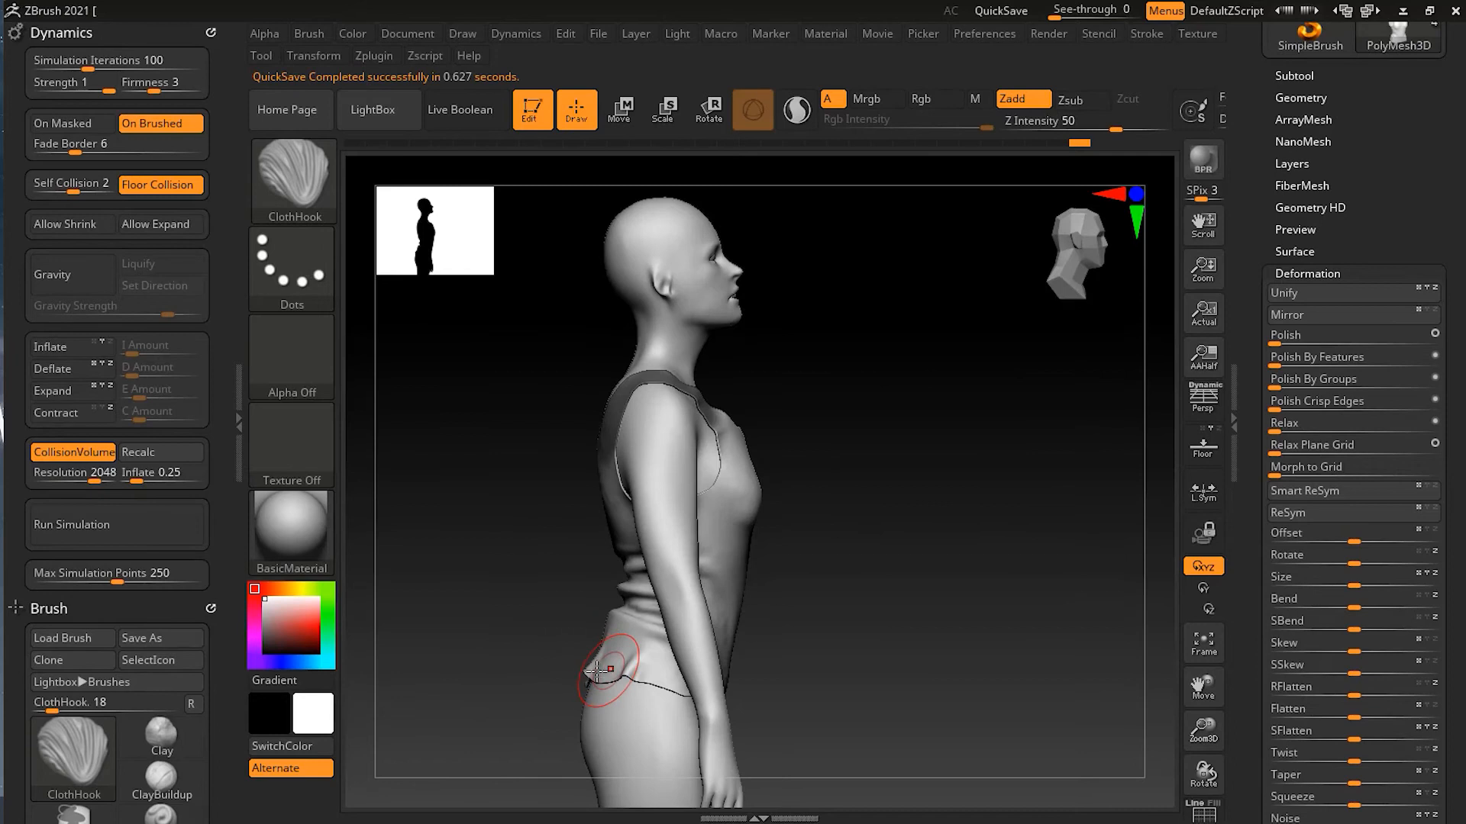
mouse_move(493, 619)
left_mouse_down()
mouse_move(566, 654)
mouse_move(558, 672)
left_mouse_up()
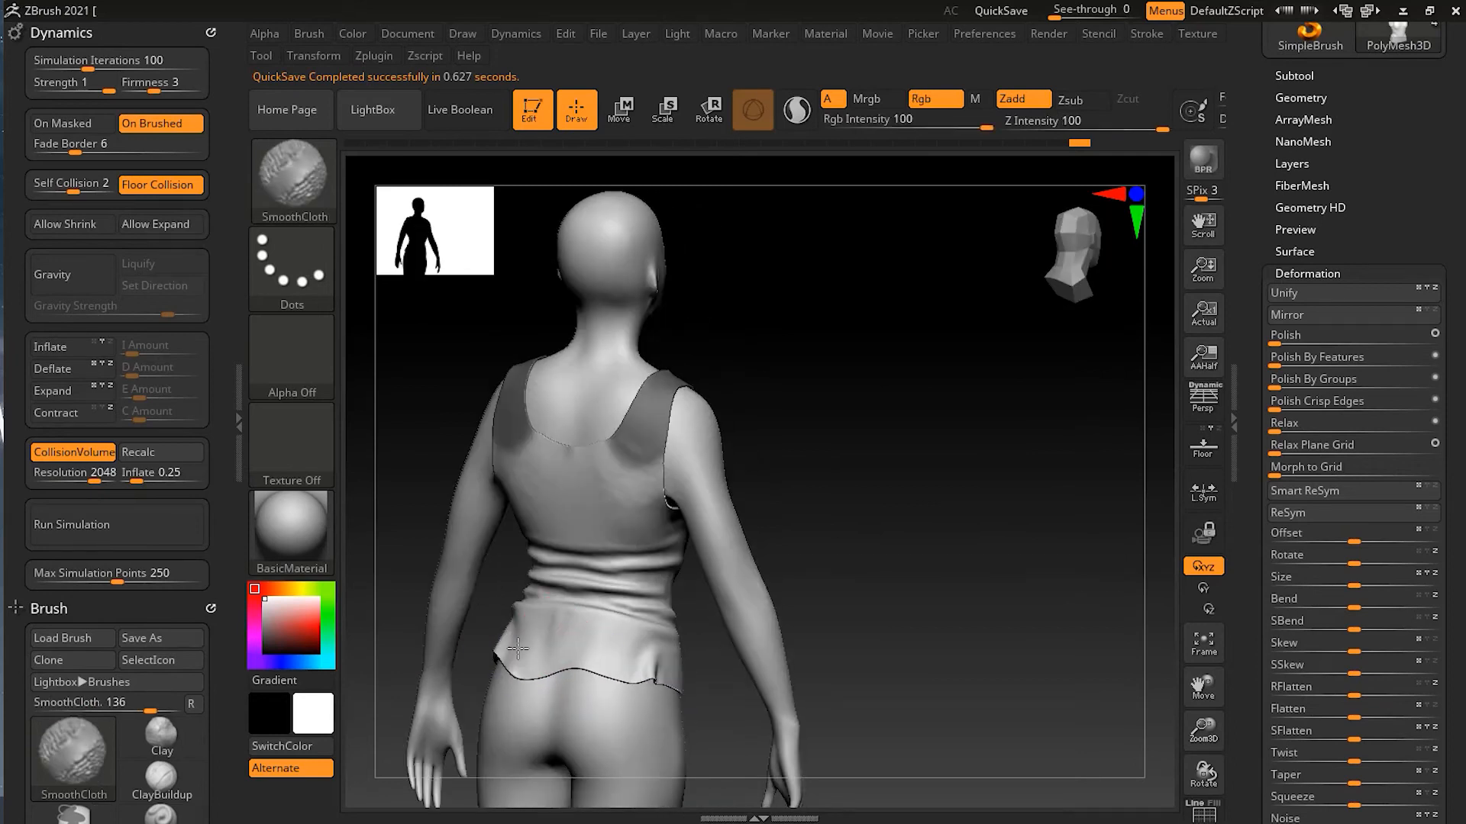
left_click_drag(830, 616, 699, 611)
mouse_move(791, 600)
left_mouse_down()
mouse_move(716, 617)
mouse_move(601, 592)
mouse_move(598, 621)
left_mouse_up()
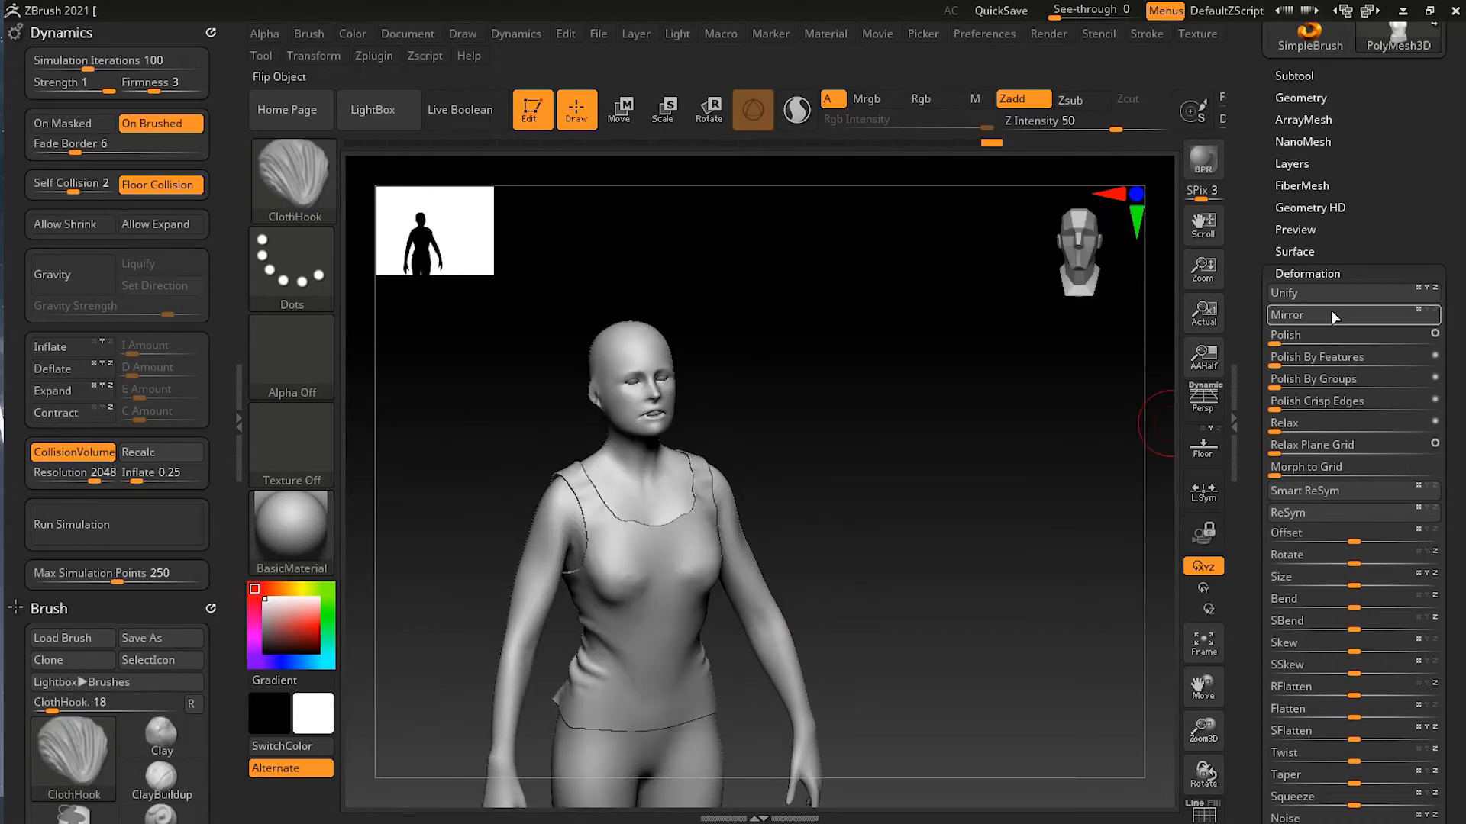
Turn on MicroPoly in the tank top's Dynamic Subdiv settings and apply the Wooven03 pattern.
left_click(1328, 274)
left_click_drag(1429, 226, 1429, 251)
left_click(1300, 133)
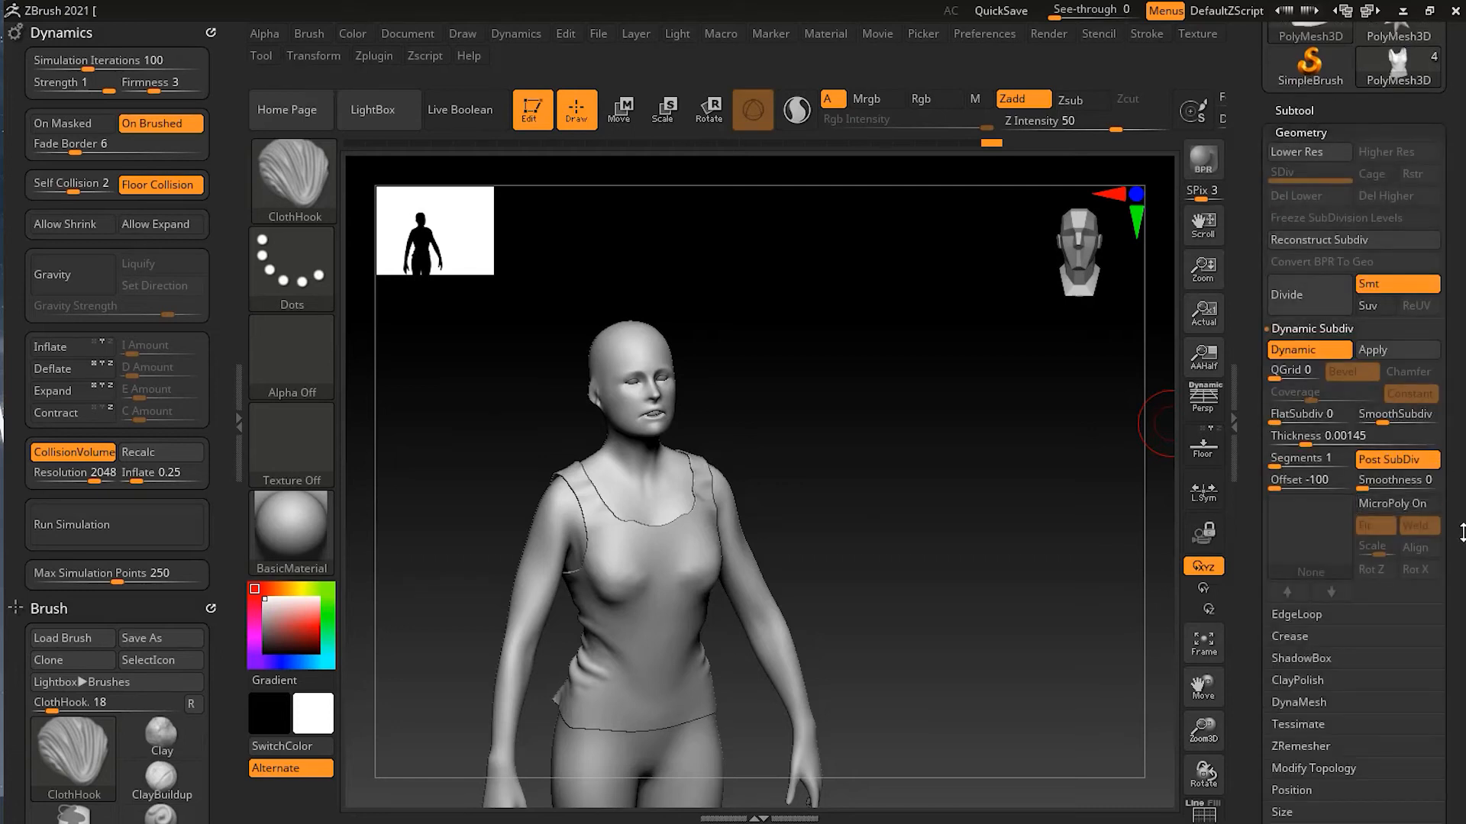
left_click_drag(1459, 514, 1459, 445)
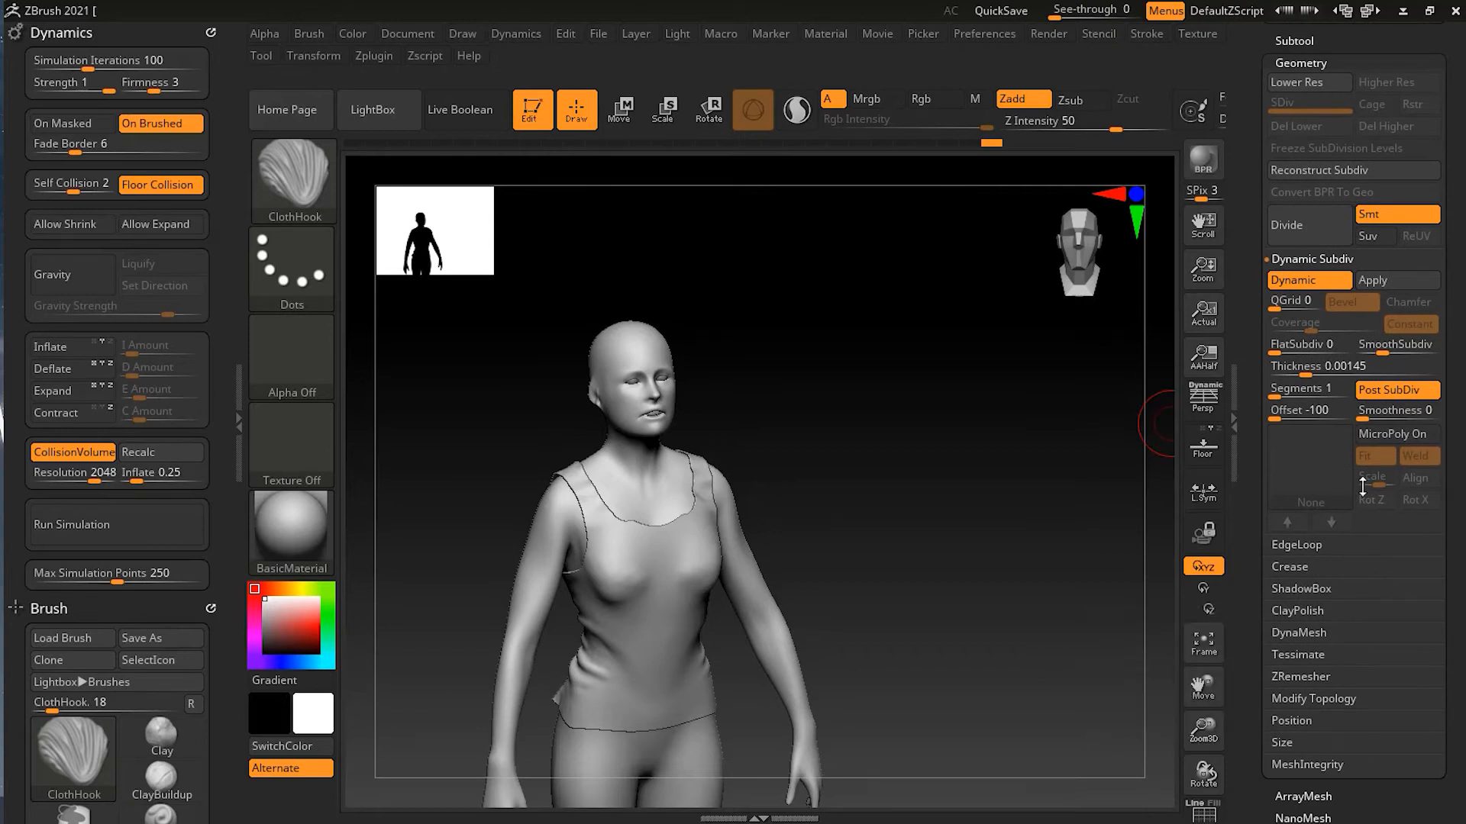
left_click(1388, 434)
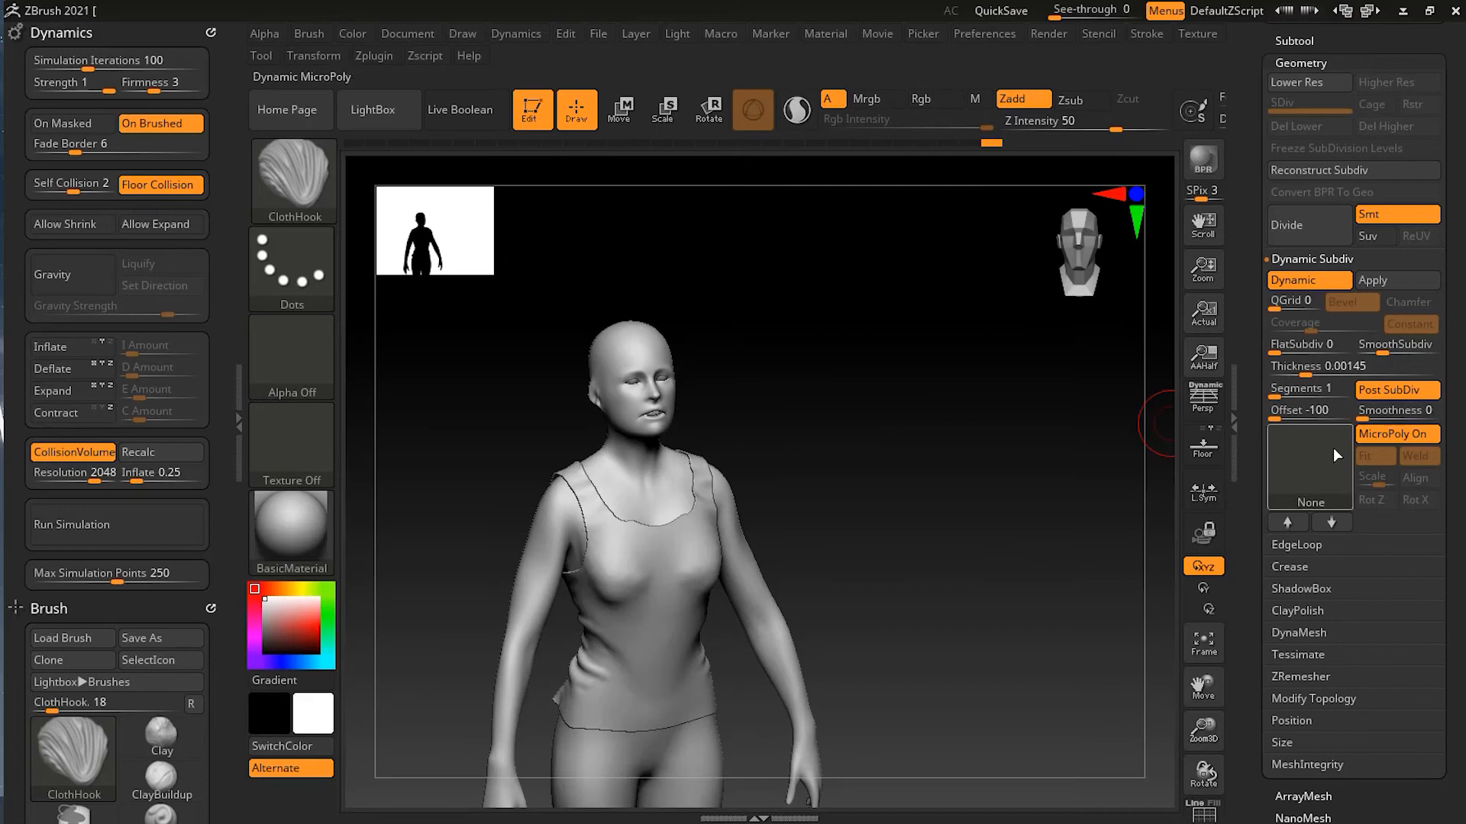
left_click(1333, 455)
mouse_move(987, 325)
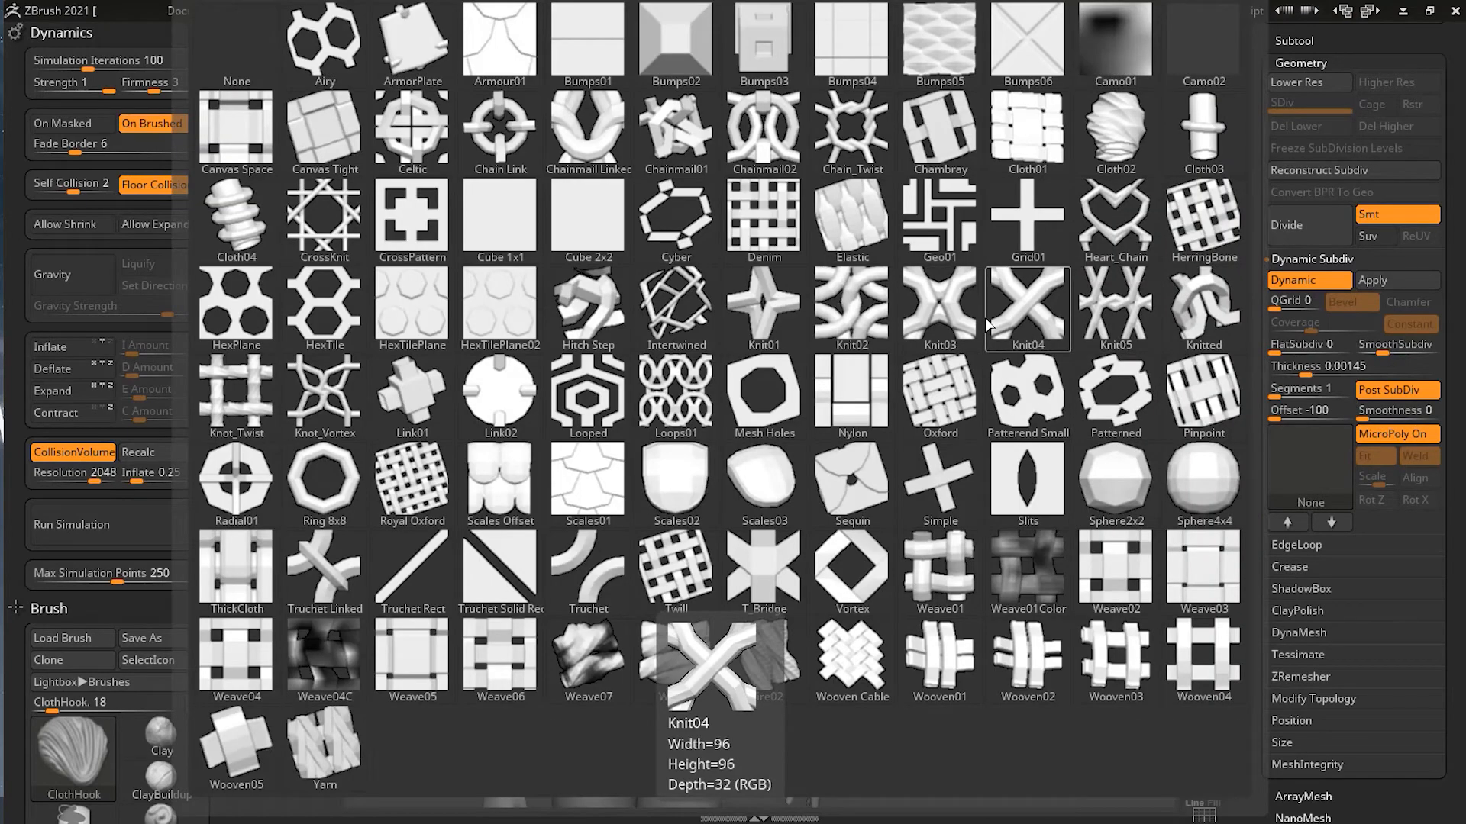
left_click(1113, 678)
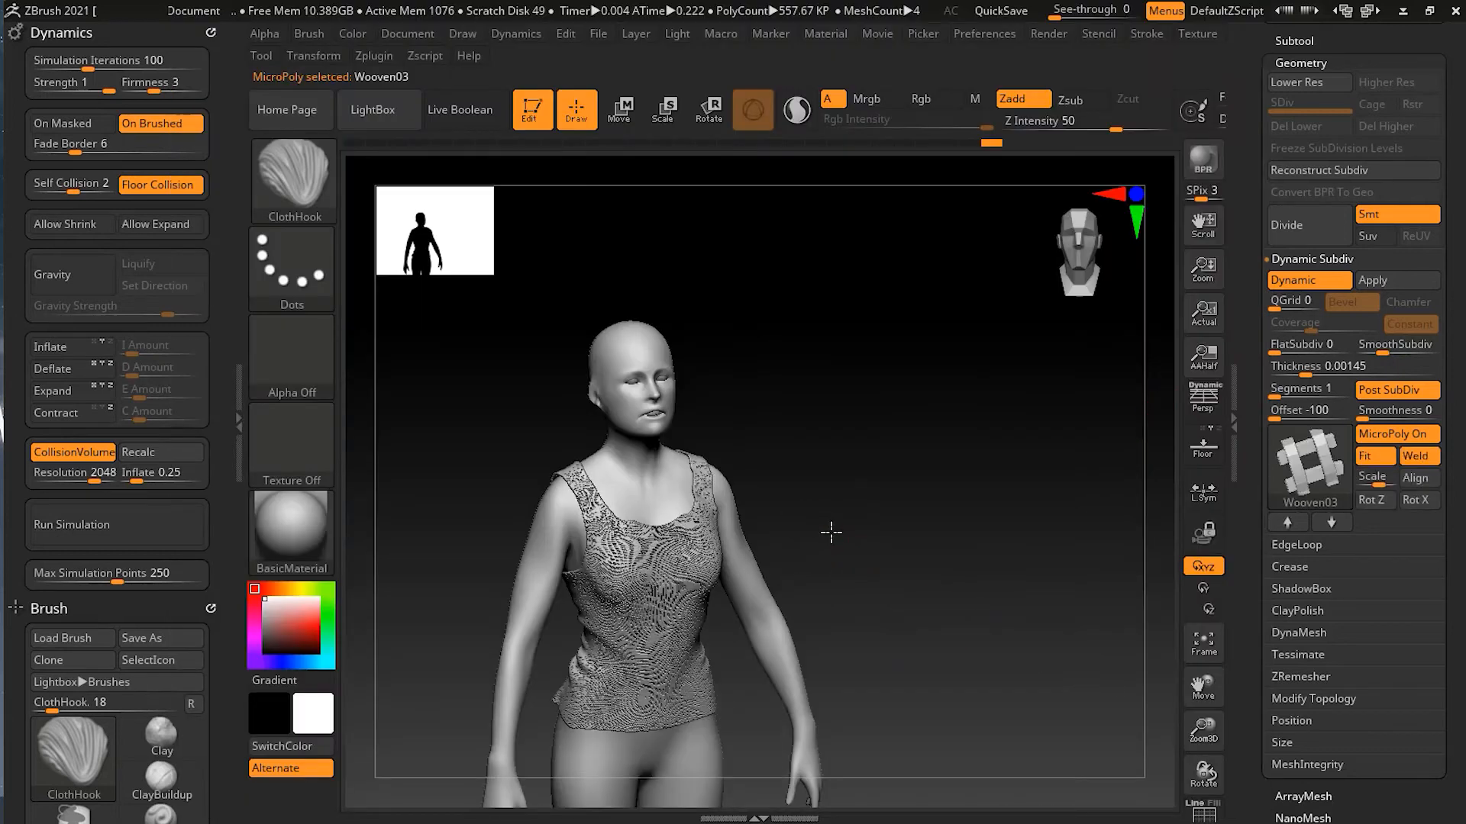
Inspect the weave on the tank top up close and replace the MicroPoly pattern with Knot_Vortex.
right_click_drag(885, 528, 1132, 497, "ctrl")
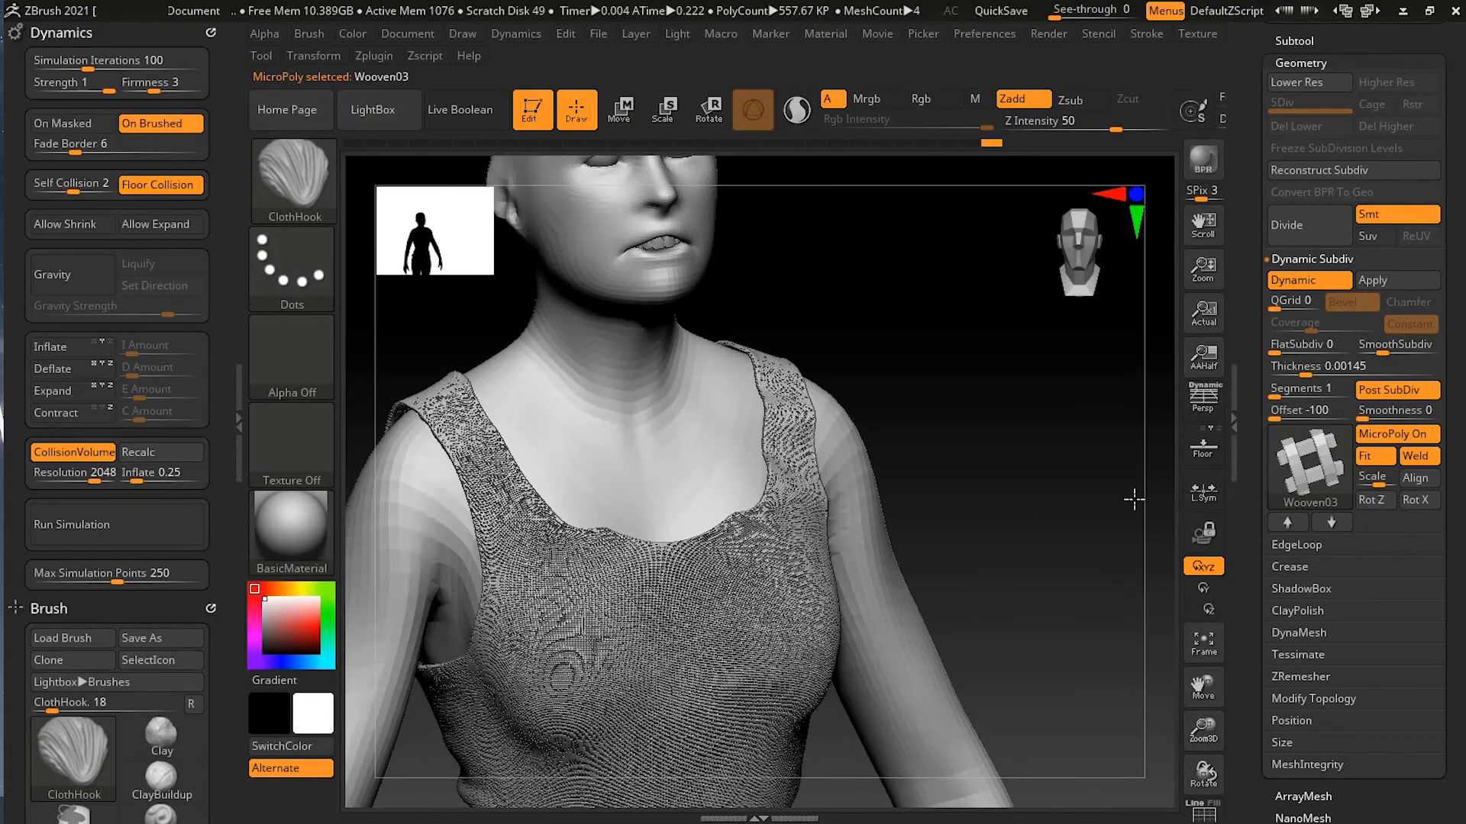
right_click_drag(1246, 491, 1336, 505, "ctrl")
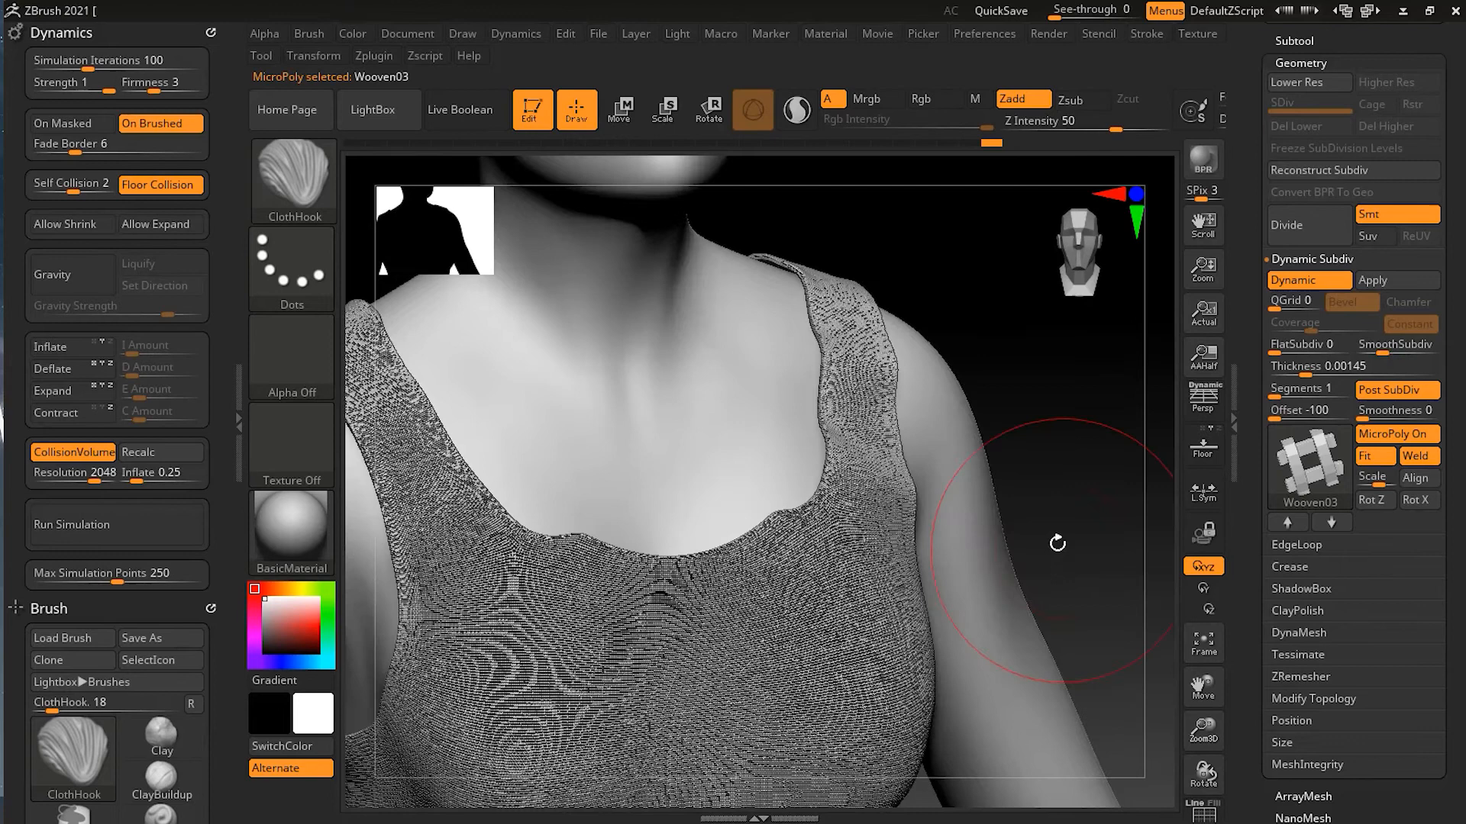
right_click_drag(1089, 505, 1105, 482, "alt")
left_click_drag(1203, 729, 1203, 760)
left_click_drag(1202, 816, 1203, 733)
left_click_drag(1204, 811, 1202, 764)
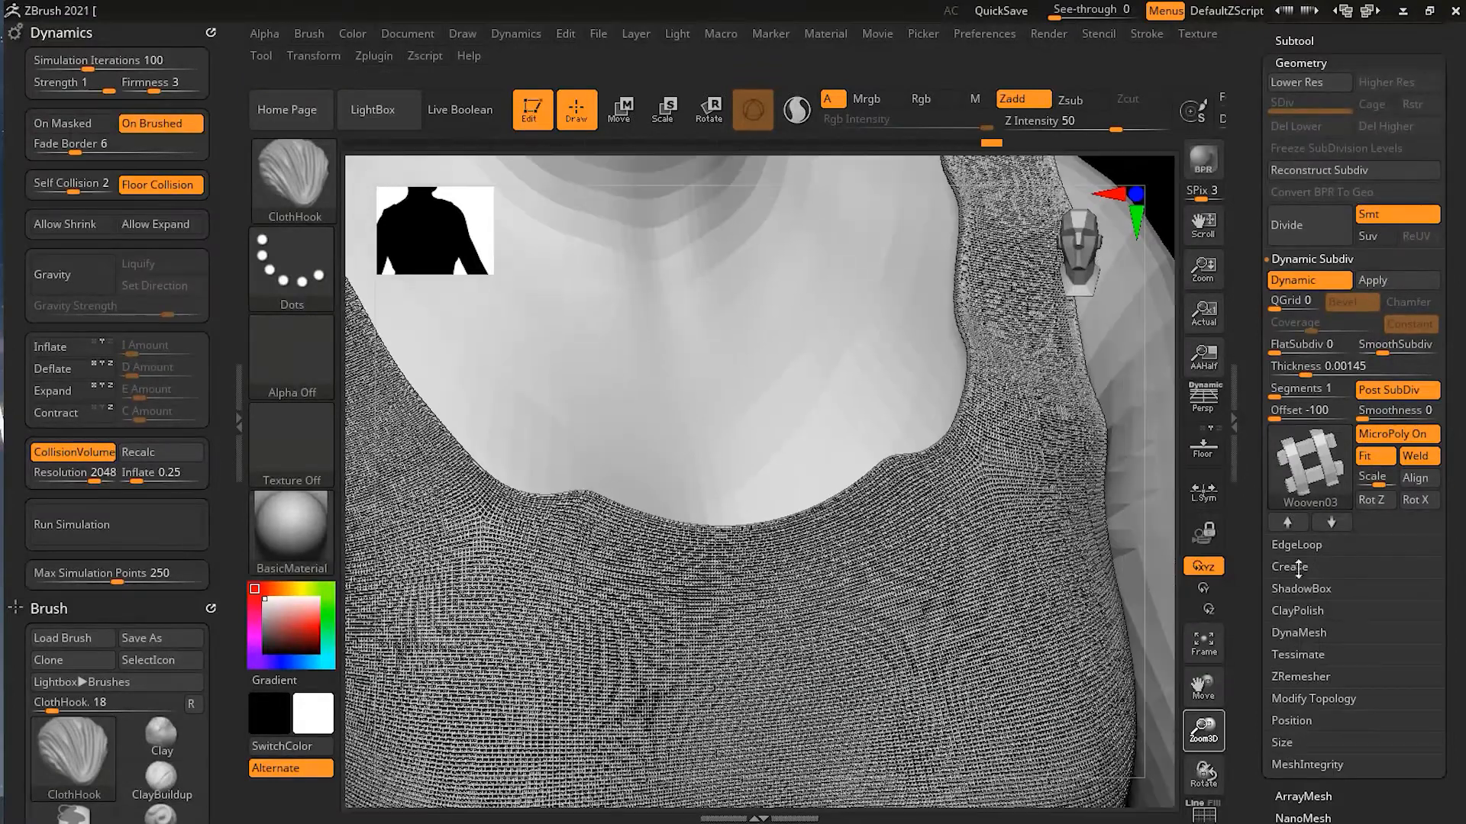
left_click(1319, 475)
left_click(1321, 474)
left_click(1305, 462)
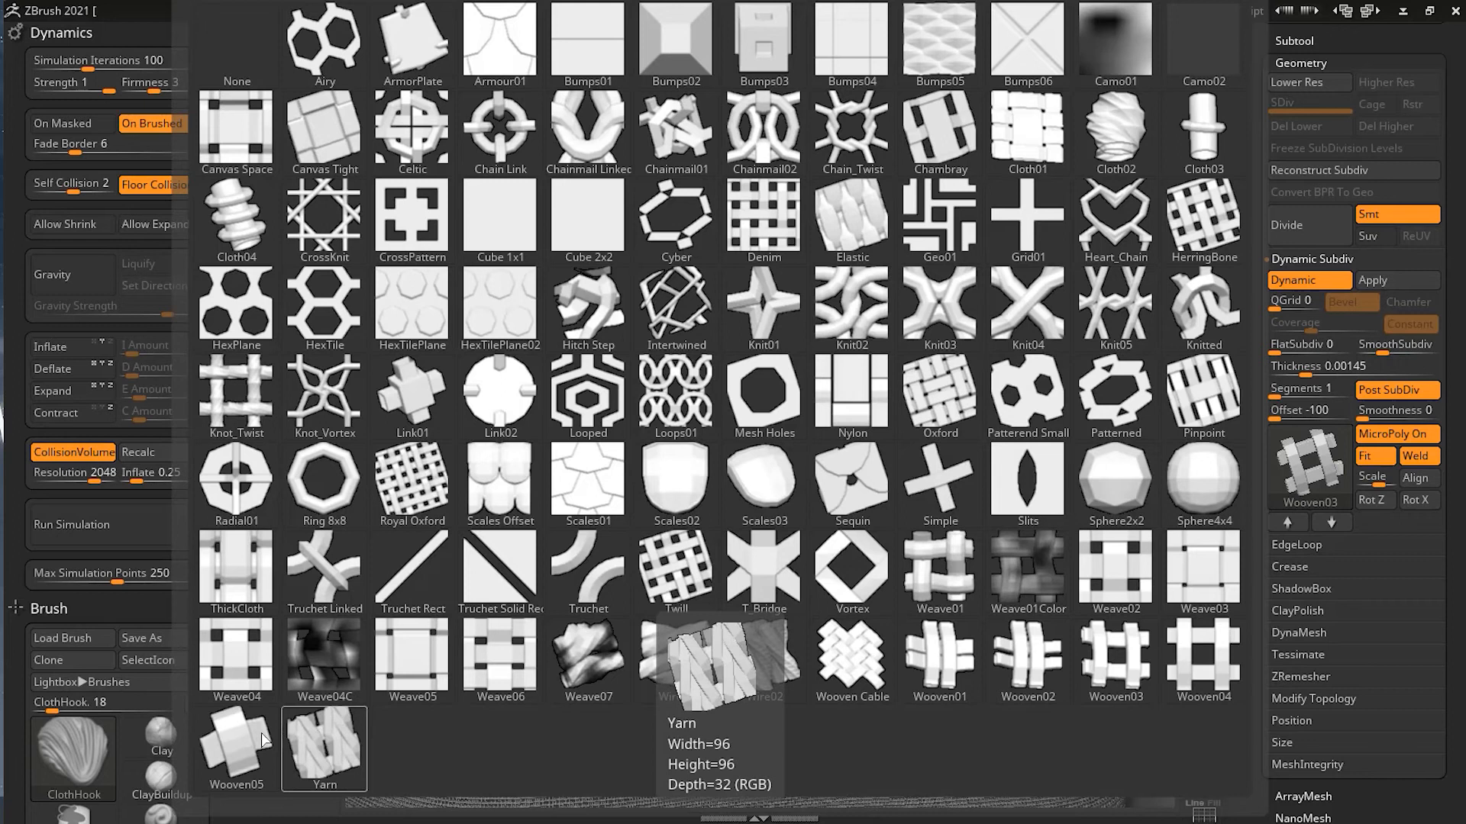
left_click(341, 399)
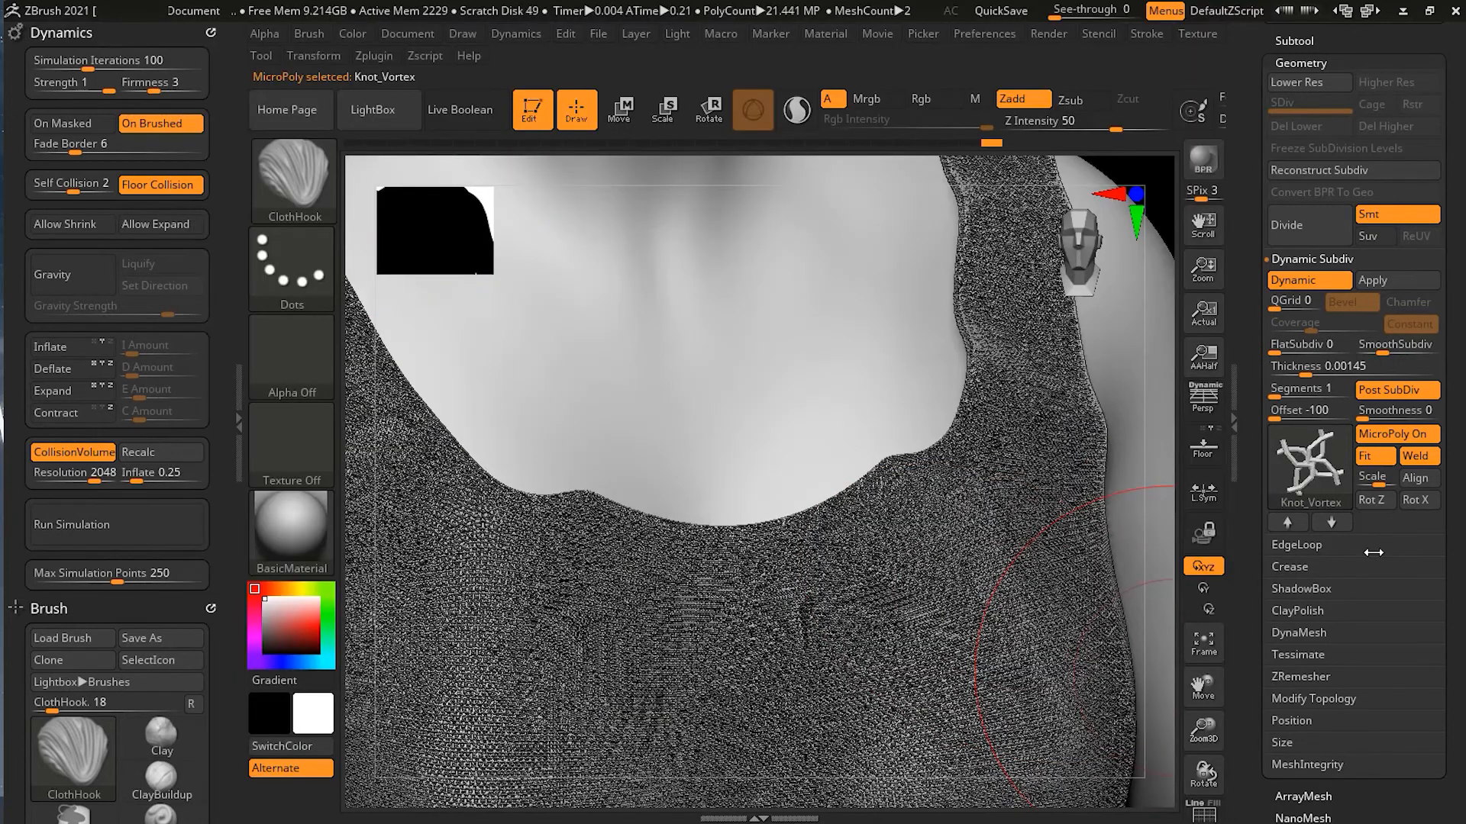
Set the tank top's Dynamic Subdiv thickness to 0 and check the knit pattern around the neckline and shoulders.
left_click(1303, 365)
key("ctrl")
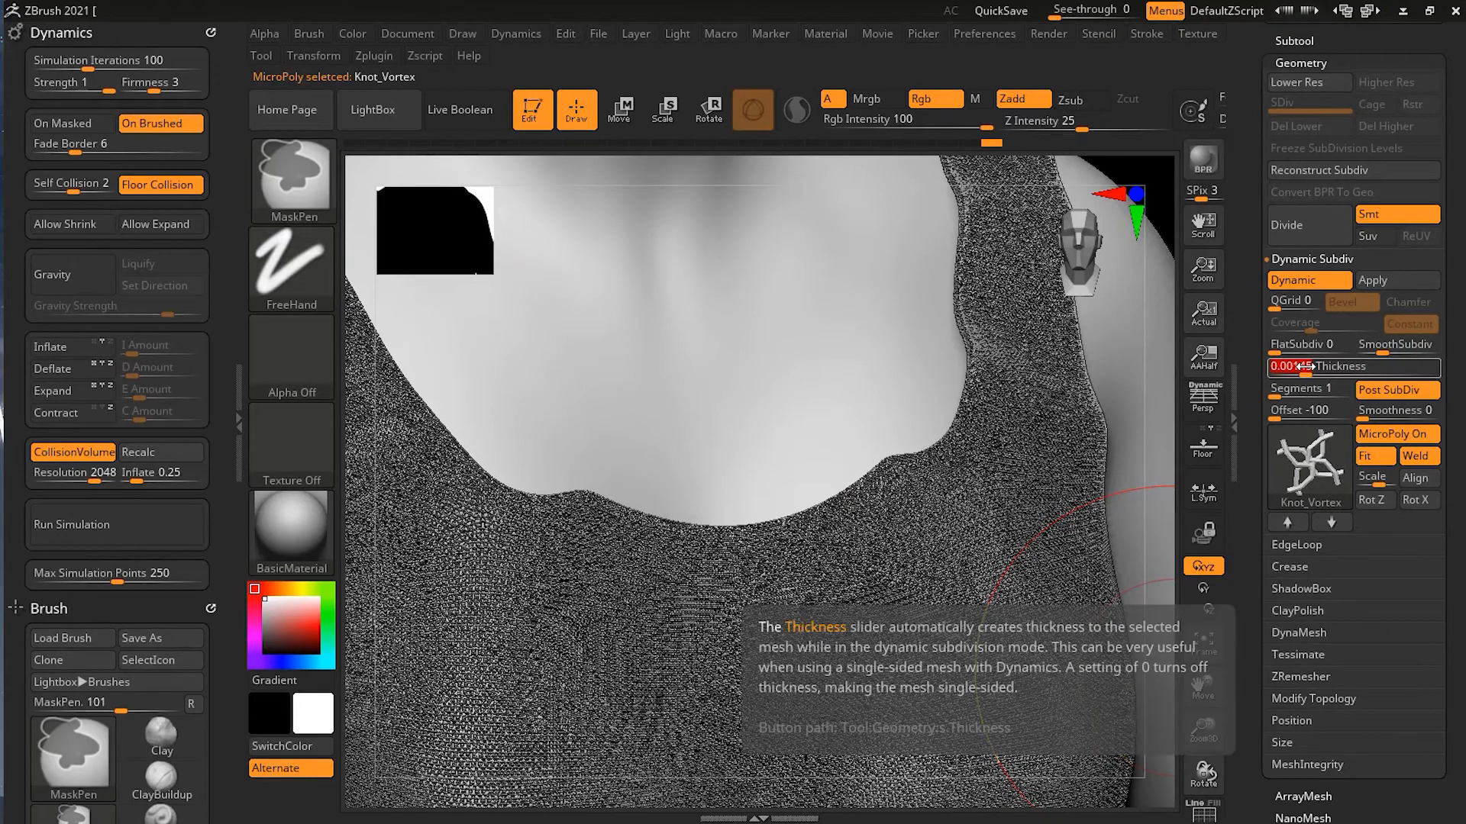
type("0")
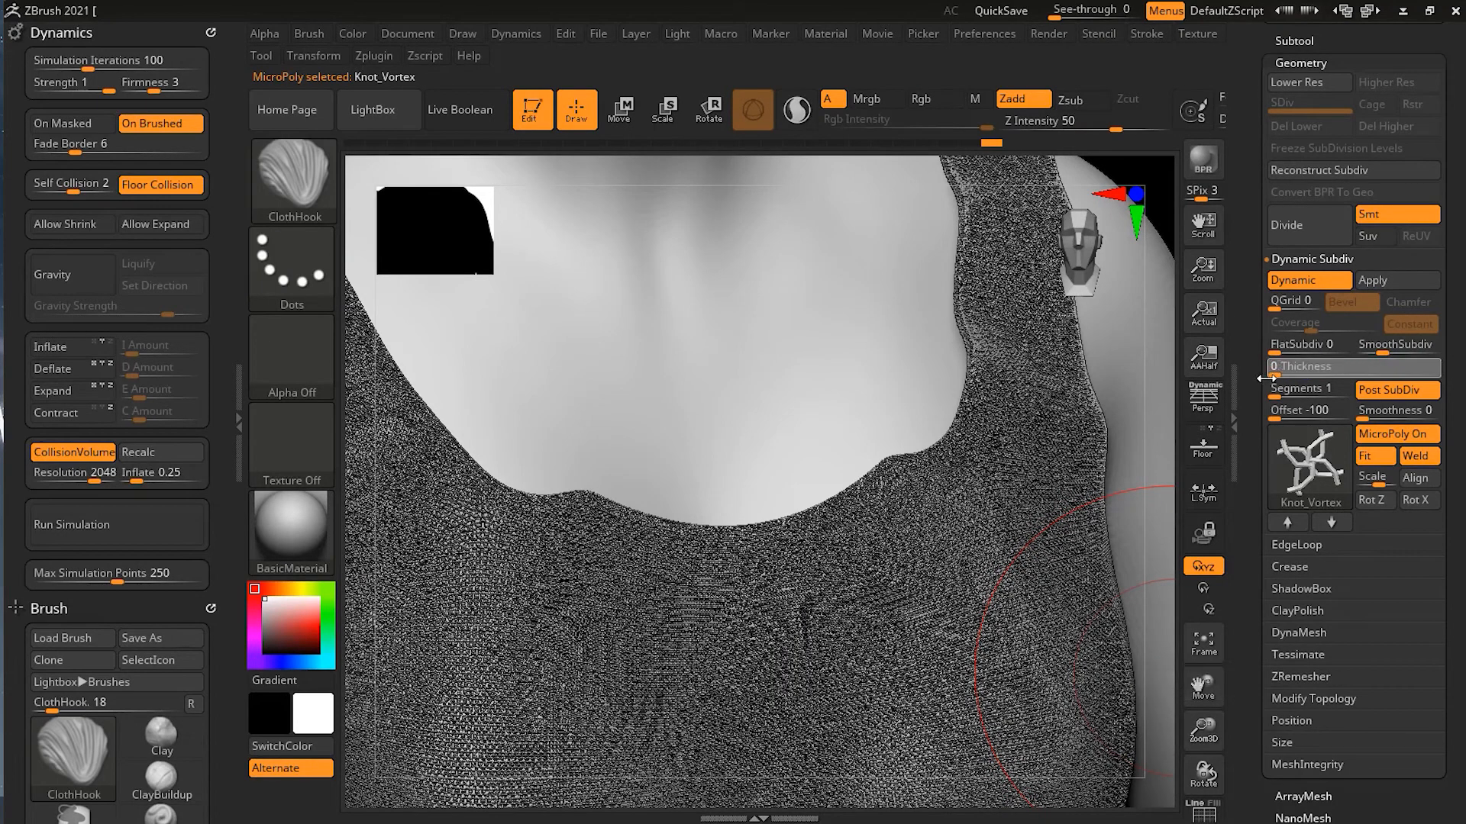
key("Return")
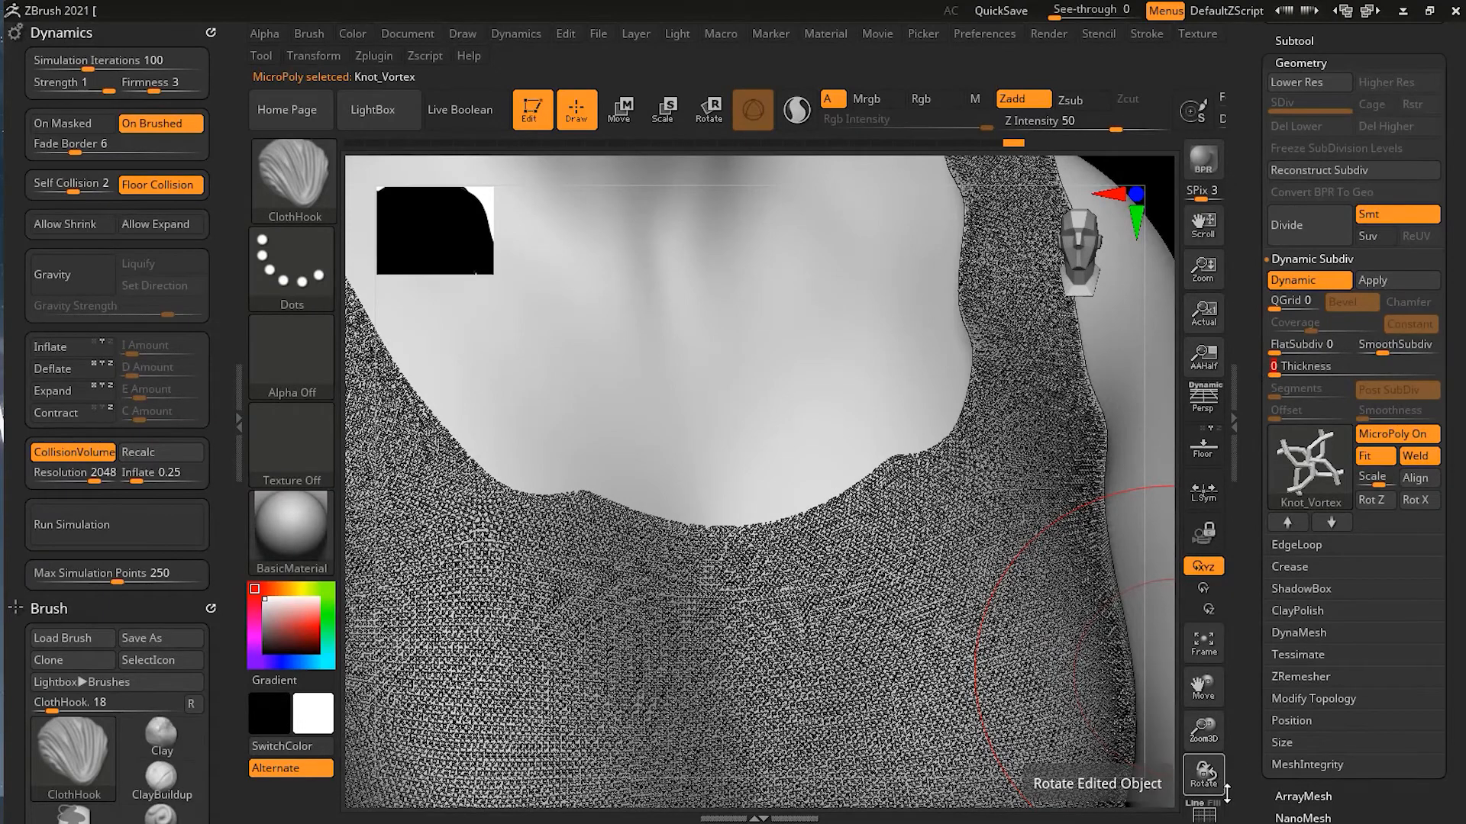
left_click_drag(1213, 773, 1207, 772)
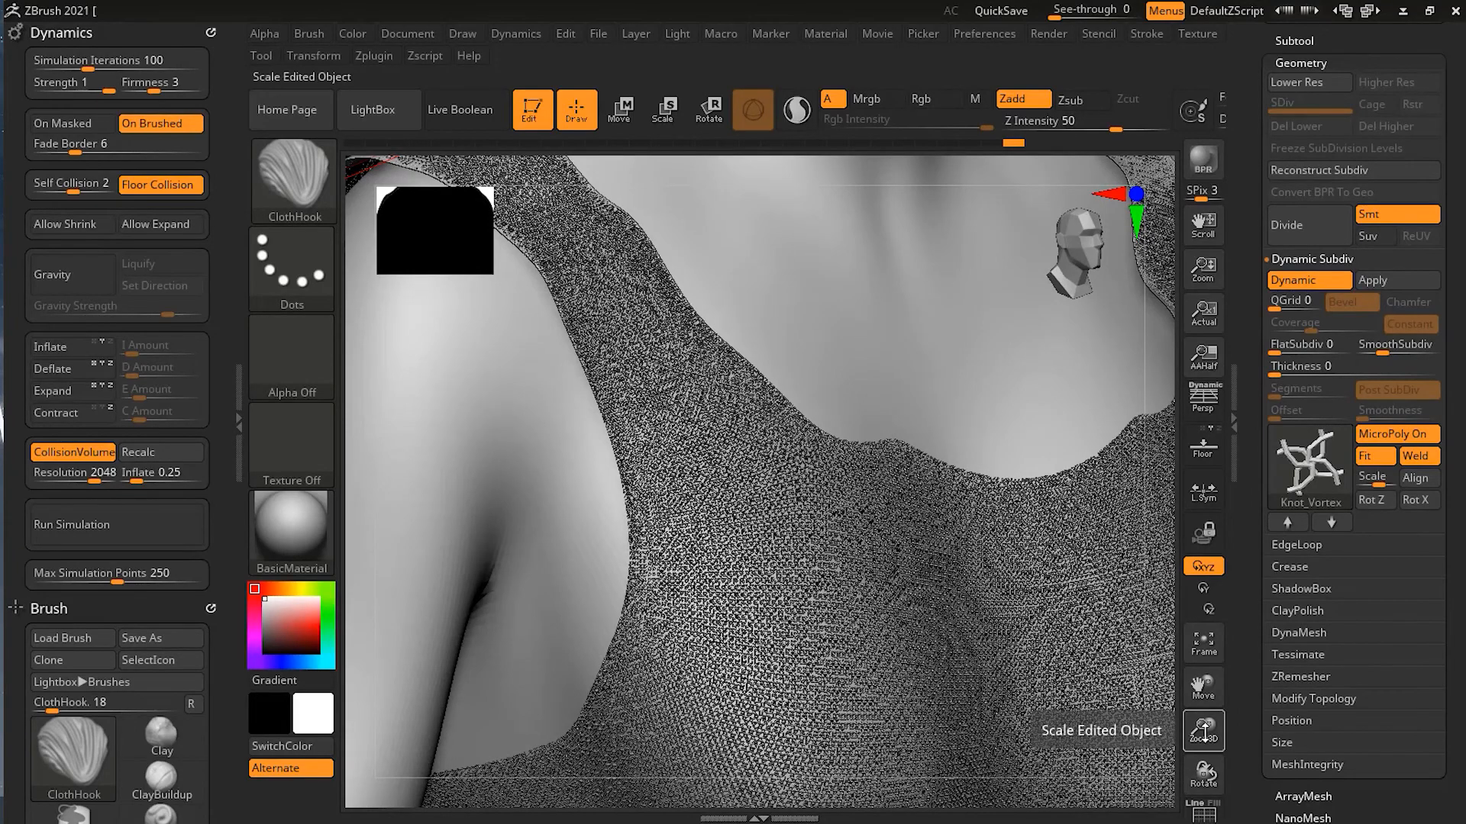
left_click_drag(1205, 700, 1204, 725)
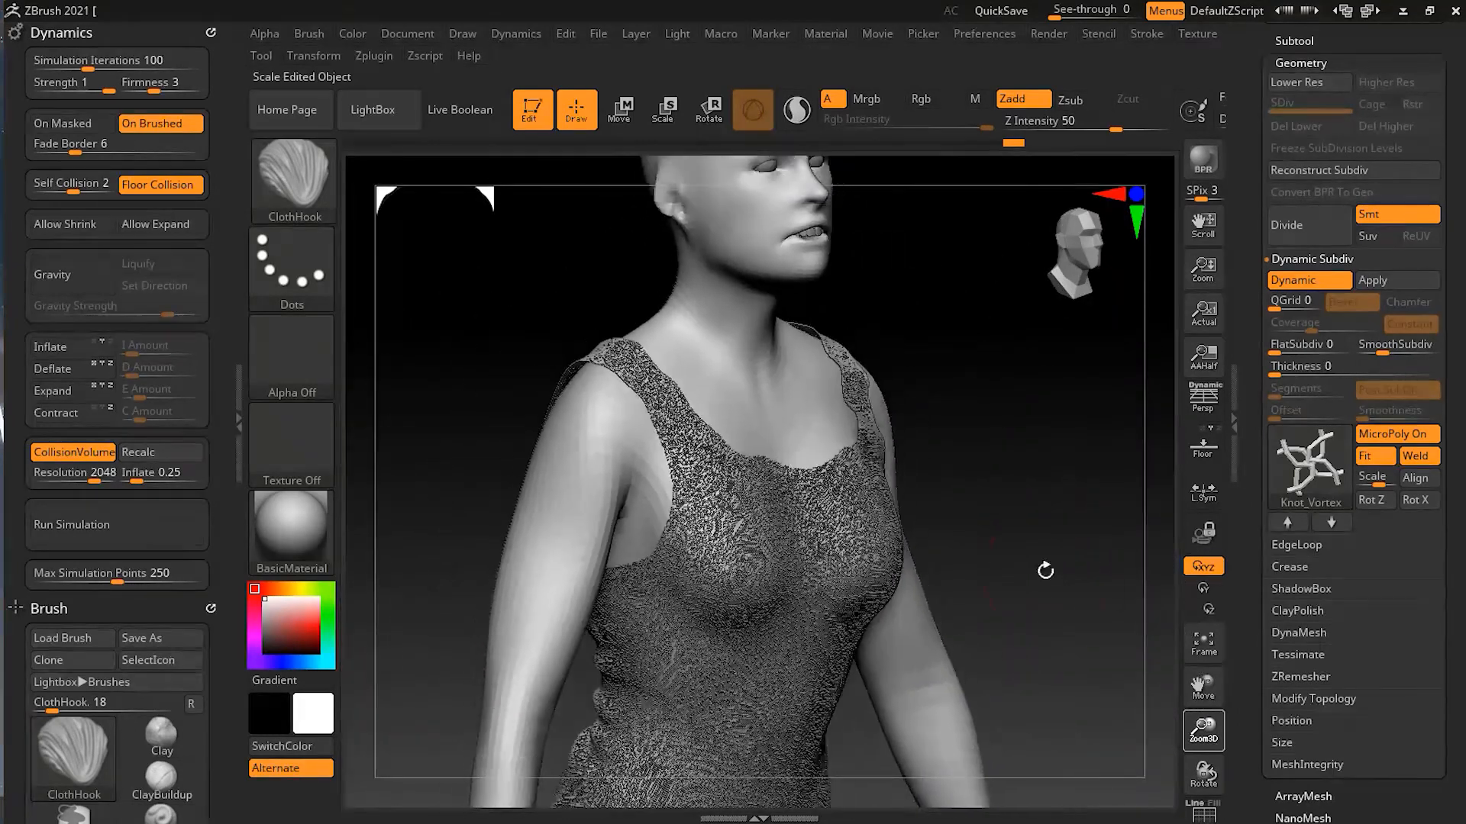
left_click_drag(980, 572, 989, 650)
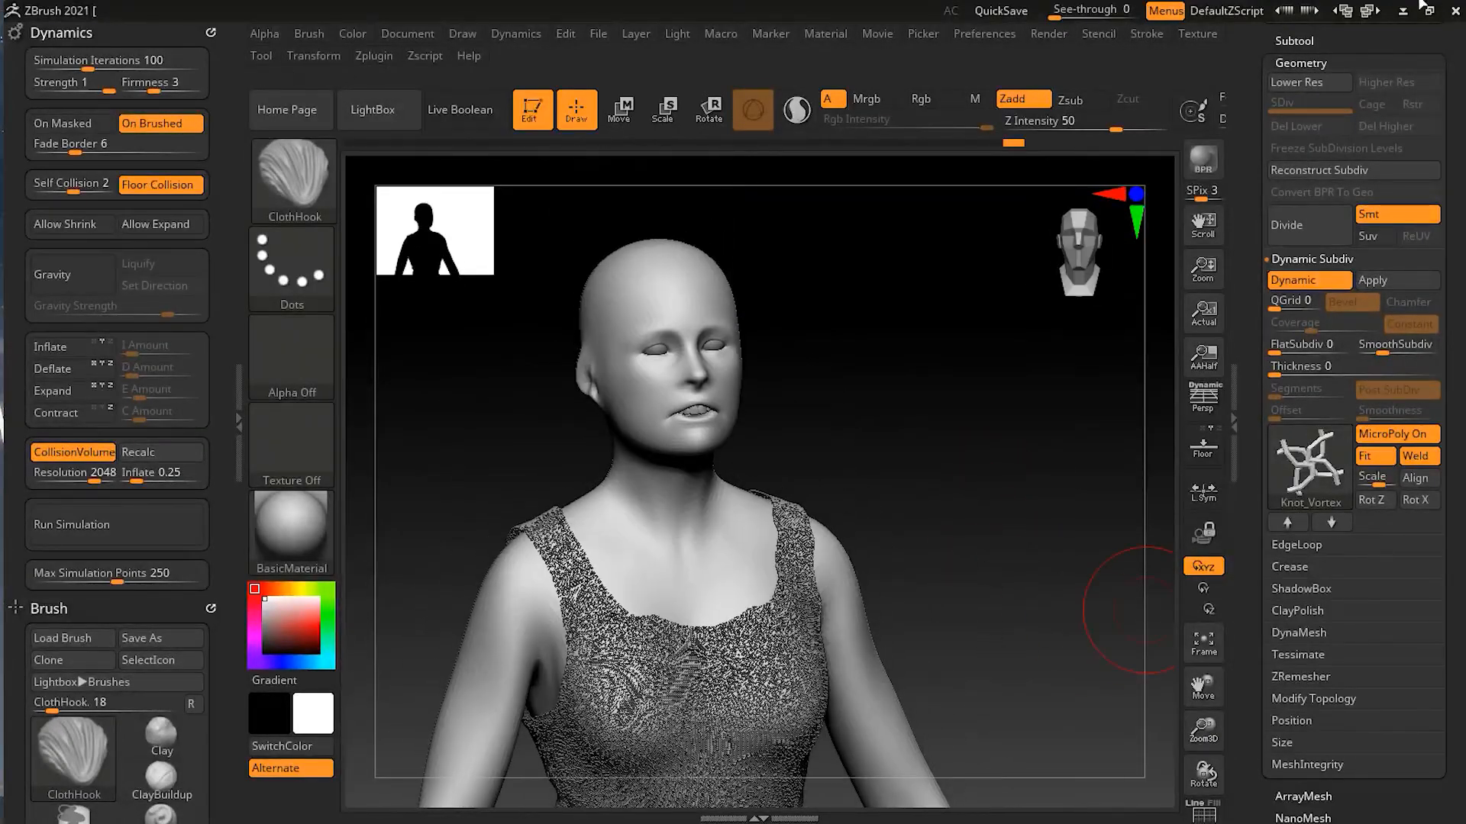
Close the tank top's geometry settings and make the Julie body the active subtool.
left_click(1300, 63)
left_click_drag(1386, 83, 1385, 252)
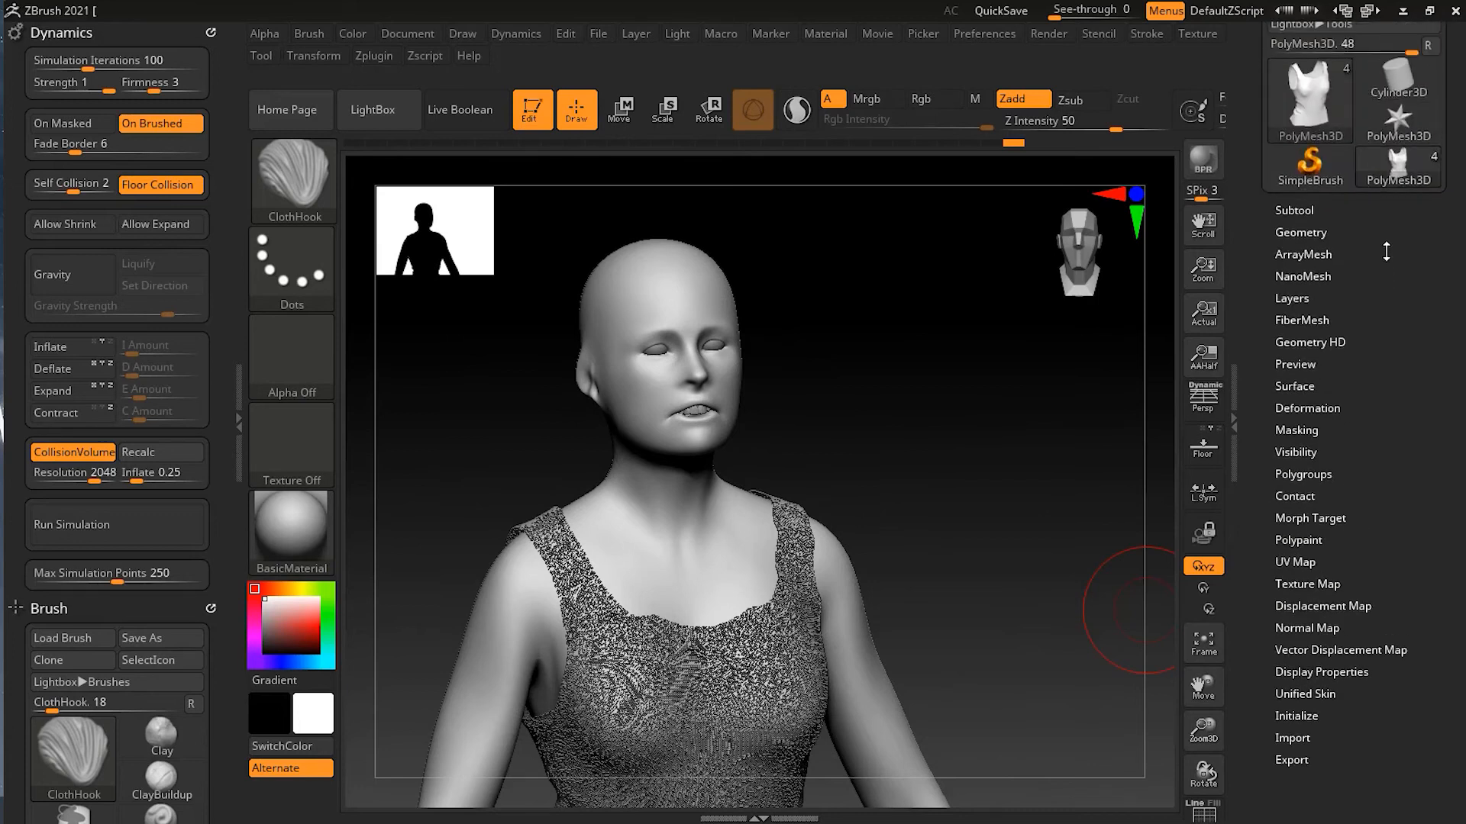
left_click(1316, 233)
left_click(1316, 233)
left_click(1304, 207)
left_click(1328, 260)
Try to mask a band around the Julie figure's neck with the MaskPen brush.
left_click_drag(894, 391, 890, 383)
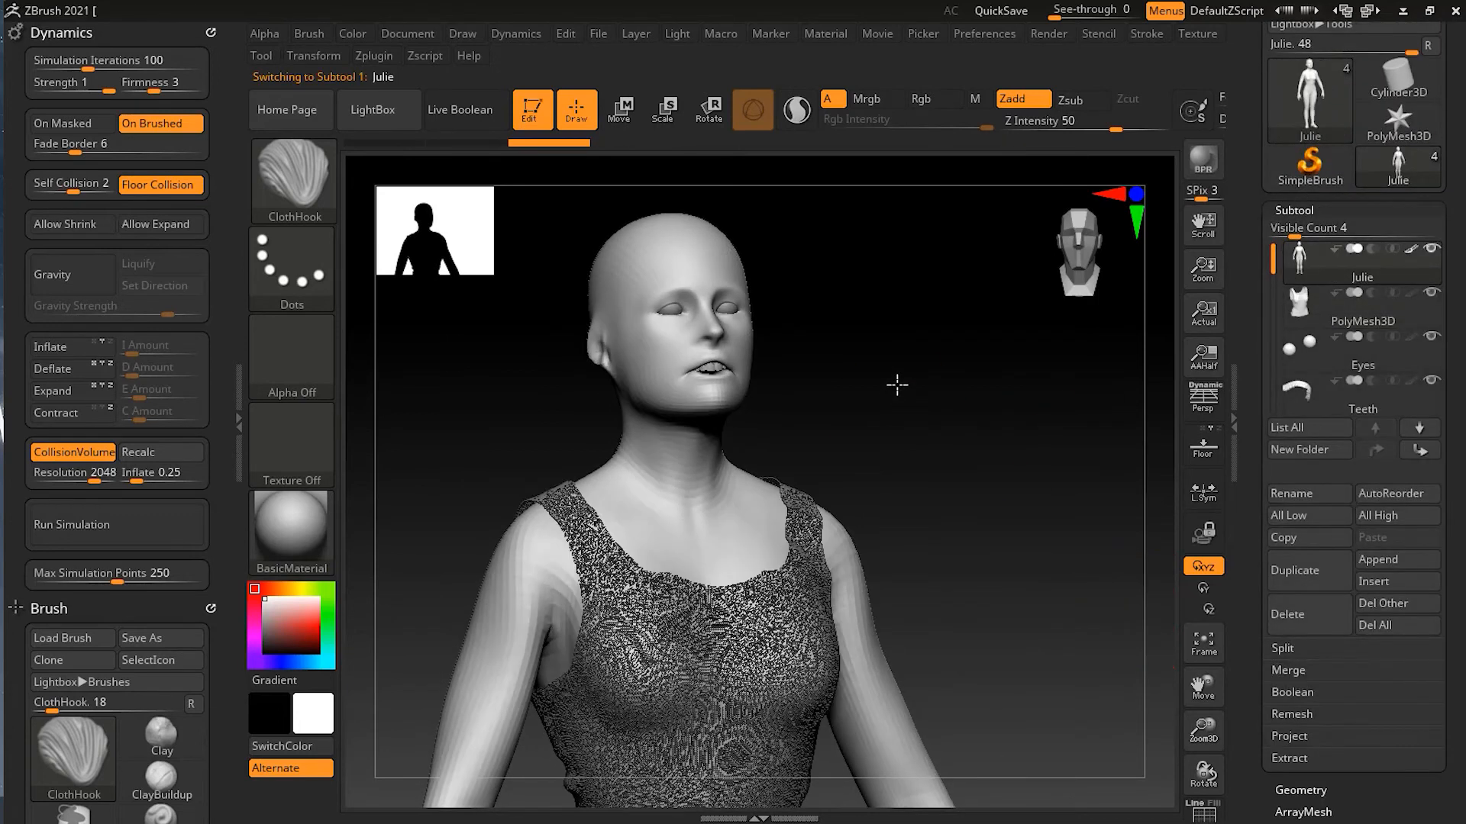
right_click_drag(939, 376, 975, 377, "ctrl")
left_click_drag(1004, 407, 972, 416, "shift")
mouse_move(911, 361)
left_mouse_down()
mouse_move(1001, 533)
mouse_move(946, 492)
left_mouse_up()
left_click(945, 493)
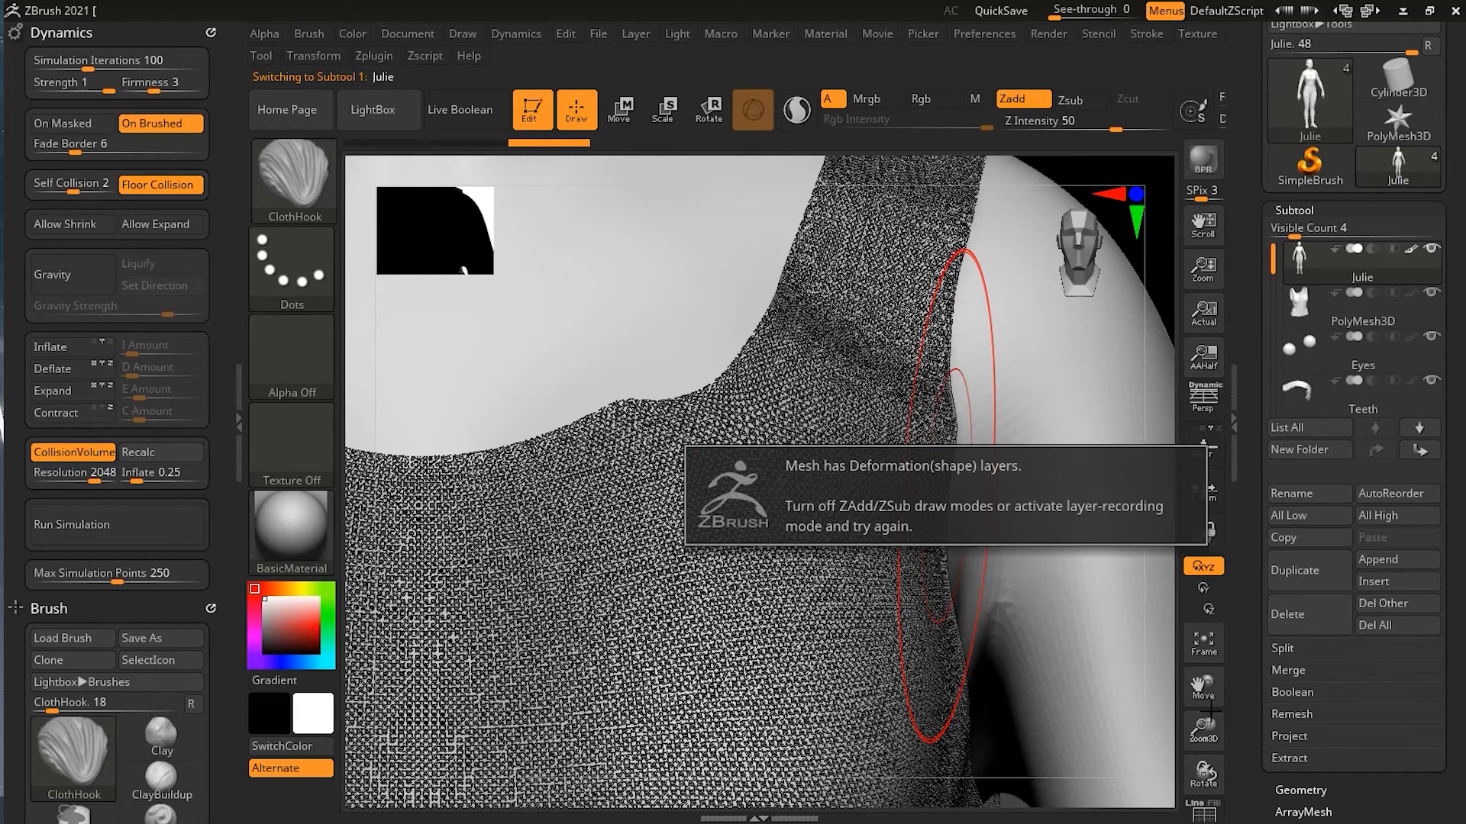
left_click_drag(1203, 731, 1191, 609)
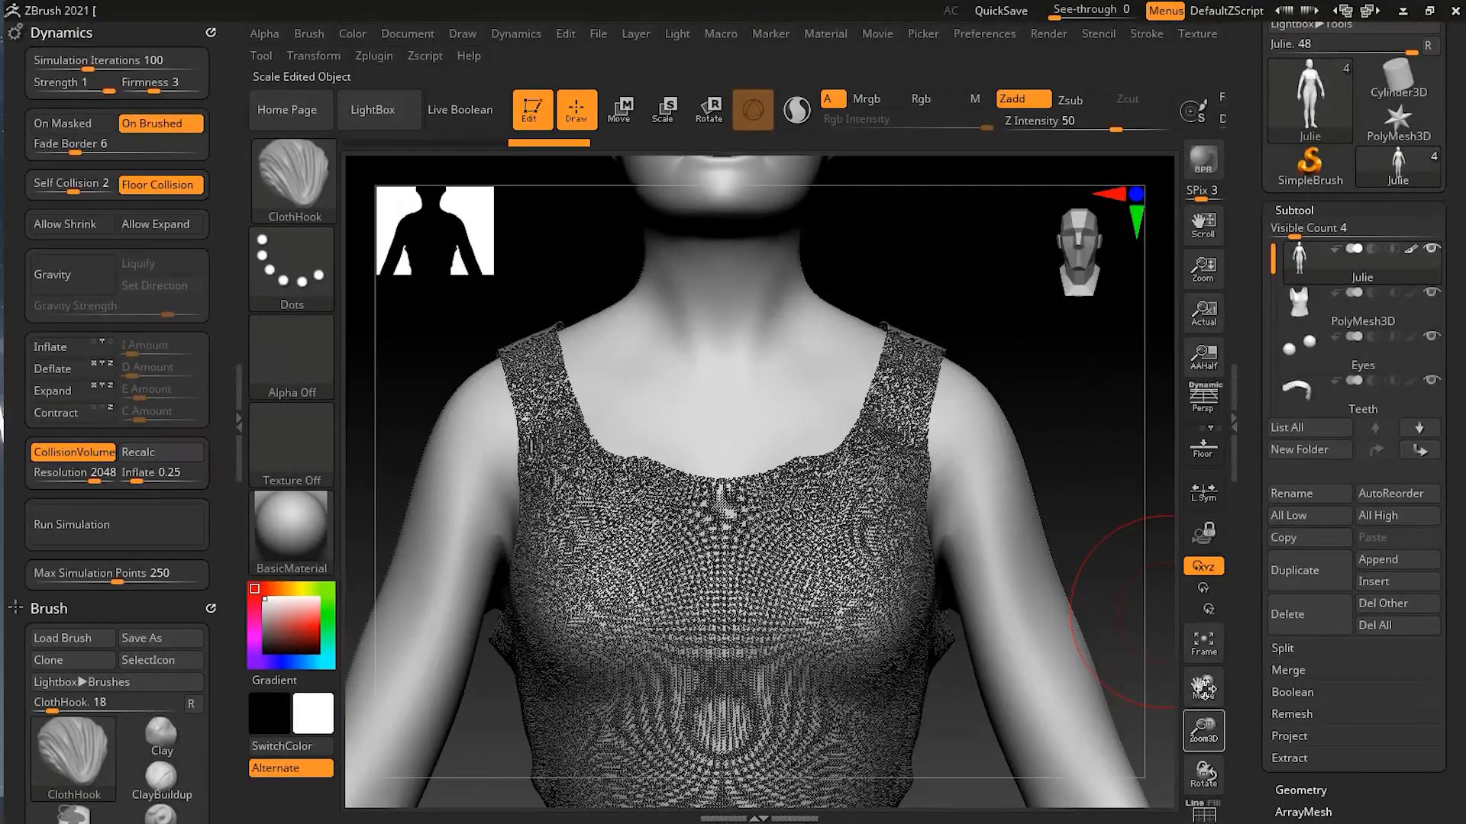
mouse_move(1202, 687)
left_mouse_down()
mouse_move(1223, 795)
mouse_move(1203, 757)
left_mouse_up()
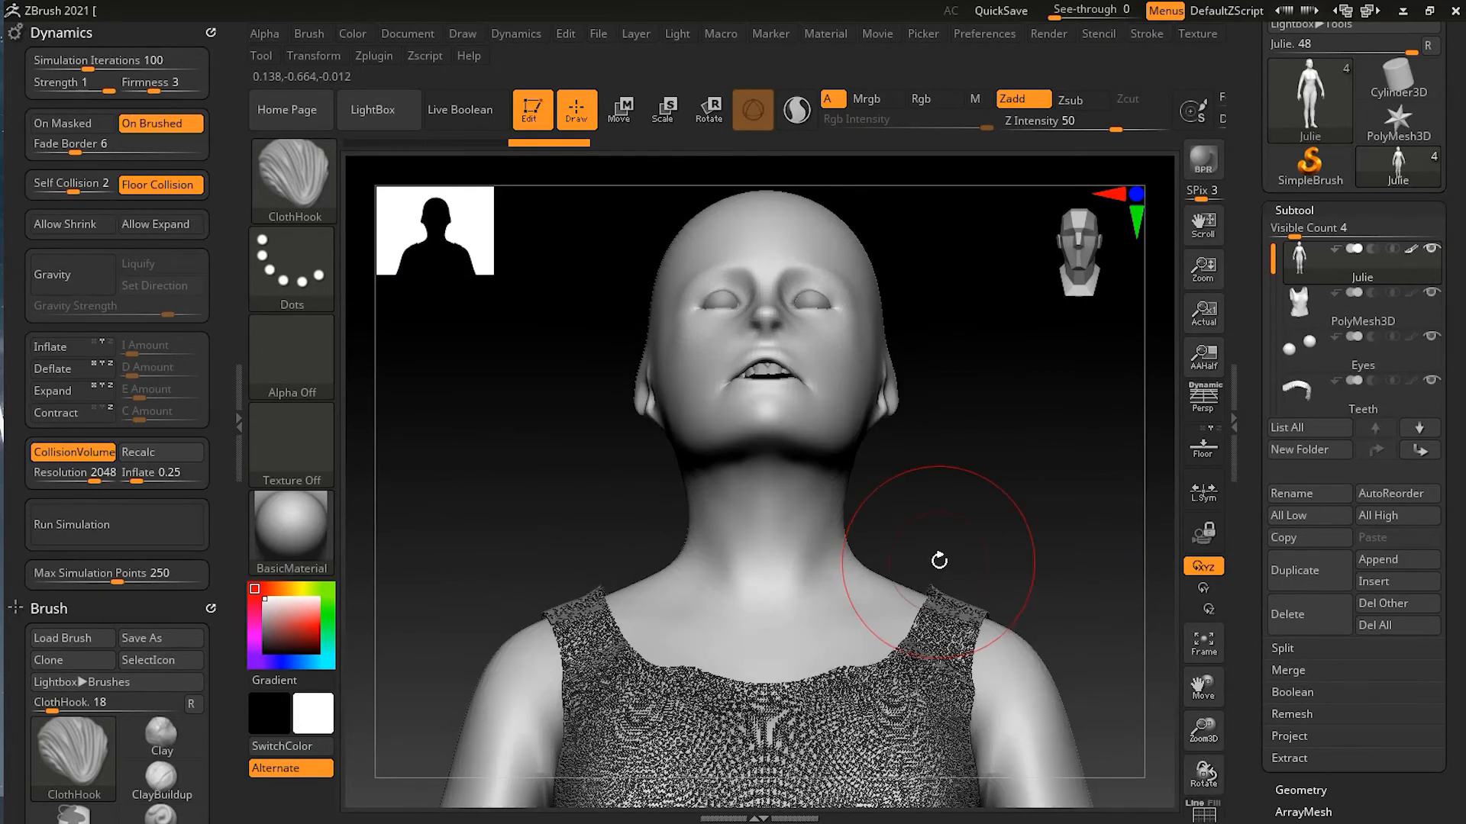
key("ctrl")
key("ctrl+shift")
left_click_drag(602, 484, 957, 554, "ctrl")
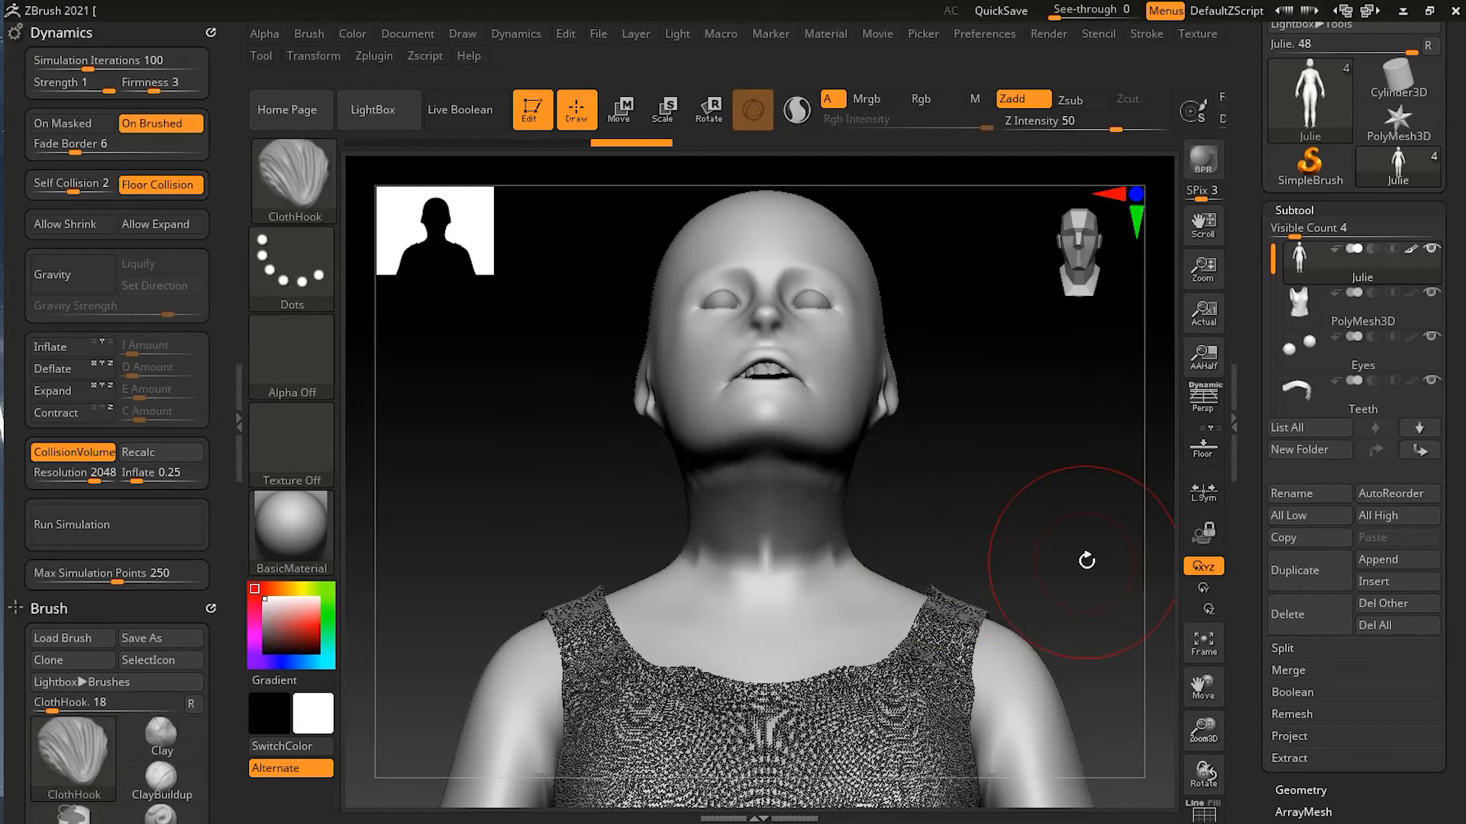
Turn off Dynamic Subdiv on the Julie figure and try to divide its mesh.
left_click_drag(1463, 334, 1456, 271)
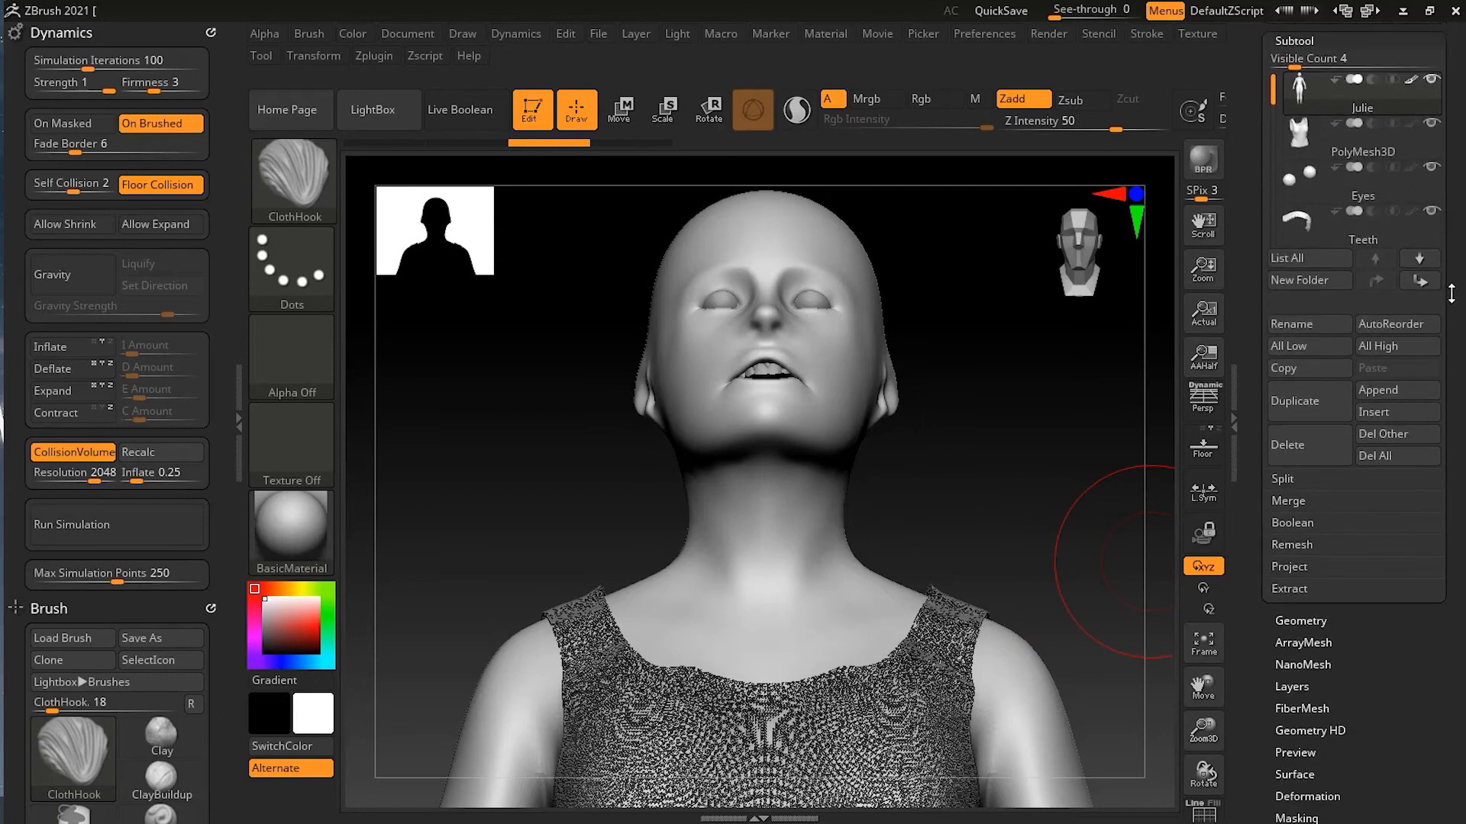
scroll(1381, 617, "down", 3)
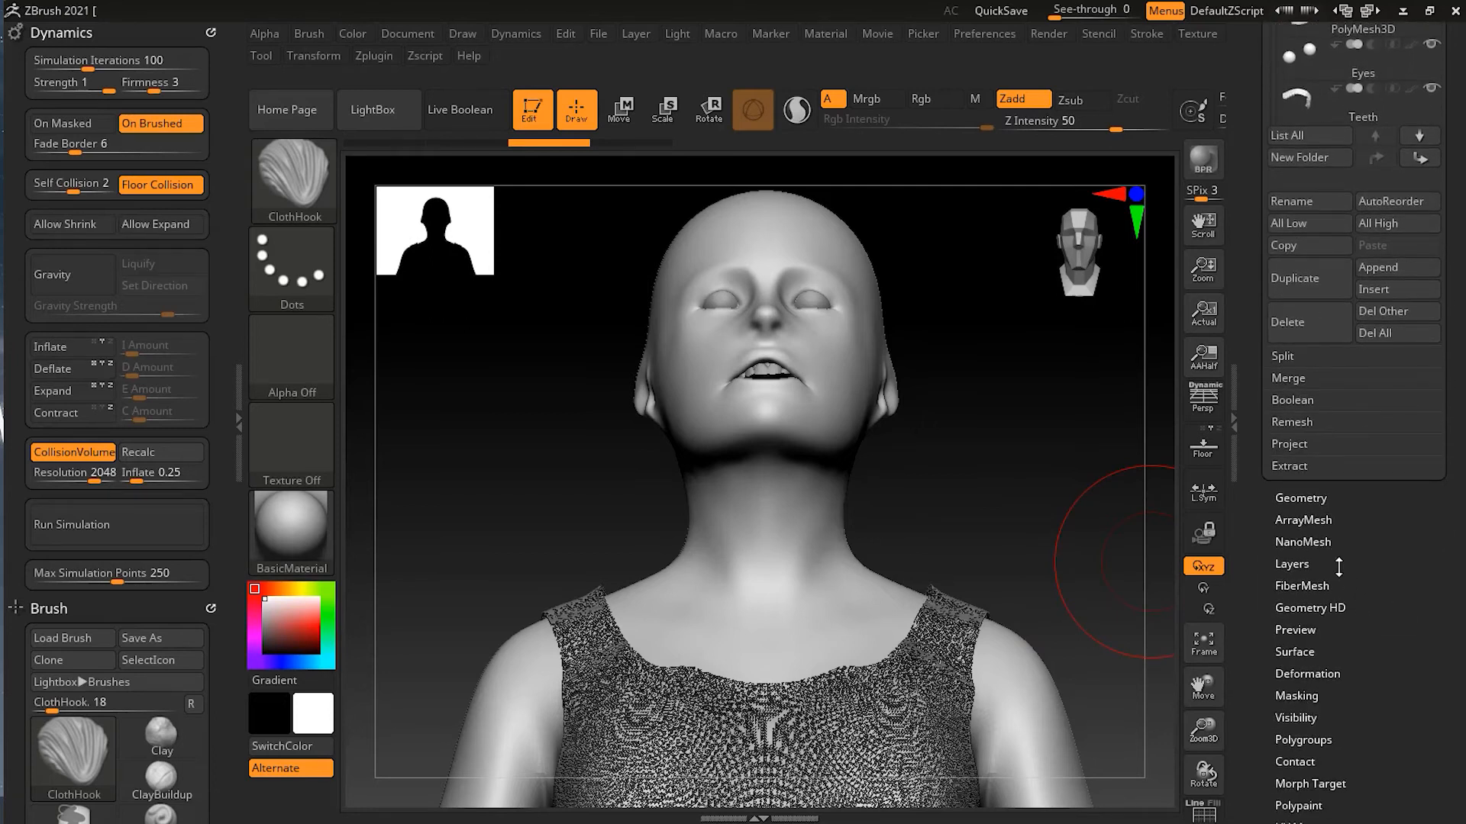
left_click(1310, 501)
left_click_drag(1393, 632, 1392, 674)
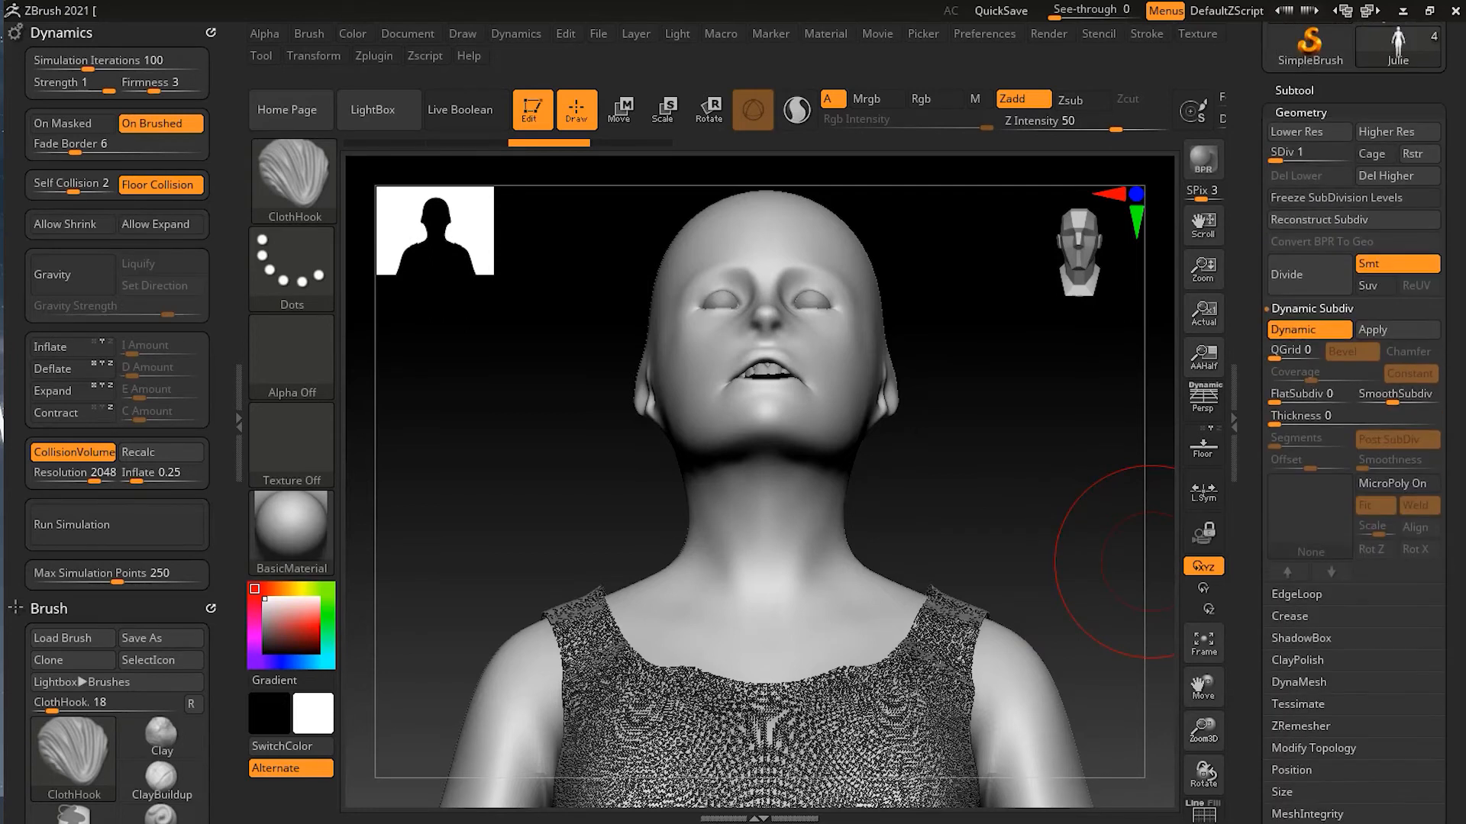
left_click(1292, 331)
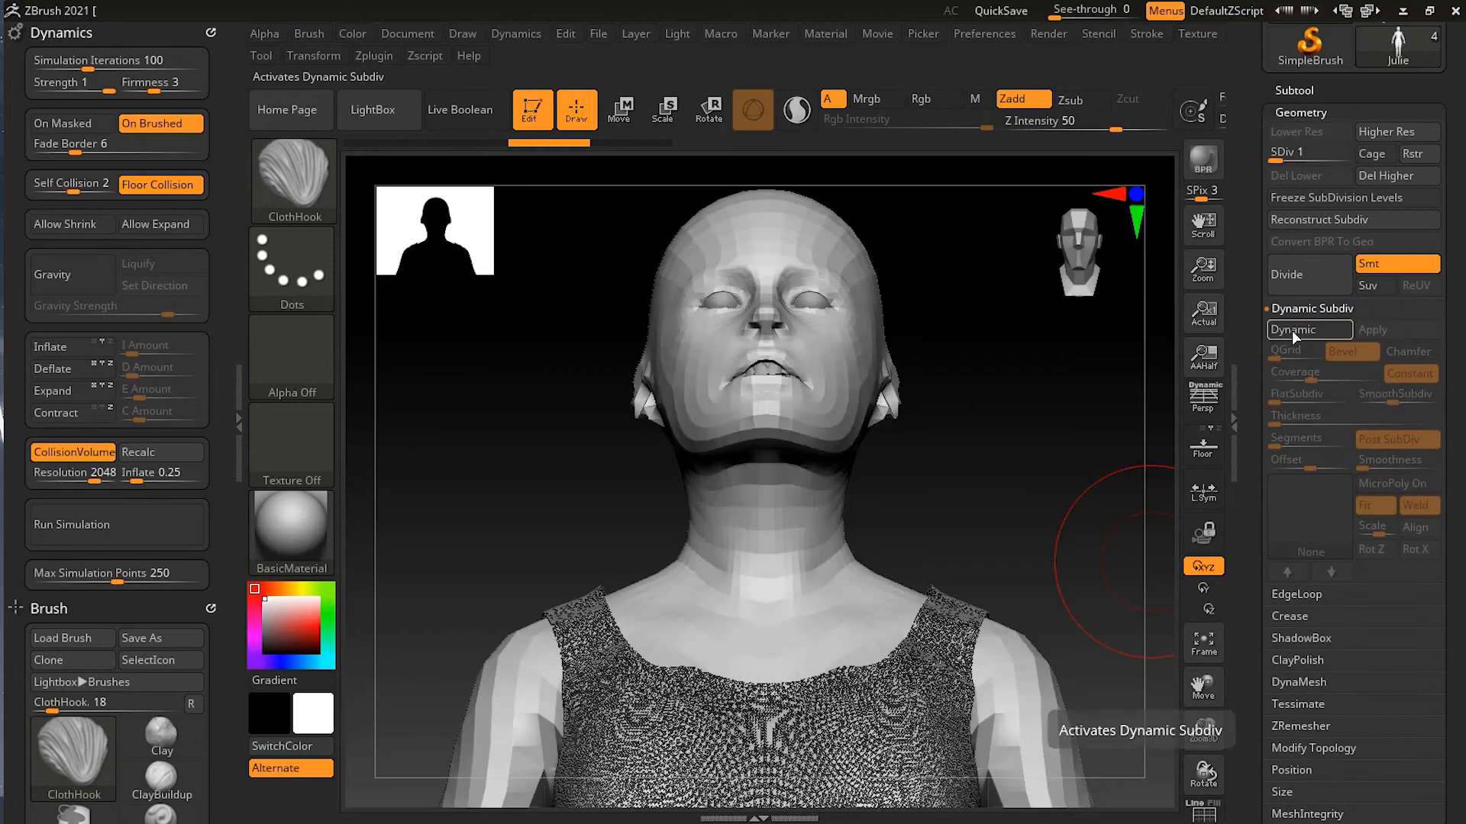
left_click(1306, 274)
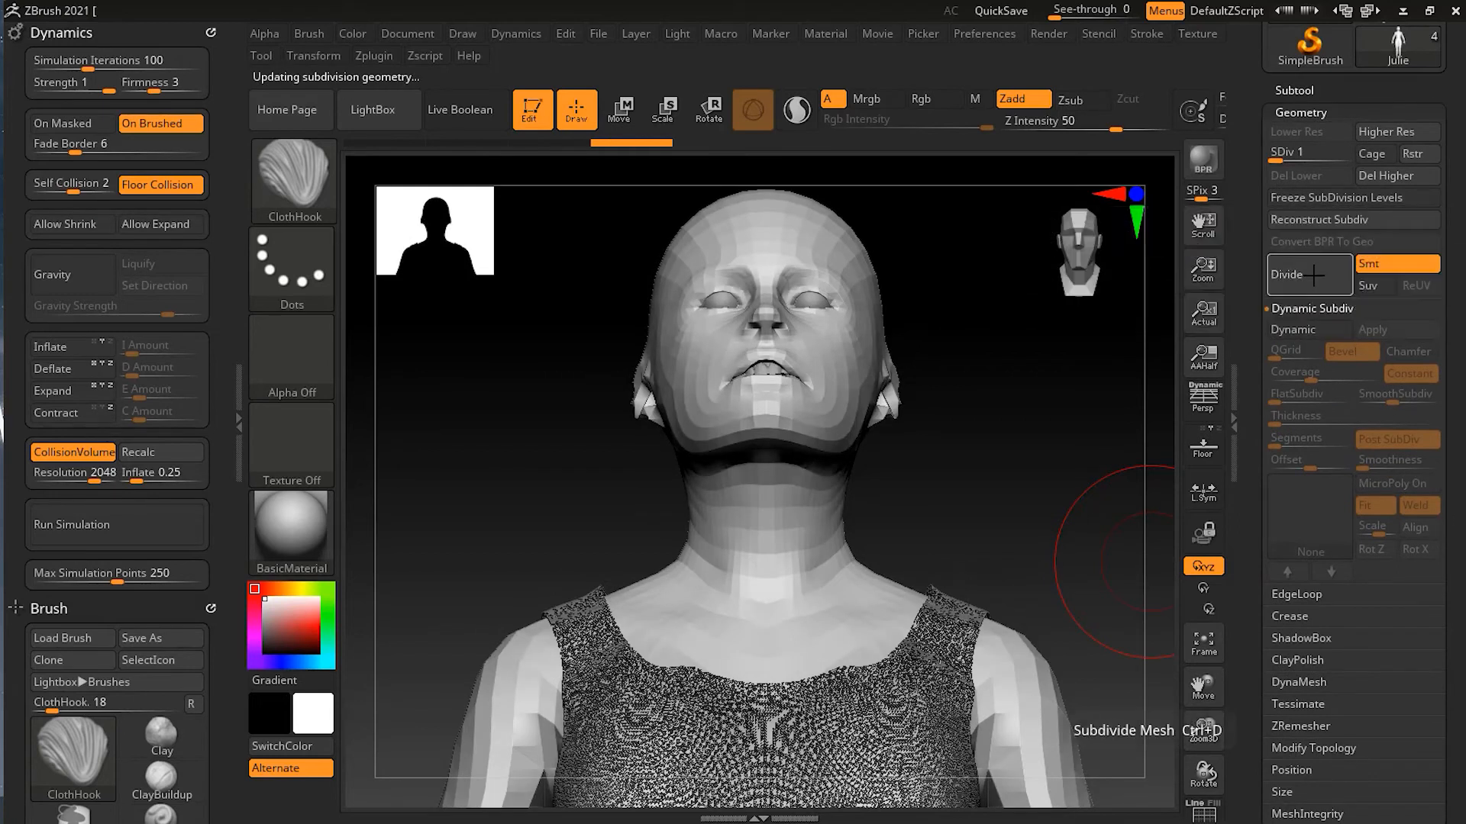
left_click(1301, 277)
Set the Julie figure's subdivision level to 5 and mask a band around its neck with the MaskPen brush.
left_click_drag(1280, 159, 1325, 157)
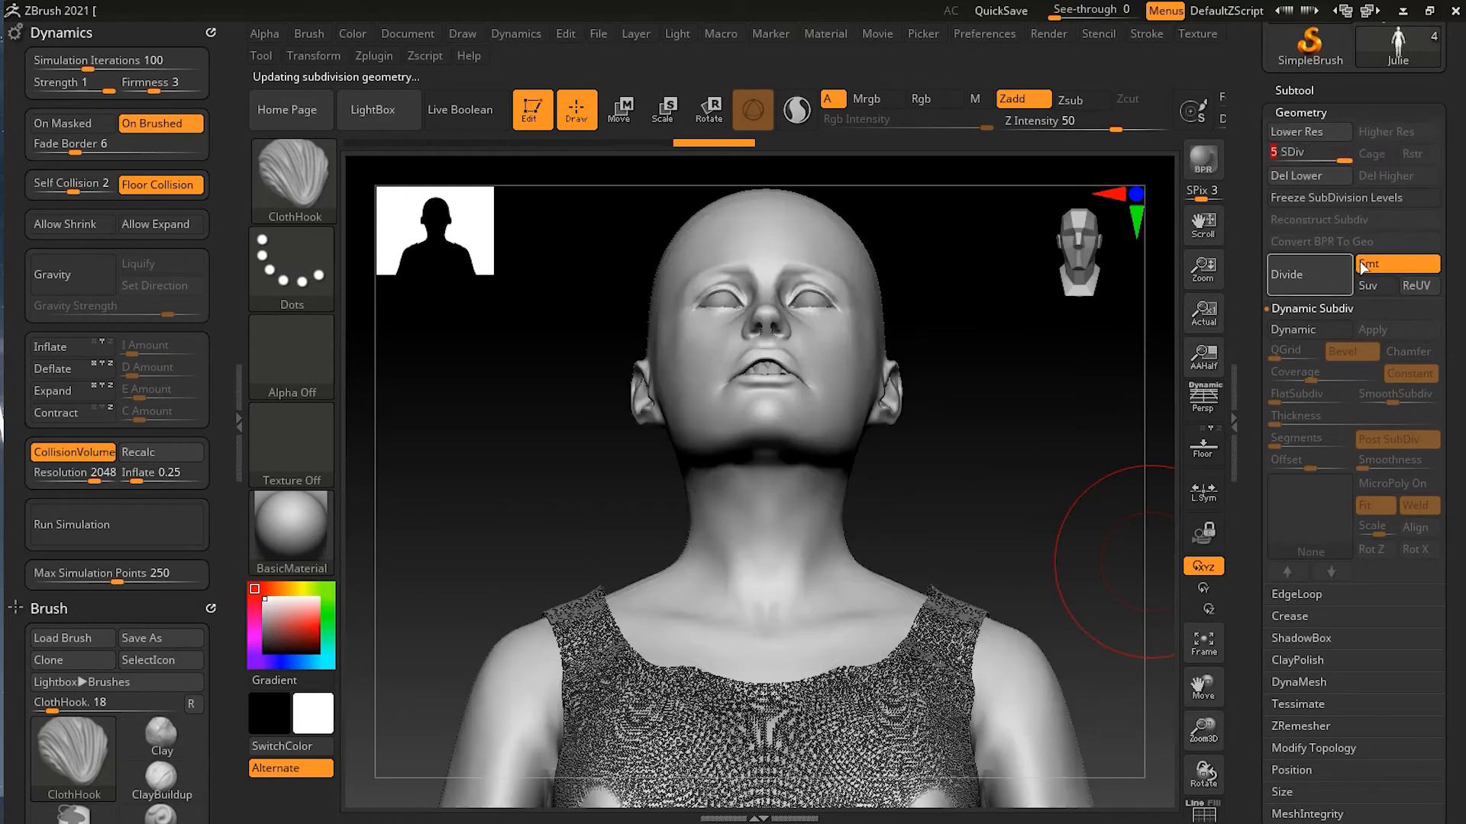
left_click_drag(1341, 157, 1330, 157)
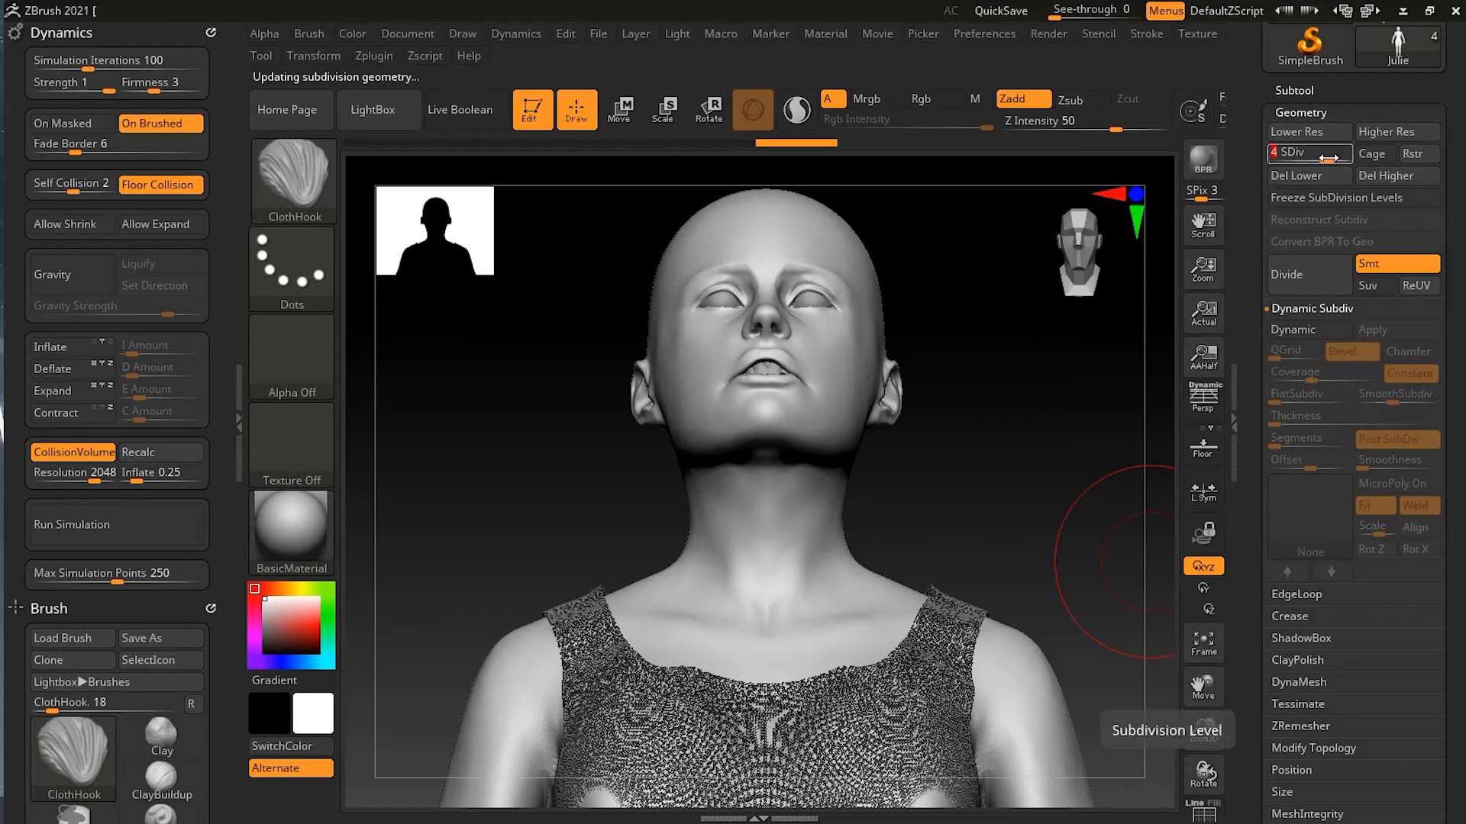
left_click_drag(1330, 158, 1344, 158)
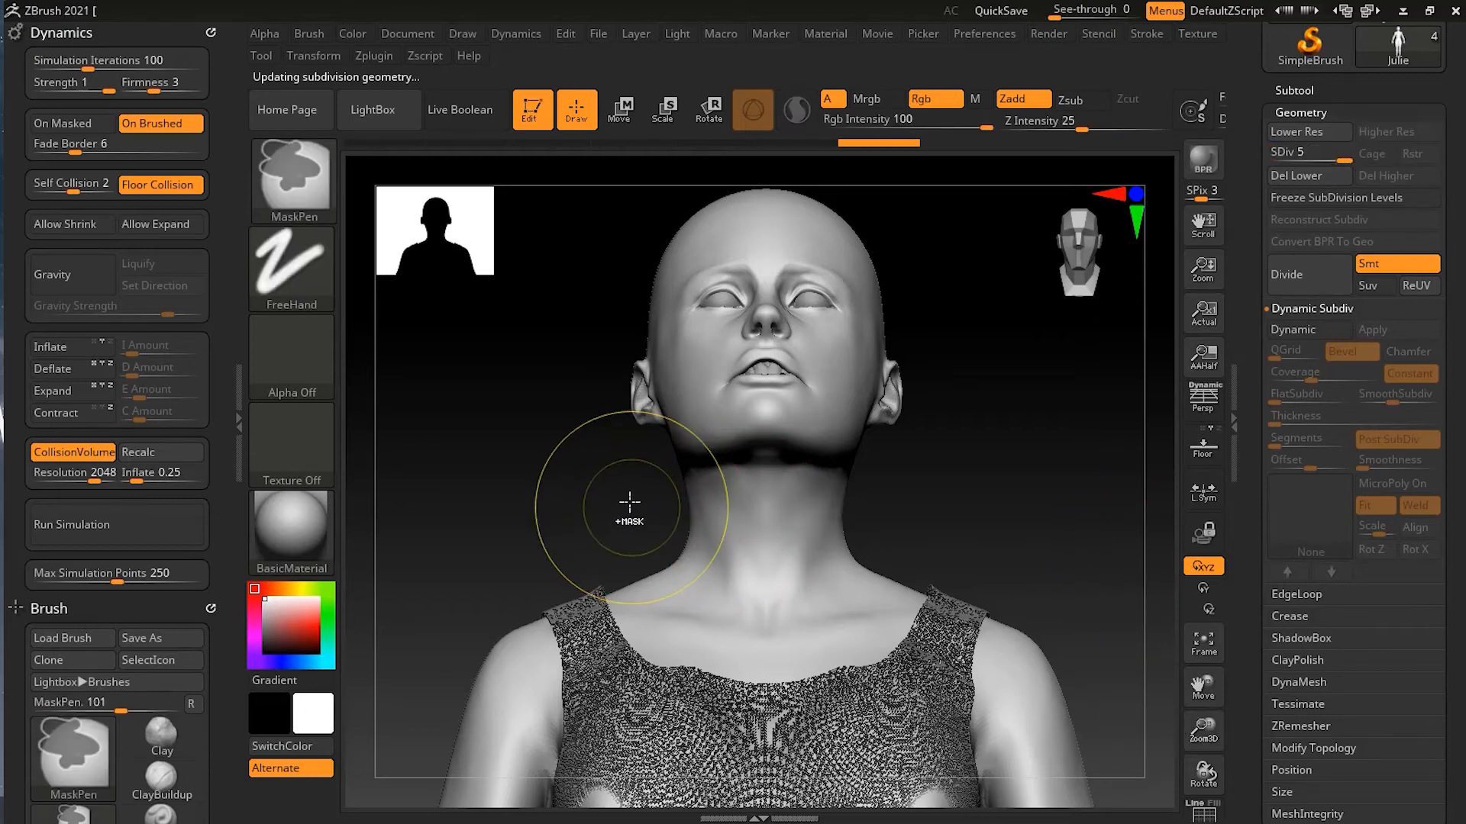
mouse_move(623, 494)
left_mouse_down("ctrl")
mouse_move(909, 530)
mouse_move(939, 550)
mouse_move(916, 547)
left_mouse_up("ctrl")
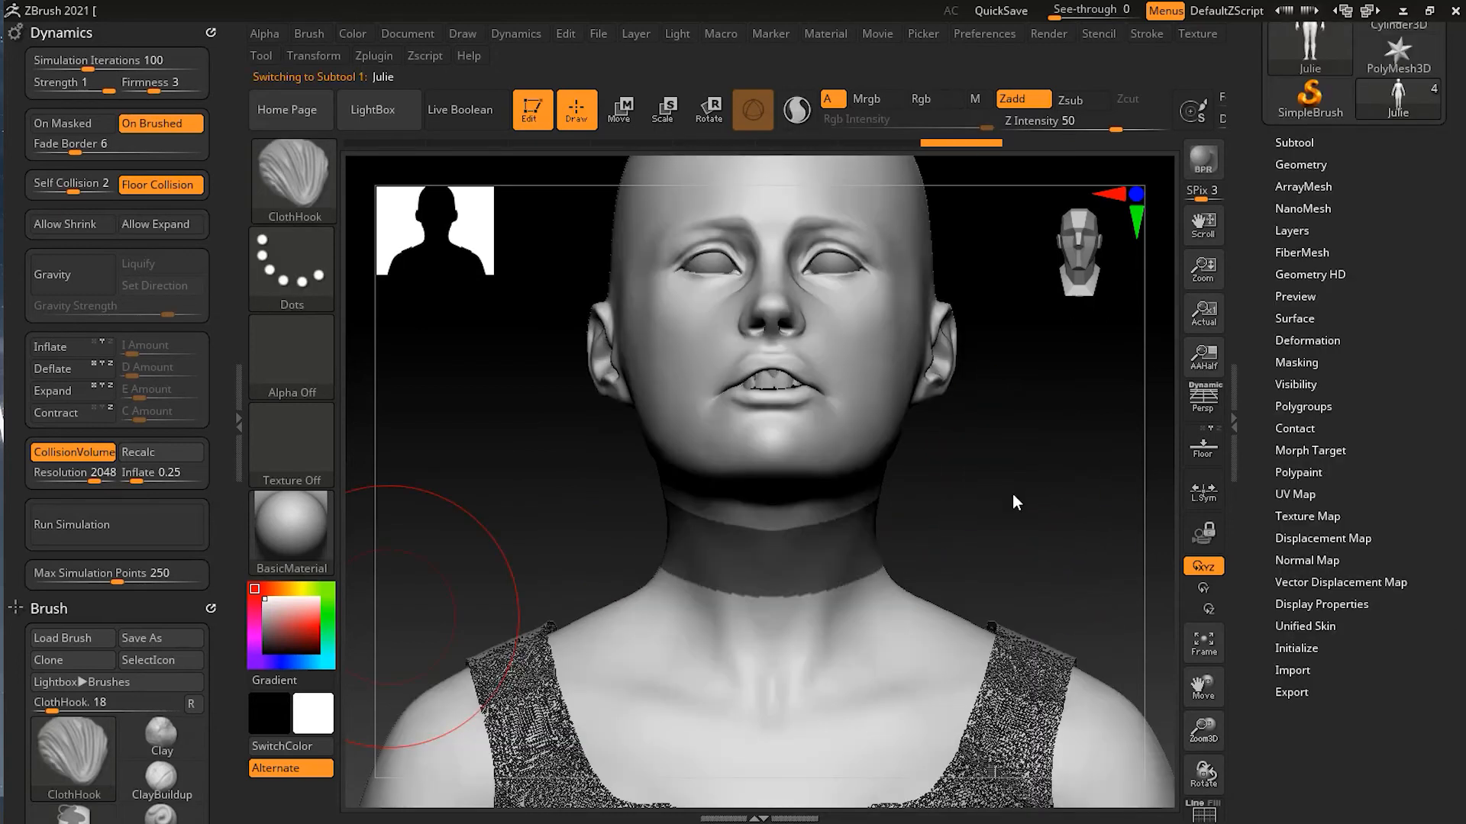
Set the masked Julie figure's subdivision level to 3.
left_click(1316, 163)
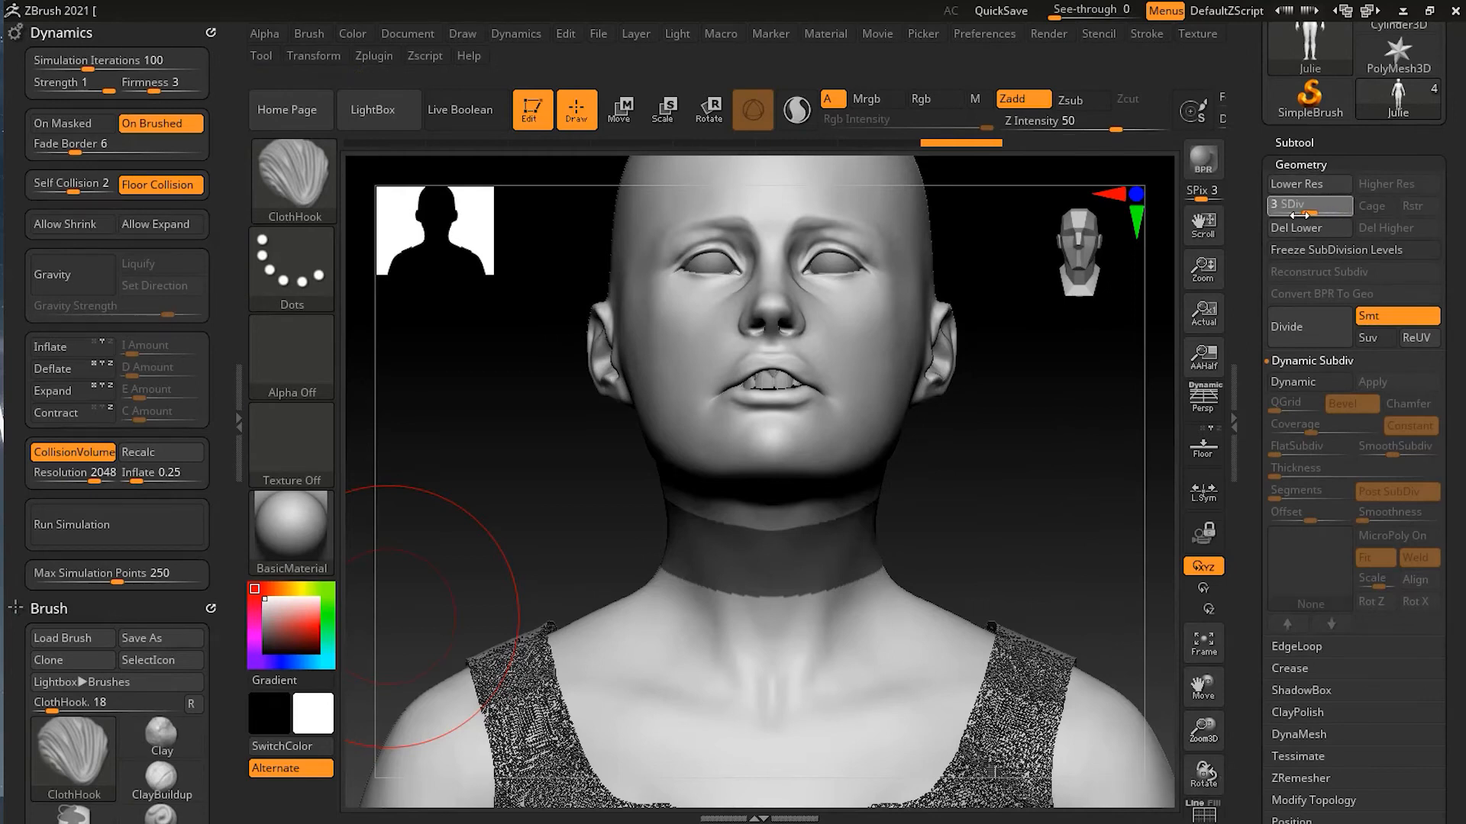
left_click(1276, 213)
left_click_drag(1287, 209, 1304, 214)
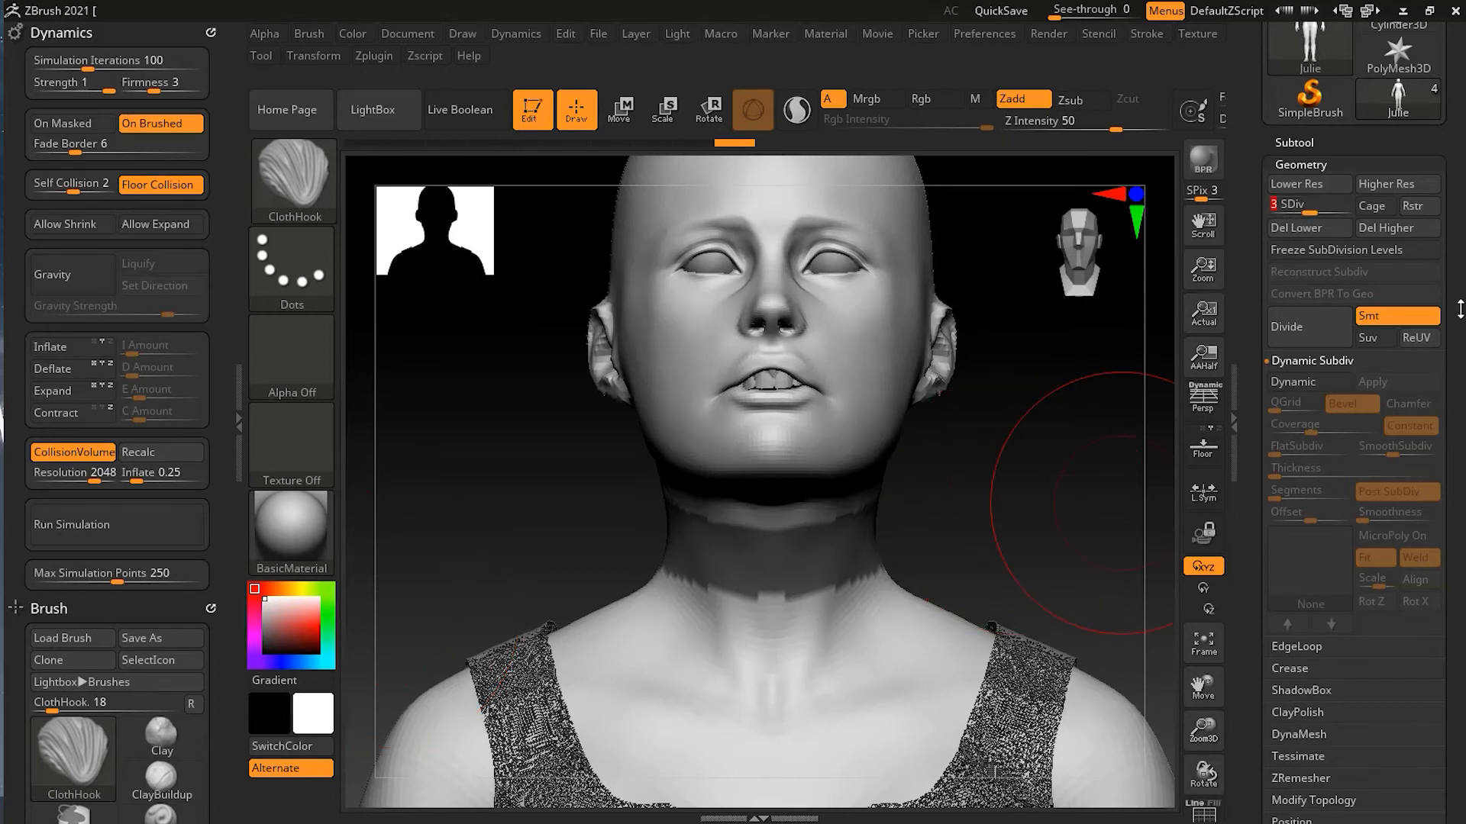
left_click_drag(1459, 308, 1457, 195)
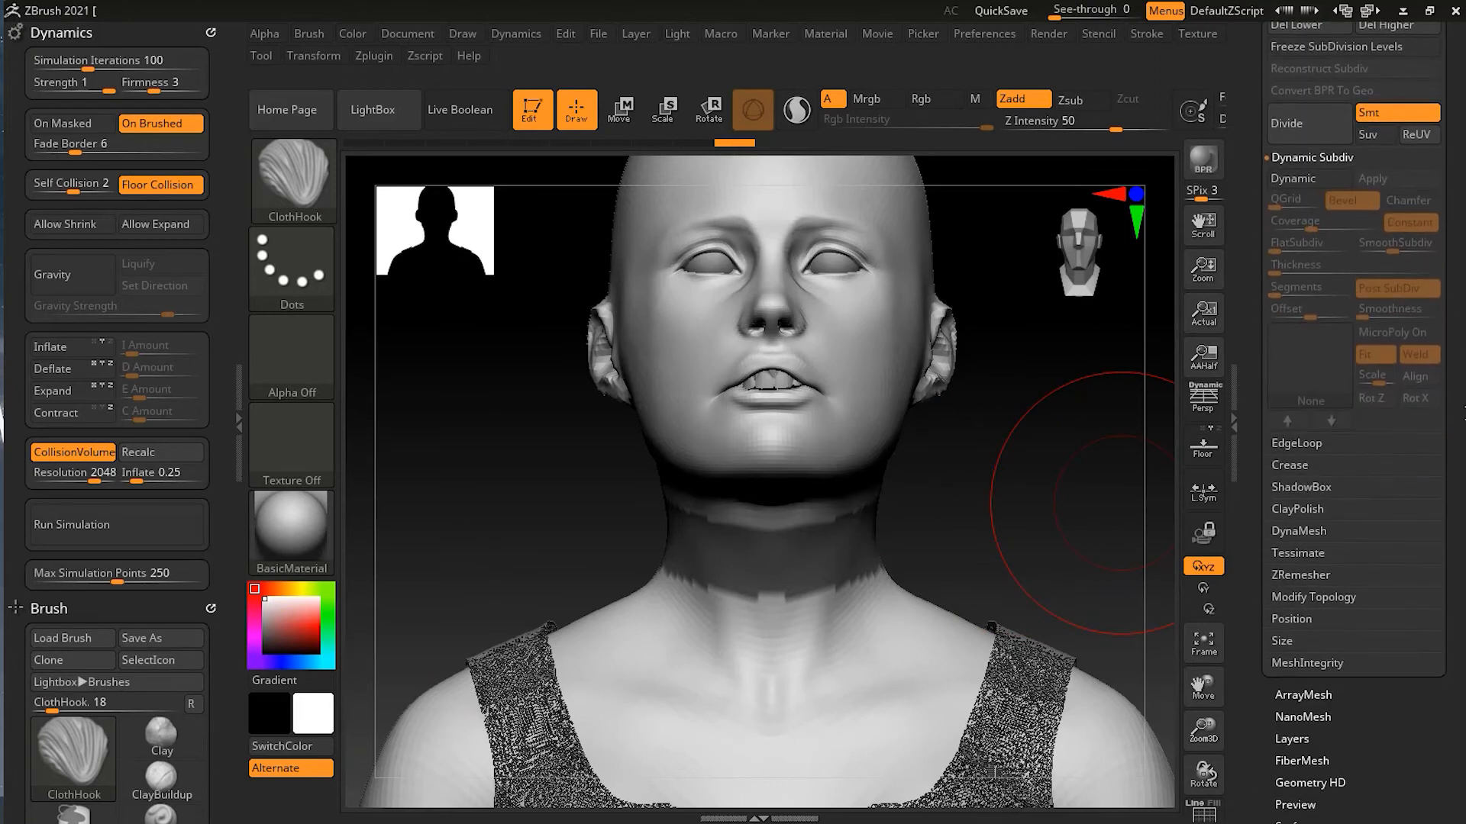
left_click_drag(1461, 316, 1461, 390)
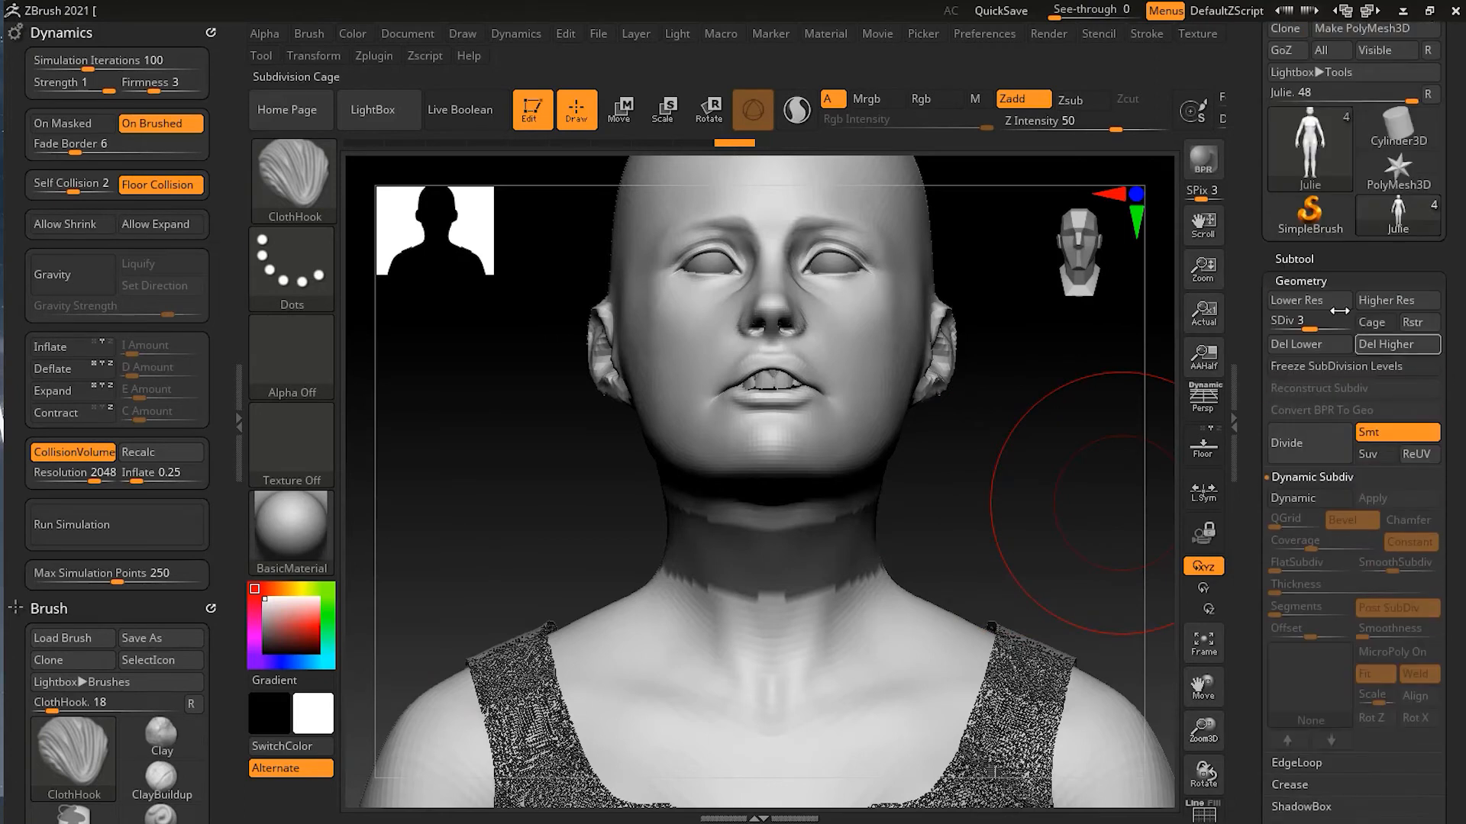
Extract the masked neck band from the Julie figure with a thickness of 0.001 and accept it as a new subtool.
left_click(1318, 279)
left_click(1297, 258)
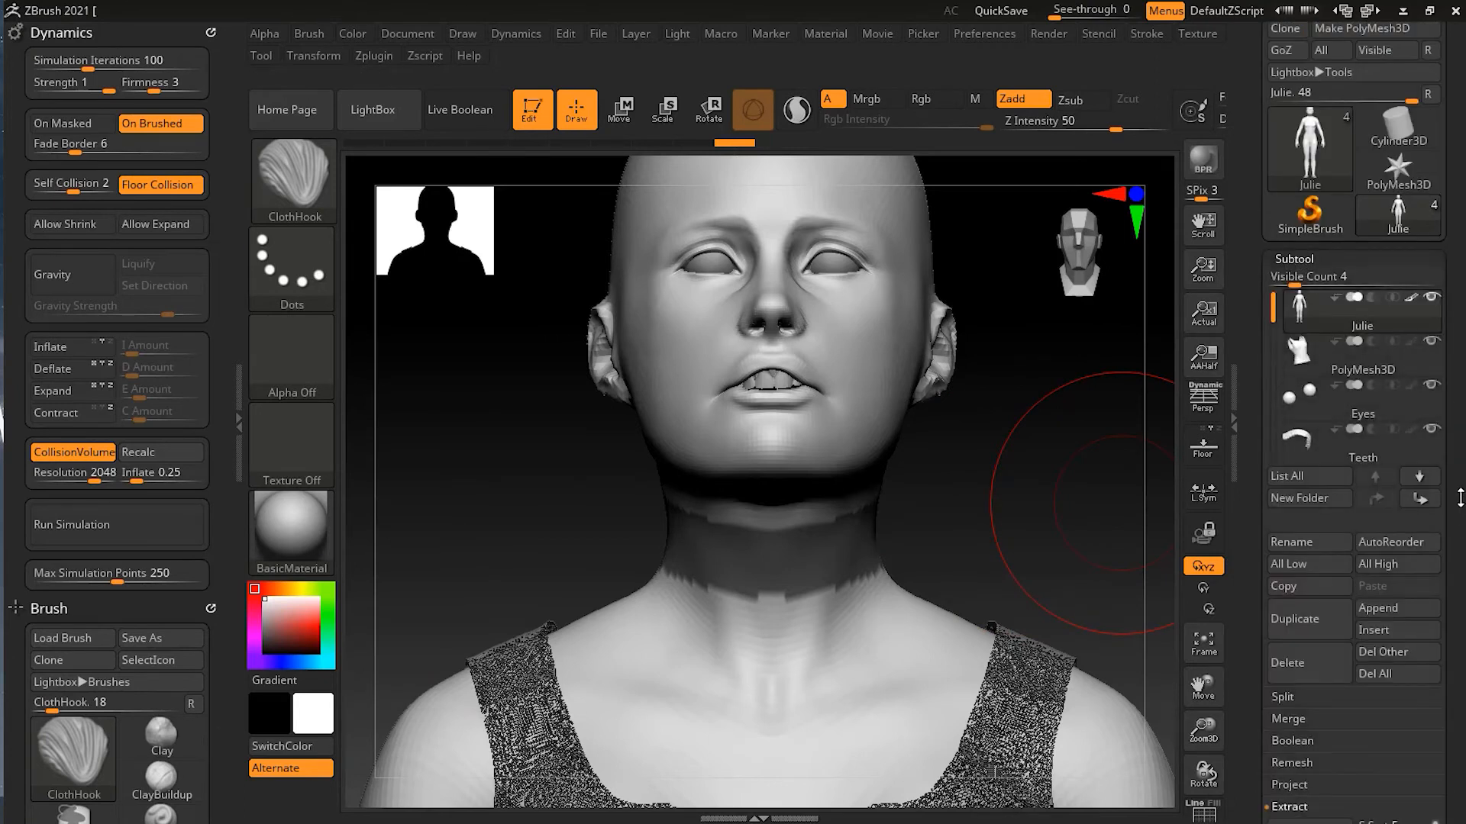
left_click_drag(1461, 516, 1458, 404)
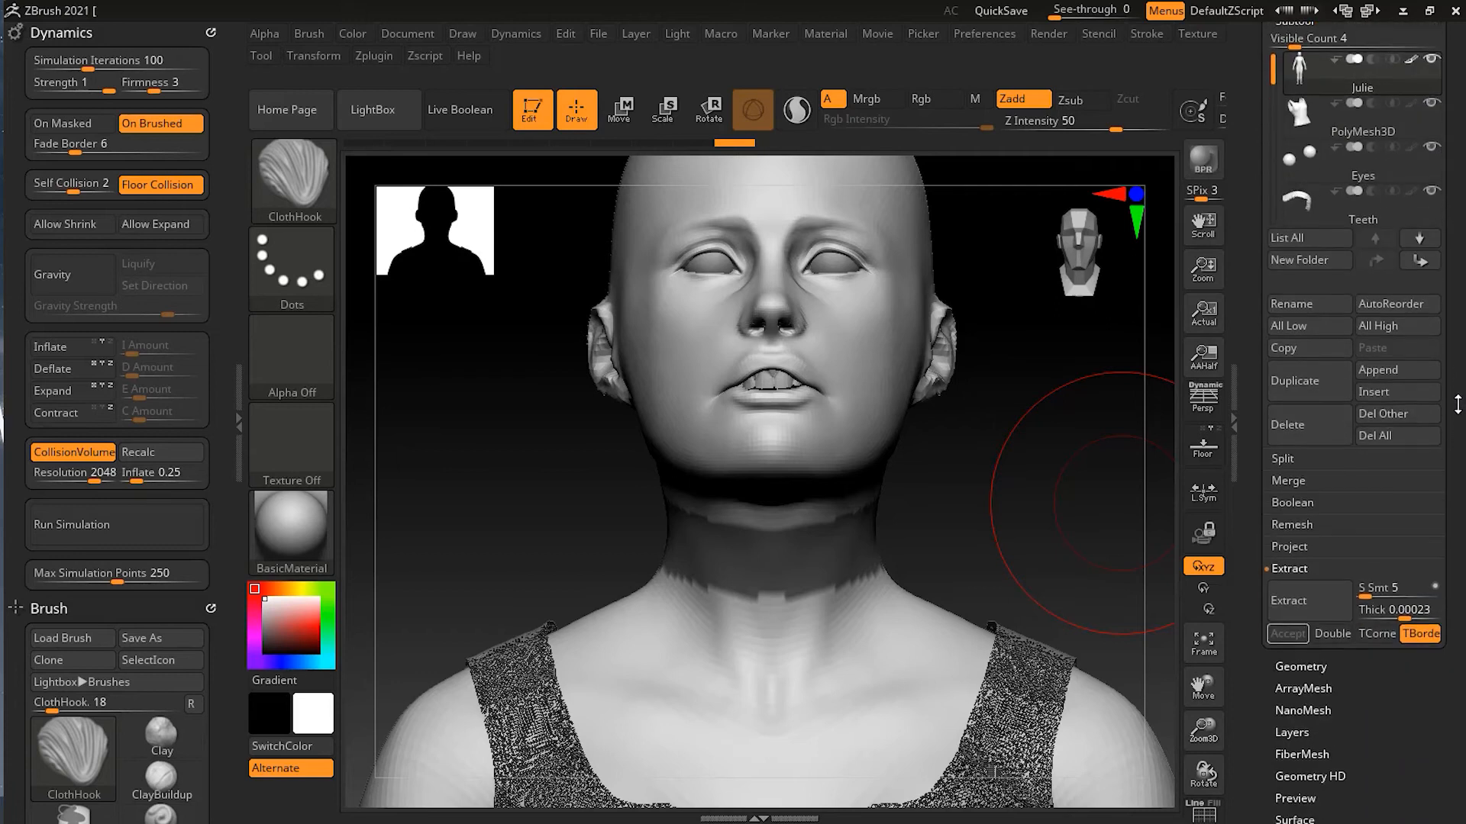
left_click(1330, 609)
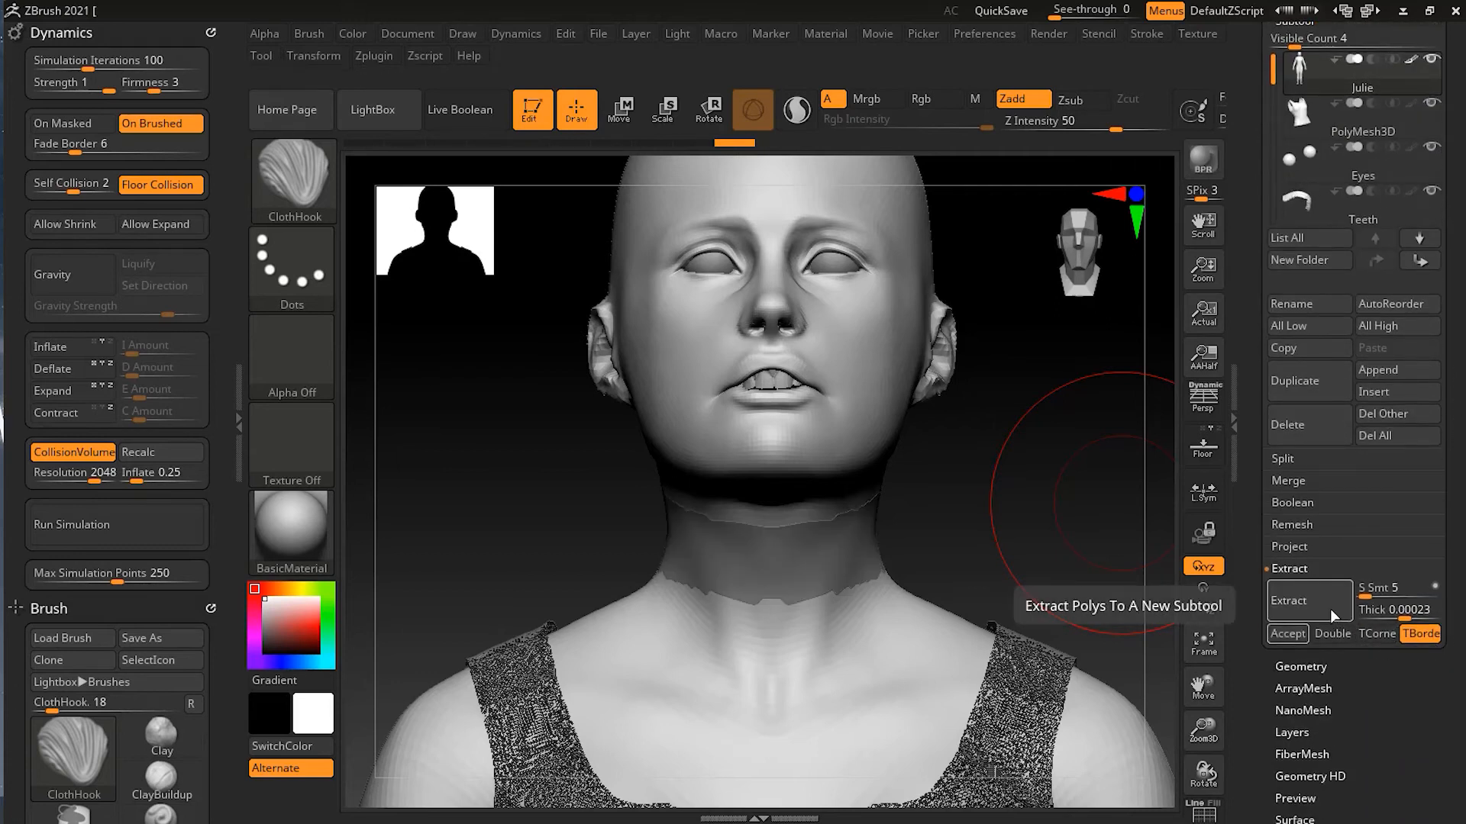
left_click(1377, 612)
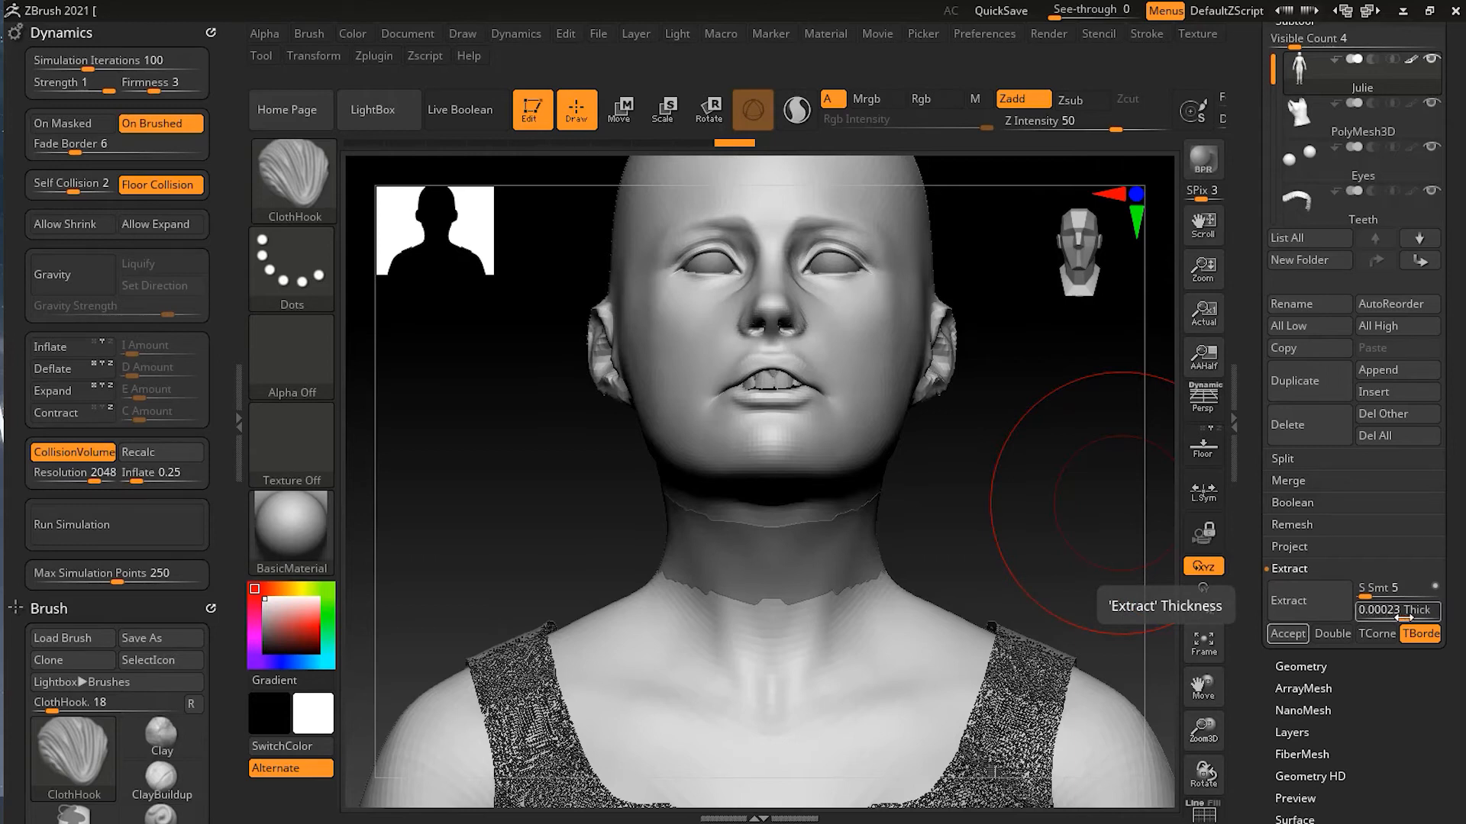
type("0.001")
left_click(1316, 609)
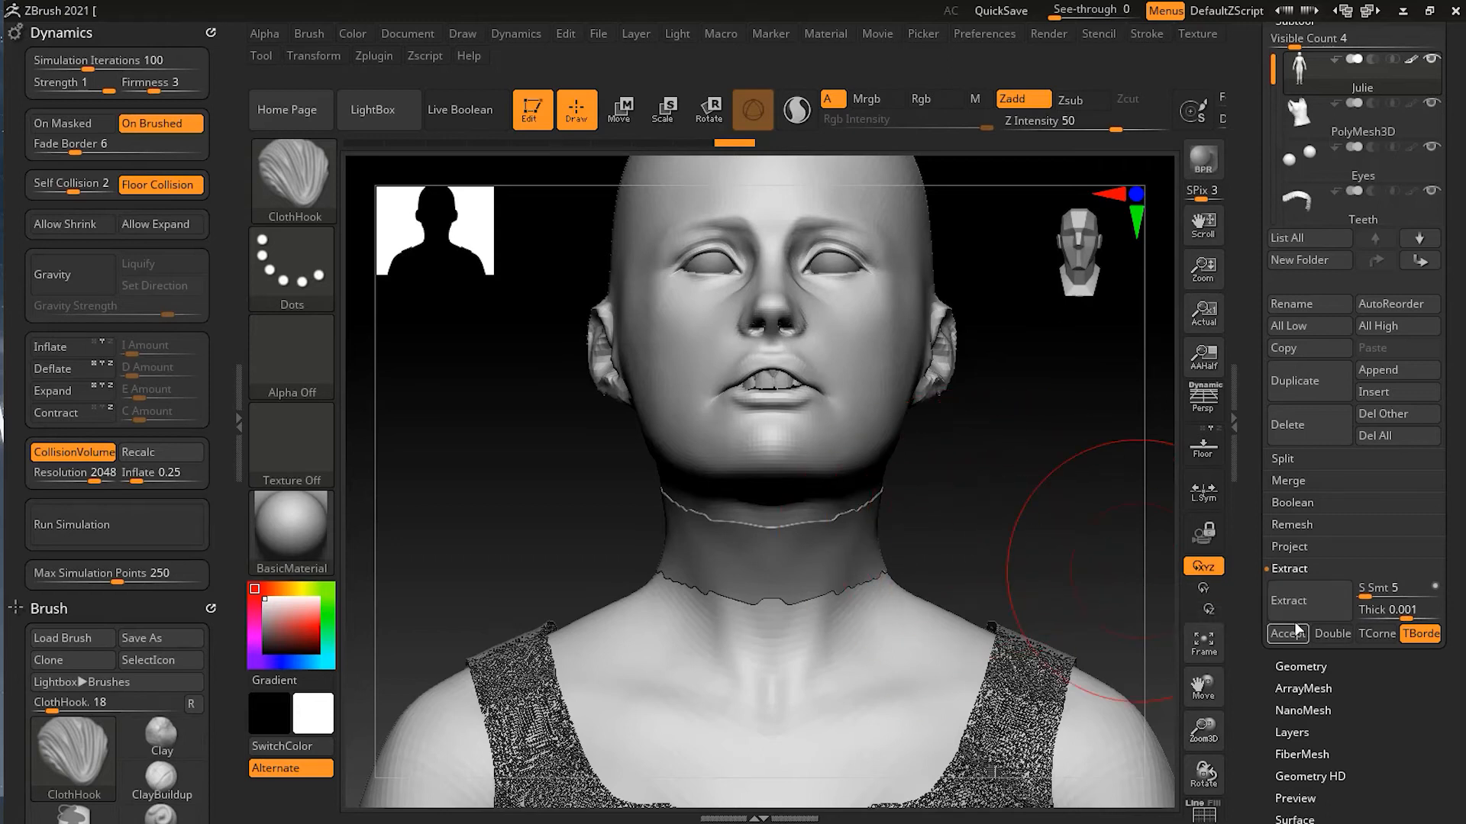
left_click(1336, 633)
left_click(1298, 634)
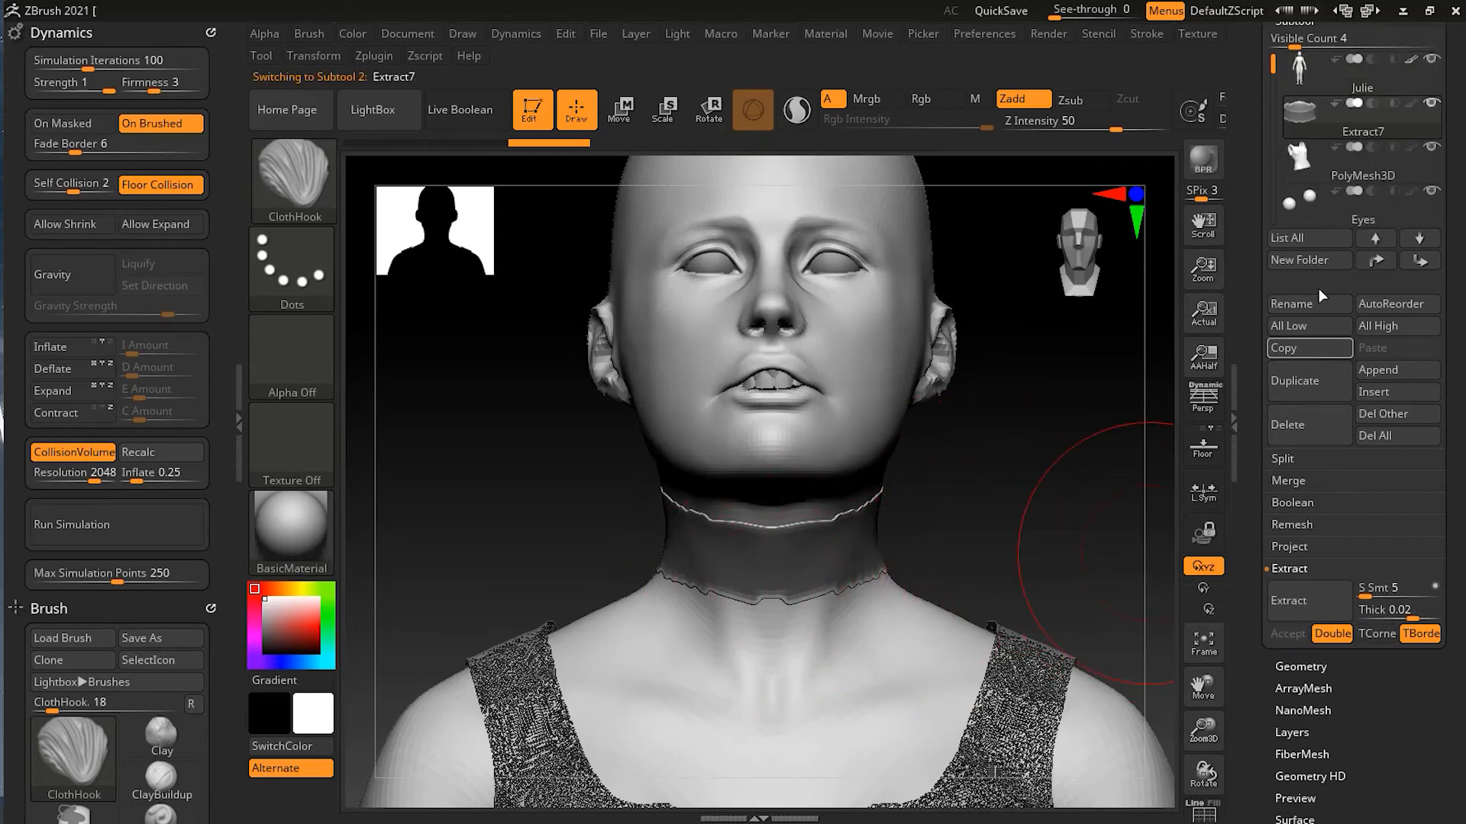
Smooth the jagged borders of the extracted neck band with the Polish By Features deformation.
left_click_drag(1462, 231, 1463, 551)
left_click(1309, 342)
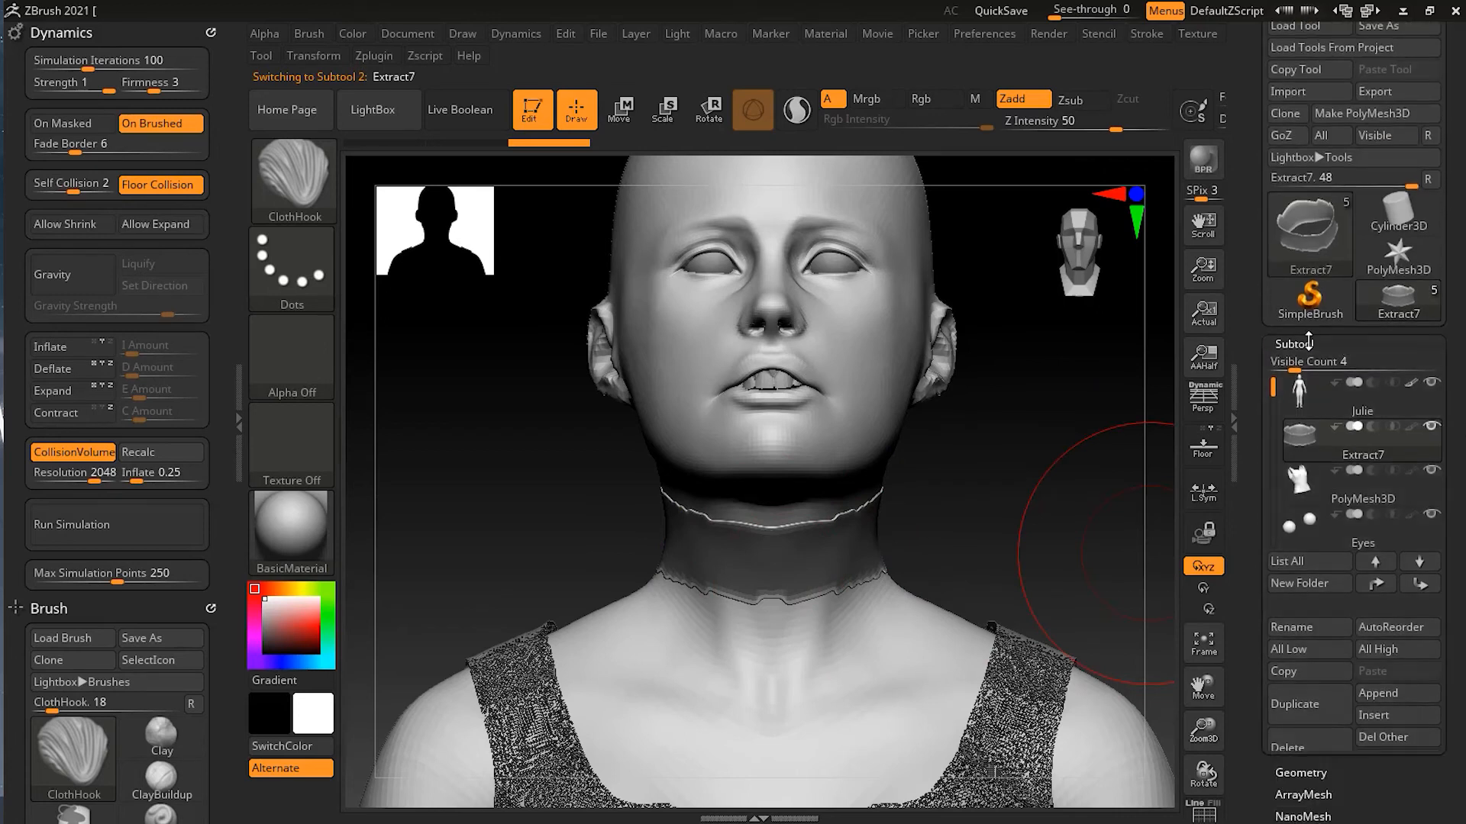
left_click_drag(1422, 609, 1416, 553)
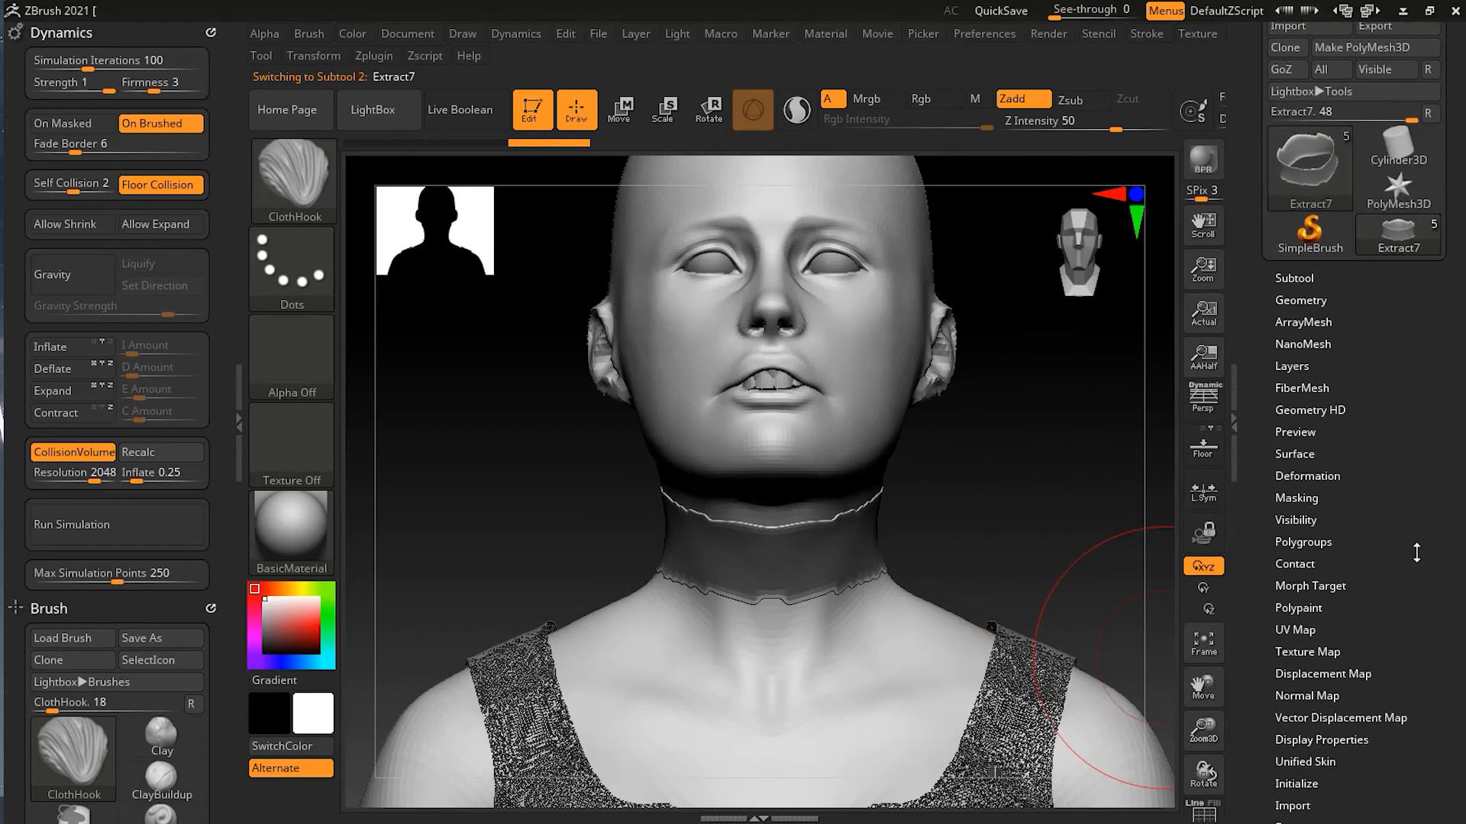
left_click(1337, 475)
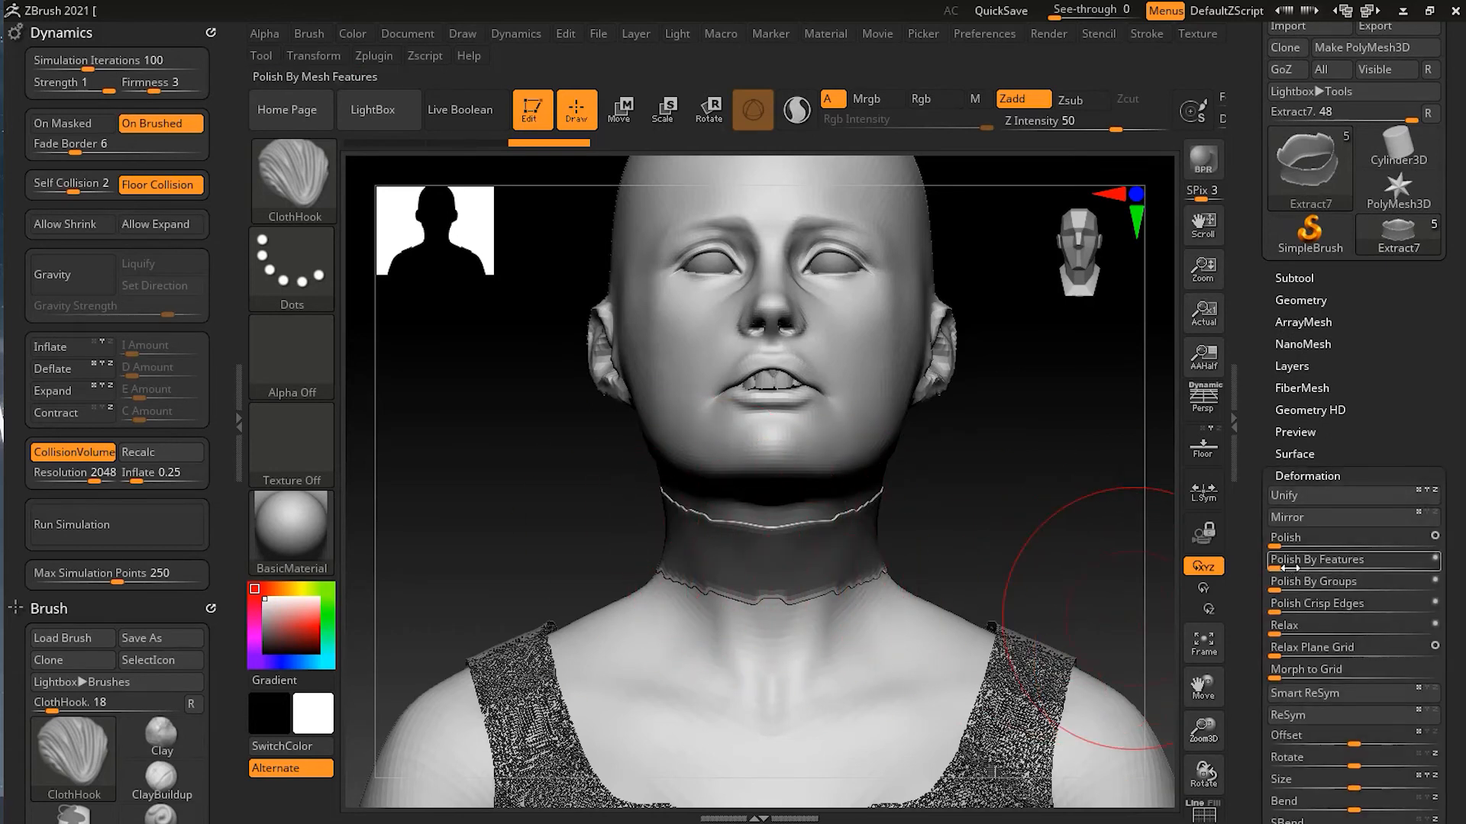
left_click_drag(1410, 567, 1446, 574)
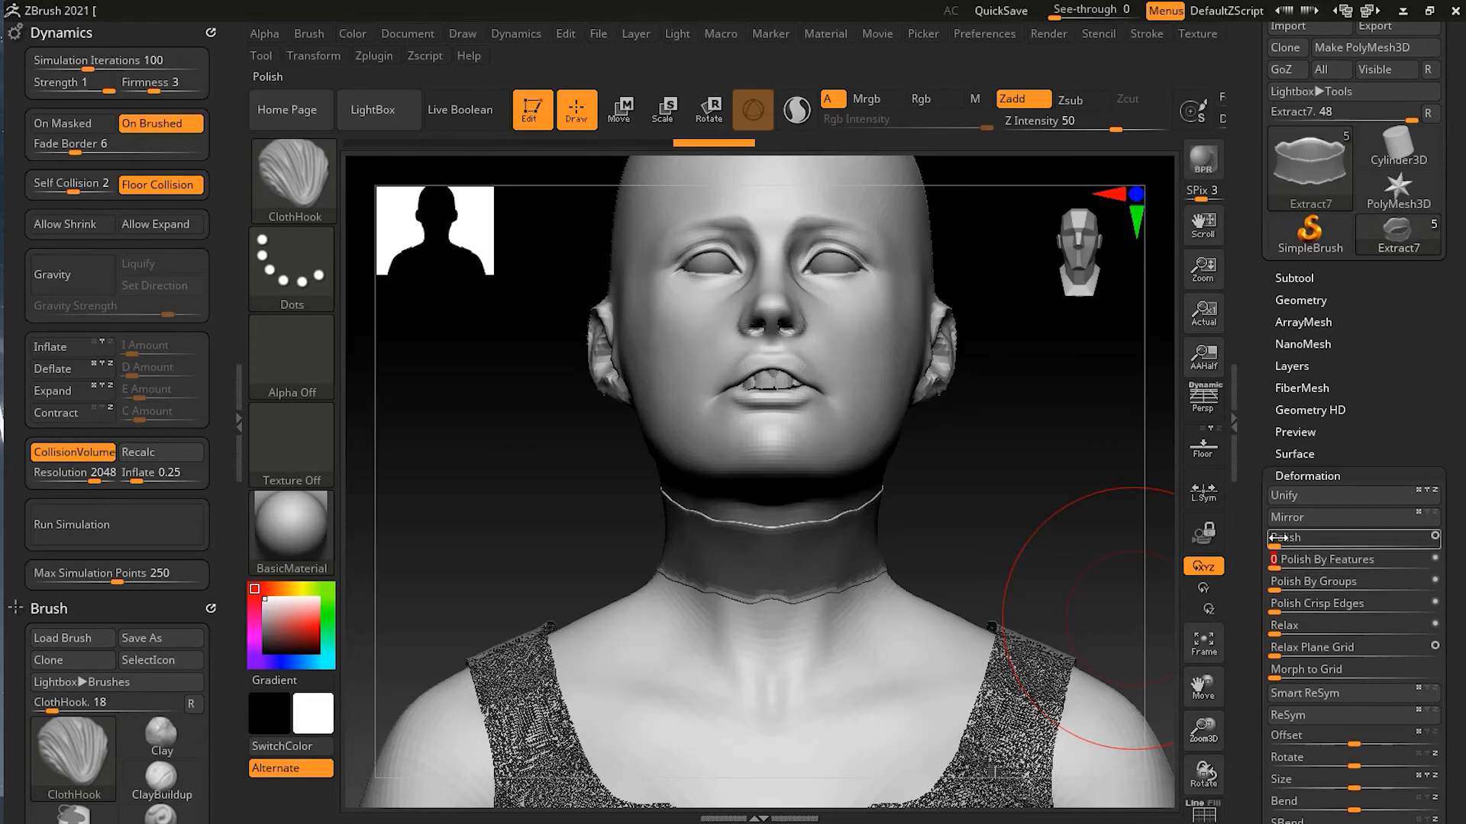
Try the plain Polish deformation on the extracted neck band and undo it.
left_click_drag(1306, 538, 1361, 538)
left_click_drag(1456, 538, 1456, 538)
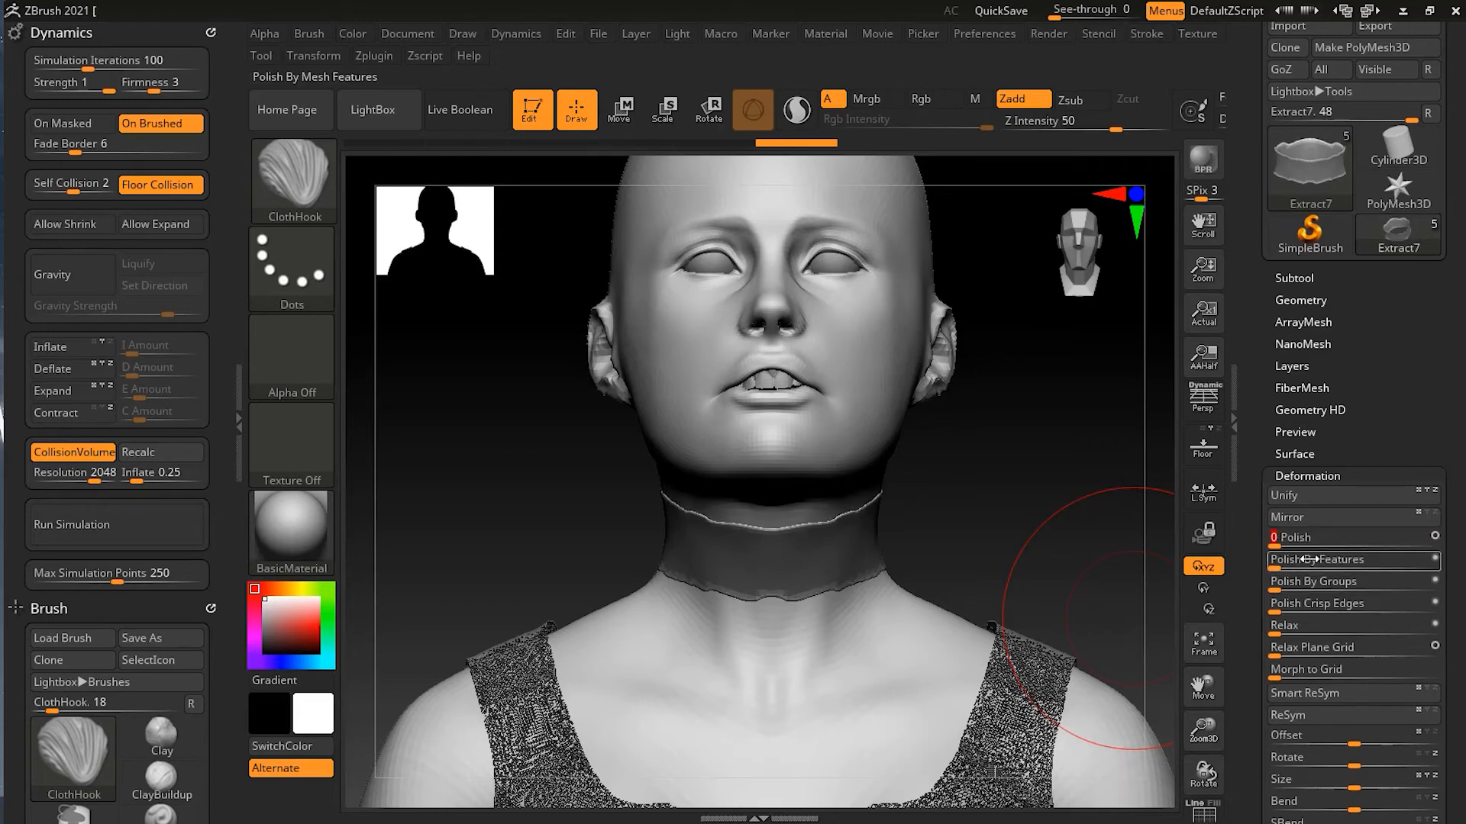
key("ctrl")
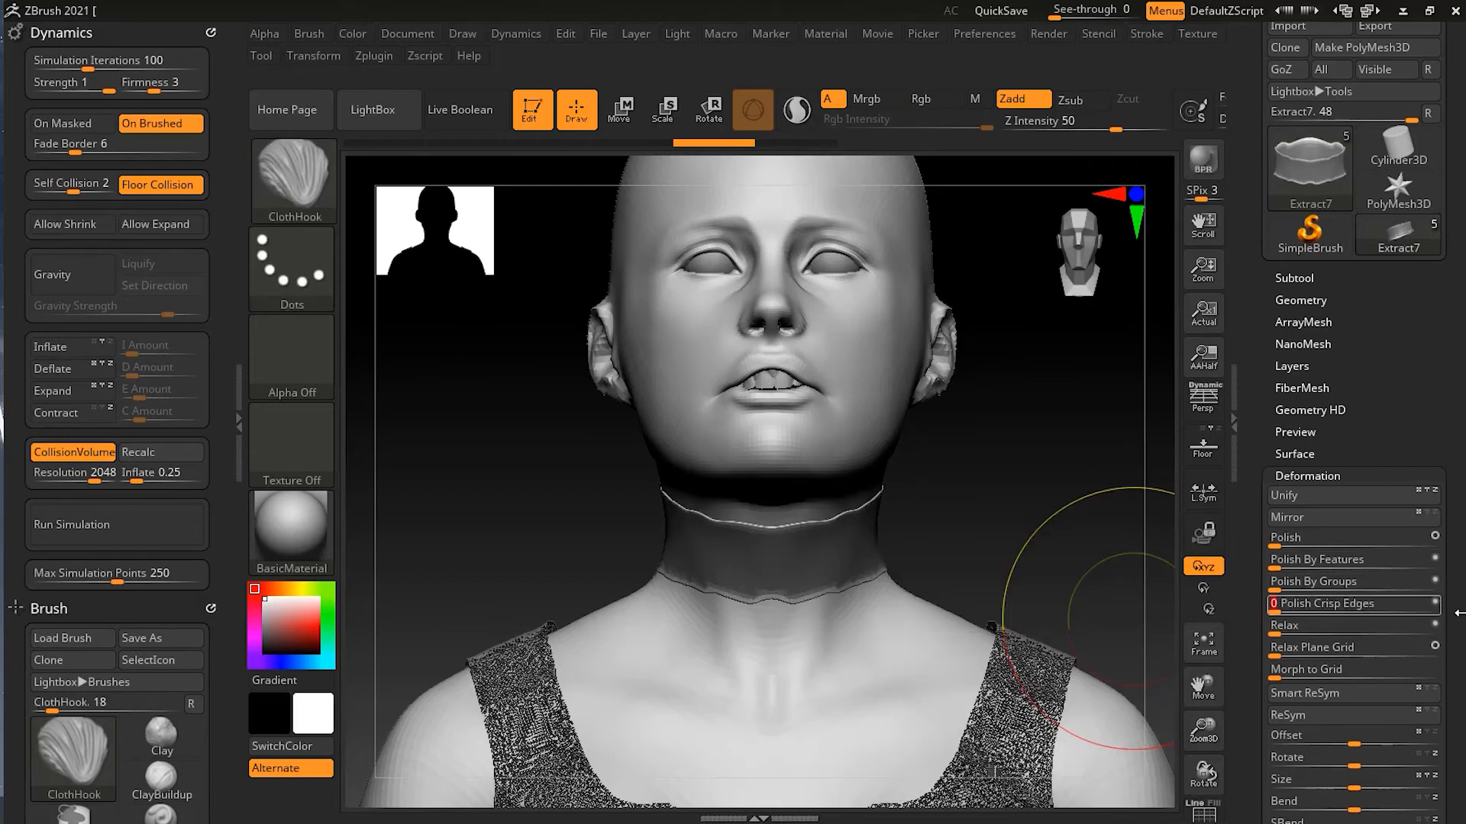
Smooth the neck band's edges further with Polish Crisp Edges and repeated full-strength Polish By Features passes.
left_click_drag(1286, 608, 1457, 566)
mouse_move(1276, 565)
left_mouse_down()
mouse_move(1415, 568)
mouse_move(1290, 568)
left_mouse_up()
left_click_drag(1447, 566, 1454, 567)
left_click_drag(1283, 568, 1443, 566)
left_click_drag(1269, 569, 1460, 565)
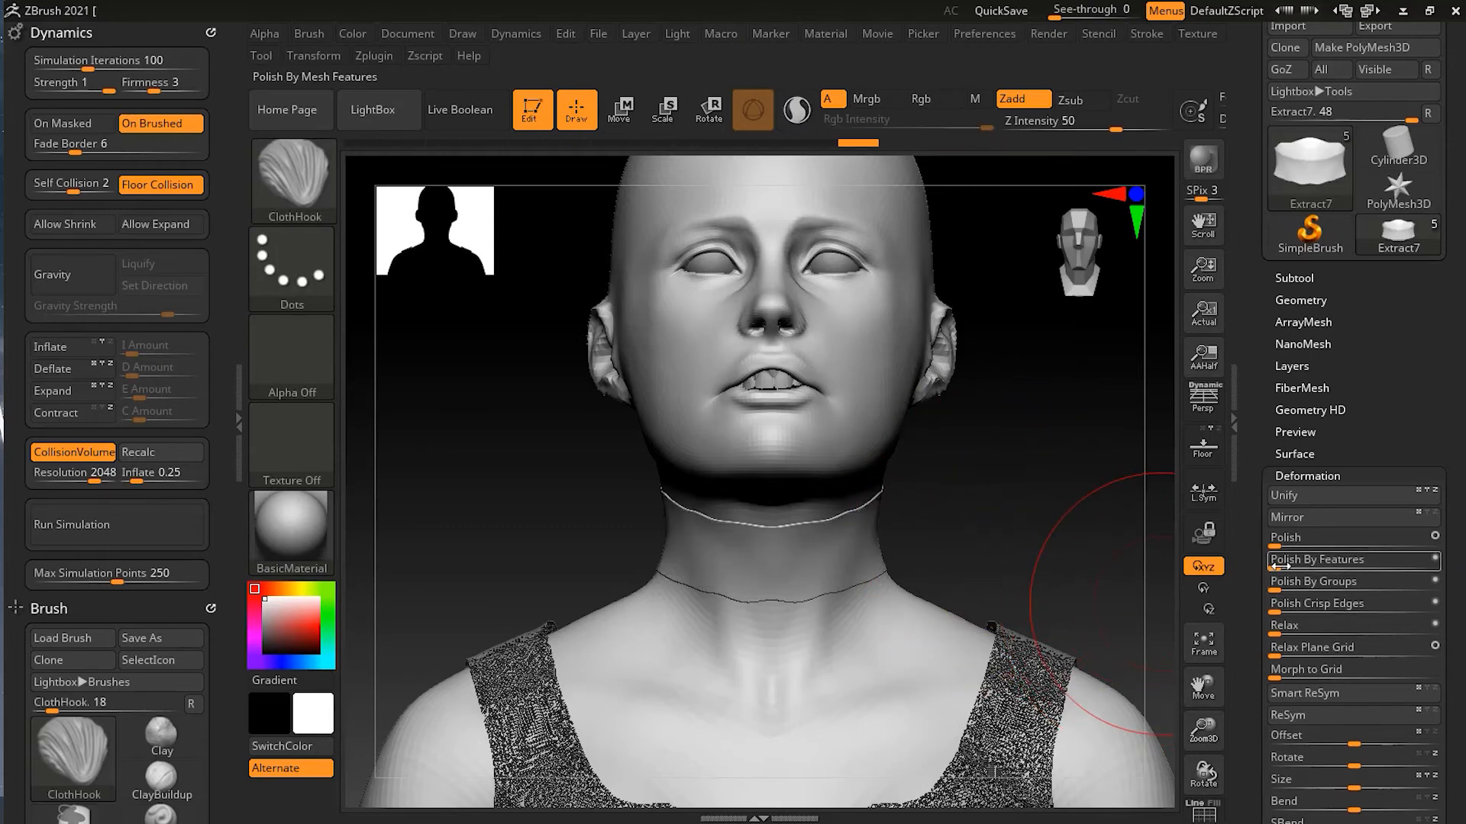
left_click_drag(1284, 567, 1297, 565)
left_click_drag(1445, 573, 1445, 572)
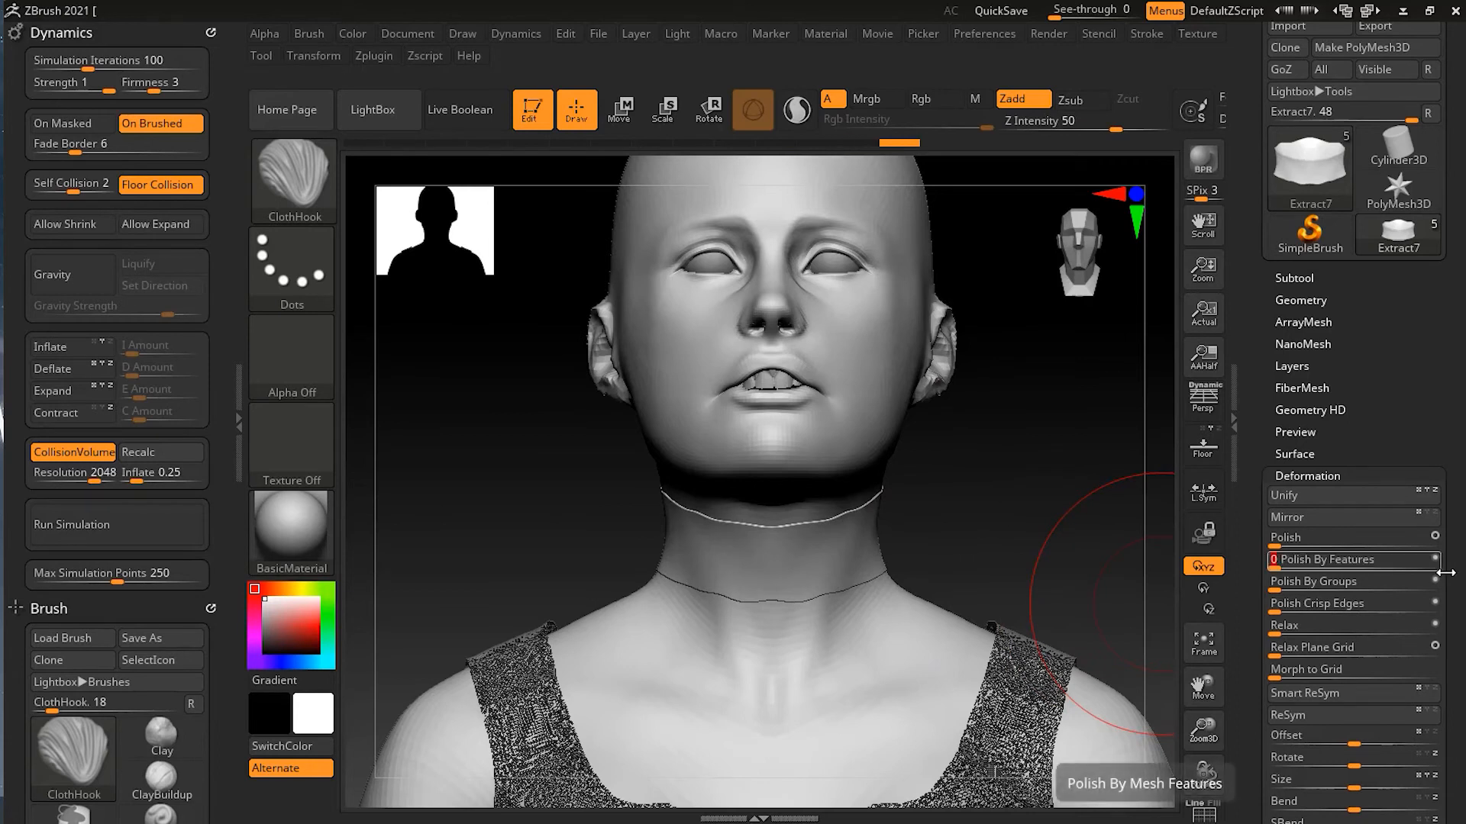
Try Polish on the neck band, undo it, and refine the edges with Polish By Features and Polish Crisp Edges.
left_click_drag(1290, 544, 1462, 547)
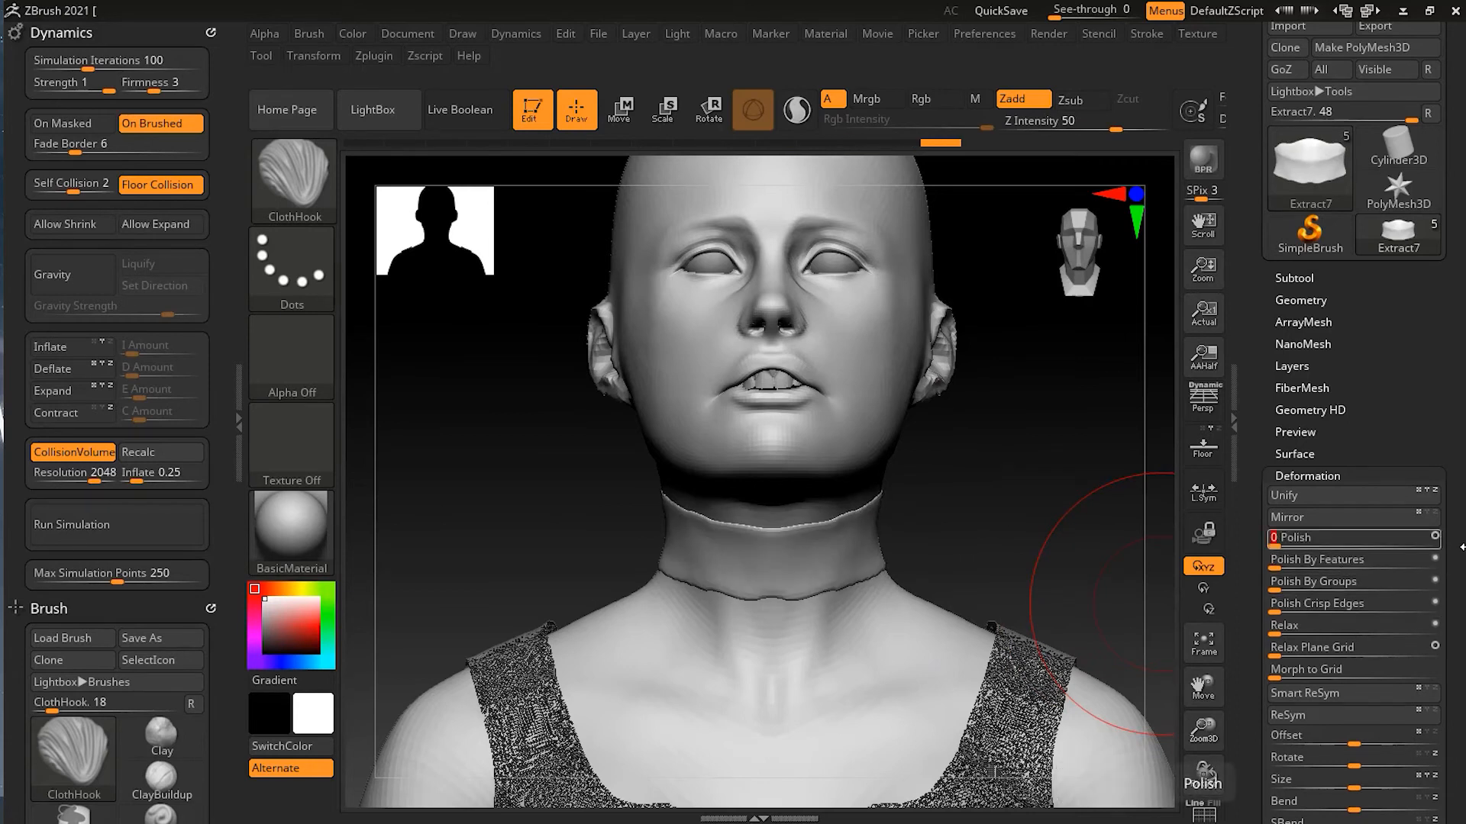
left_click_drag(1313, 569, 1359, 567)
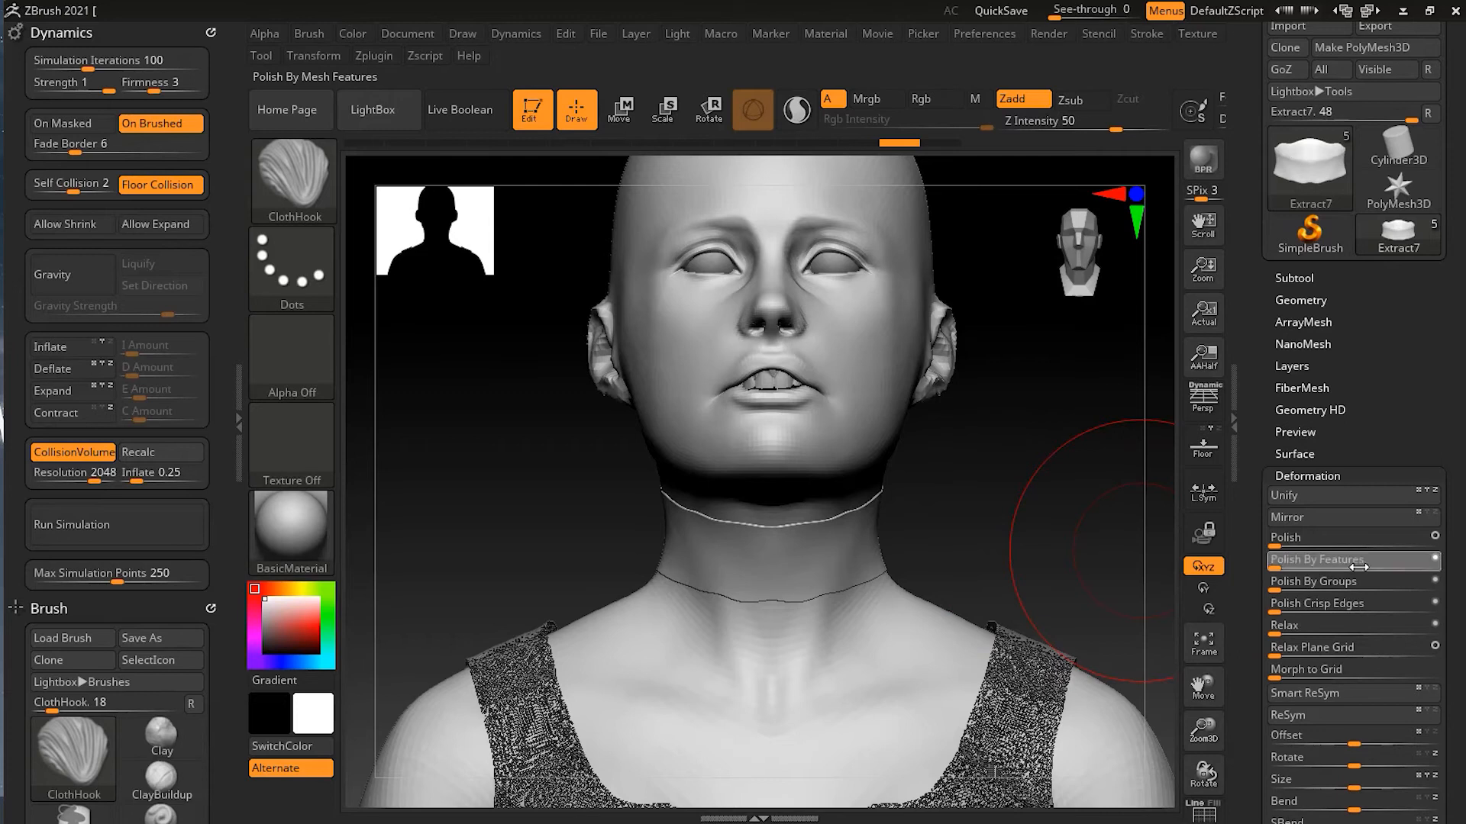
left_click_drag(1456, 567, 1457, 567)
left_click_drag(1328, 603, 1462, 609)
mouse_move(1021, 540)
left_mouse_down()
mouse_move(1039, 560)
mouse_move(923, 573)
mouse_move(1034, 546)
left_mouse_up()
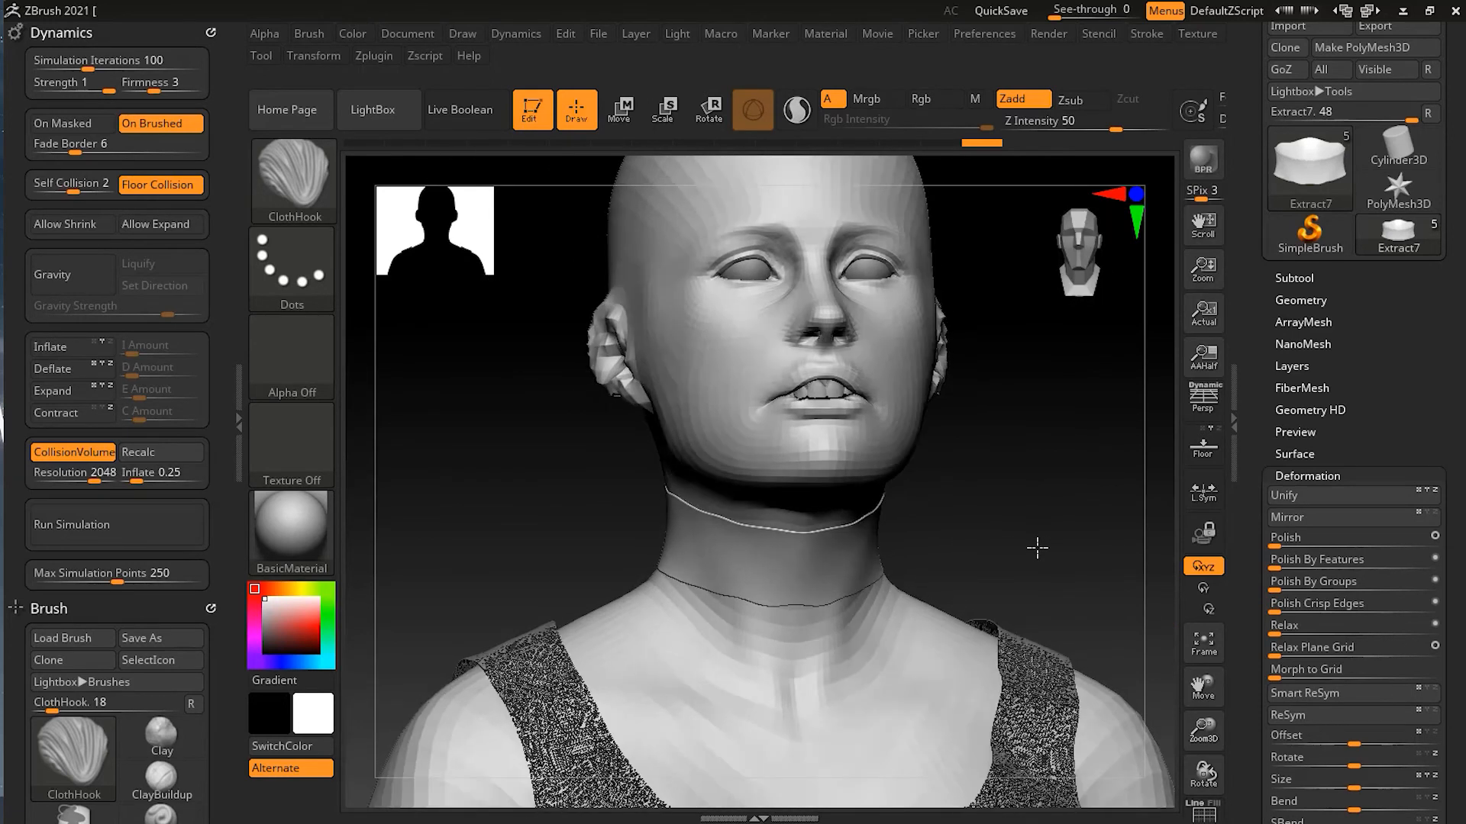
Turn on Dynamic Subdiv and MicroPoly for the neck band and apply the Loops01 pattern.
left_click(1307, 476)
left_click(1301, 300)
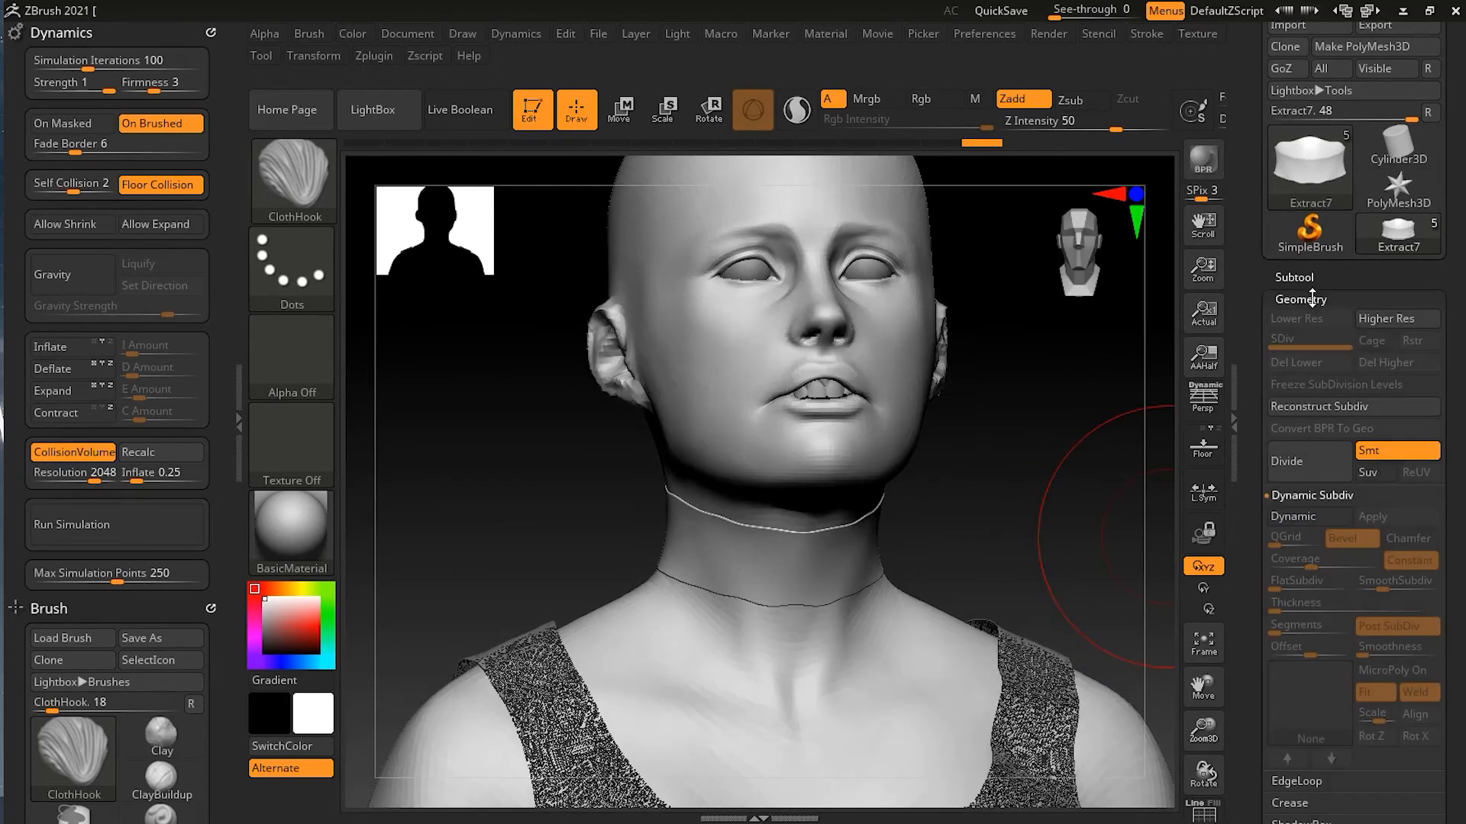
left_click(1326, 519)
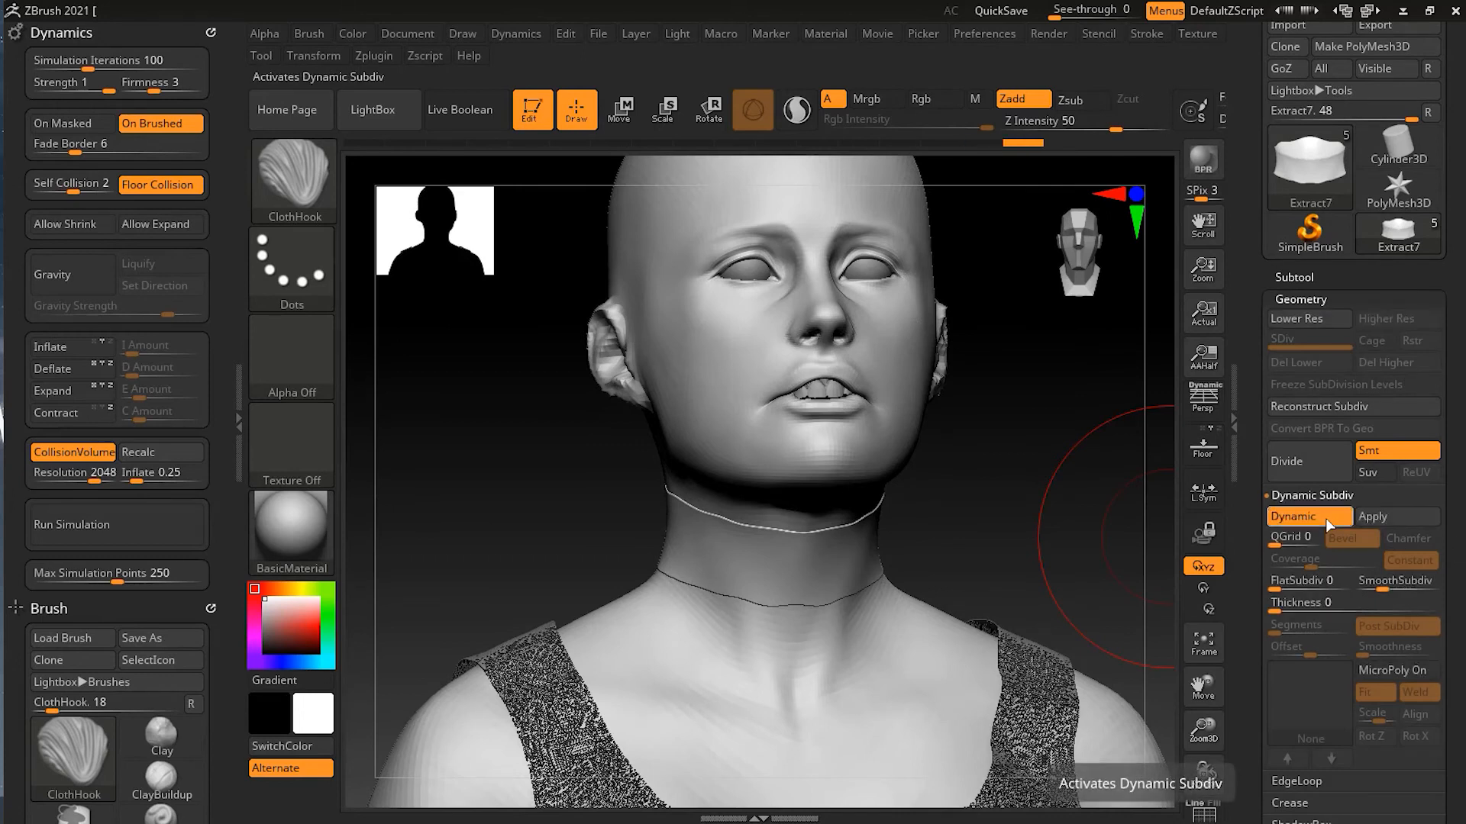
left_click(1399, 670)
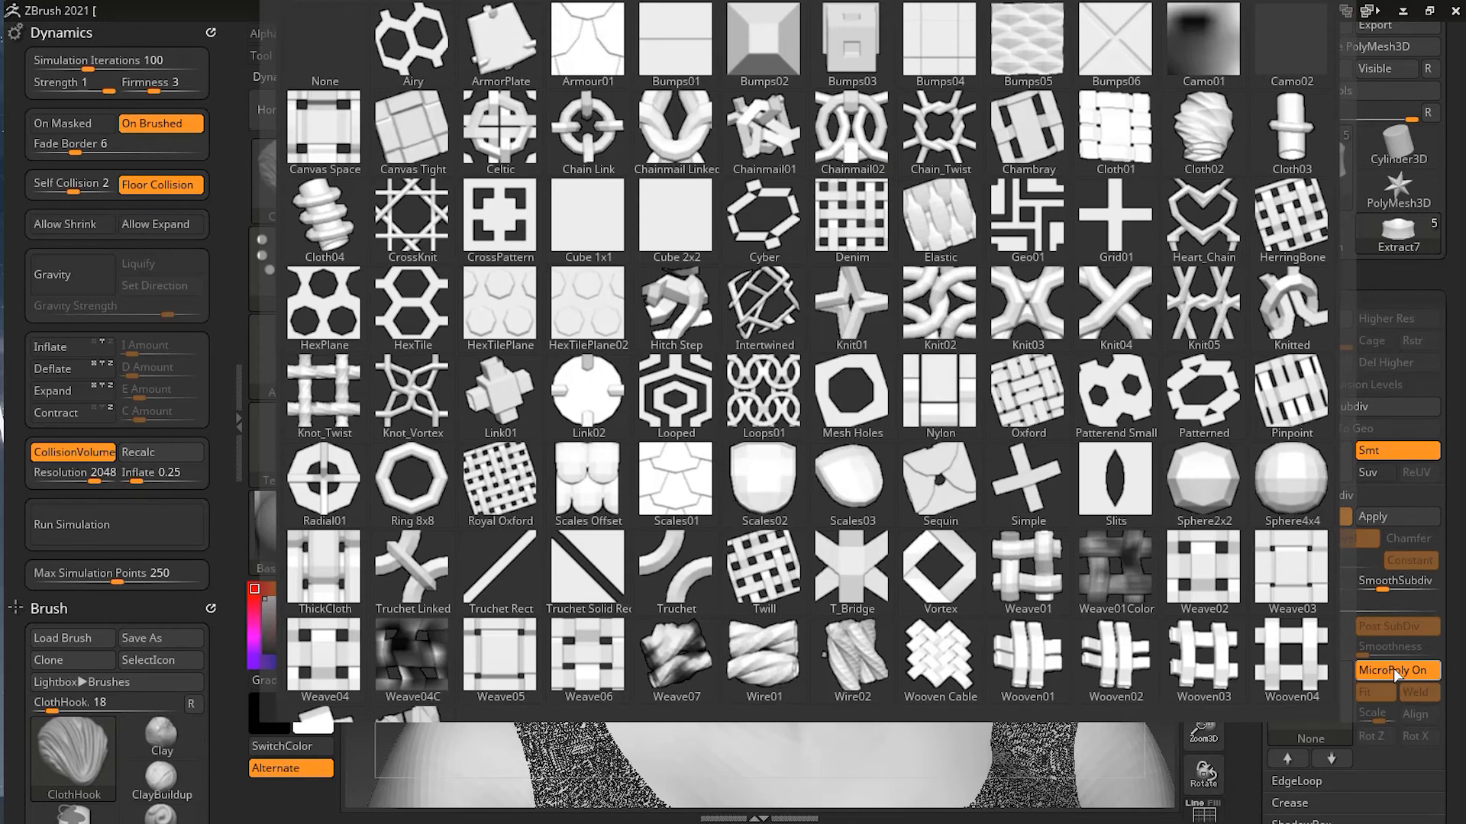
mouse_move(741, 247)
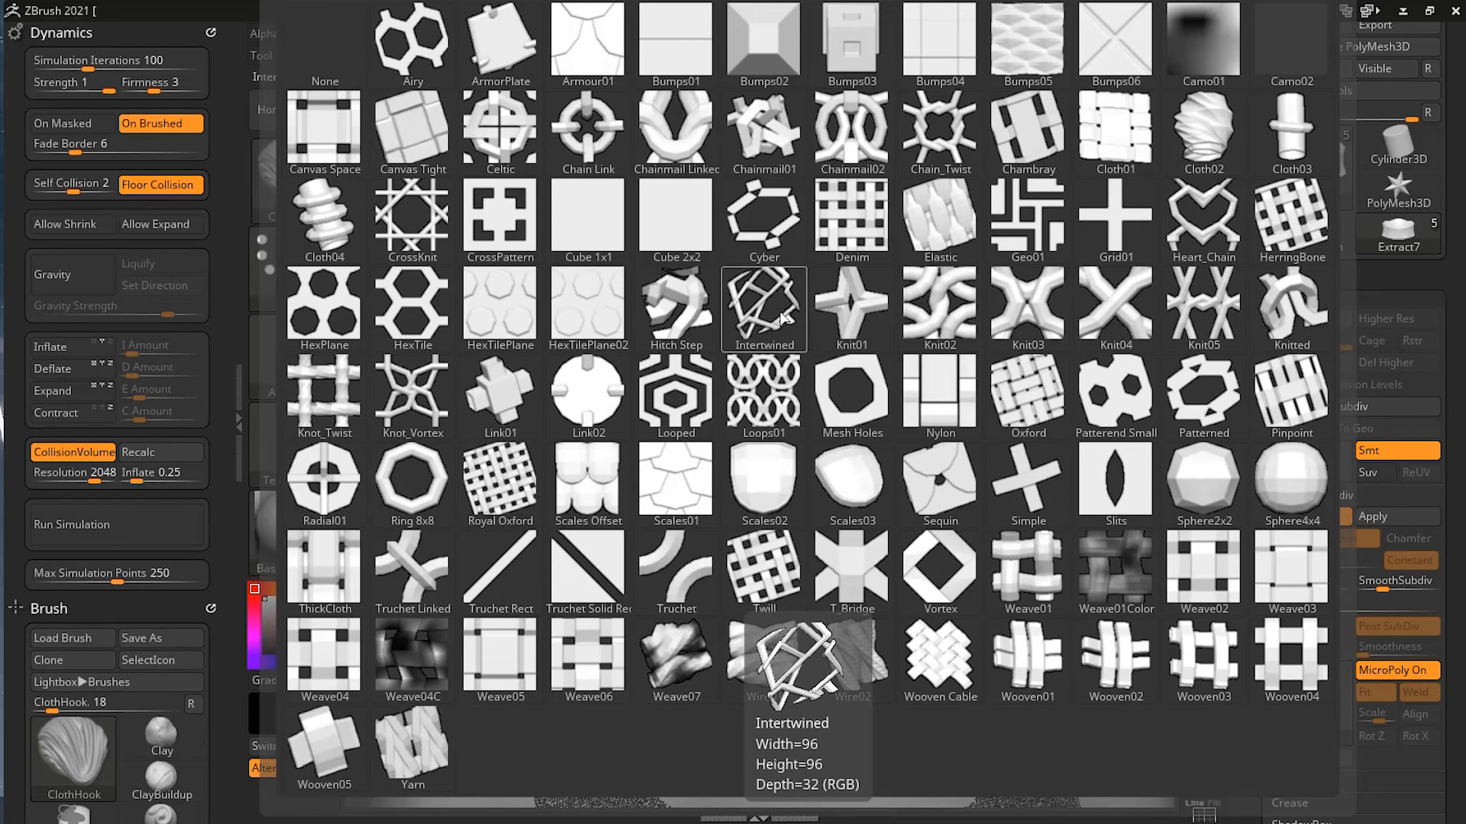
left_click(783, 397)
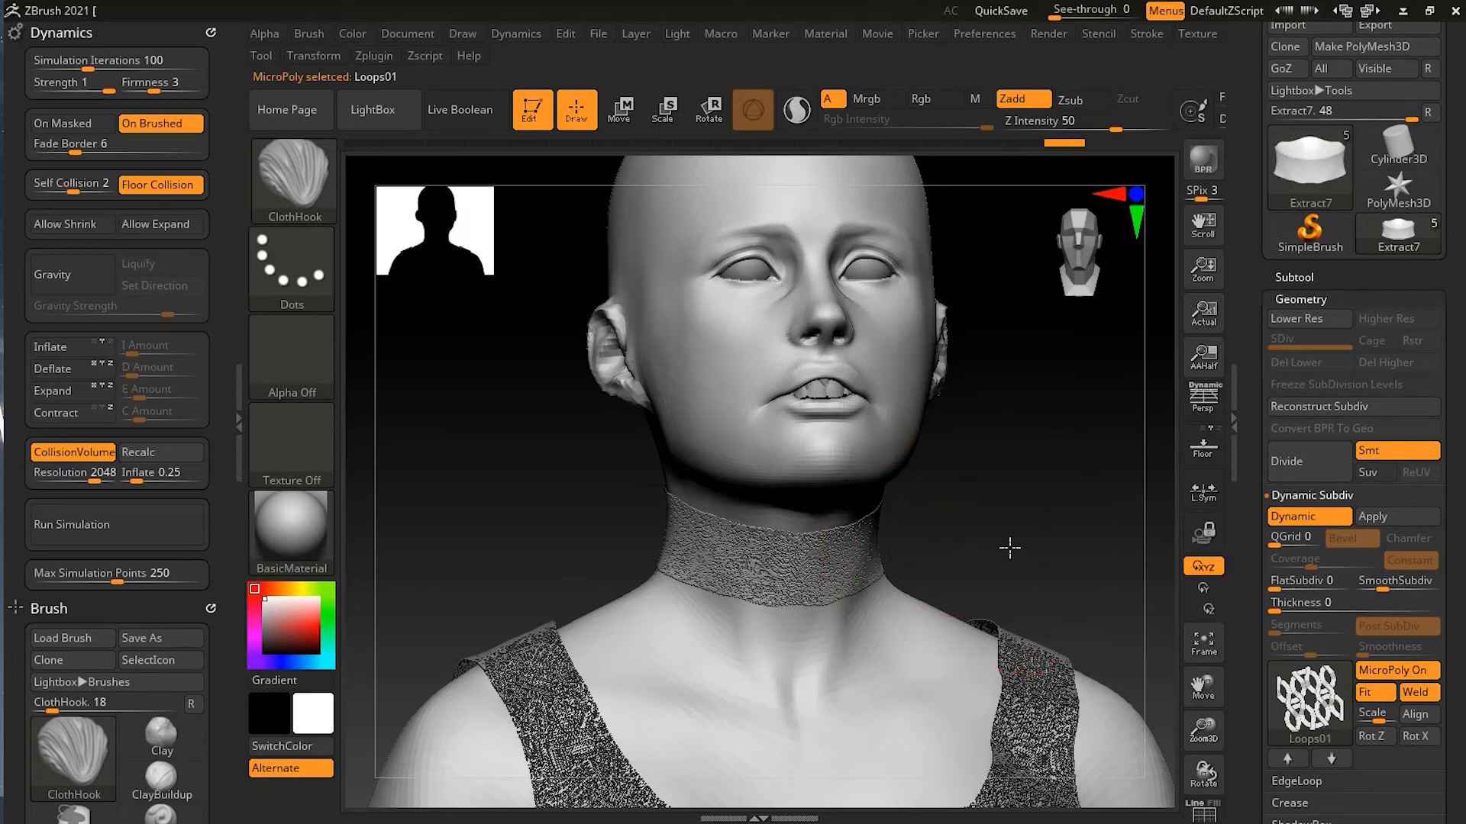
Try to reconstruct a lower subdivision level for the patterned neck band.
mouse_move(1034, 547)
left_mouse_down("alt")
mouse_move(1038, 320)
mouse_move(1042, 547)
left_mouse_up("alt")
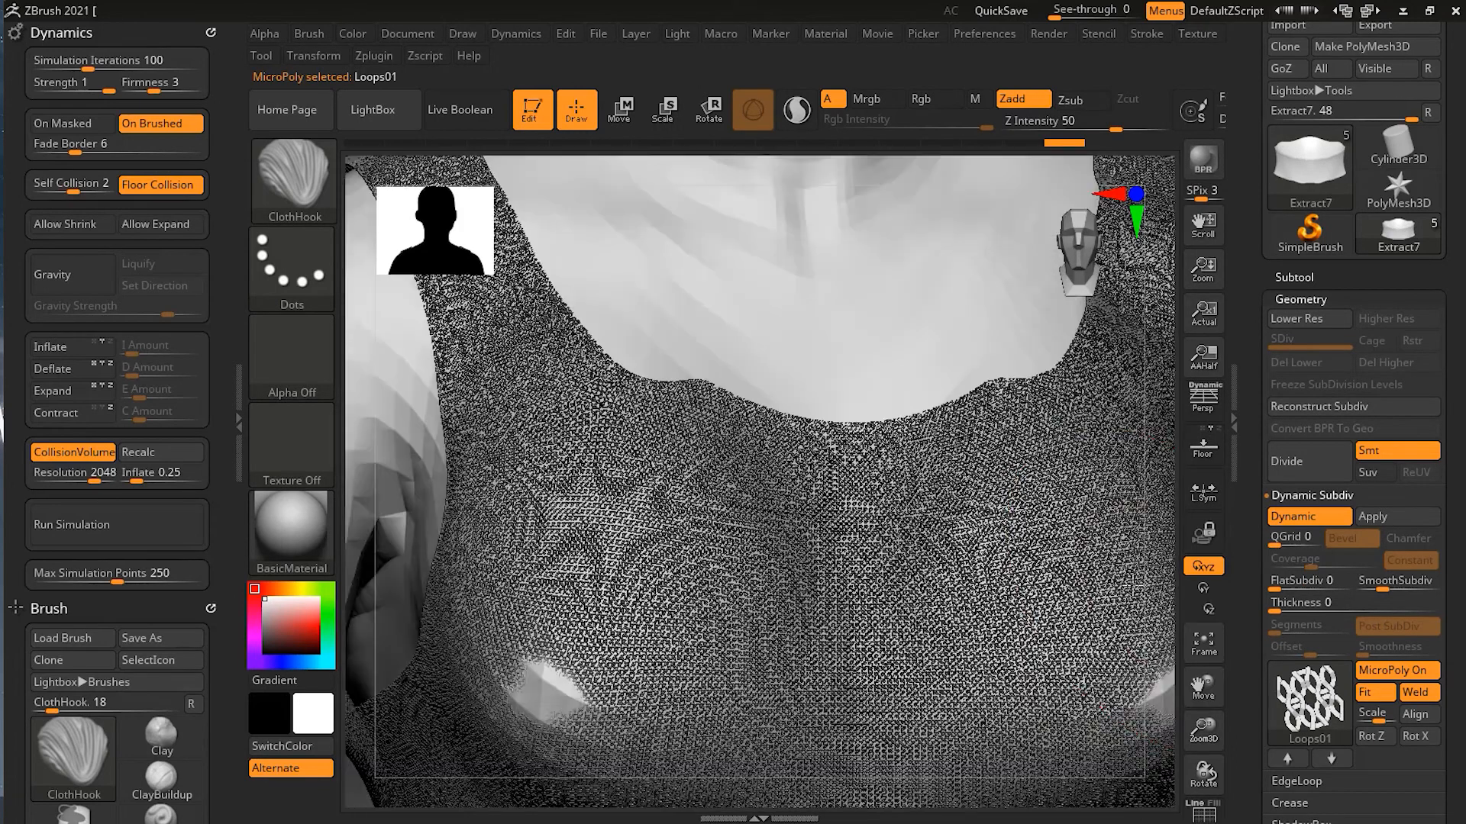
mouse_move(1207, 680)
left_mouse_down()
mouse_move(1212, 813)
mouse_move(1222, 657)
left_mouse_up()
left_click(1203, 645)
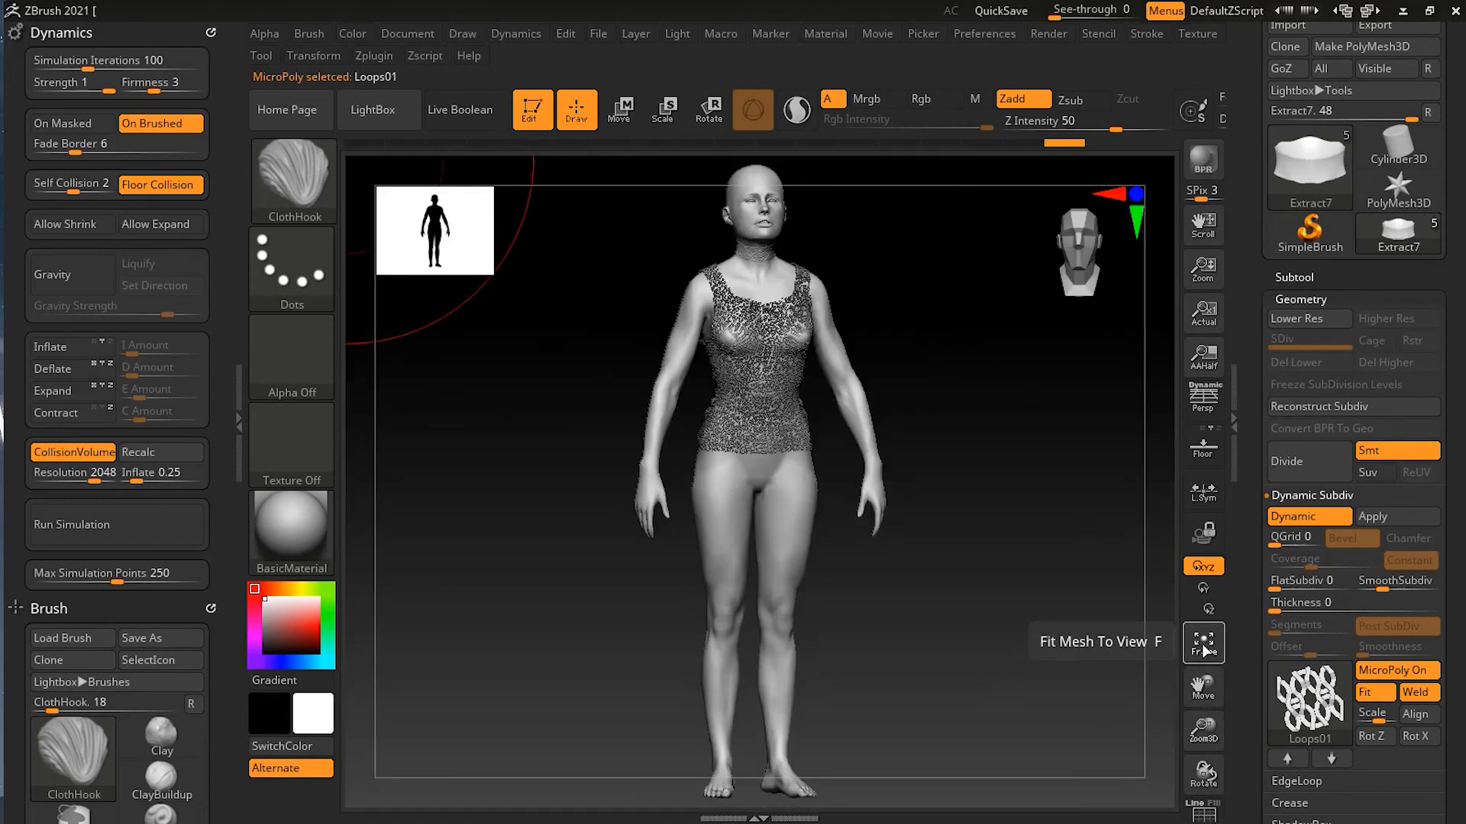
left_click(1199, 647)
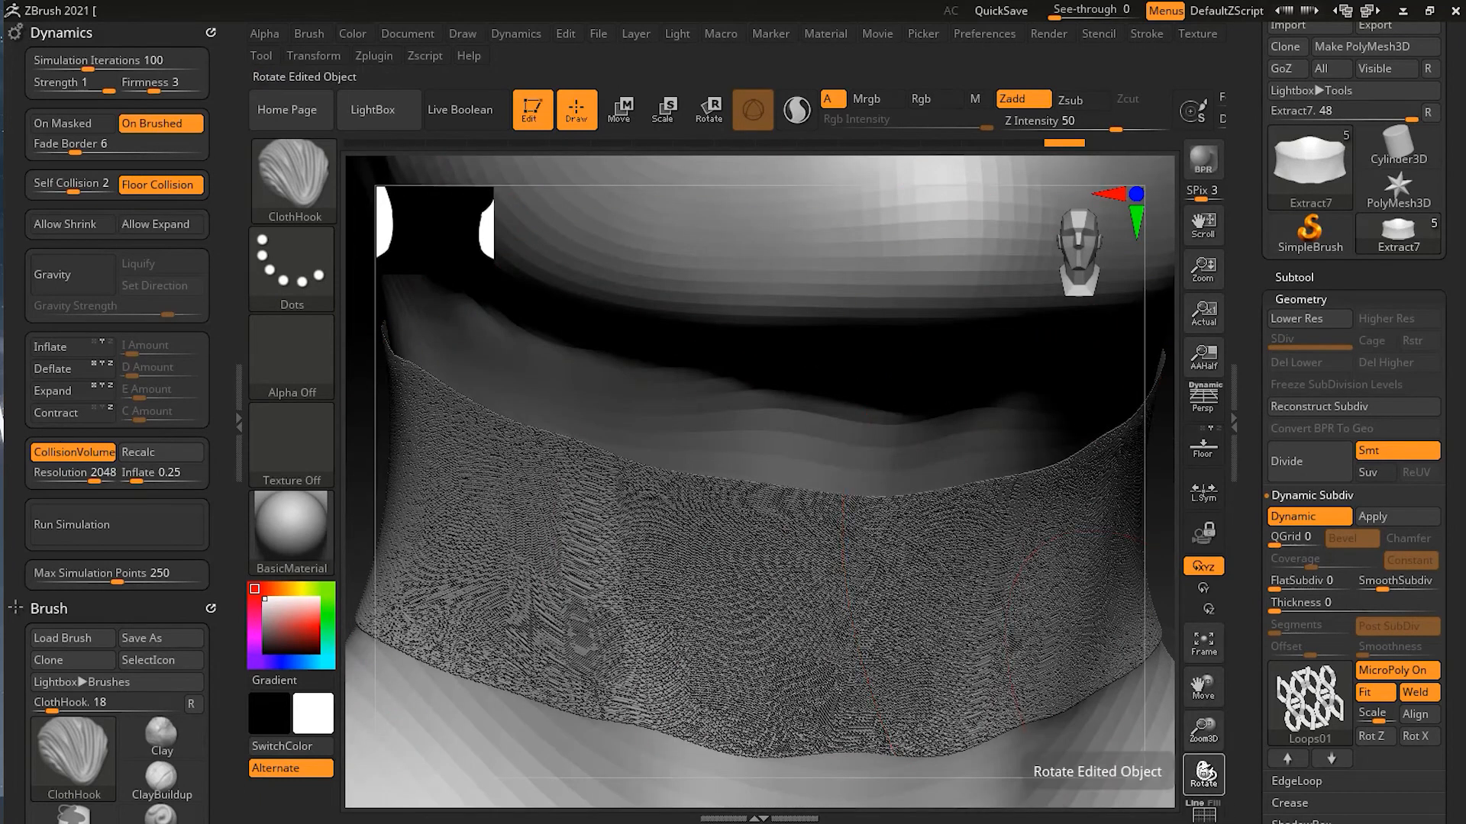
left_click_drag(1204, 766, 1207, 762)
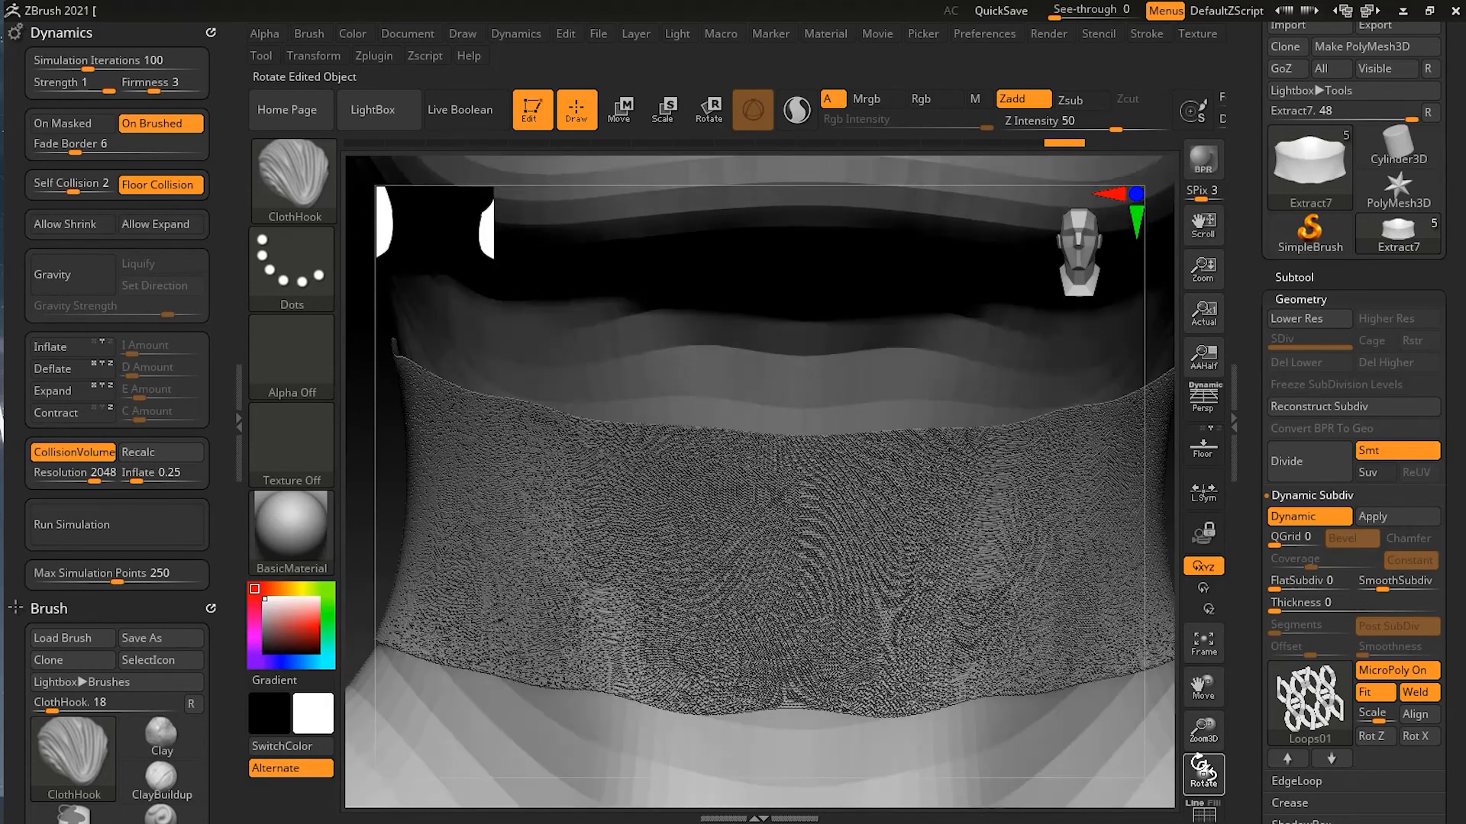
left_click(1342, 406)
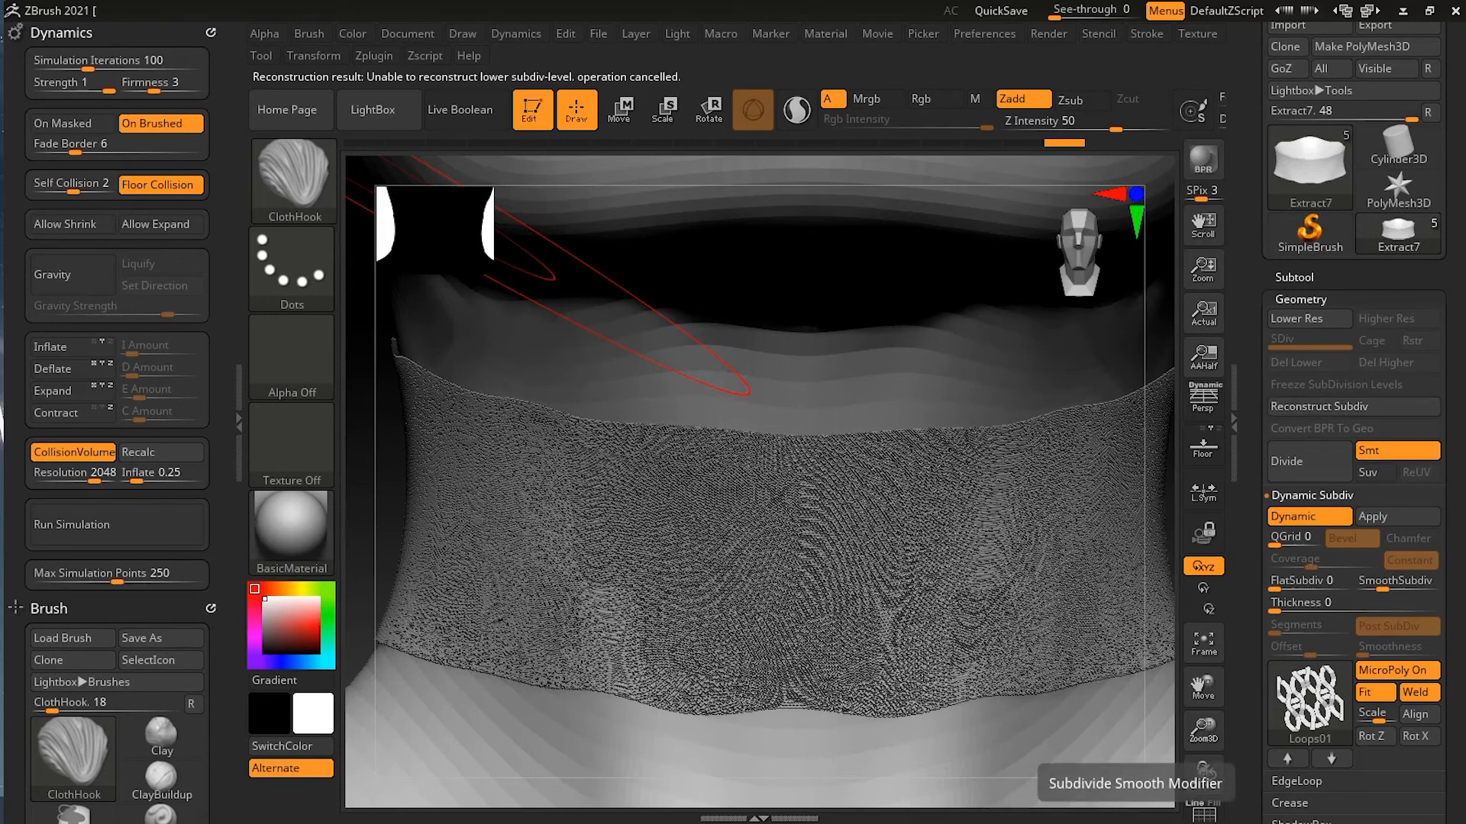
Try the Chain_Twist MicroPoly pattern on the neck band and replace it with Truchet Rect.
left_click_drag(1451, 671, 1440, 583)
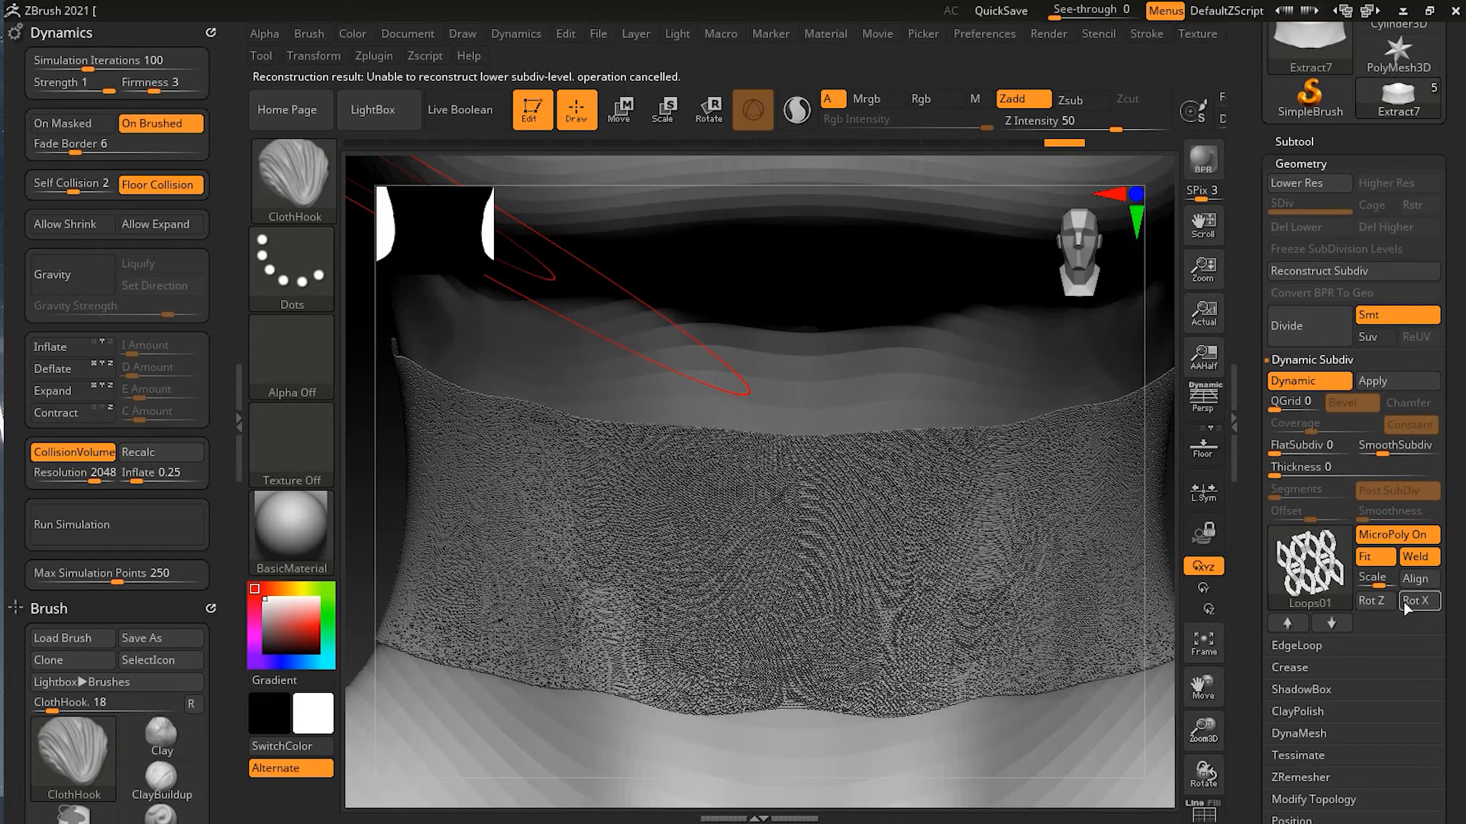
mouse_move(1322, 582)
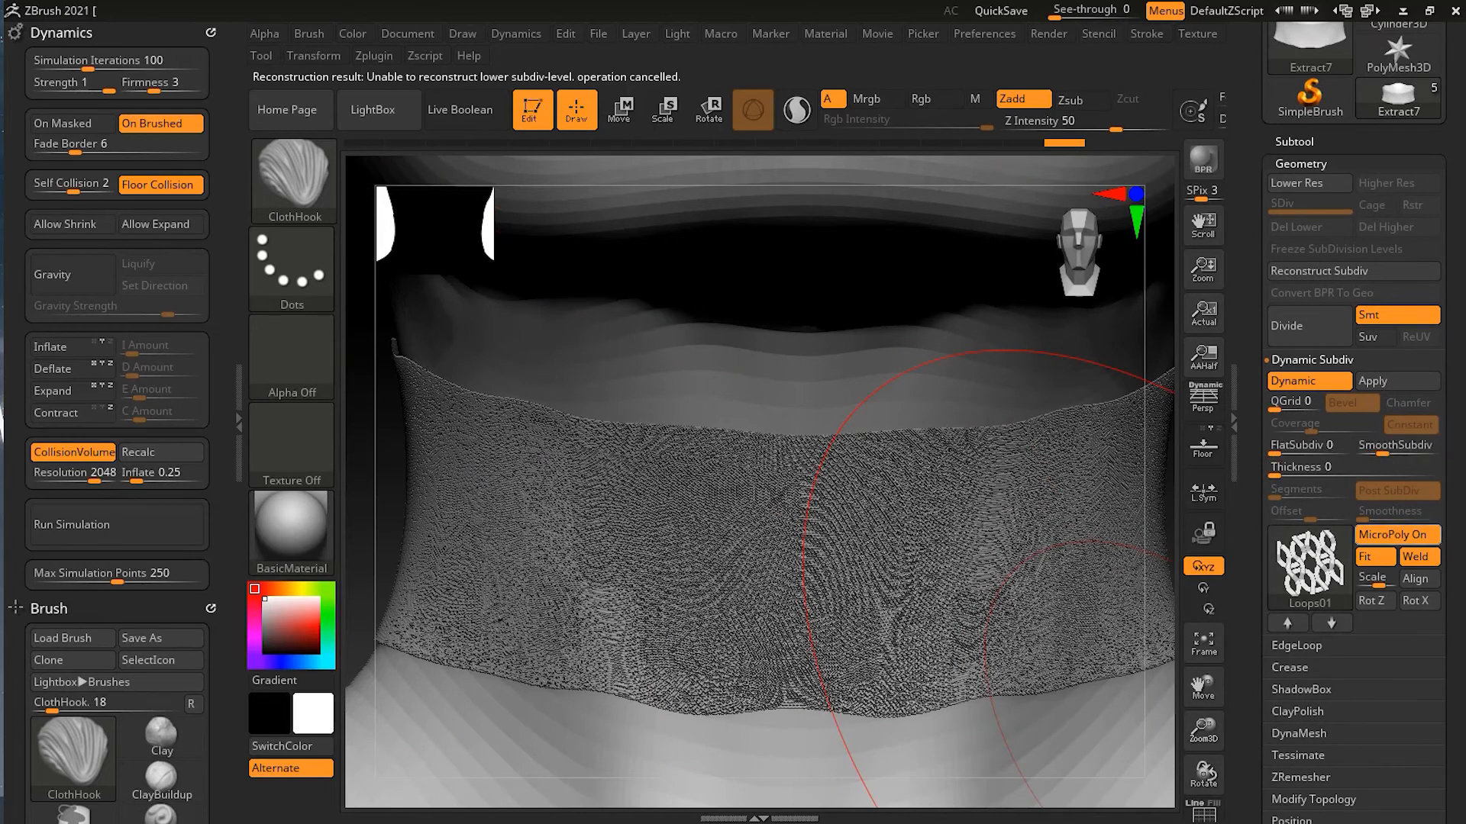
left_click_drag(1461, 595, 1461, 548)
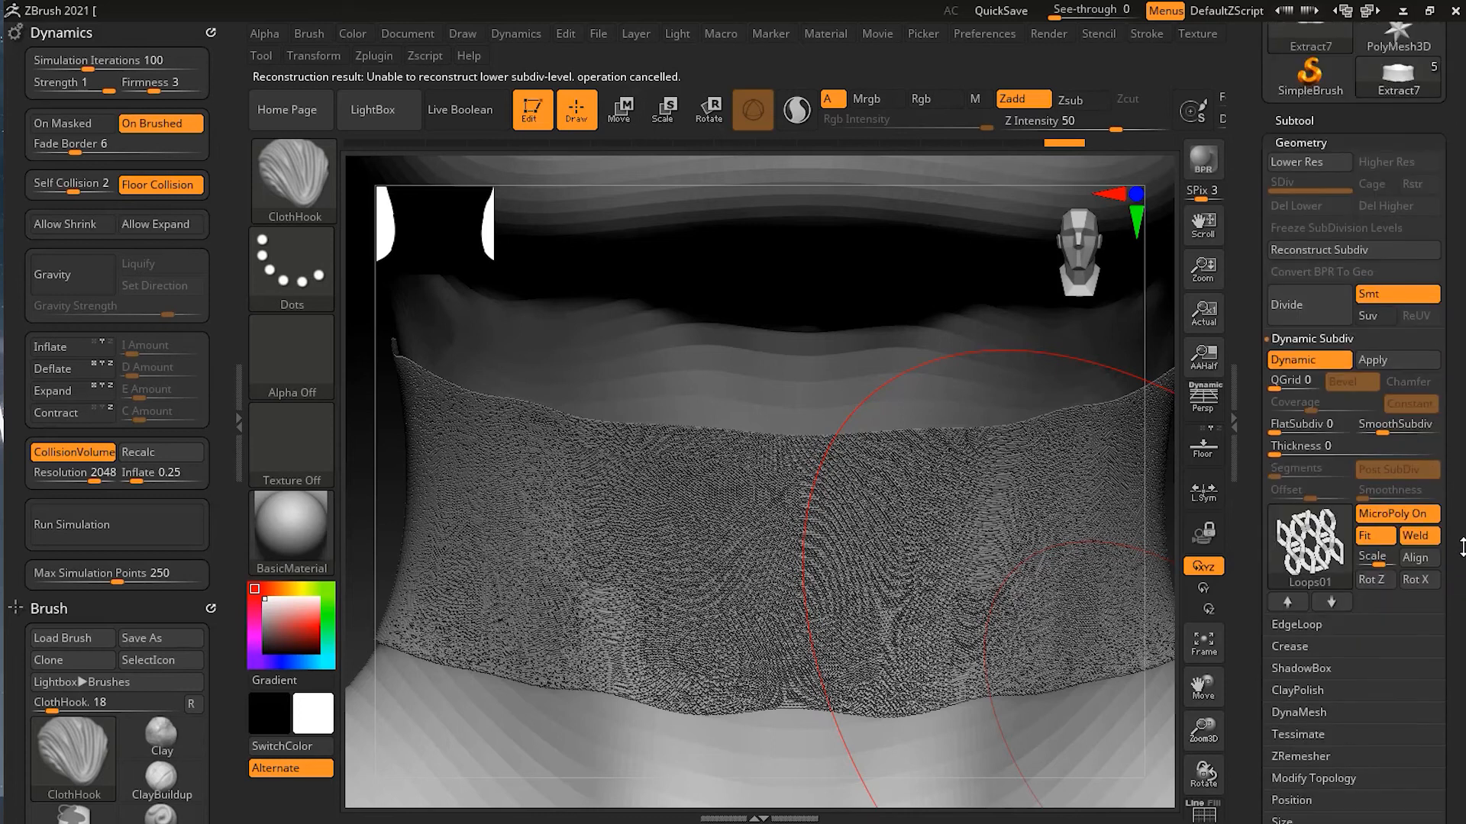
left_click(1308, 559)
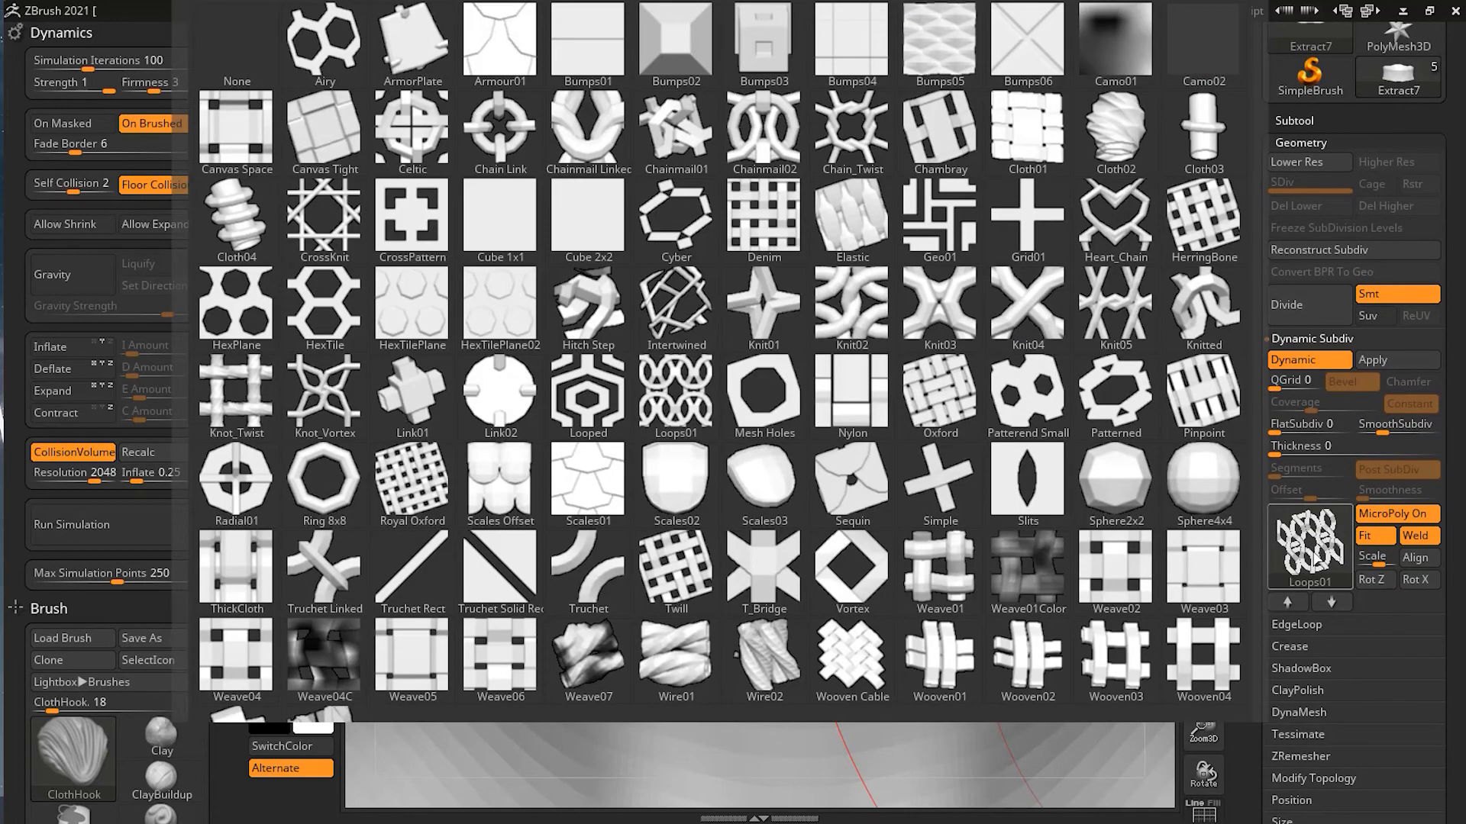
left_click(1309, 546)
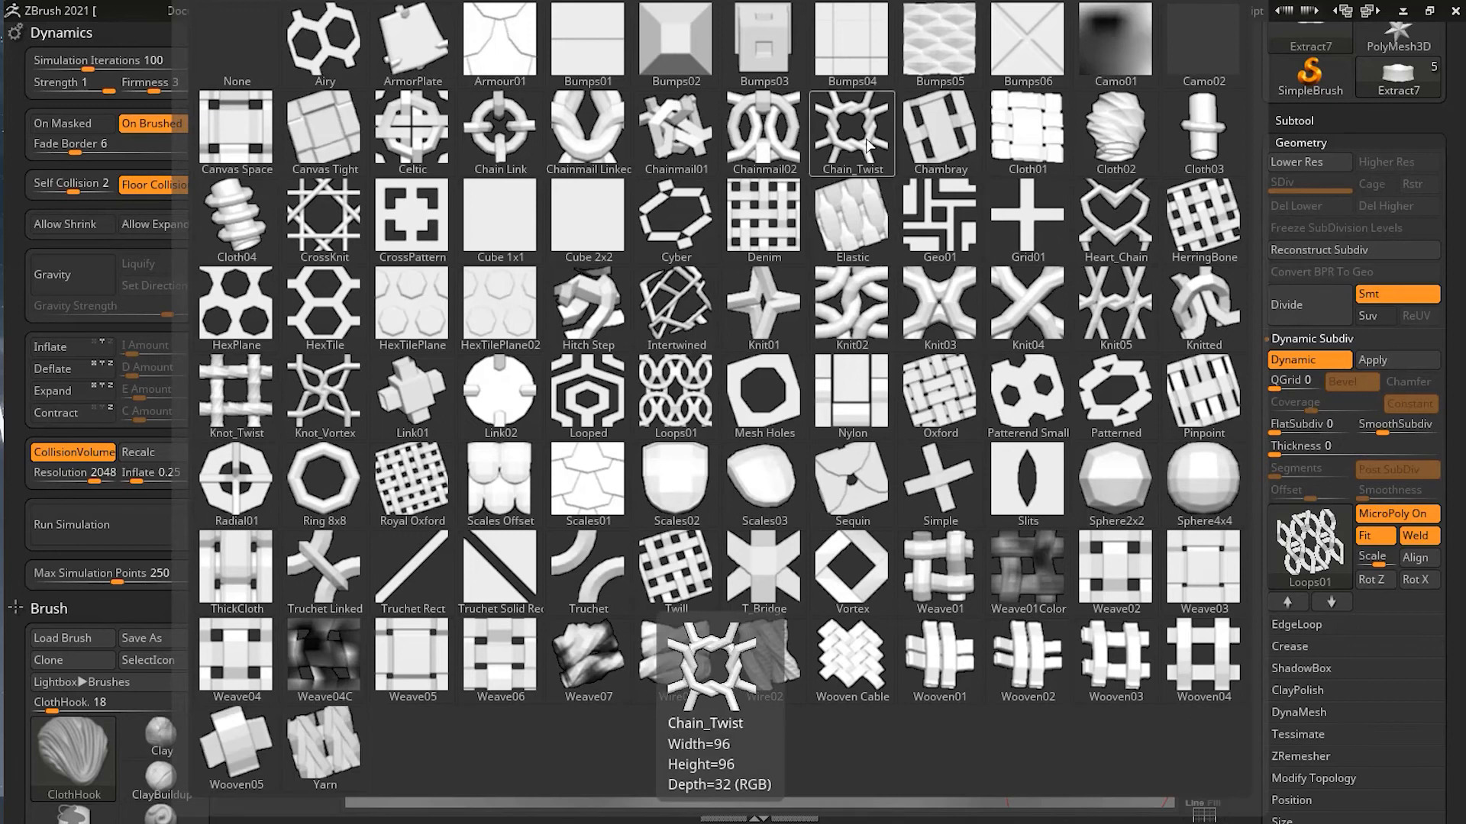
left_click(868, 145)
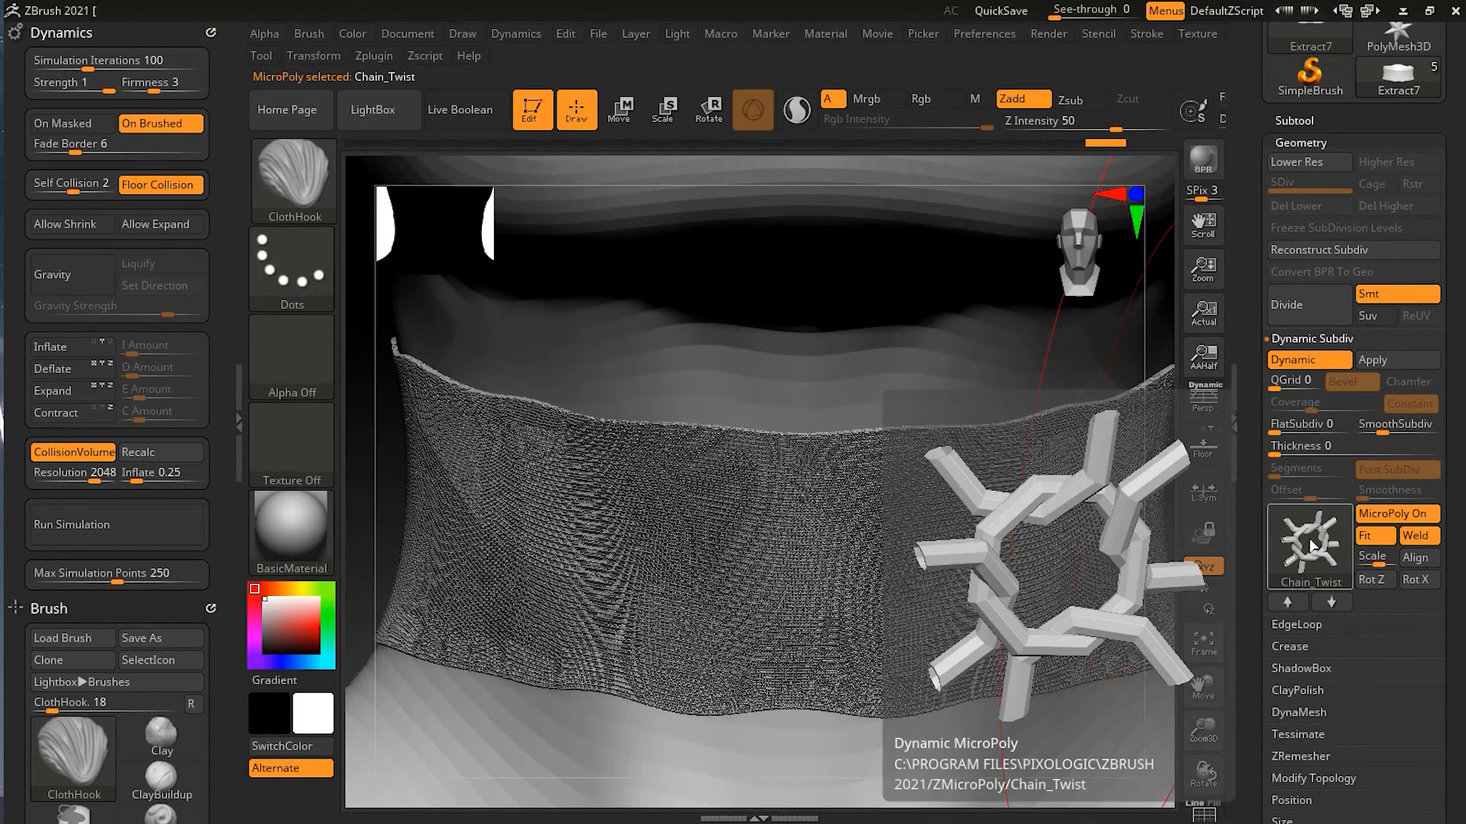
left_click(1309, 546)
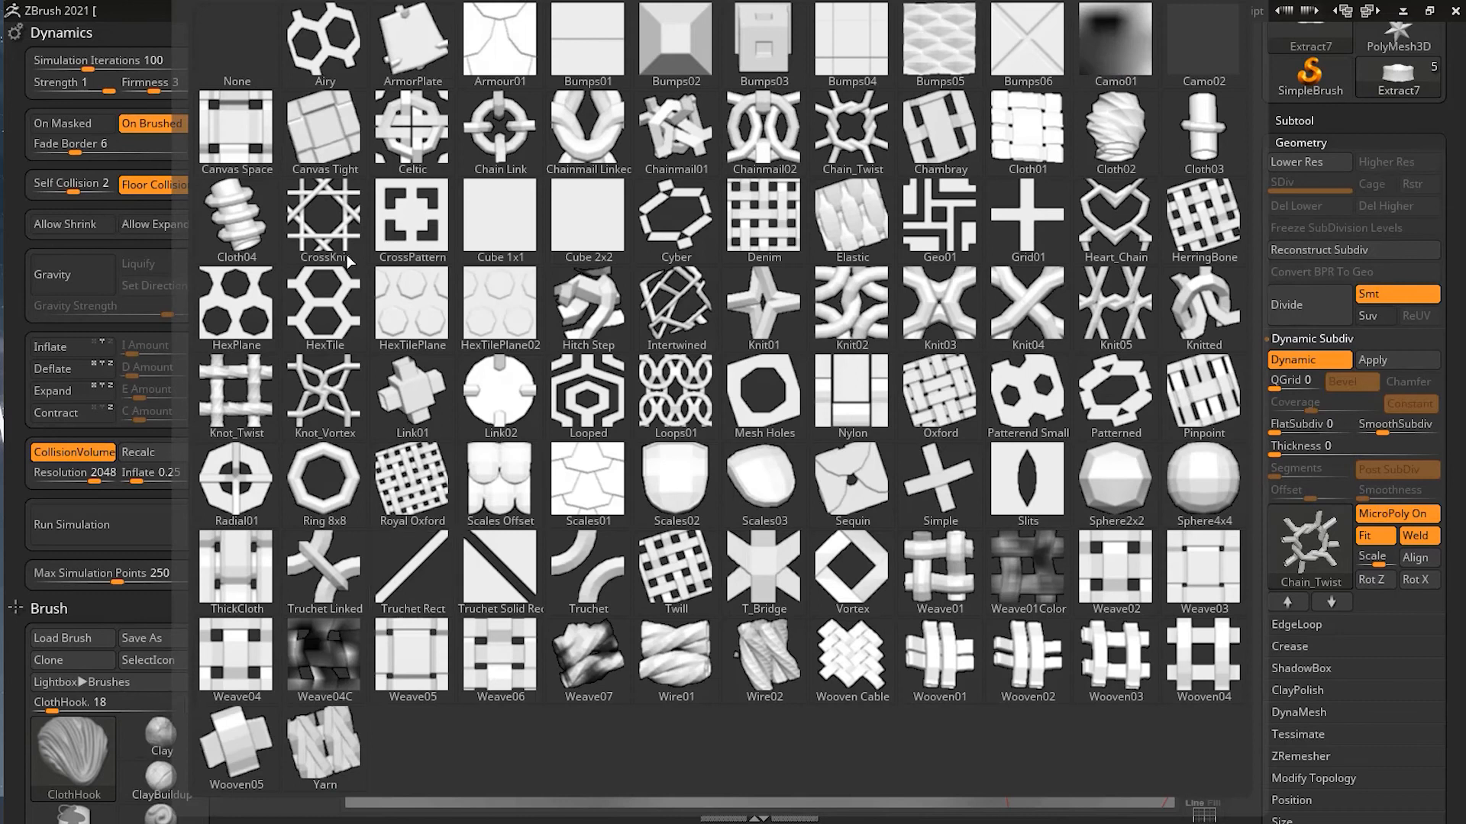
left_click(446, 584)
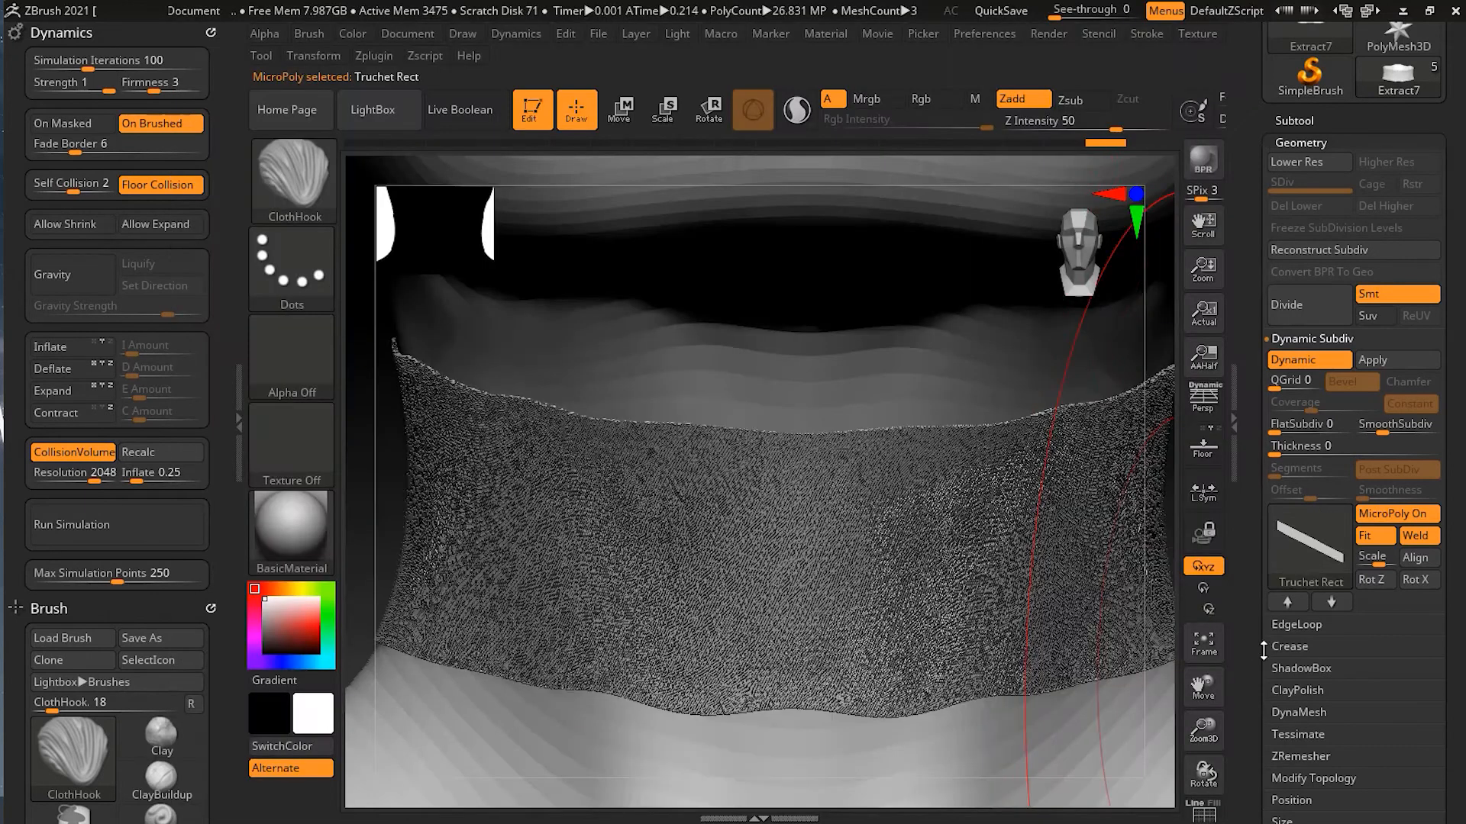
Try the Sphere4x4 and Cloth03 MicroPoly patterns on the neck band.
left_click(1319, 555)
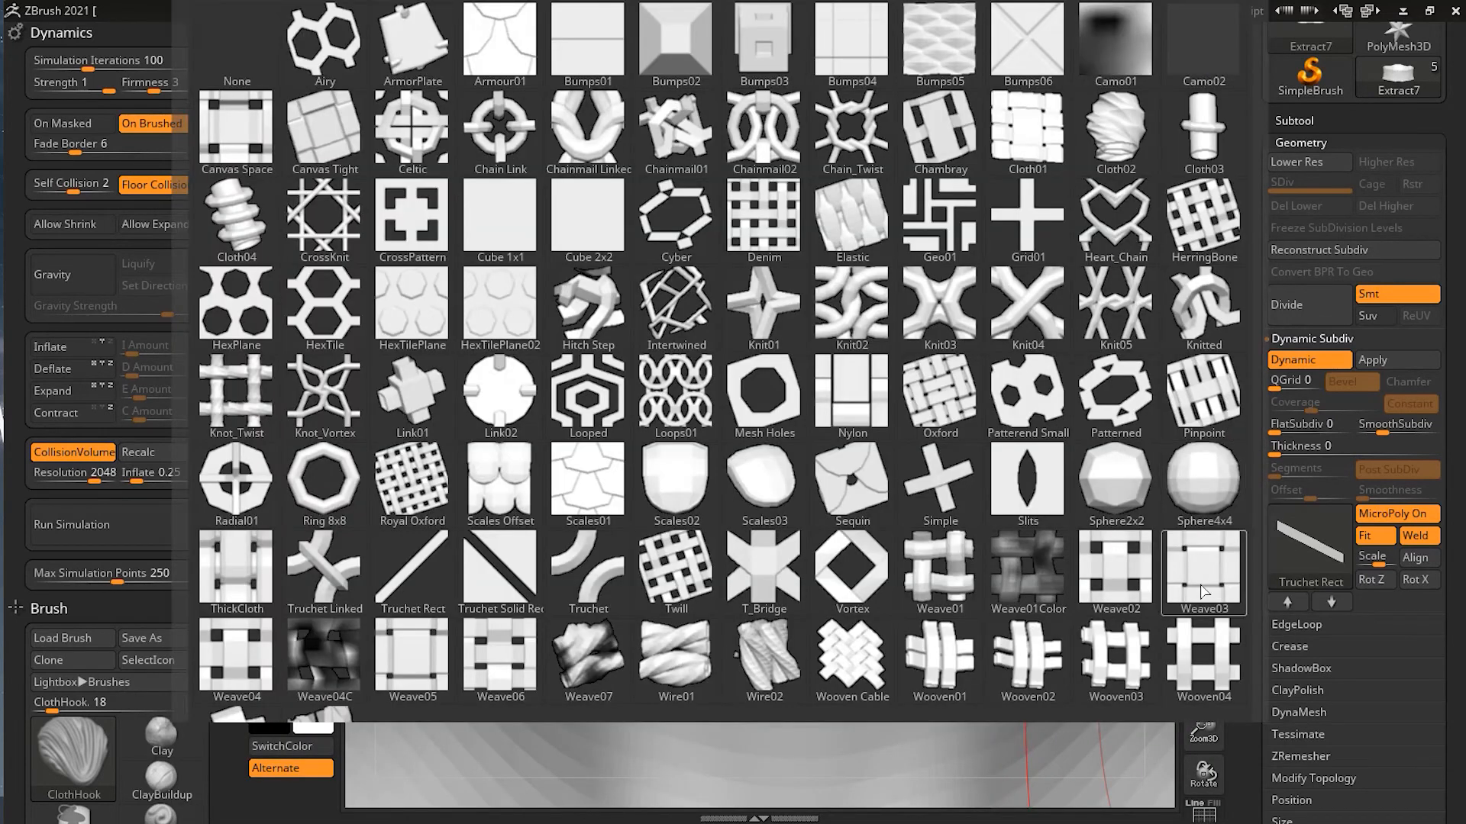
left_click(1207, 488)
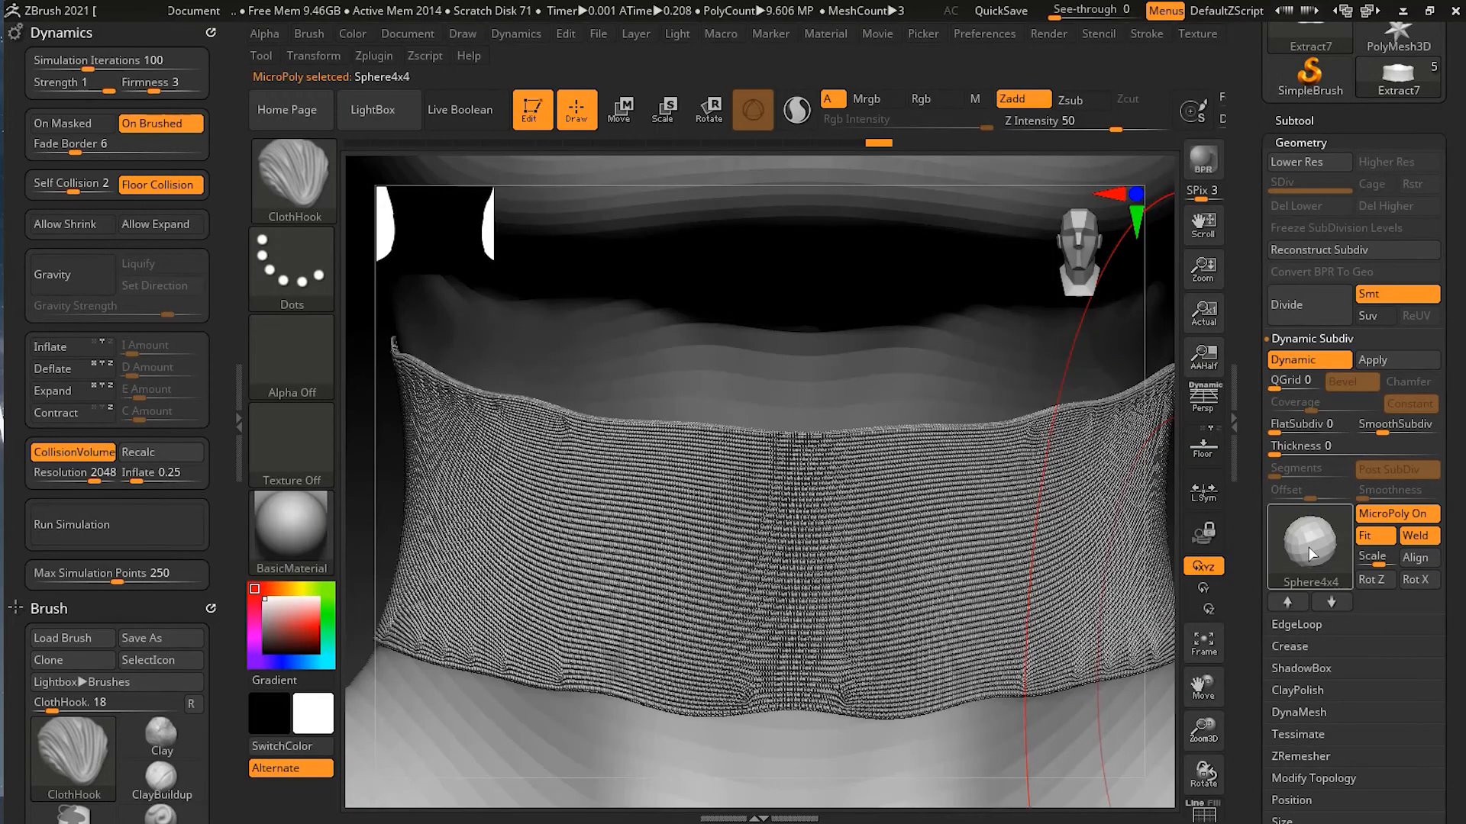
left_click(1312, 555)
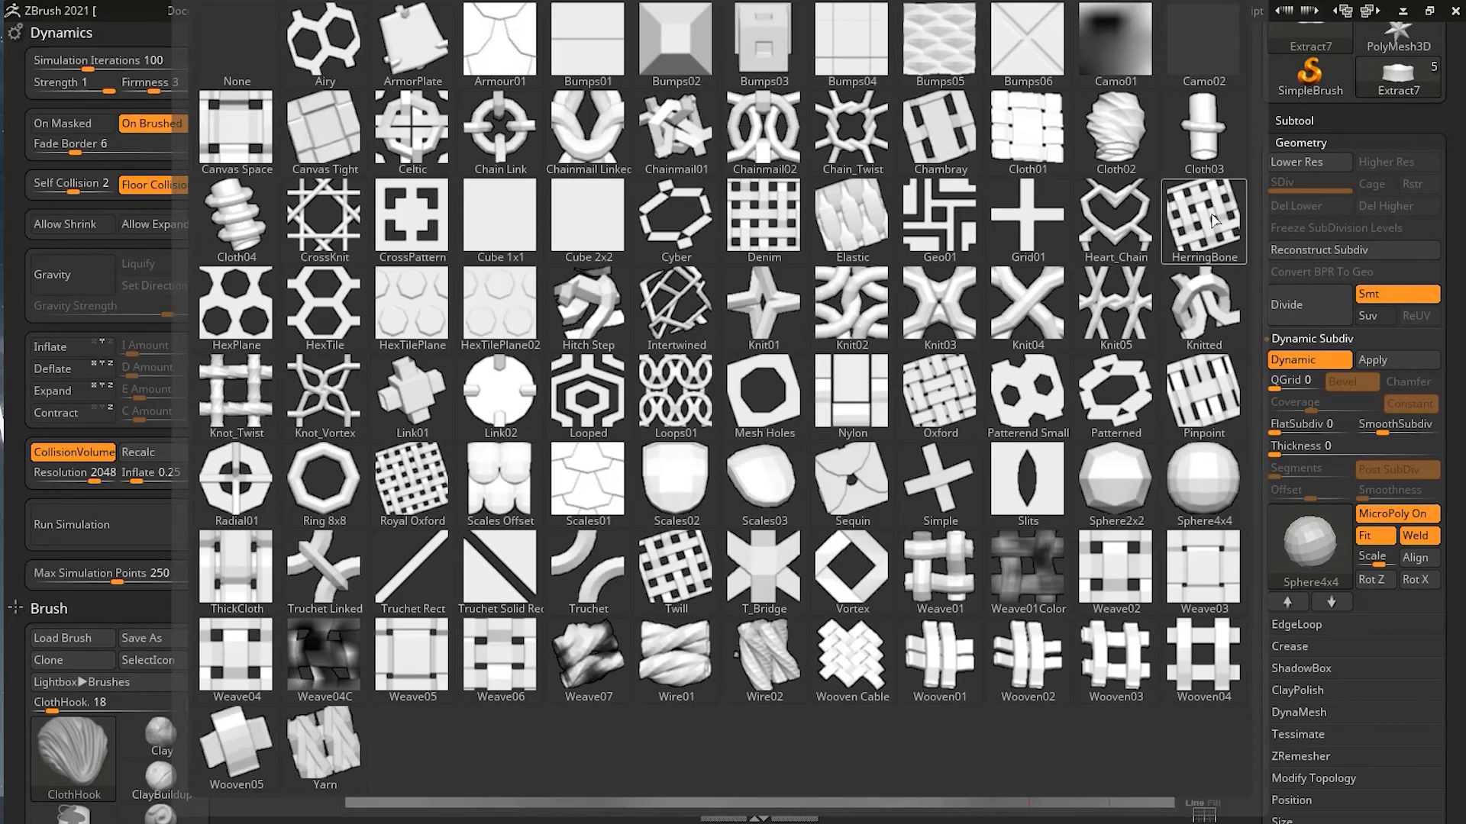
left_click(1212, 172)
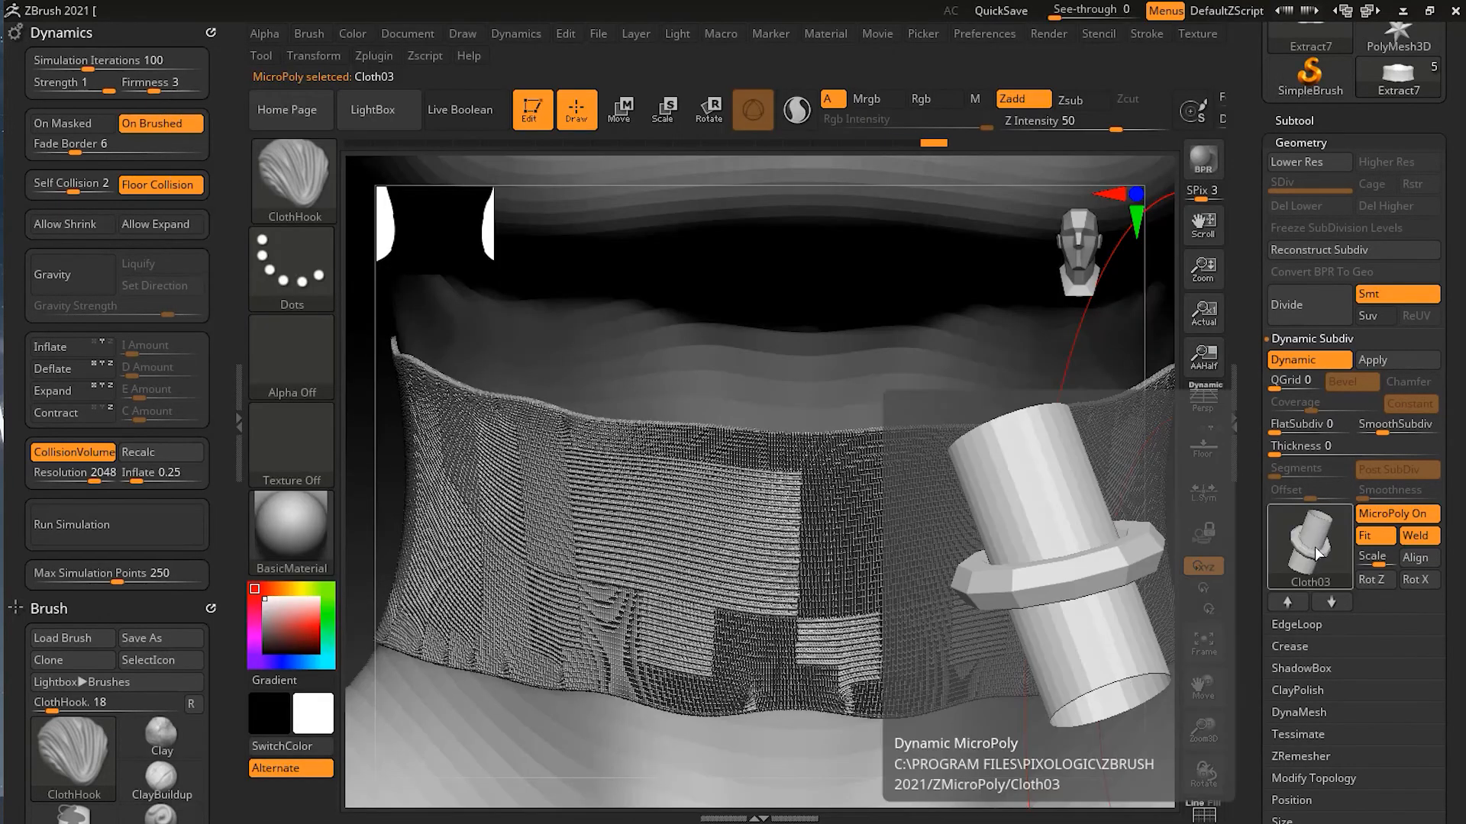
Try the Nylon and Bumps02 MicroPoly patterns on the neck band.
left_click(1315, 546)
left_click(863, 387)
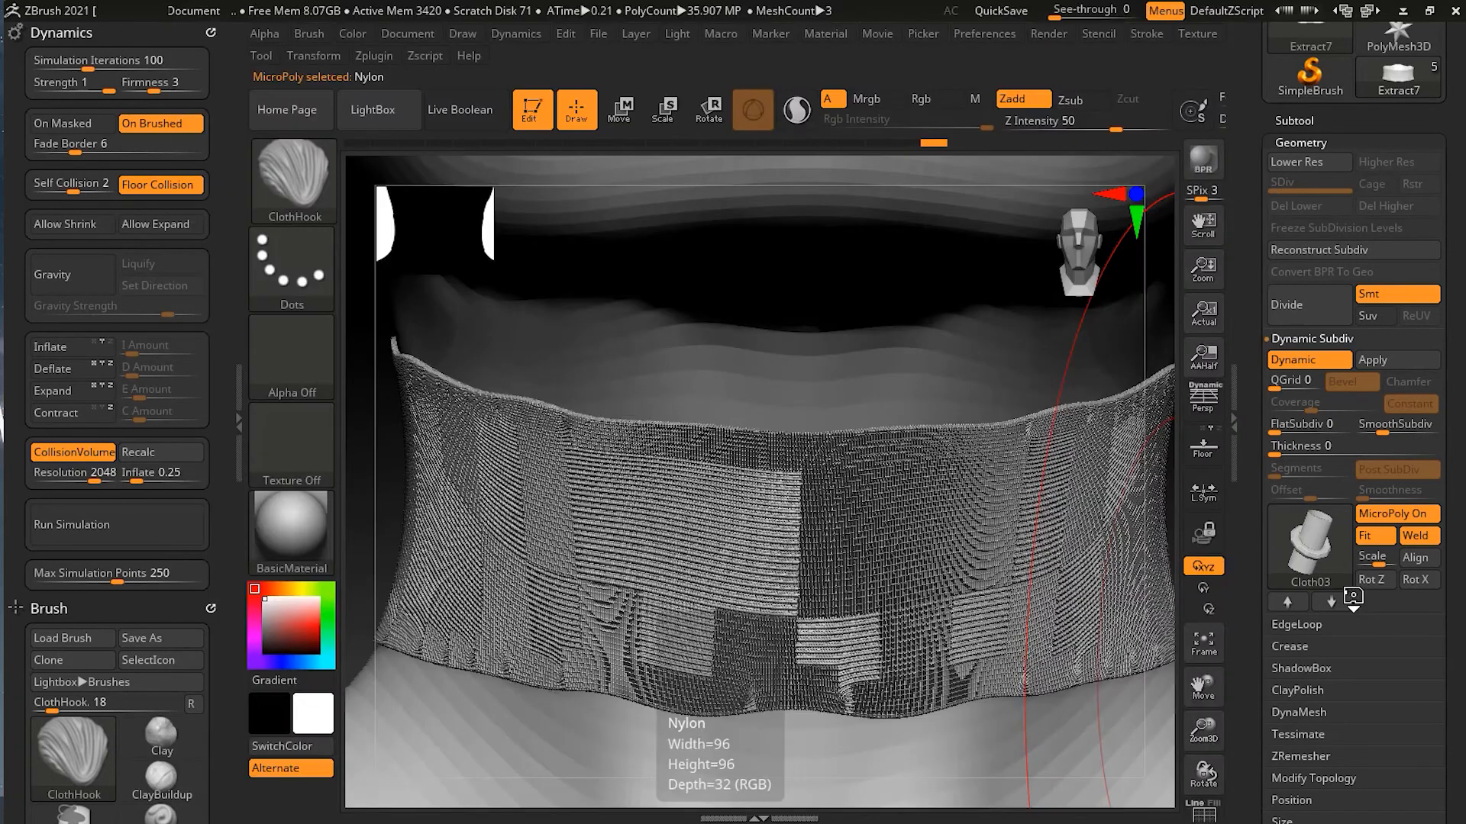
left_click(1316, 553)
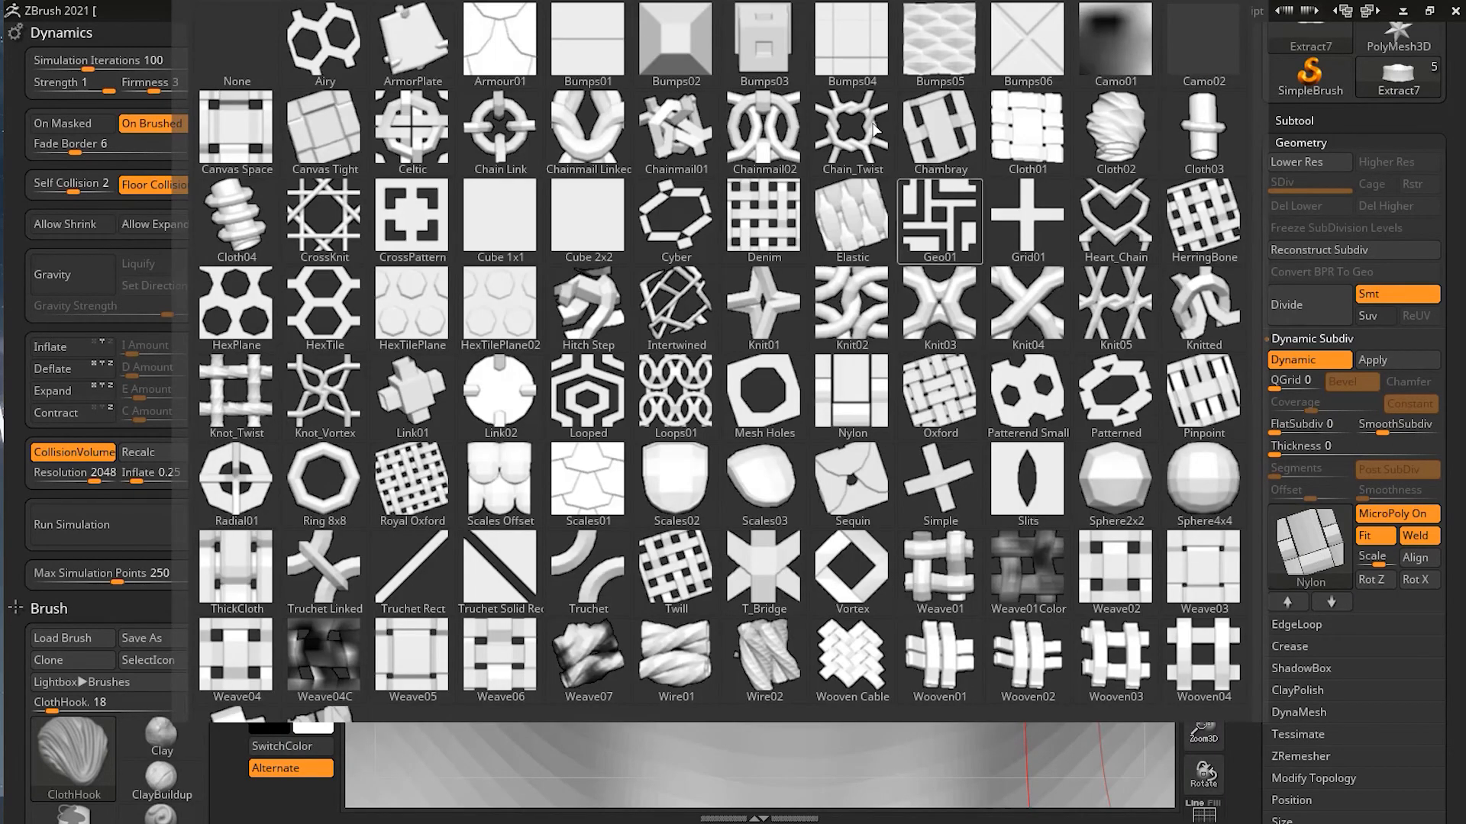
left_click(676, 46)
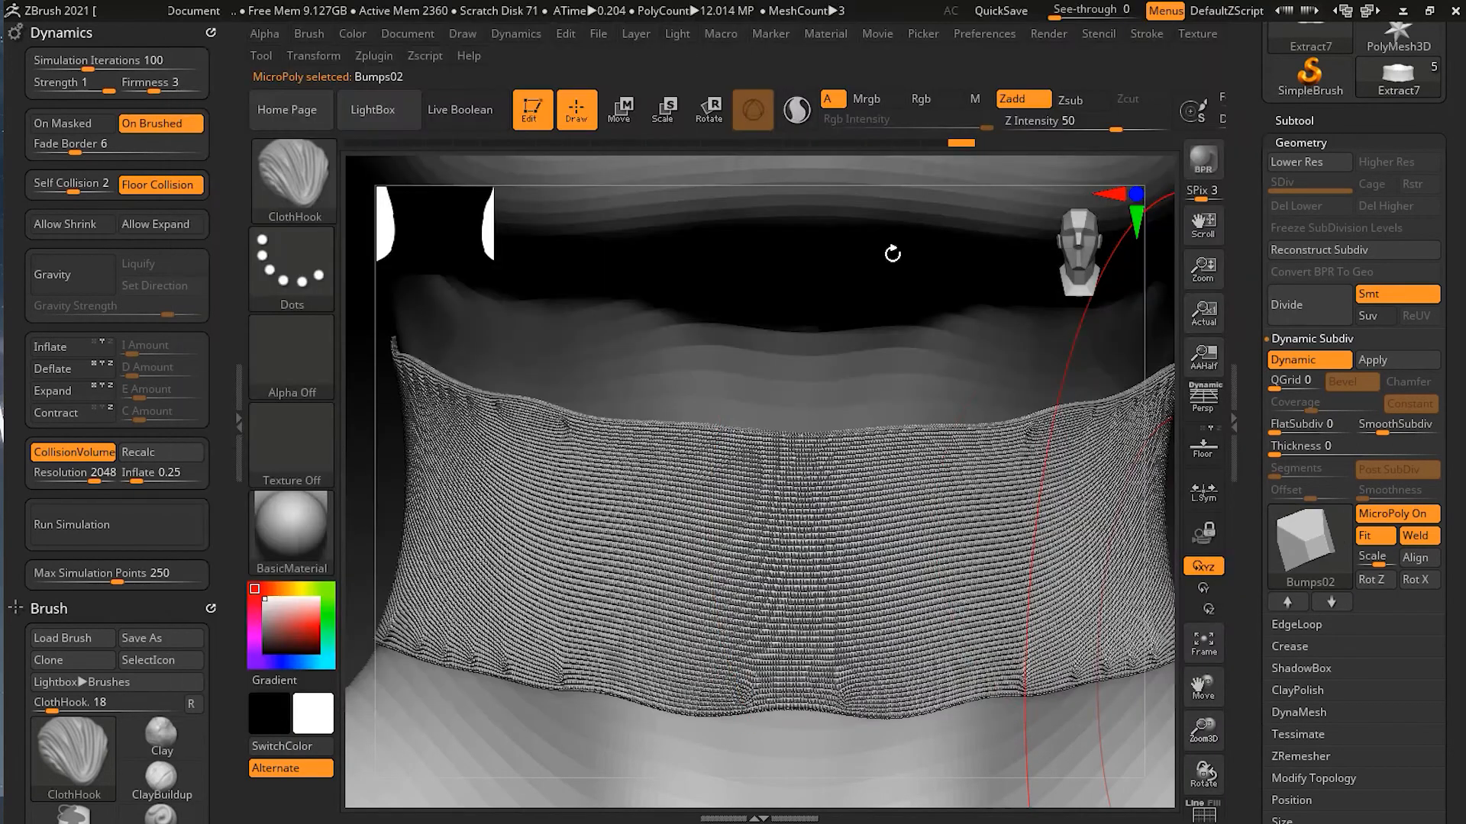
Try the Truchet Solid Rect MicroPoly pattern on the neck band and adjust its scale.
left_click(1302, 568)
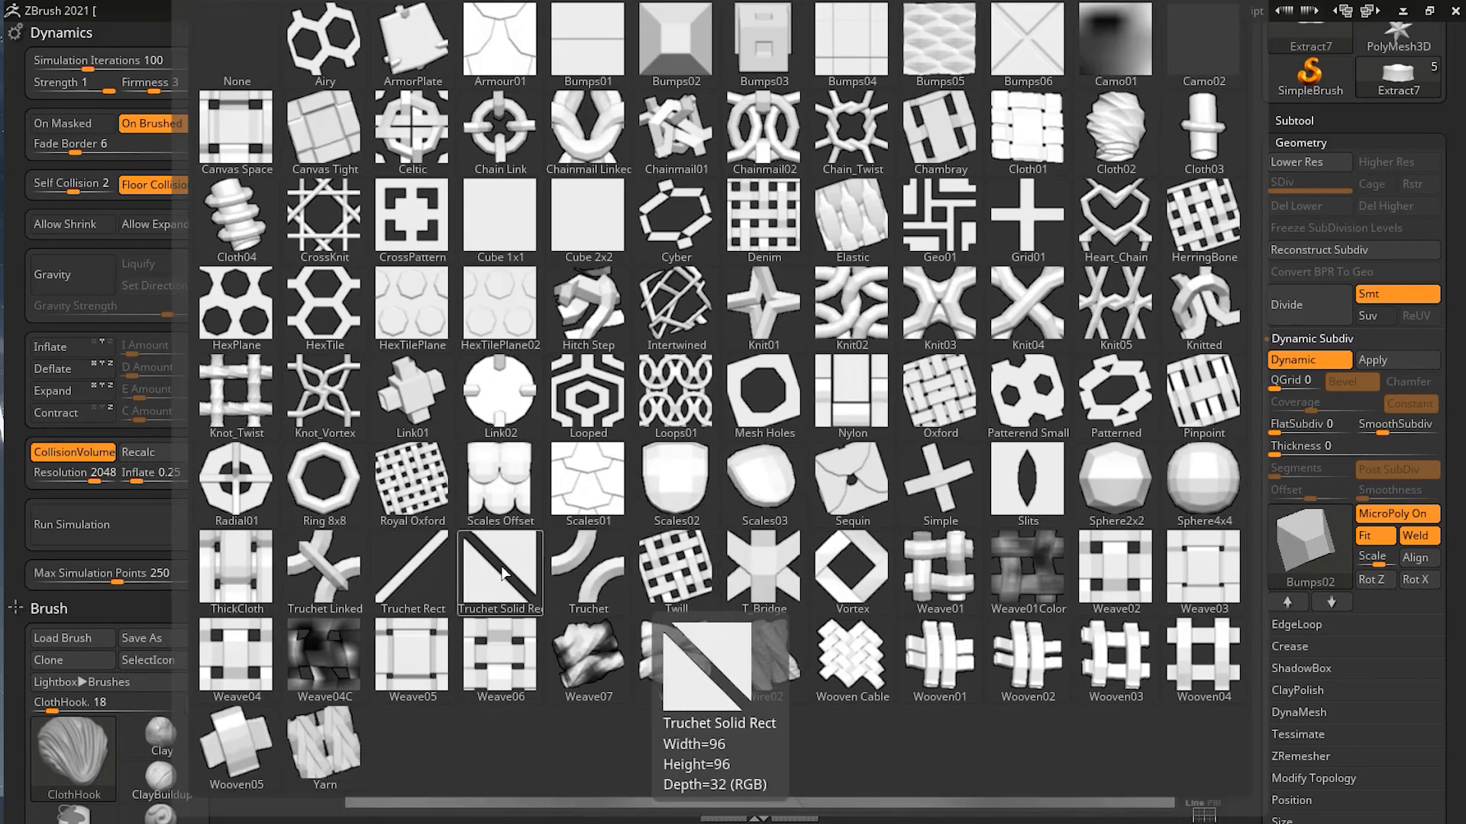
left_click(502, 572)
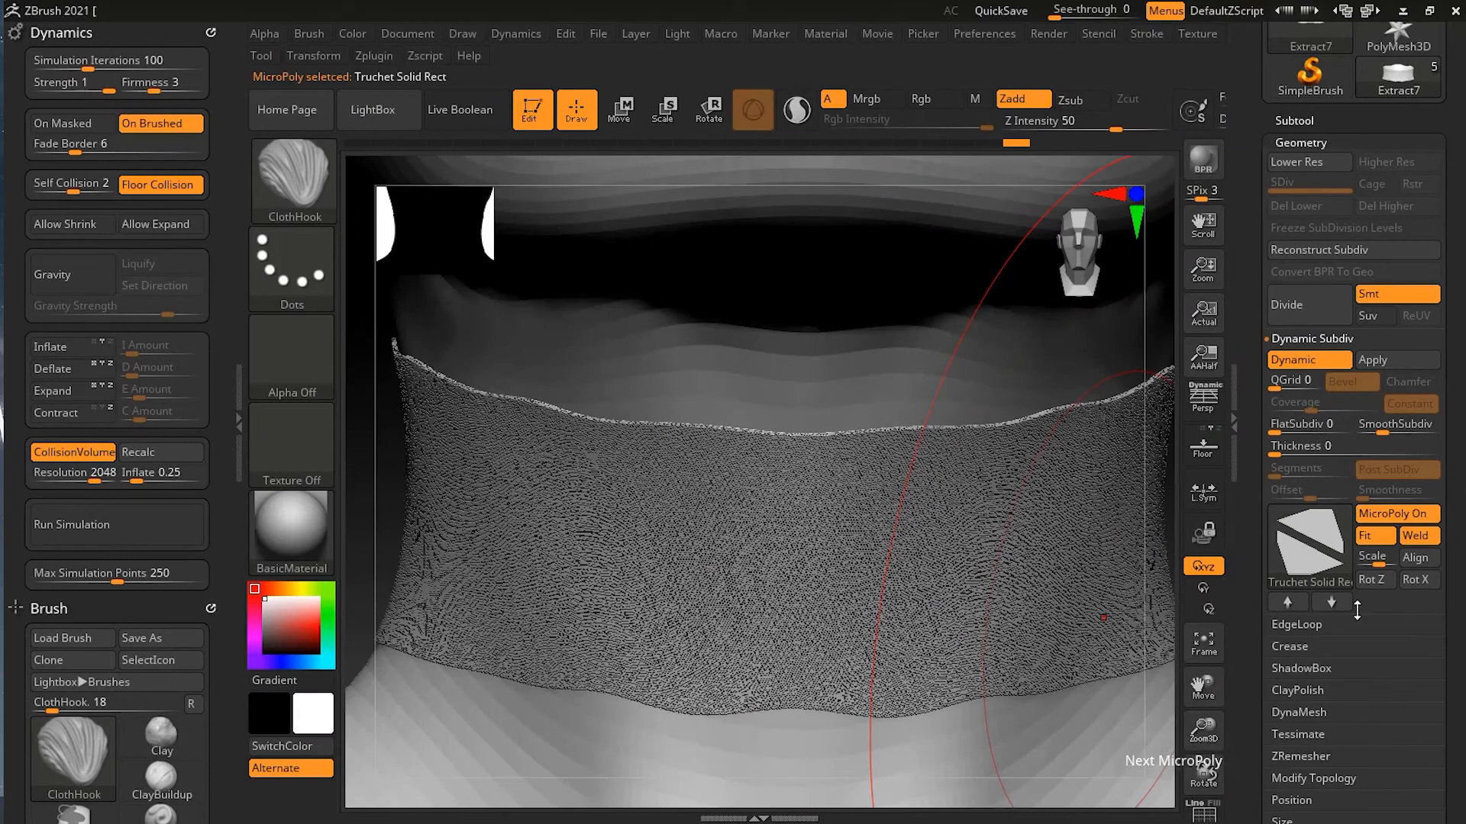
left_click(1374, 565)
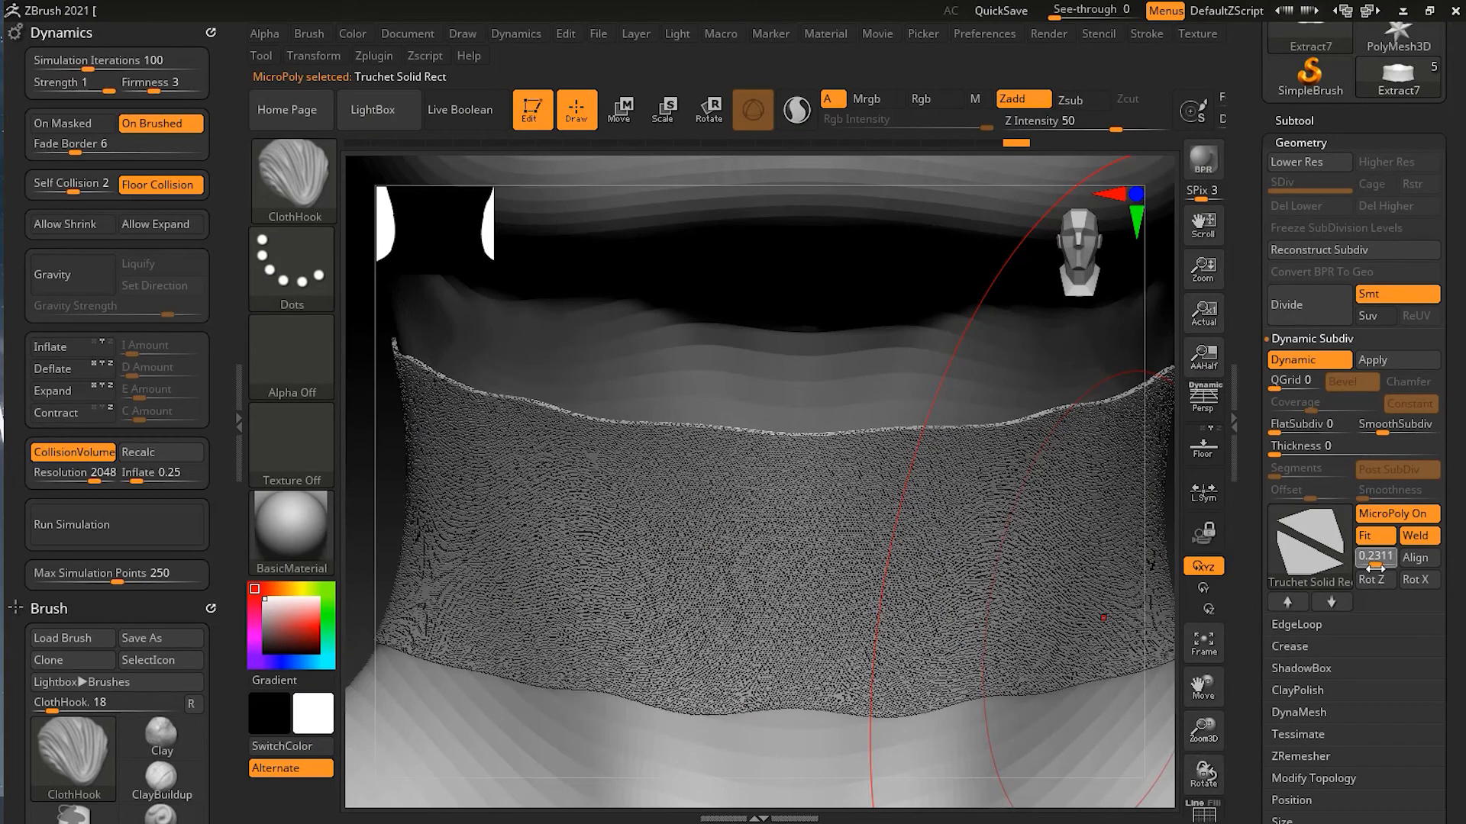
left_click(1370, 561)
left_click(1387, 561)
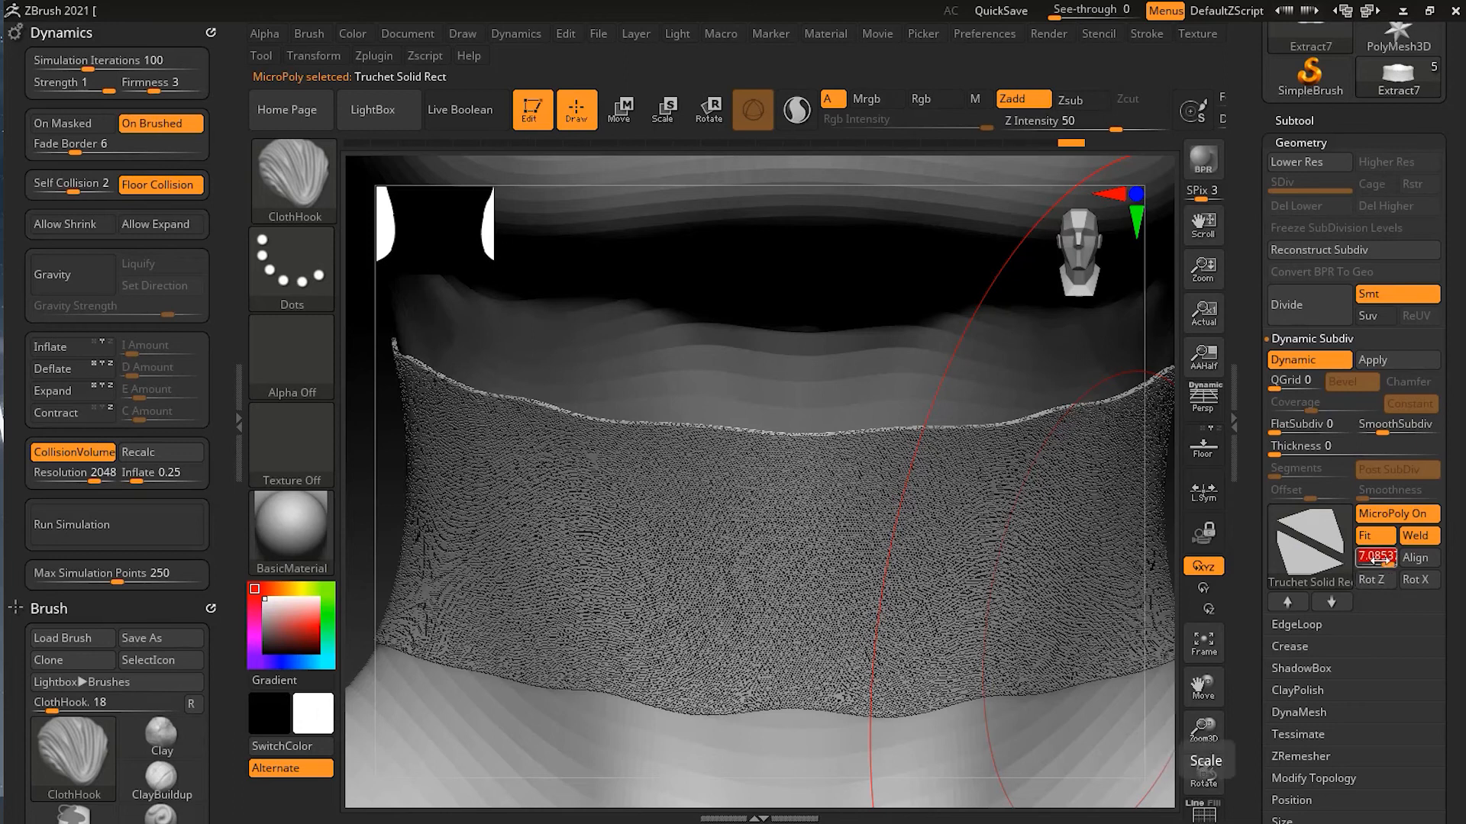
Try the PolyMesh3D star as a custom MicroPoly mesh on the neck band and inspect it up close.
left_click(1326, 564)
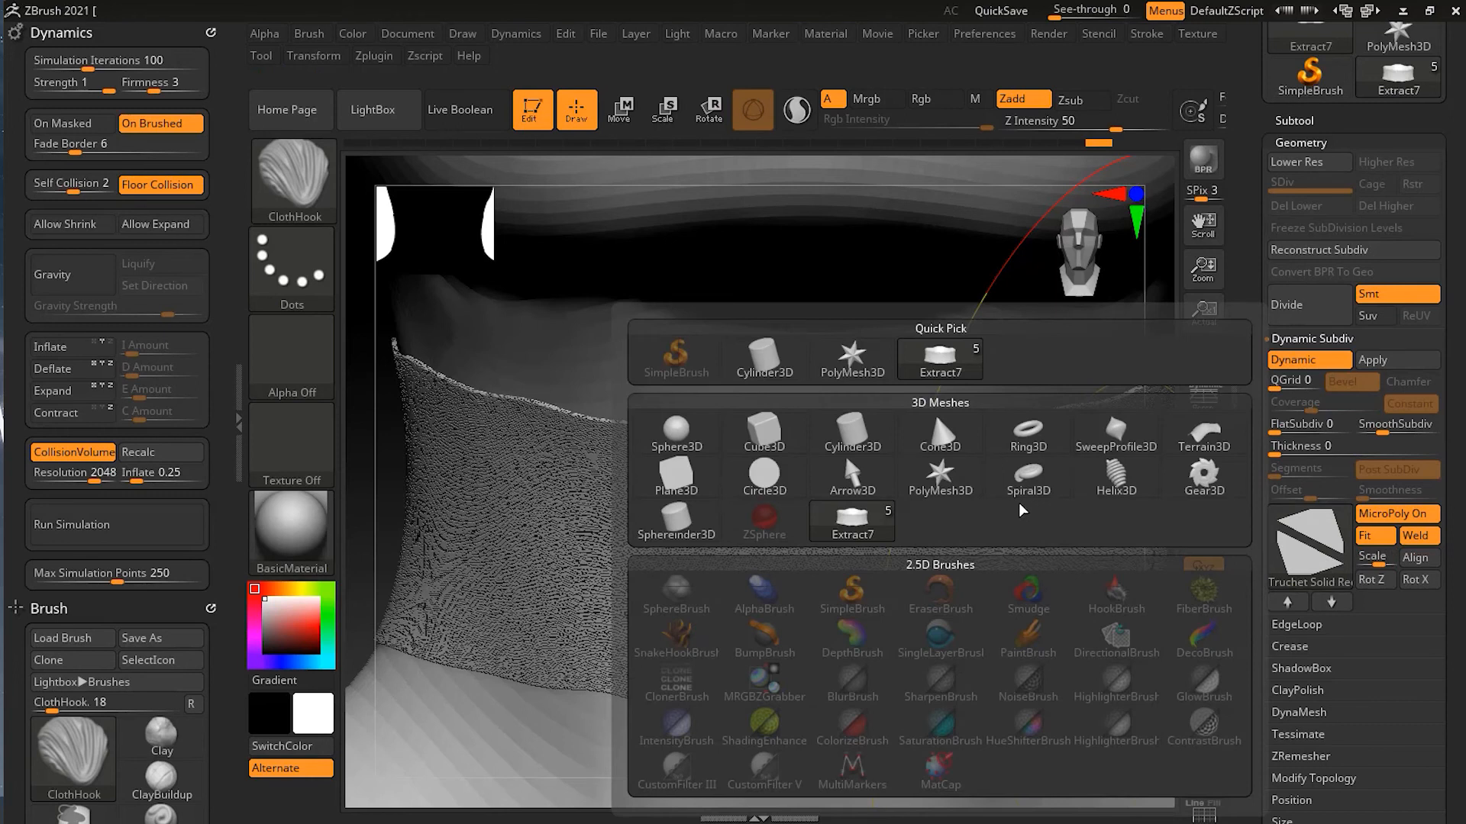
left_click(939, 475)
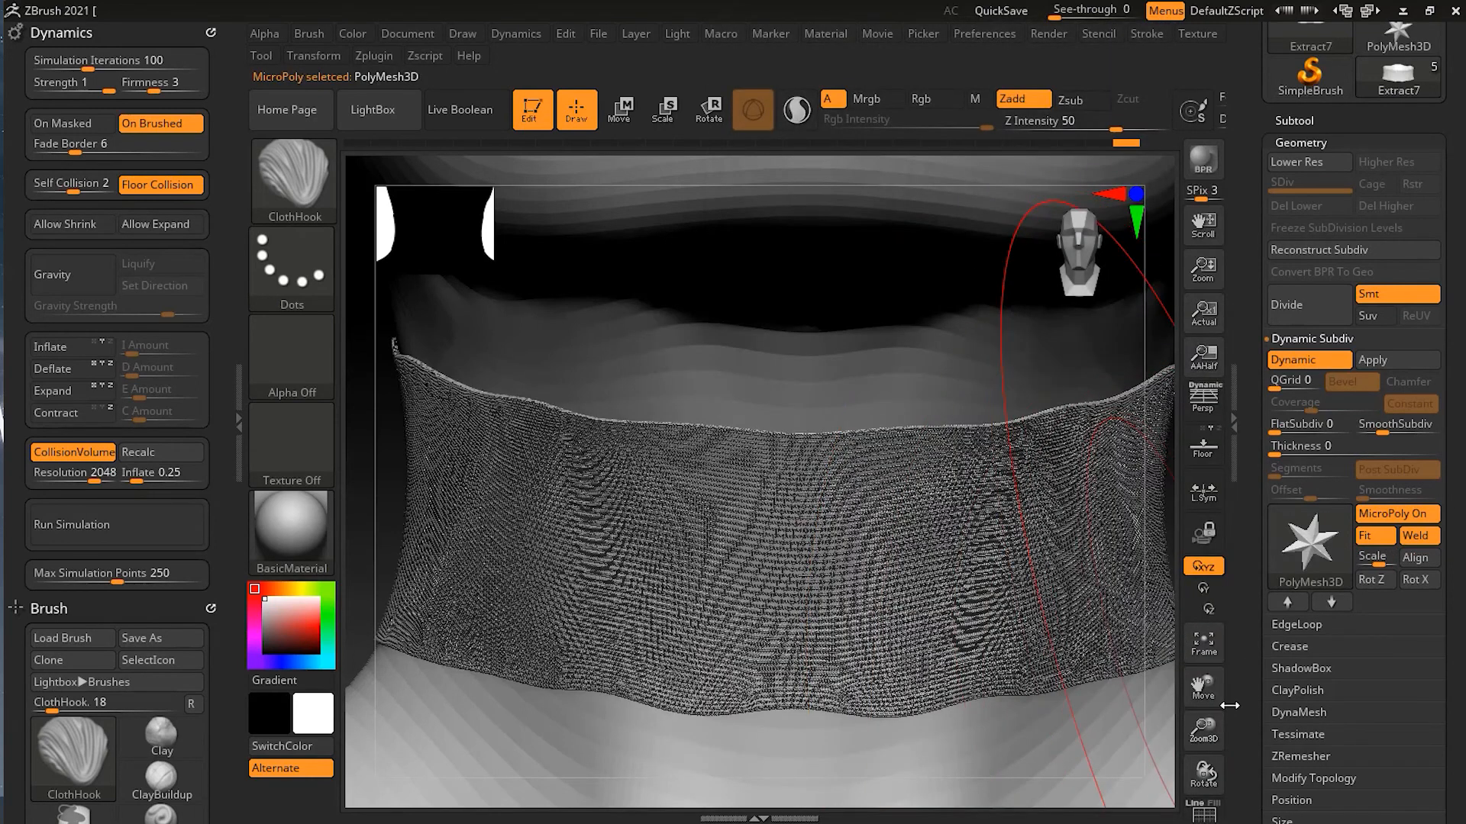
left_click(1206, 649)
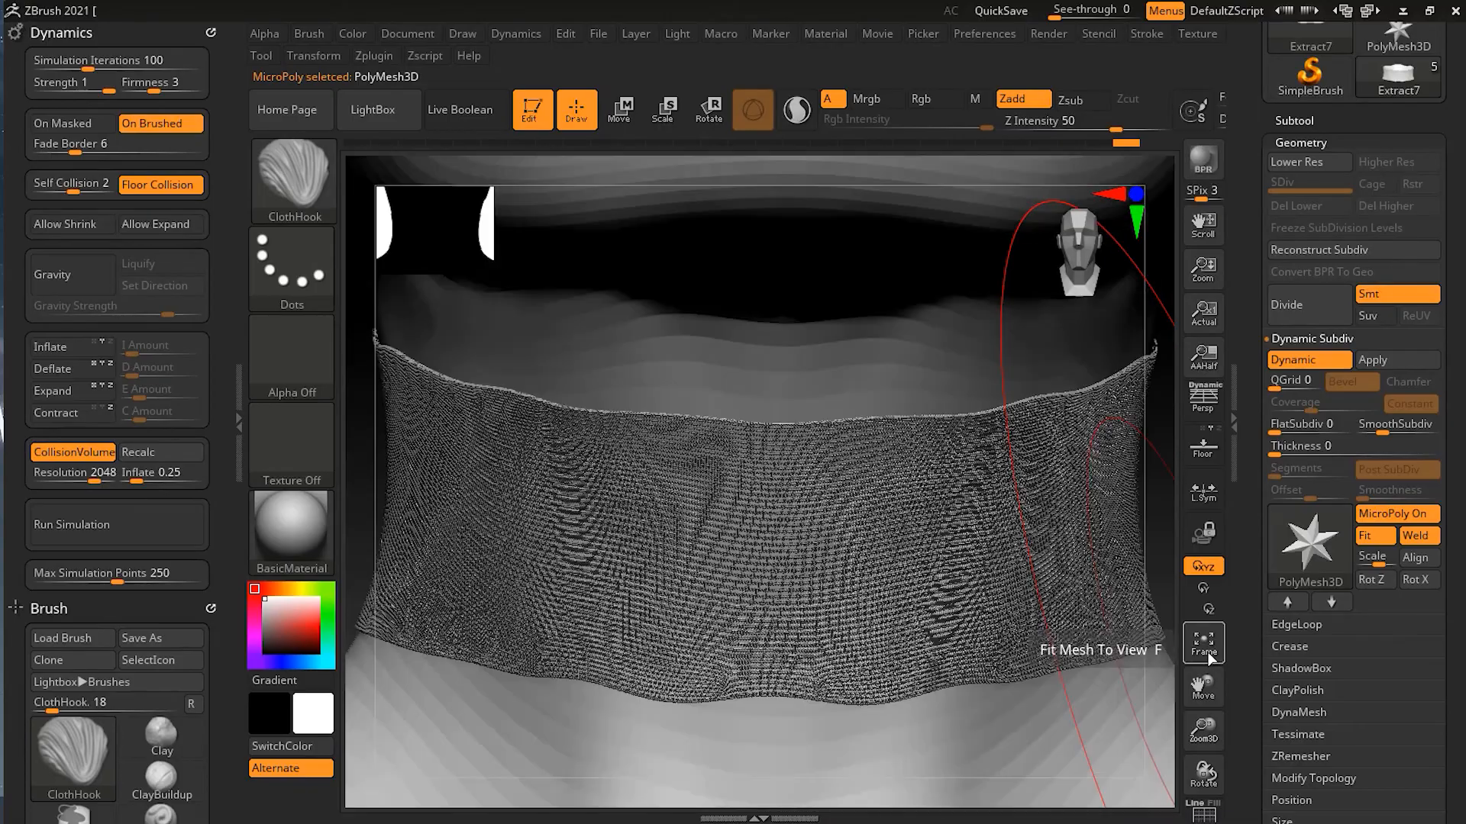
left_click_drag(1203, 730, 1254, 819)
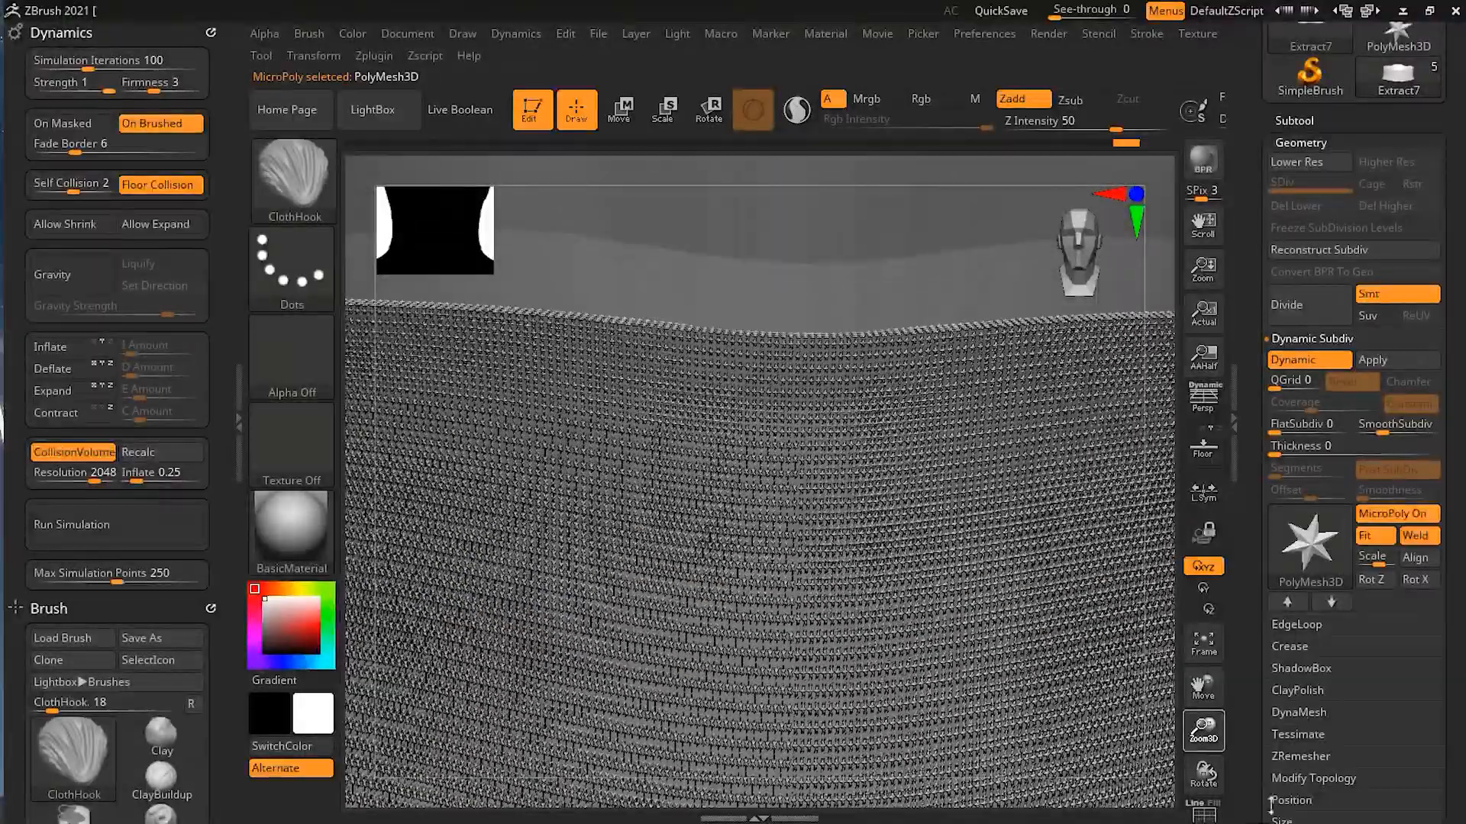
Try different rotations of the star MicroPoly mesh on the neck band.
left_click(1381, 579)
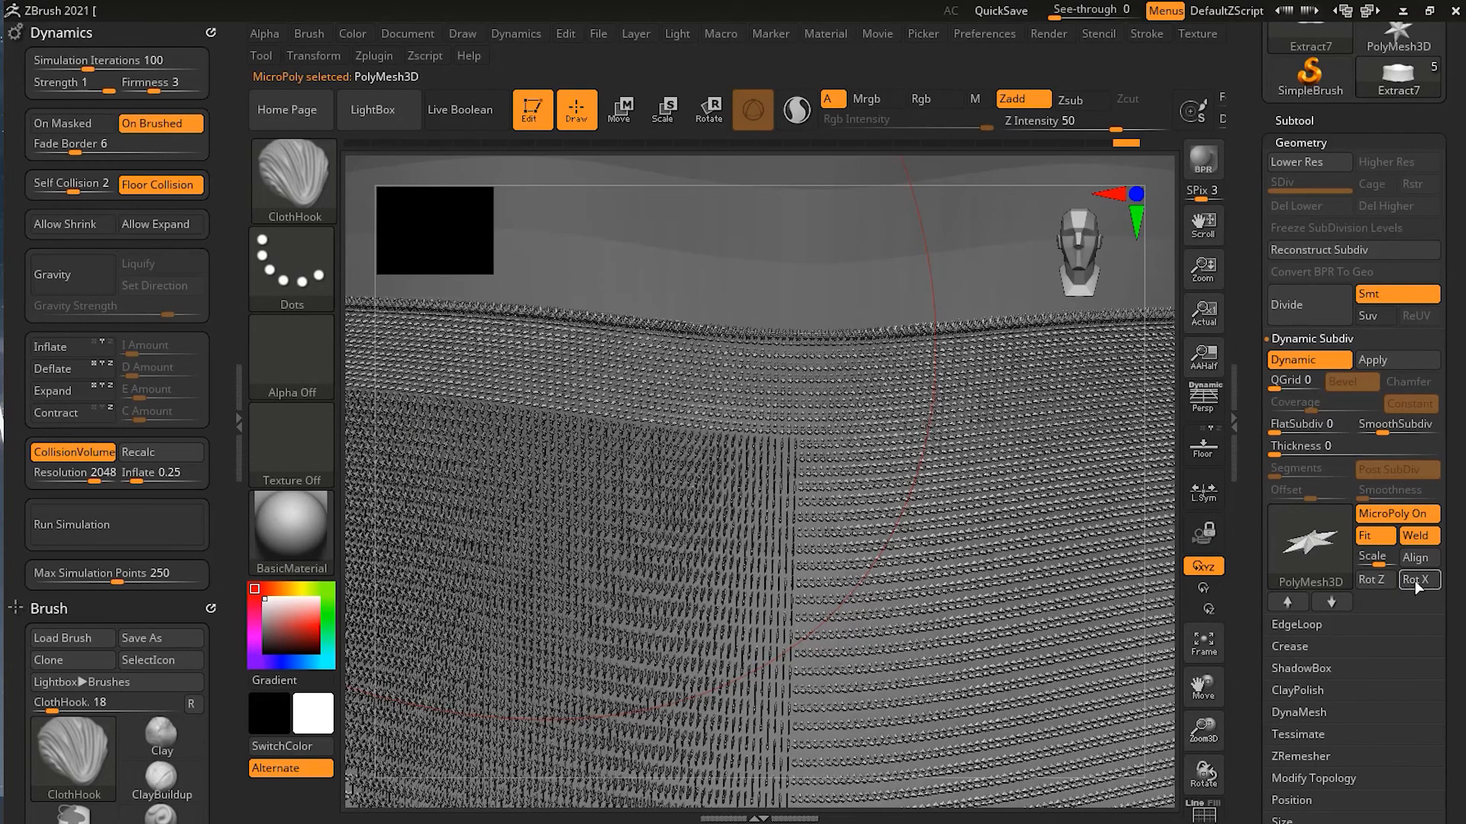
left_click(1378, 579)
left_click(1377, 578)
left_click(1377, 578)
Set the neck band's SmoothSubdiv to 0 to enlarge the MicroPoly elements.
left_click_drag(1204, 731, 1215, 492)
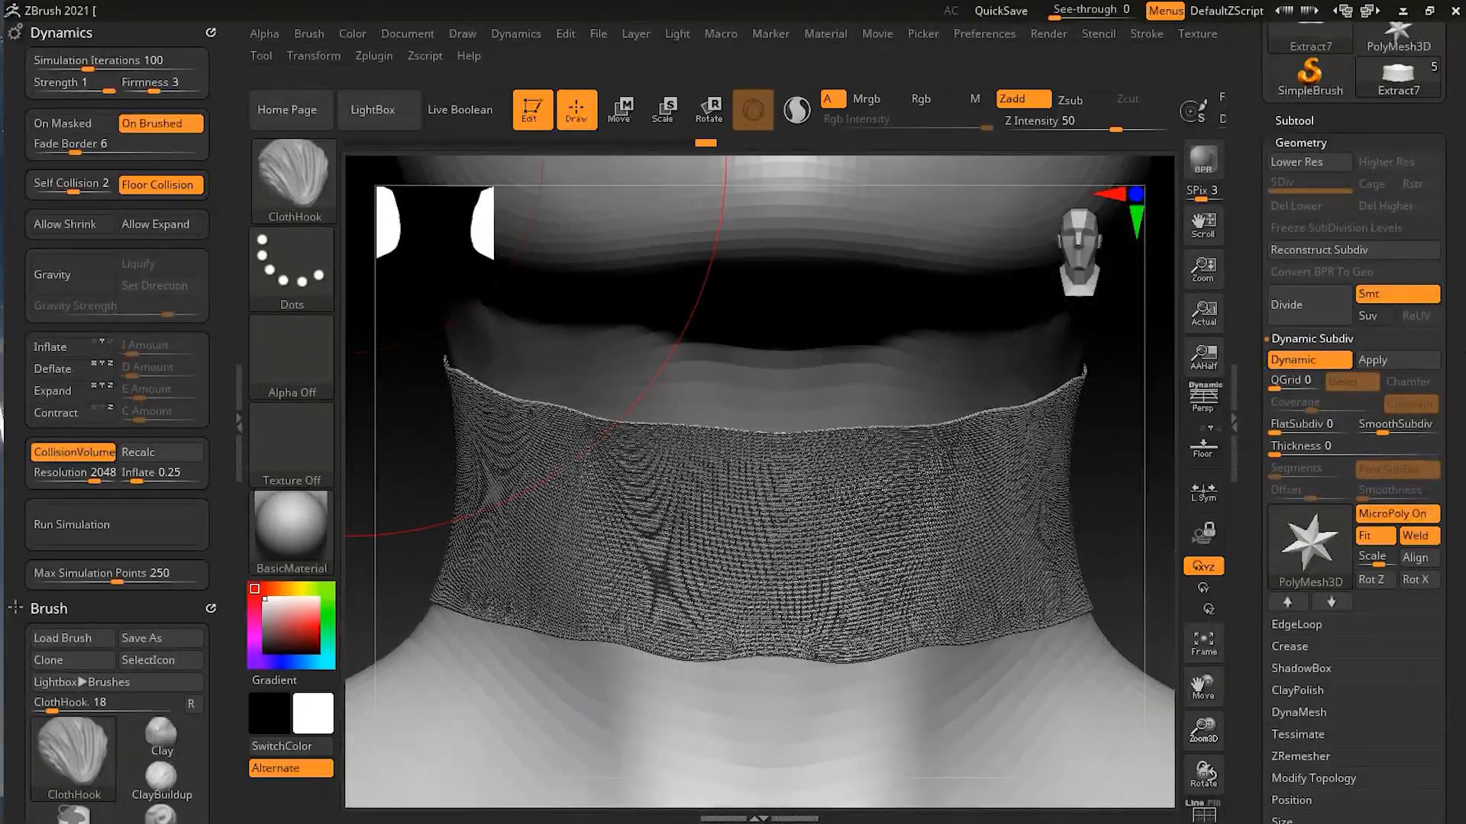
left_click_drag(1450, 403, 1450, 421)
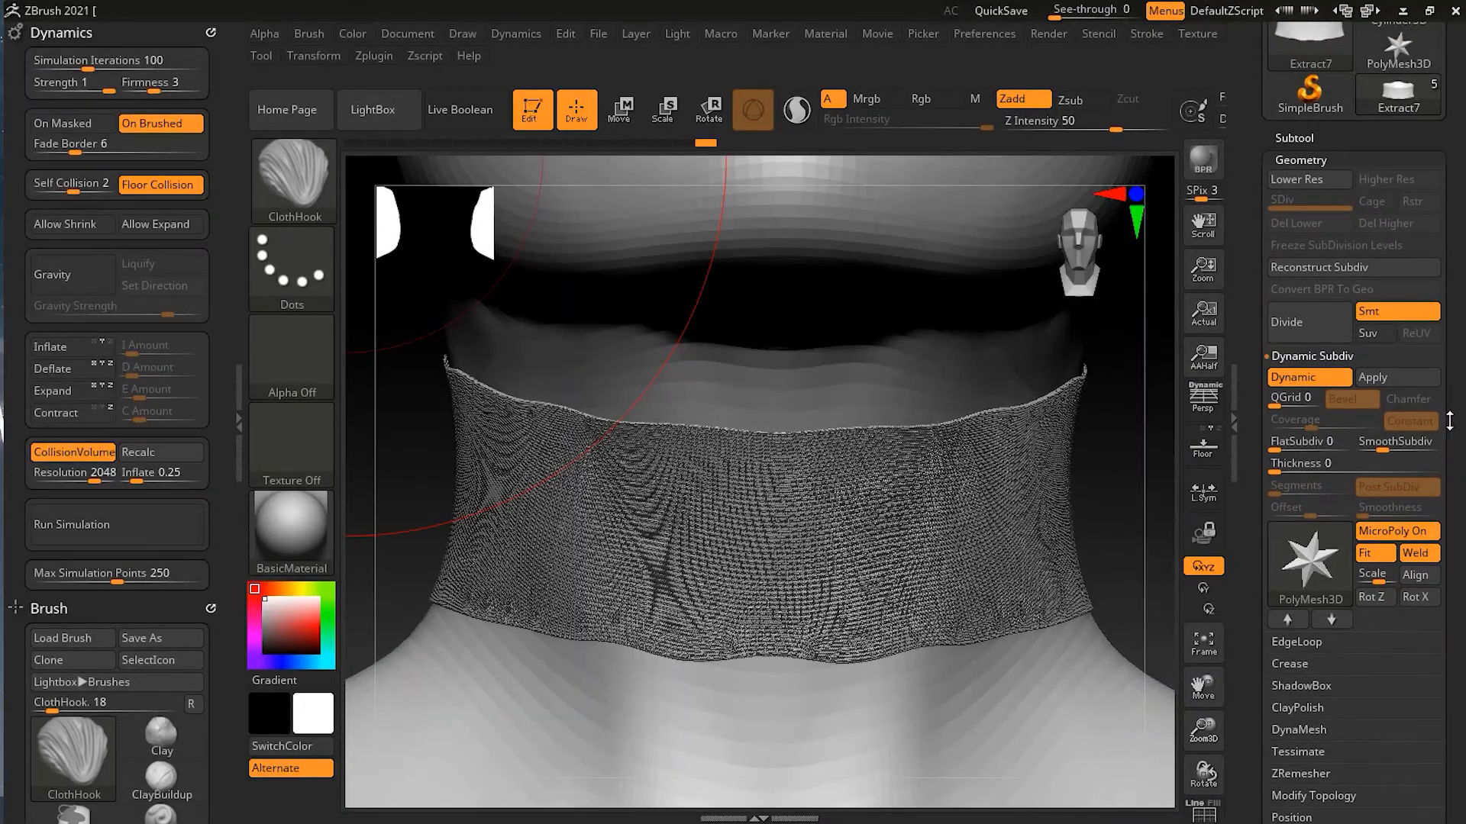
left_click(1363, 451)
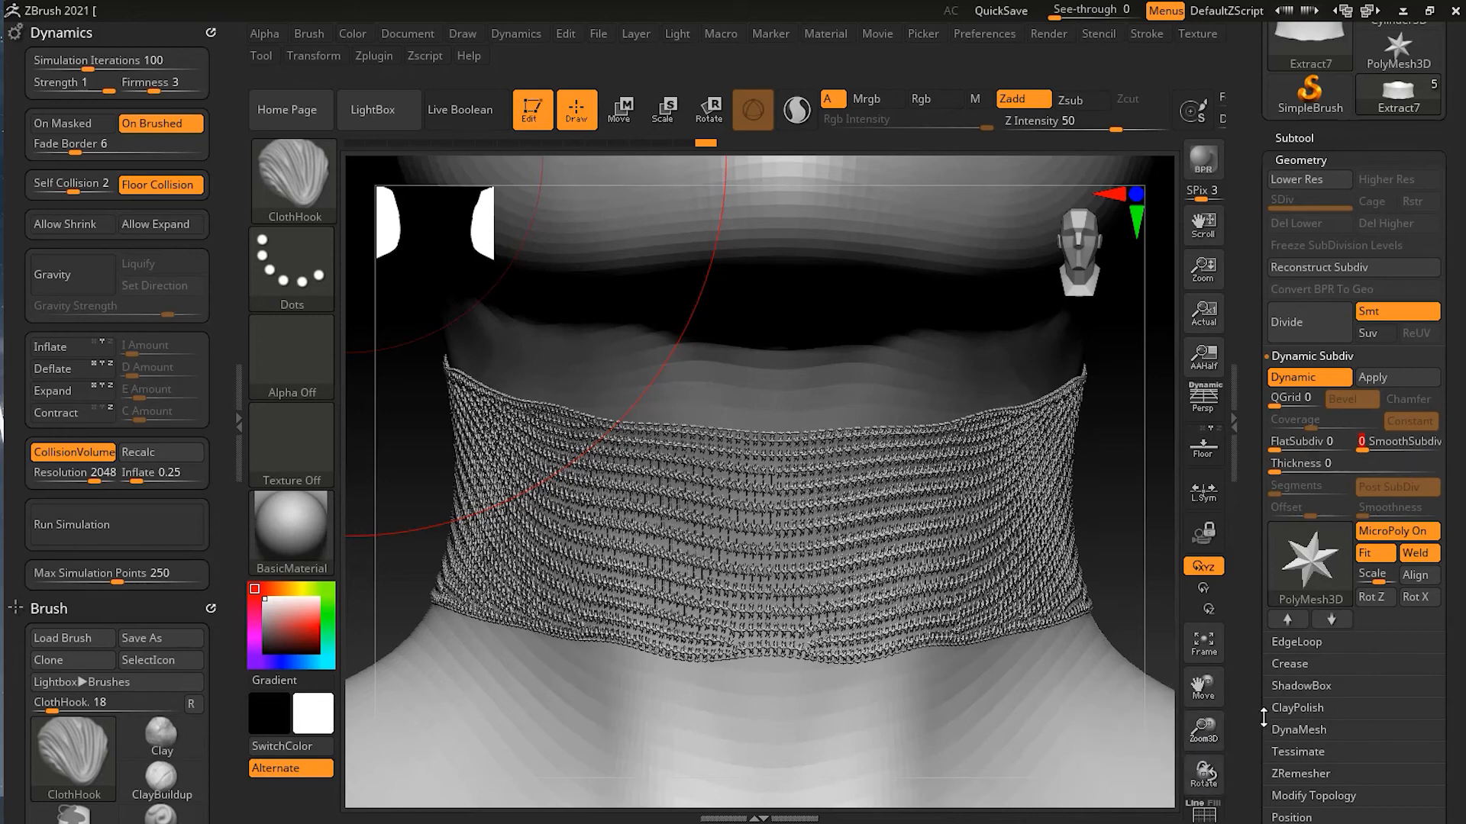
mouse_move(1220, 712)
left_mouse_down()
mouse_move(1219, 780)
mouse_move(1221, 737)
left_mouse_up()
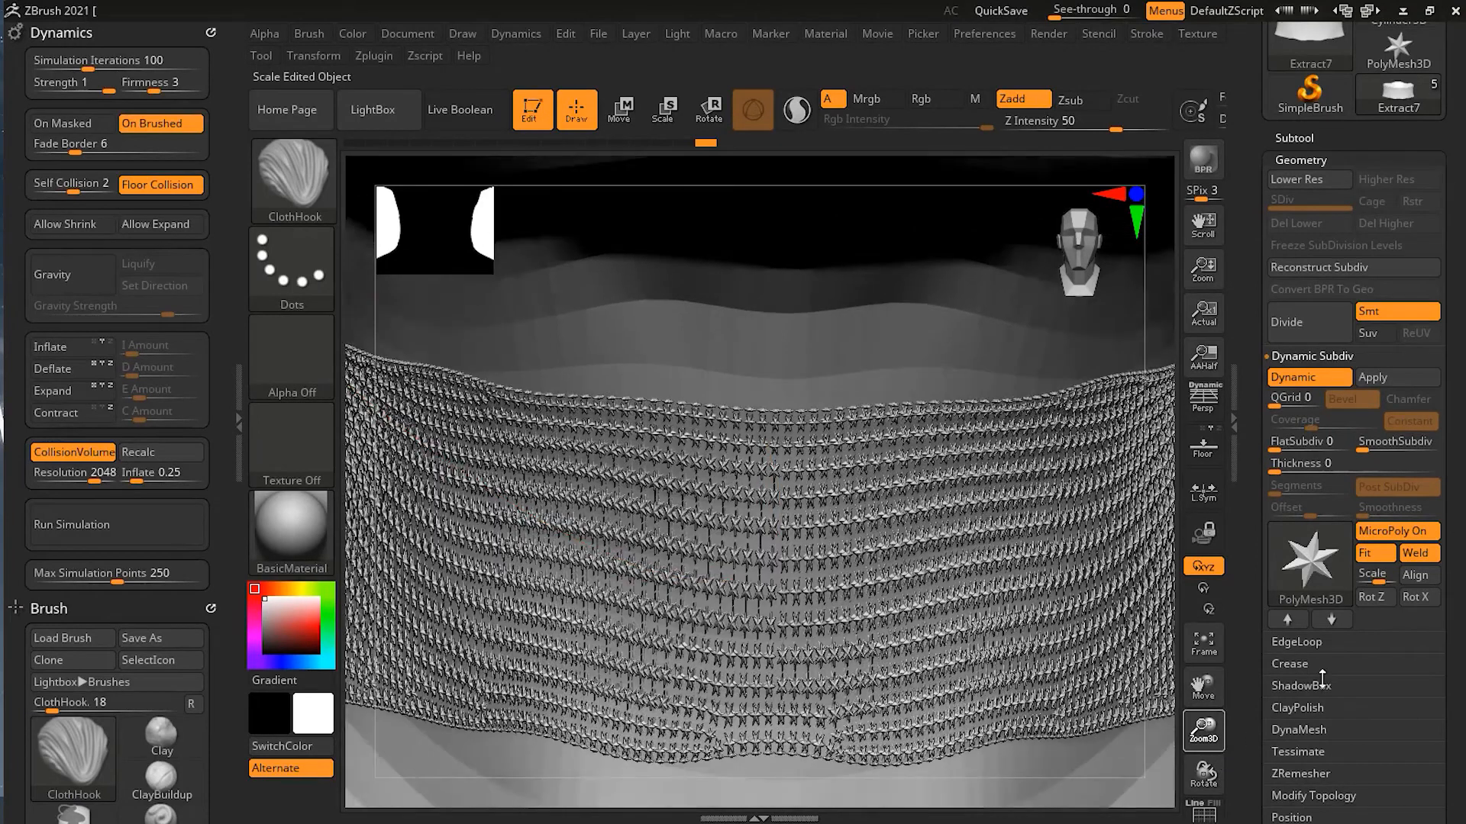
Try the Chain_Twist MicroPoly pattern on the neck band, comparing it with Weld and Fit switched off and on.
left_click(1308, 586)
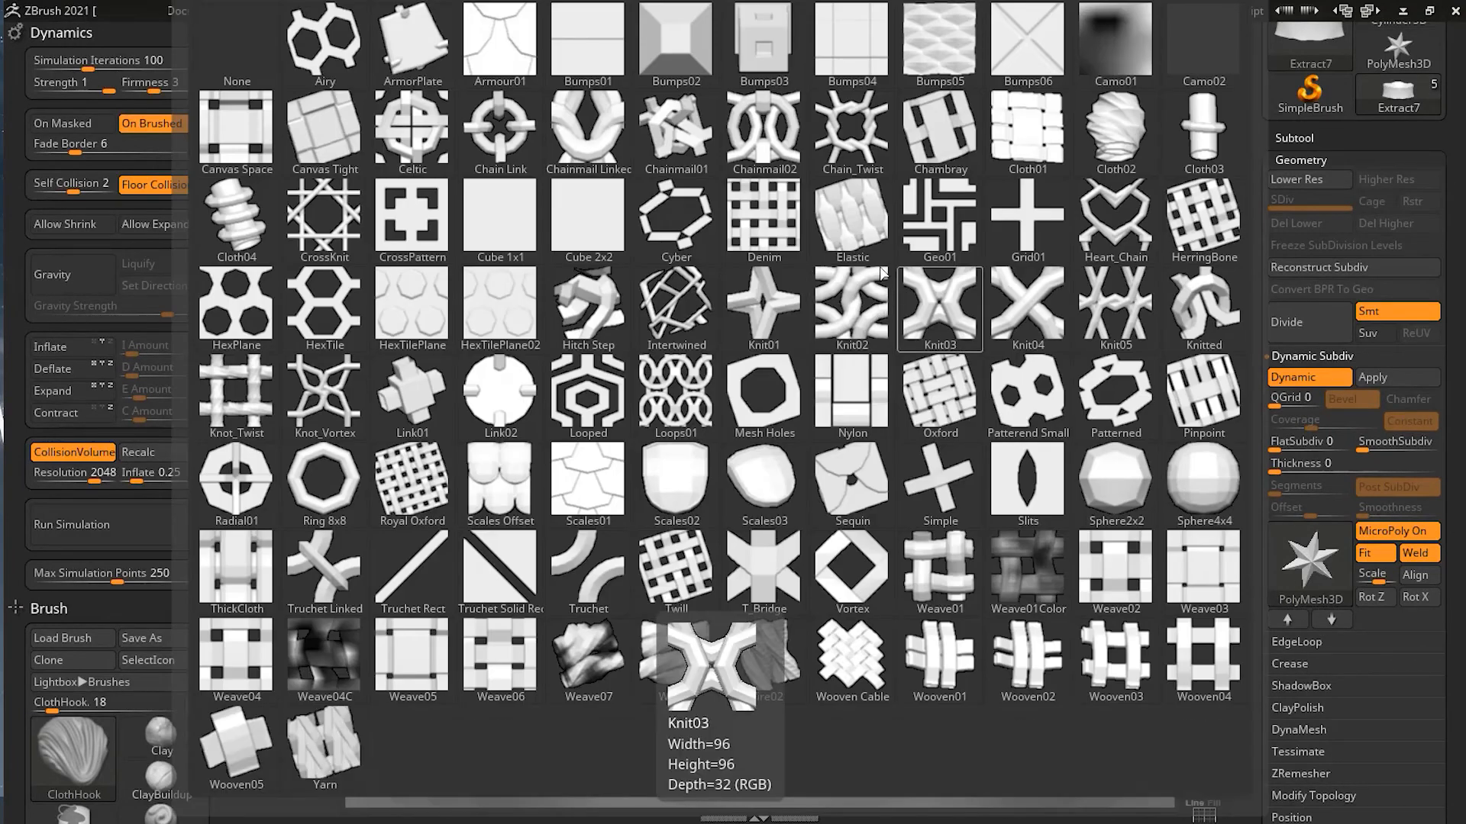
left_click(854, 141)
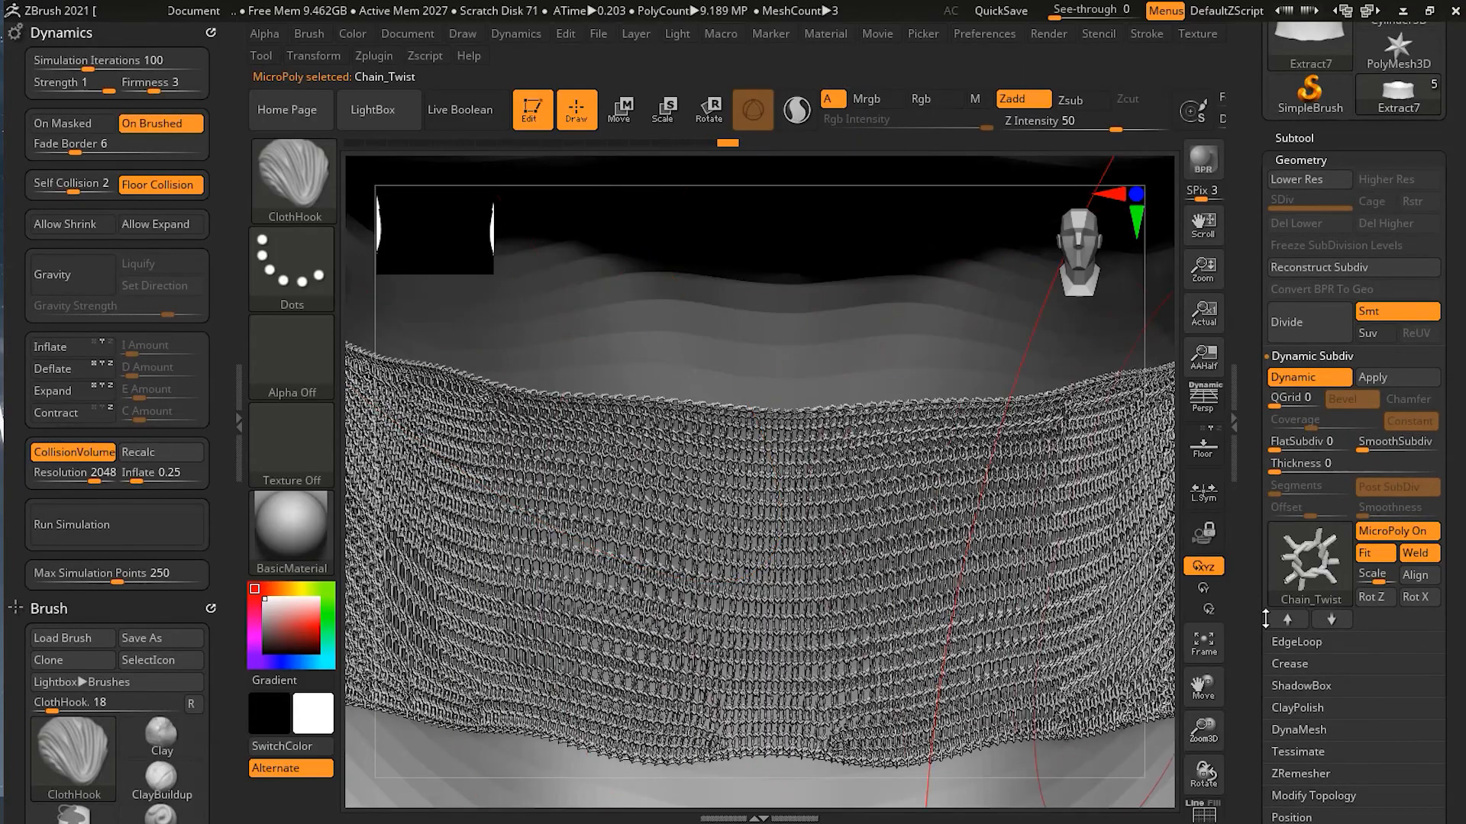
left_click(1369, 580)
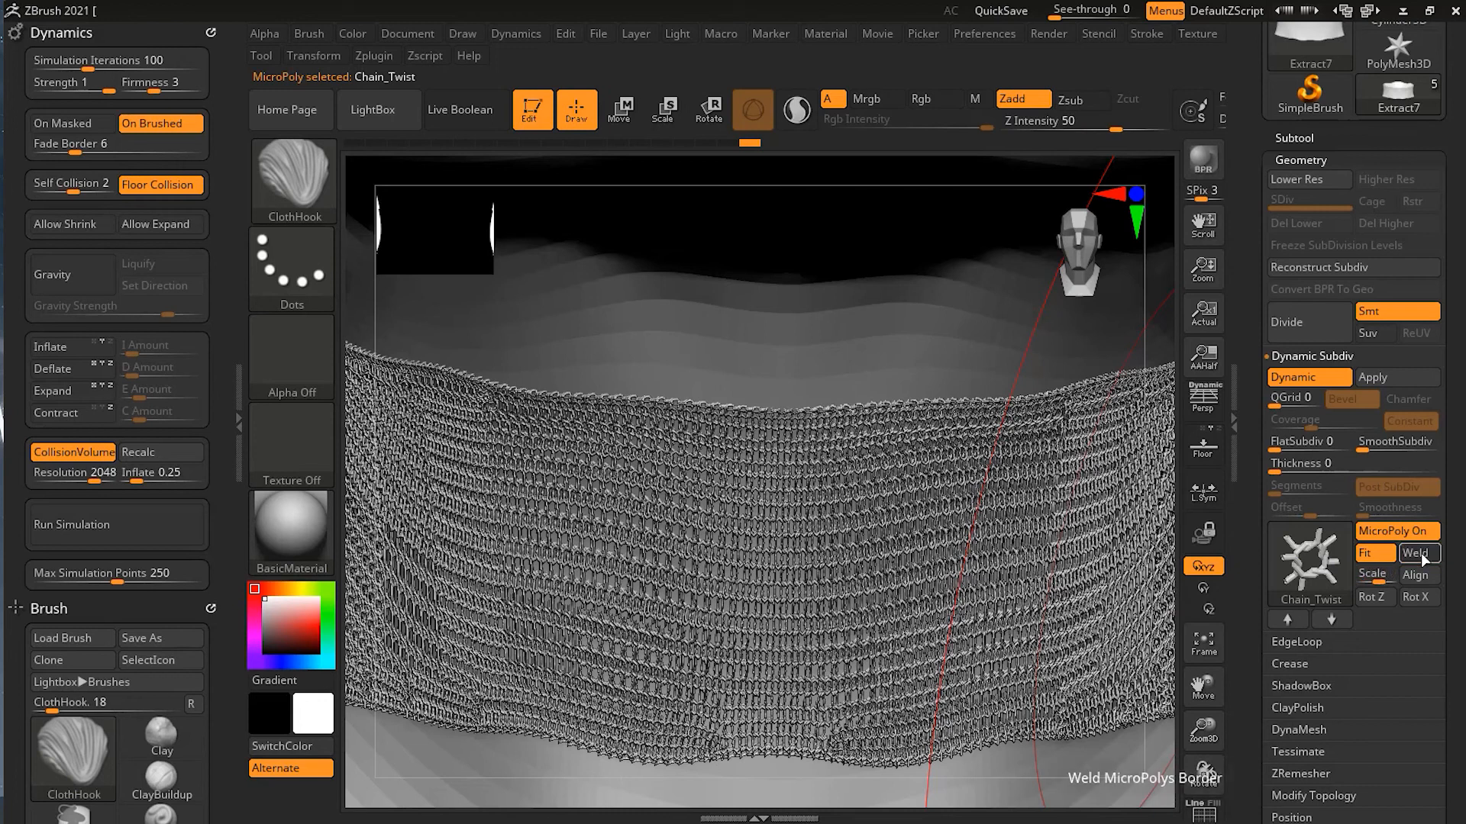
left_click(1371, 555)
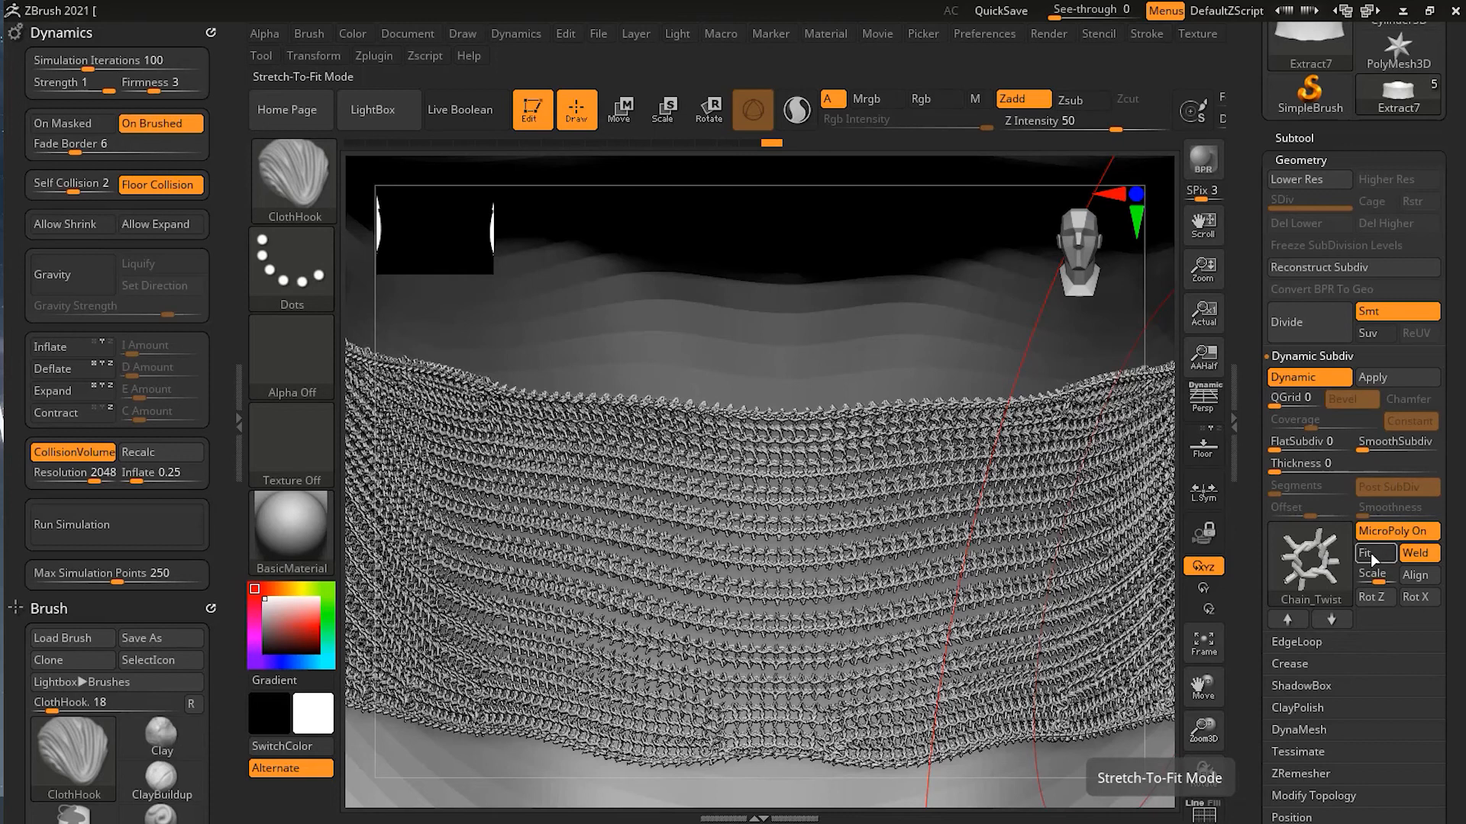
left_click(1372, 559)
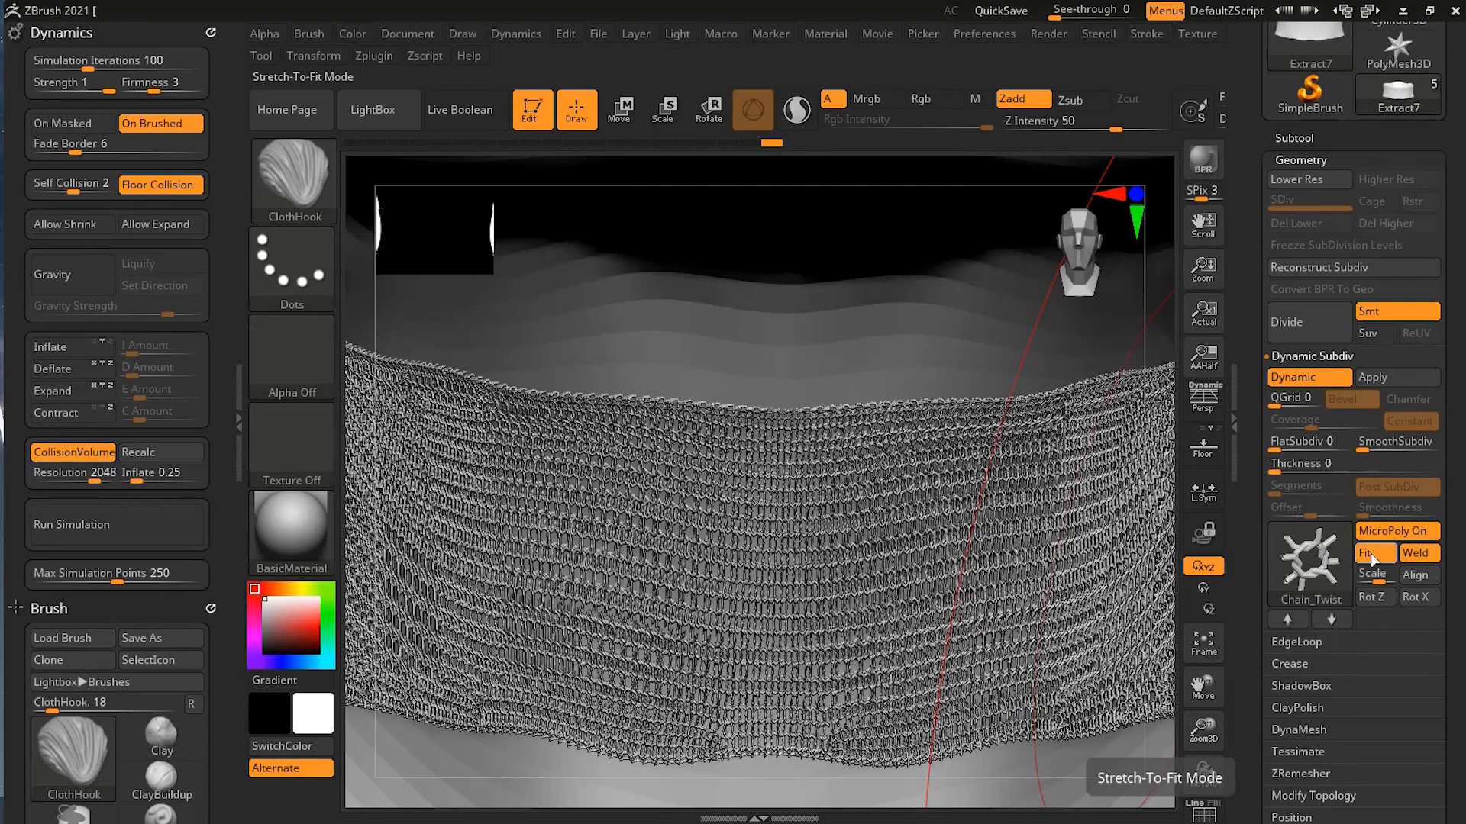
left_click(1371, 559)
left_click(1372, 559)
Try the Chainmail02 MicroPoly pattern on the neck band and replace it with Ring 8x8.
left_click(1301, 565)
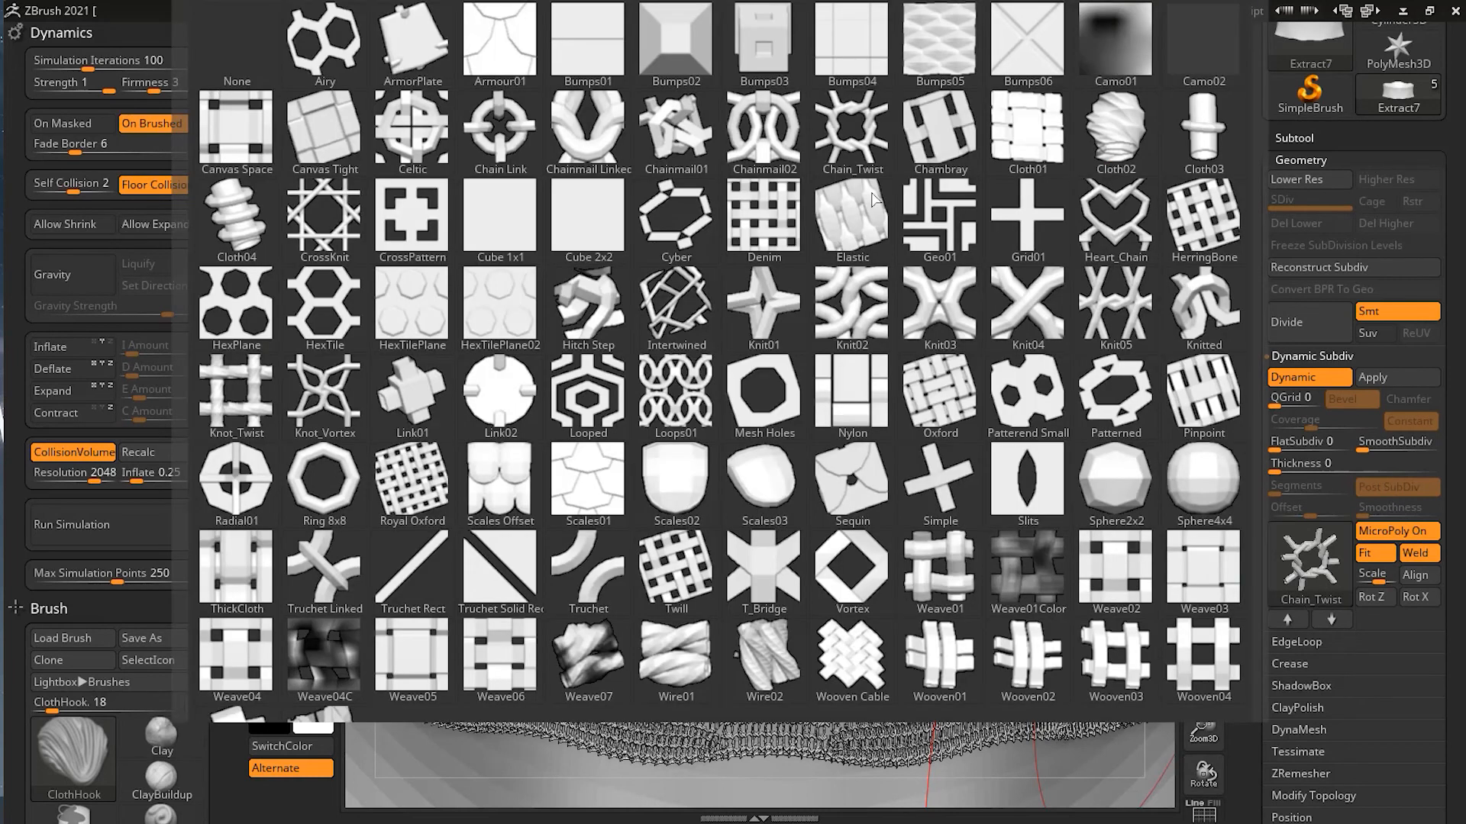
left_click(766, 127)
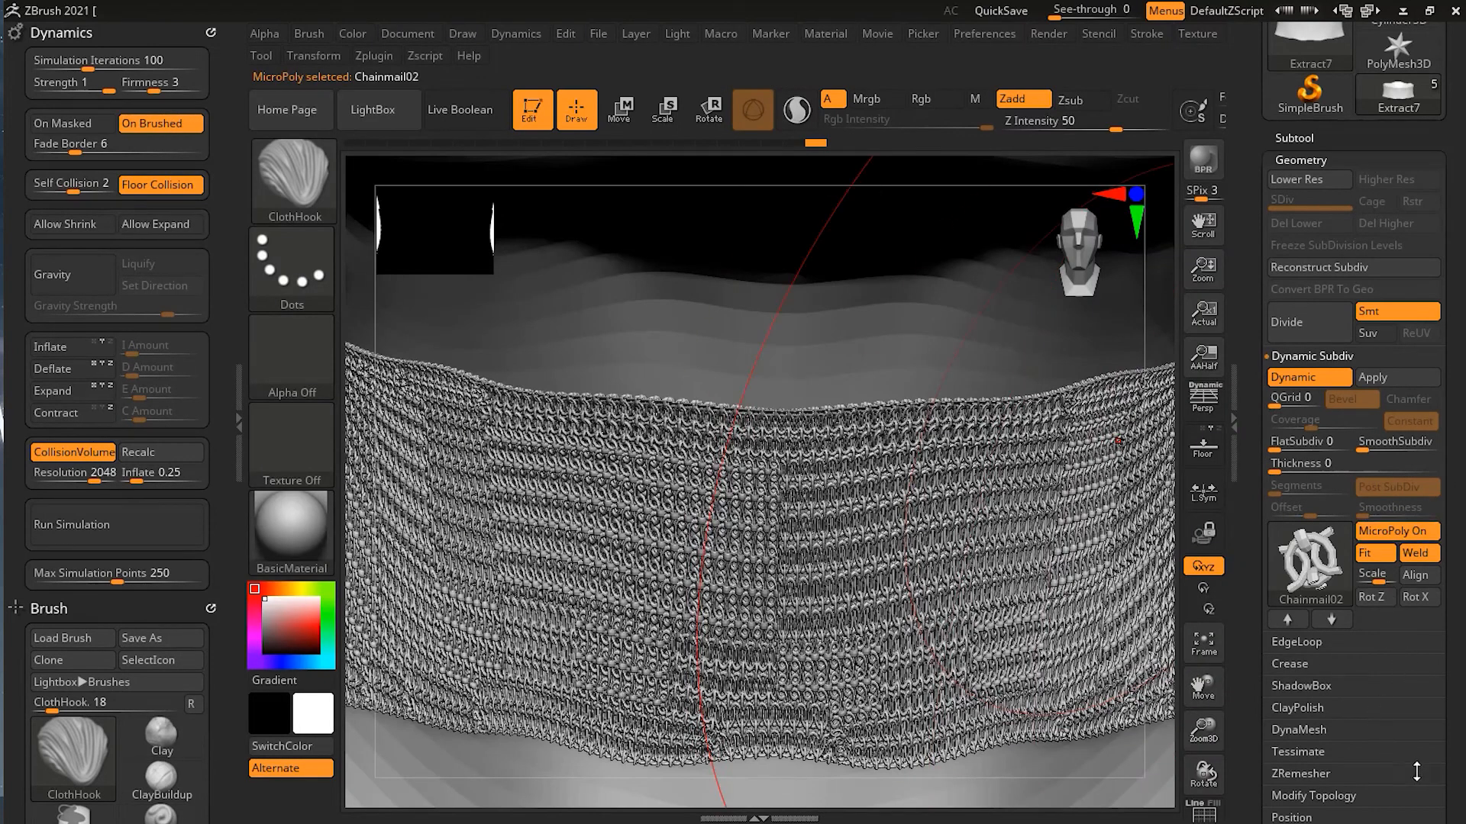
left_click(1319, 574)
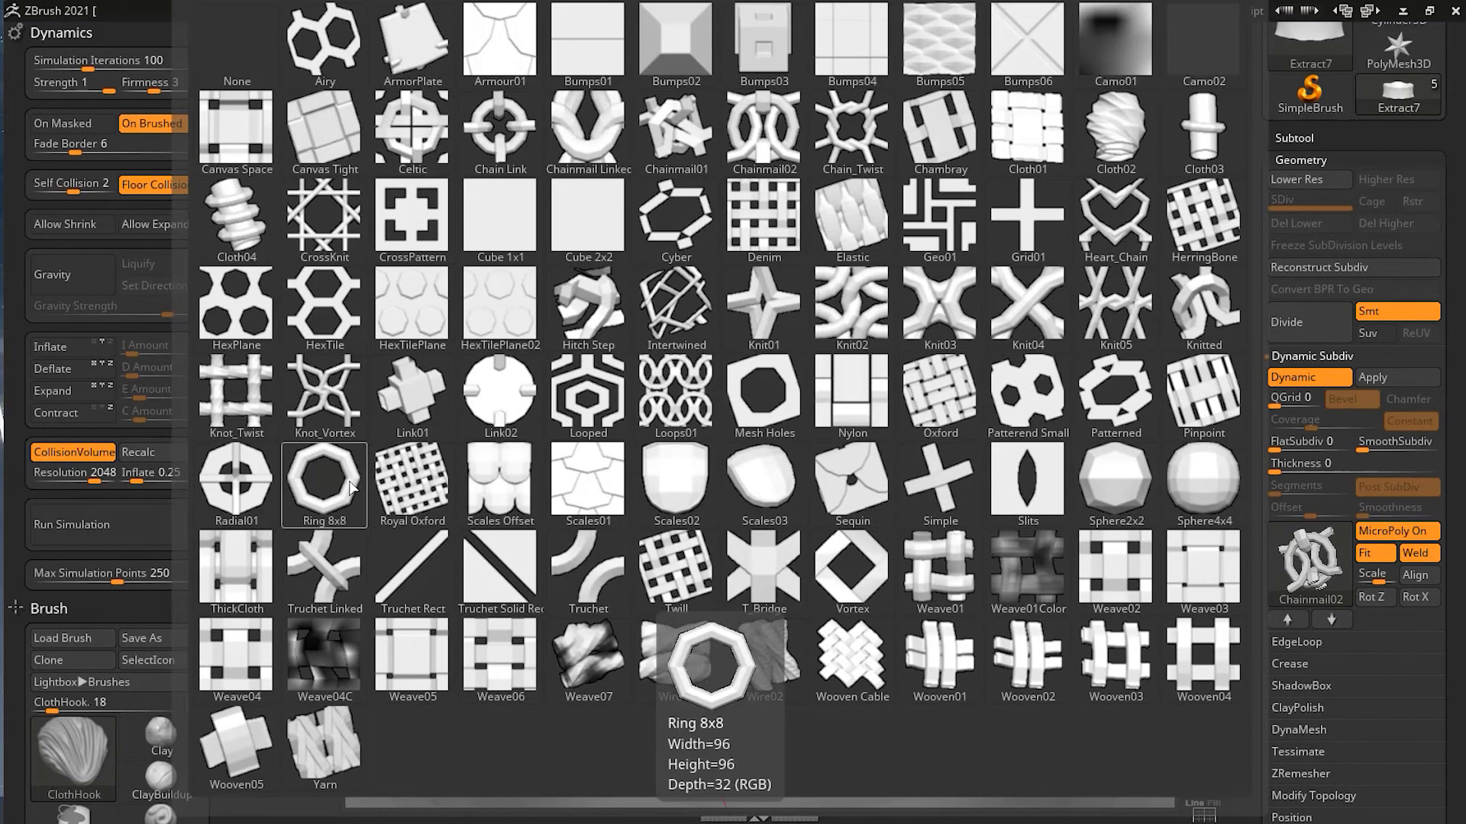
left_click(323, 483)
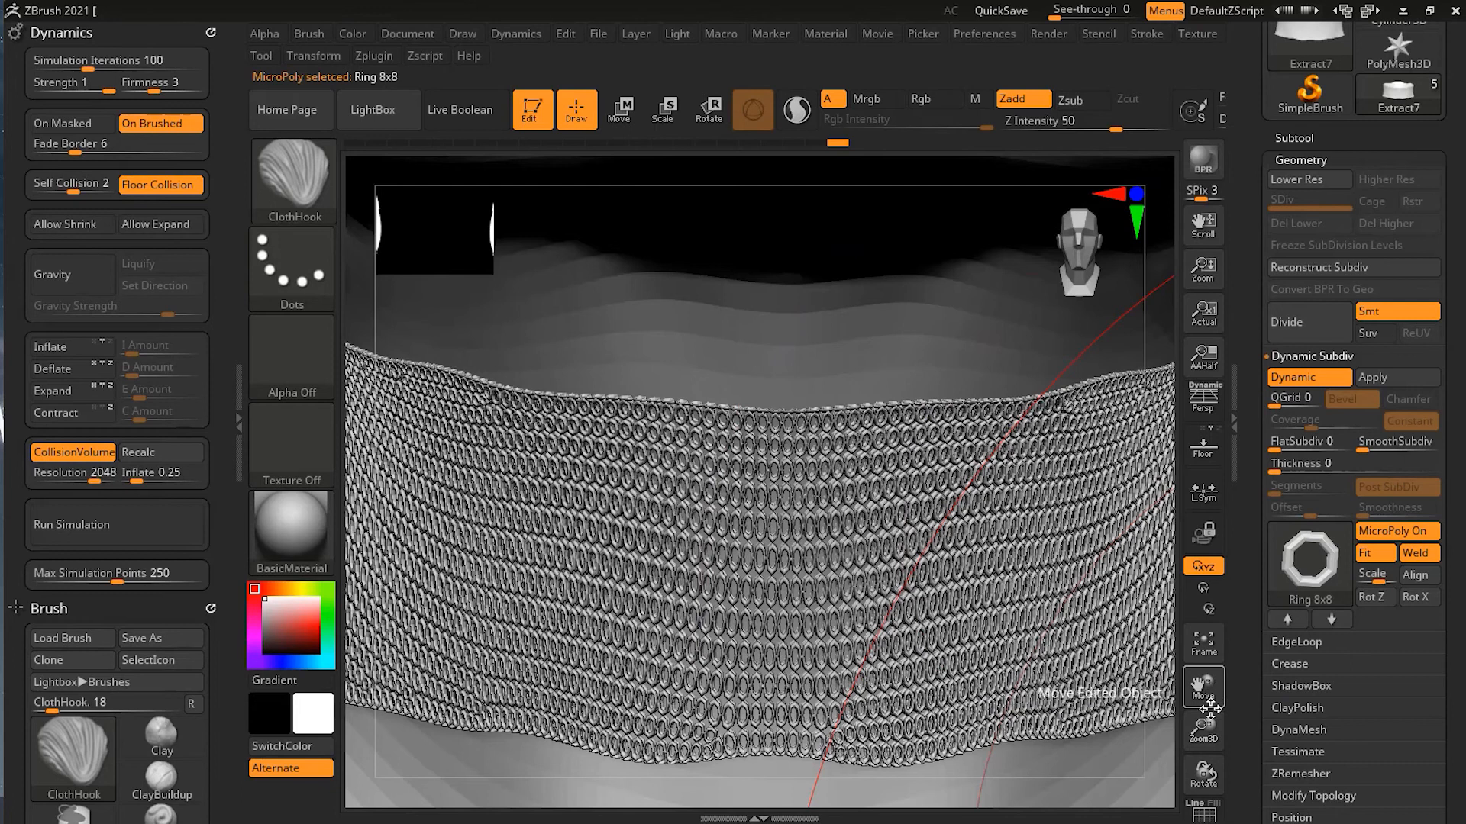
Choose the Gold material, enable Mrgb and fill the neck band with it in white.
left_click(303, 525)
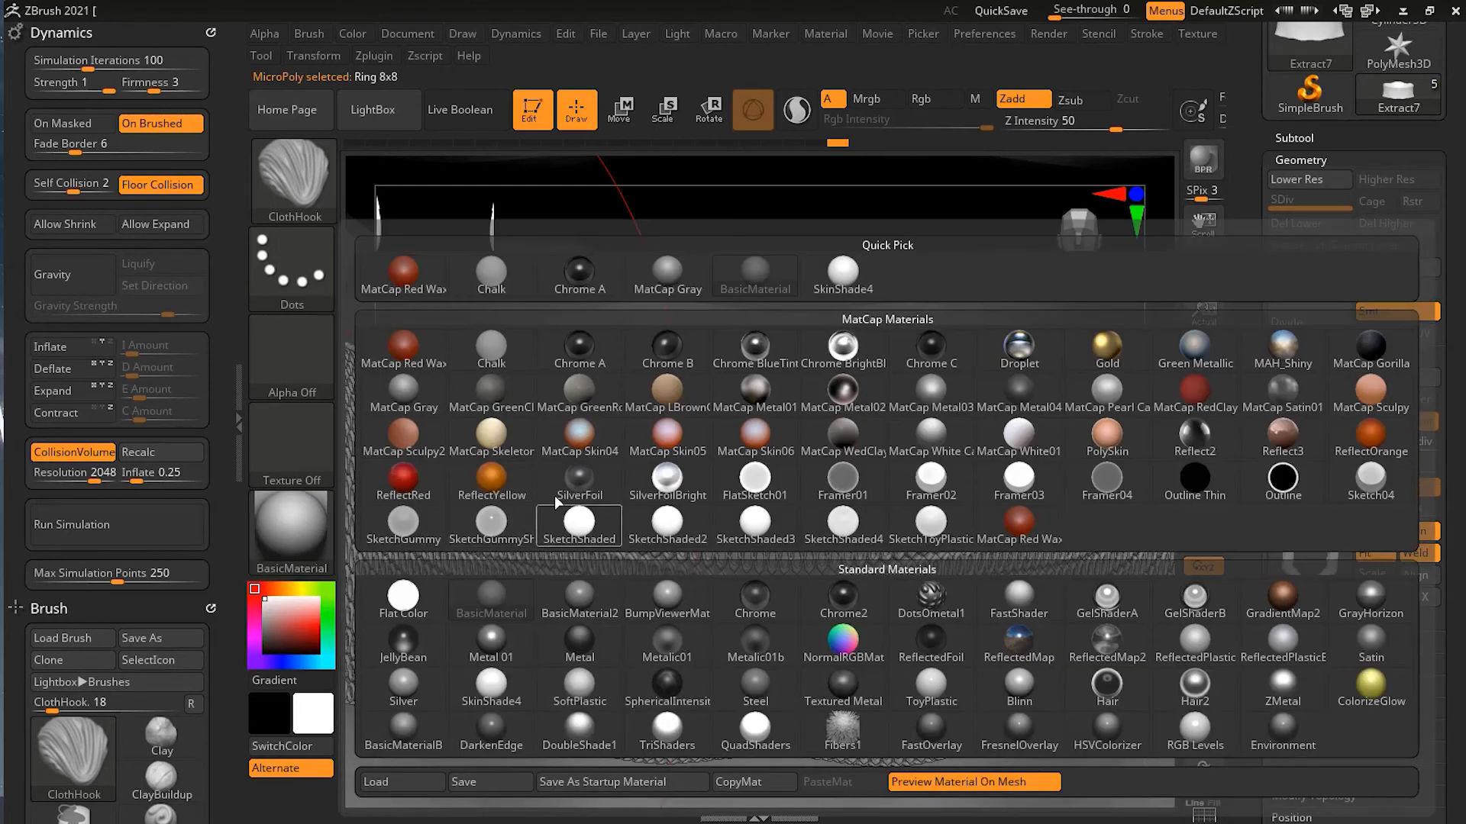
left_click(1110, 355)
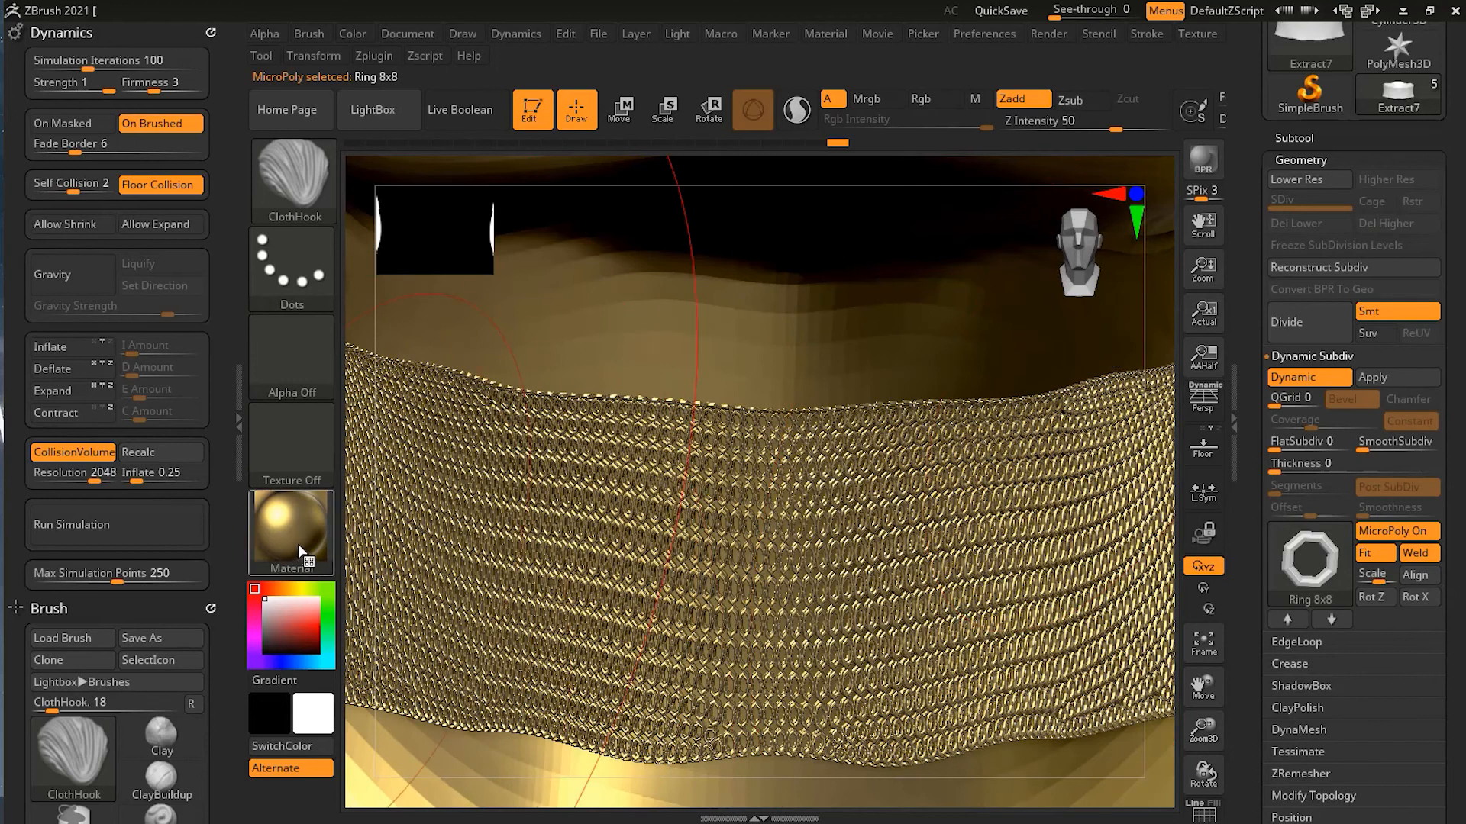
mouse_move(295, 538)
left_click(867, 99)
left_click(362, 36)
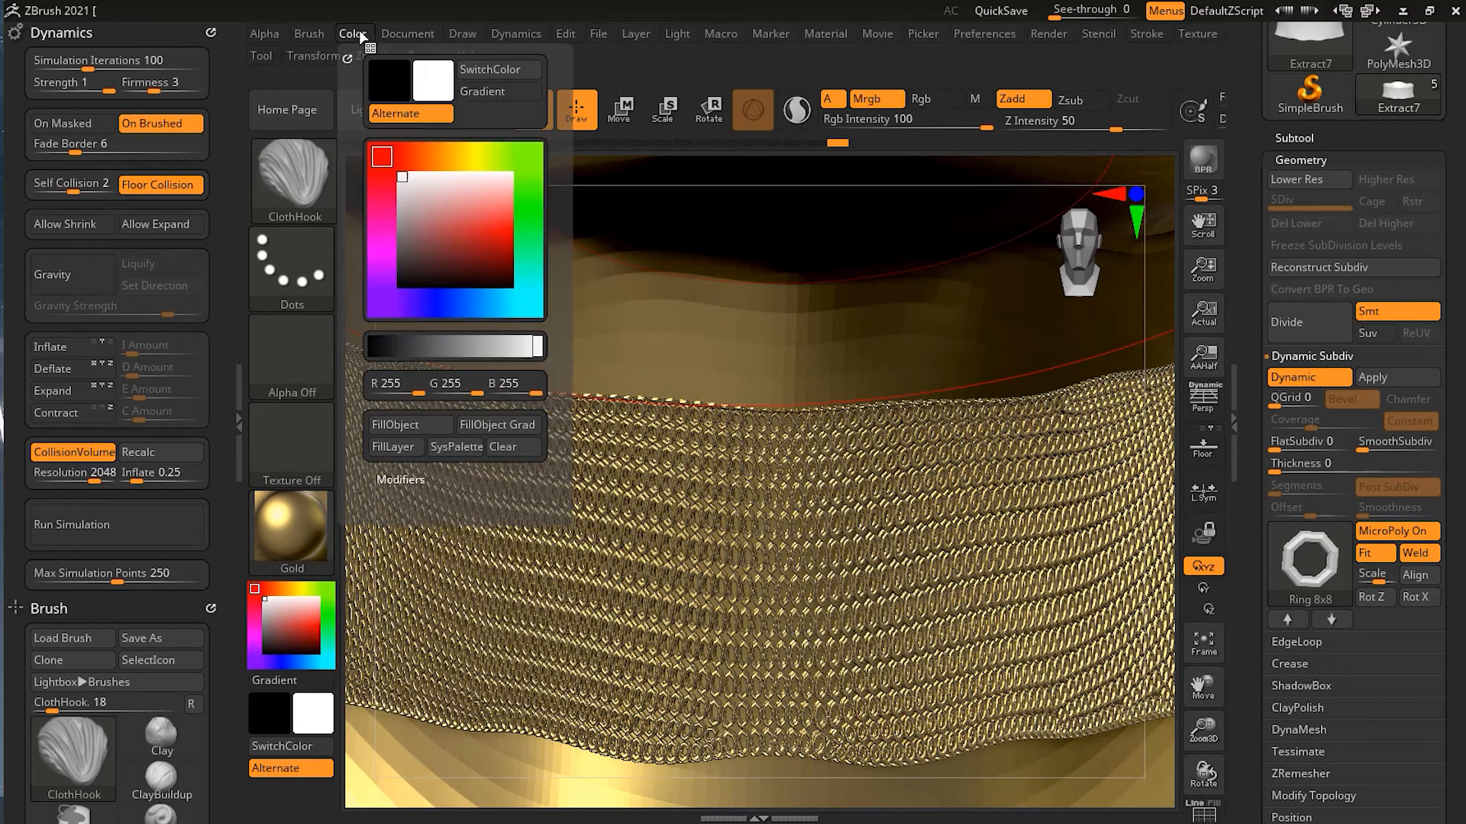
left_click(431, 425)
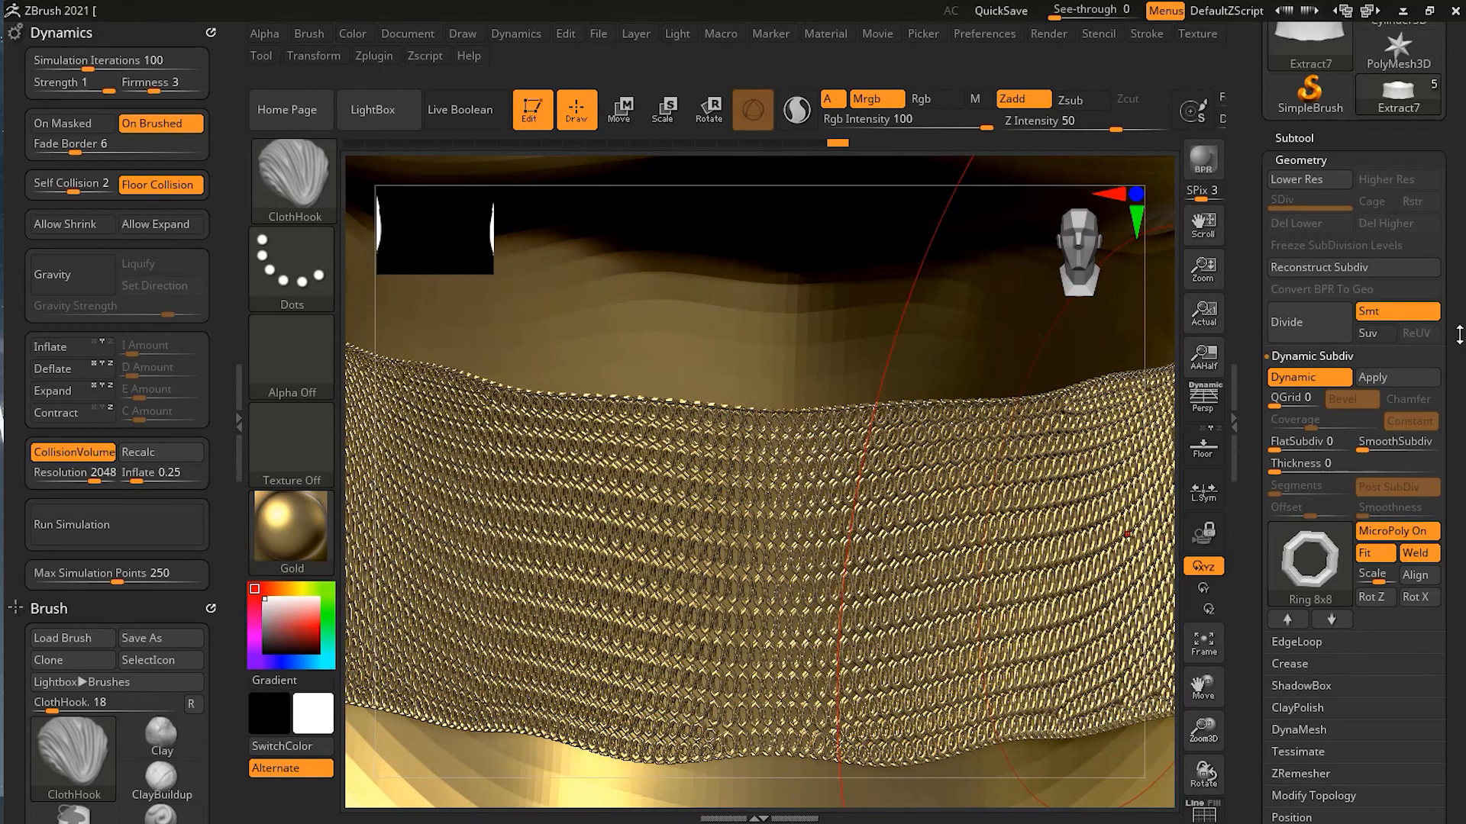
Select the Julie body subtool and fill it with the PolySkin material.
left_click(1296, 140)
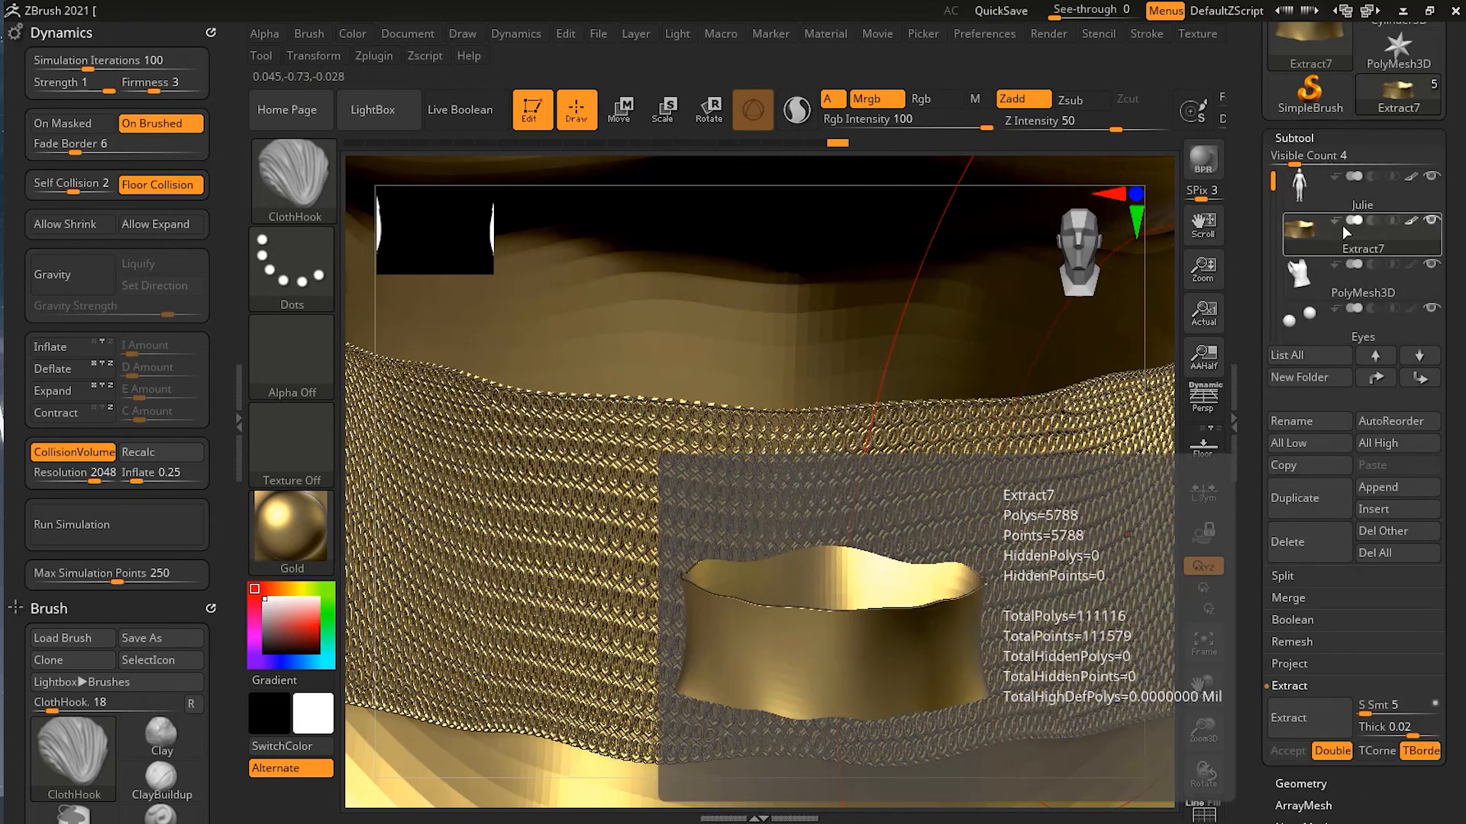
left_click(1330, 195)
left_click(264, 516)
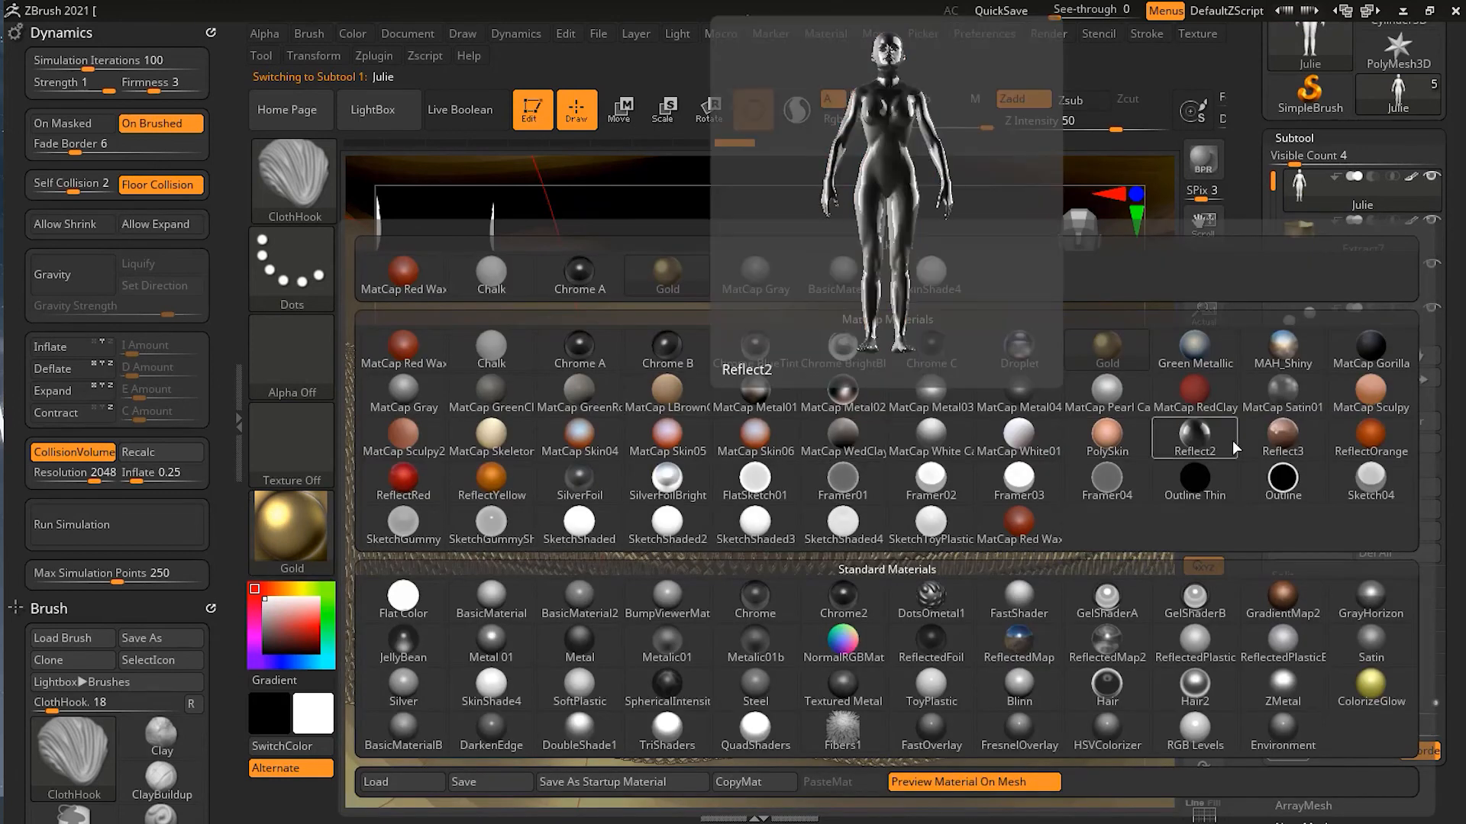
left_click(1114, 445)
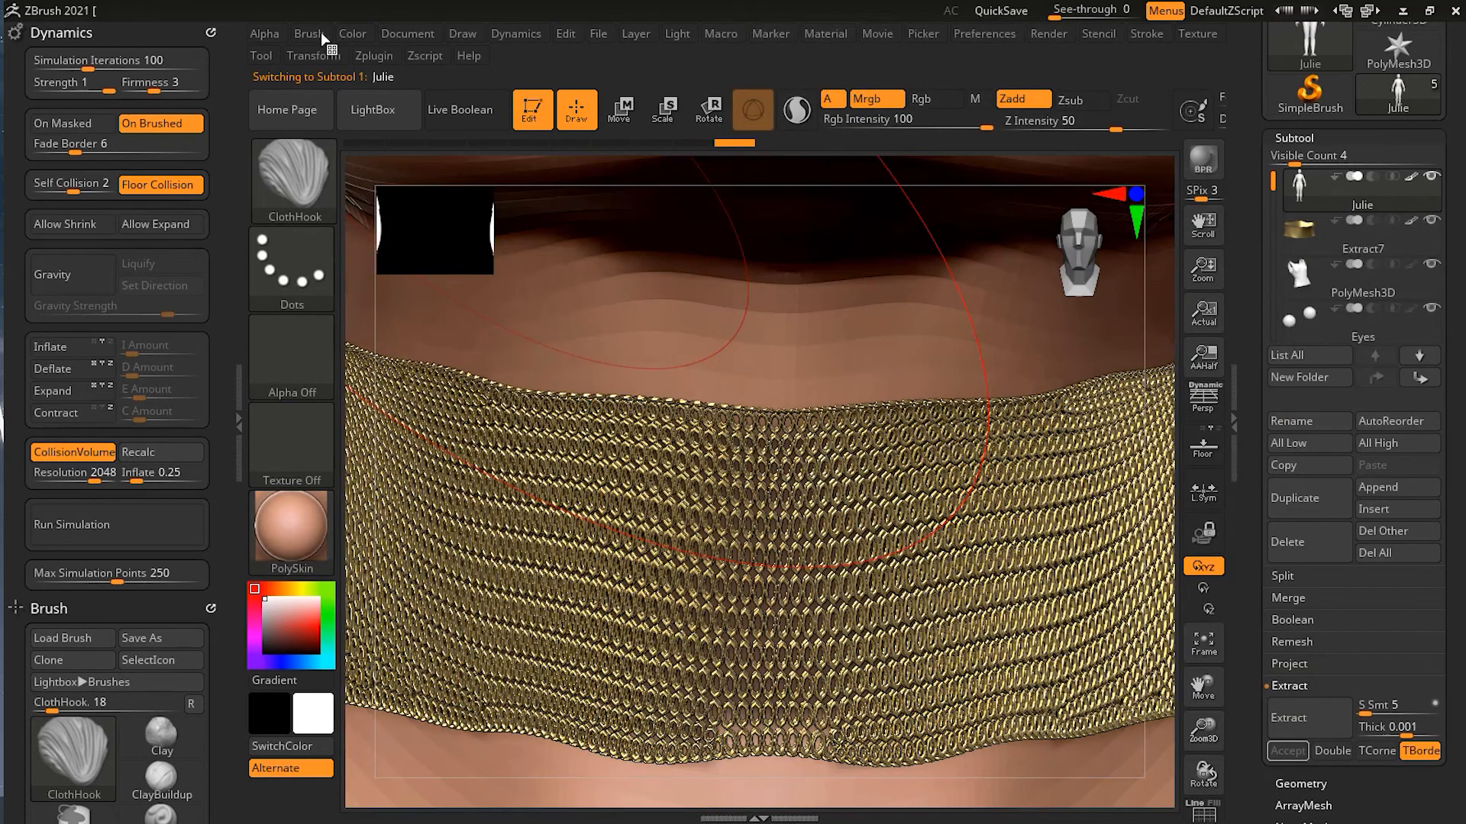
left_click(354, 32)
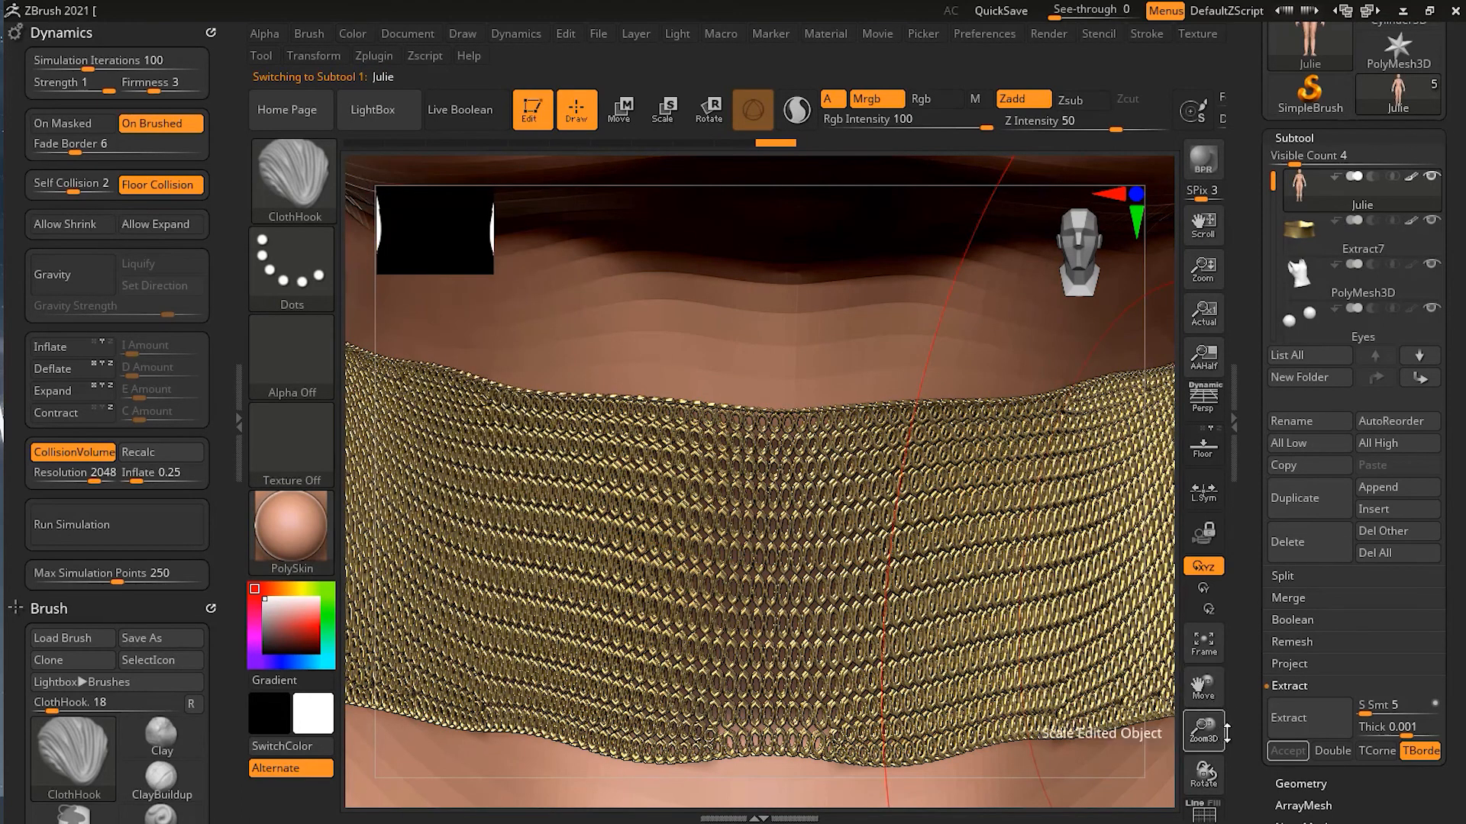
Select the tank top subtool, choose the Gold material and fill the whole object with it in white.
left_click_drag(1227, 732, 1157, 500)
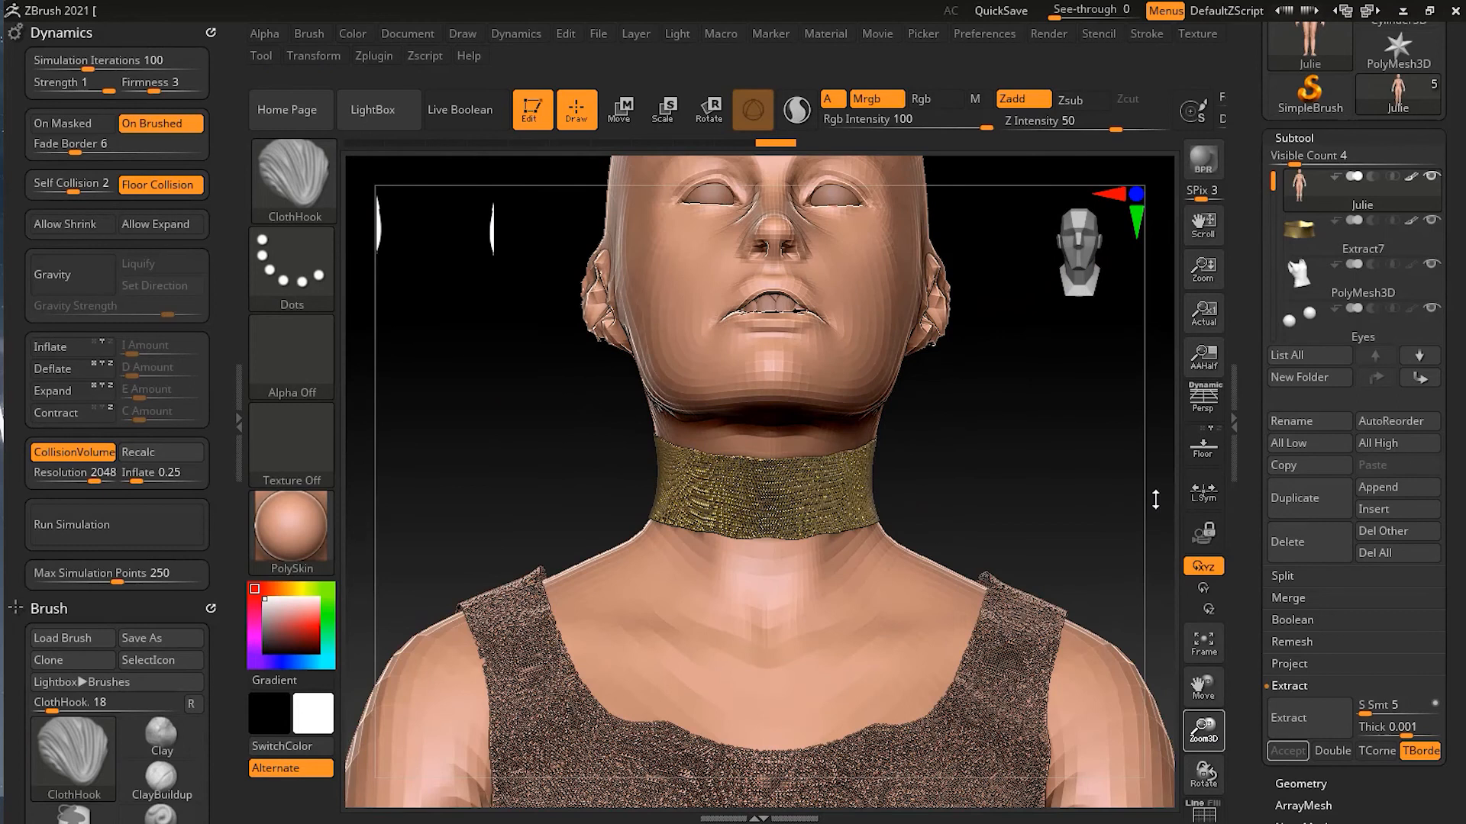
left_click(1322, 279)
left_click(294, 536)
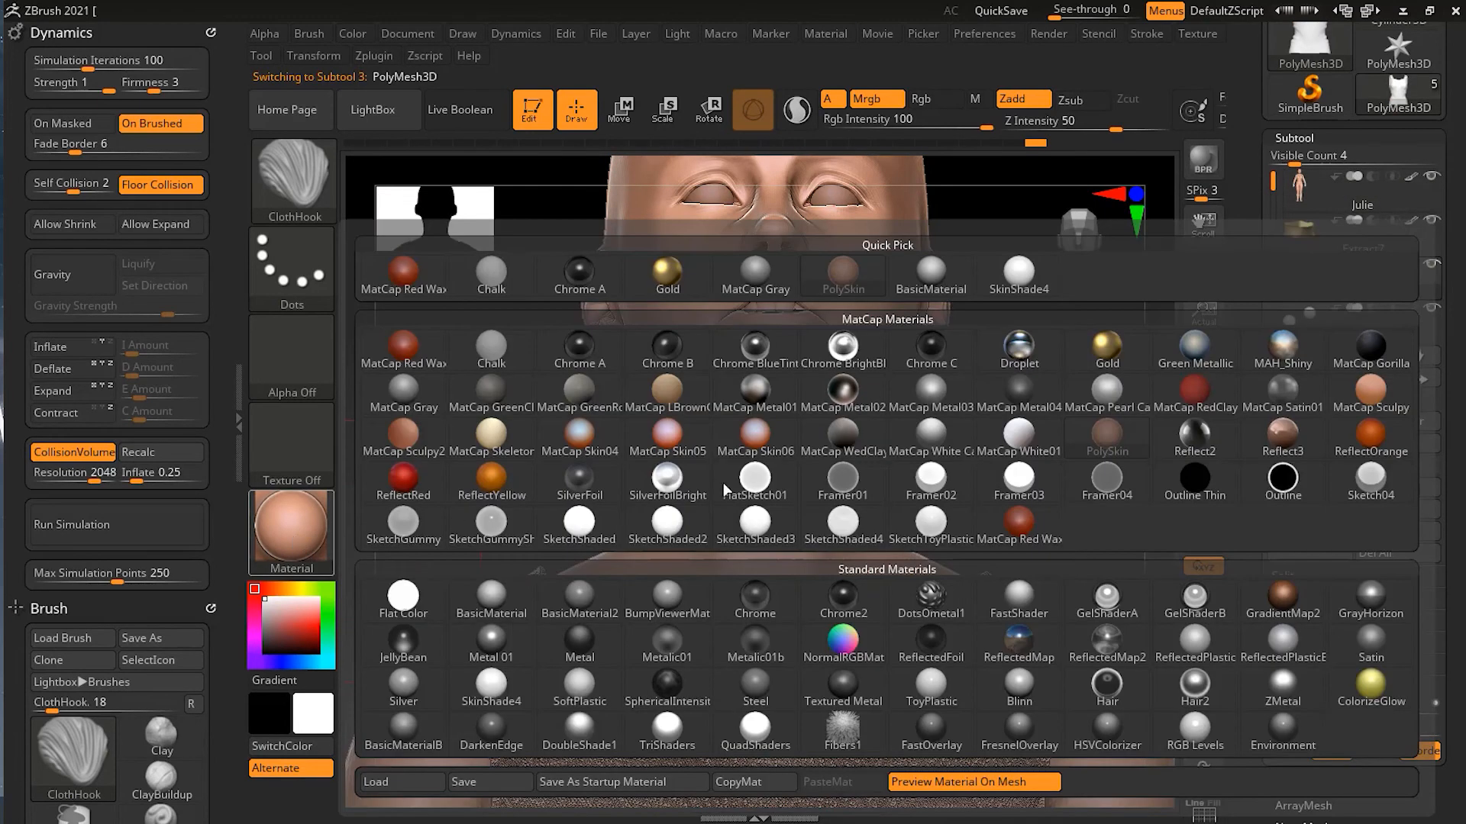
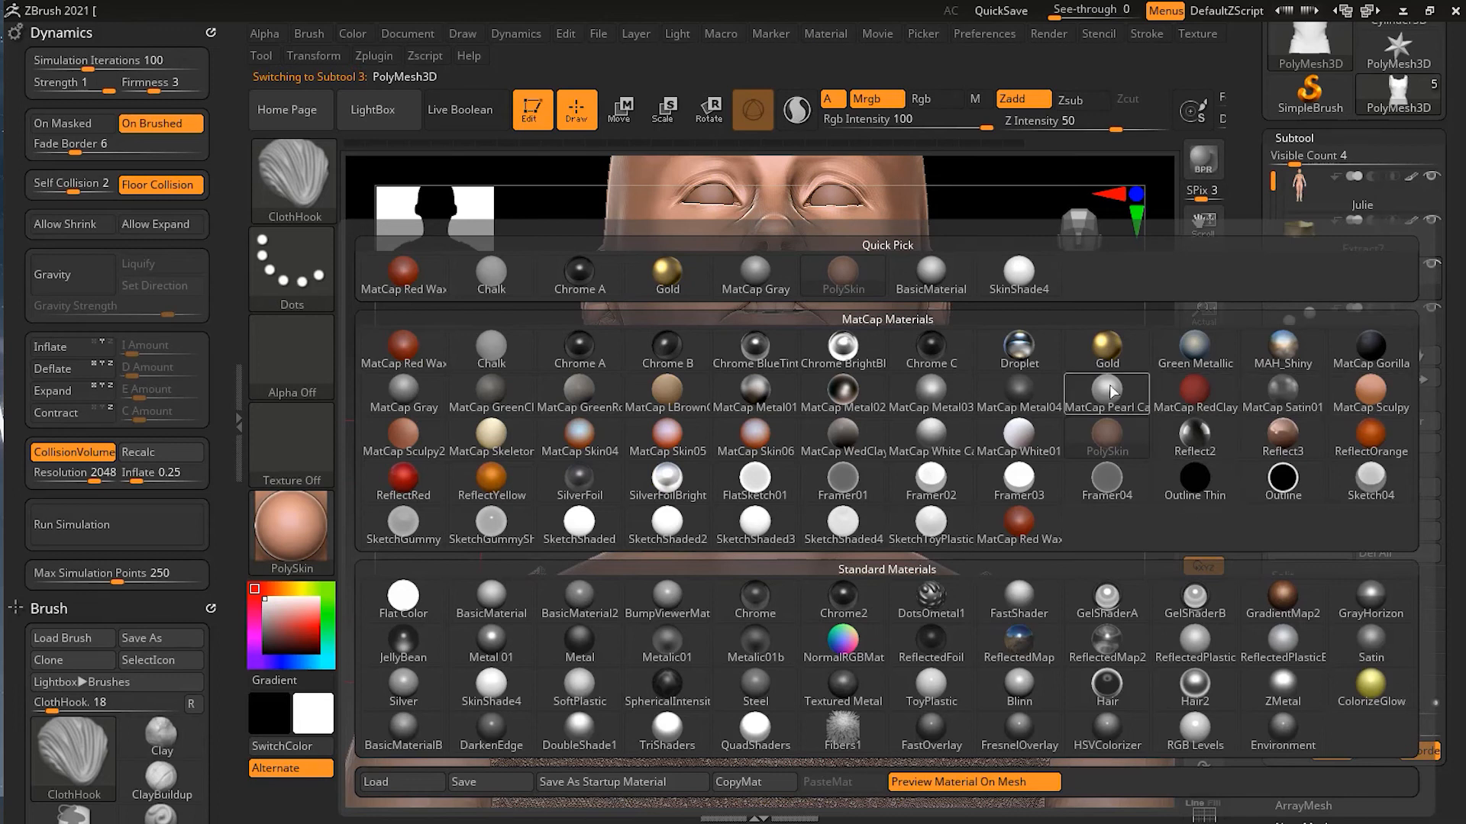
left_click(1109, 352)
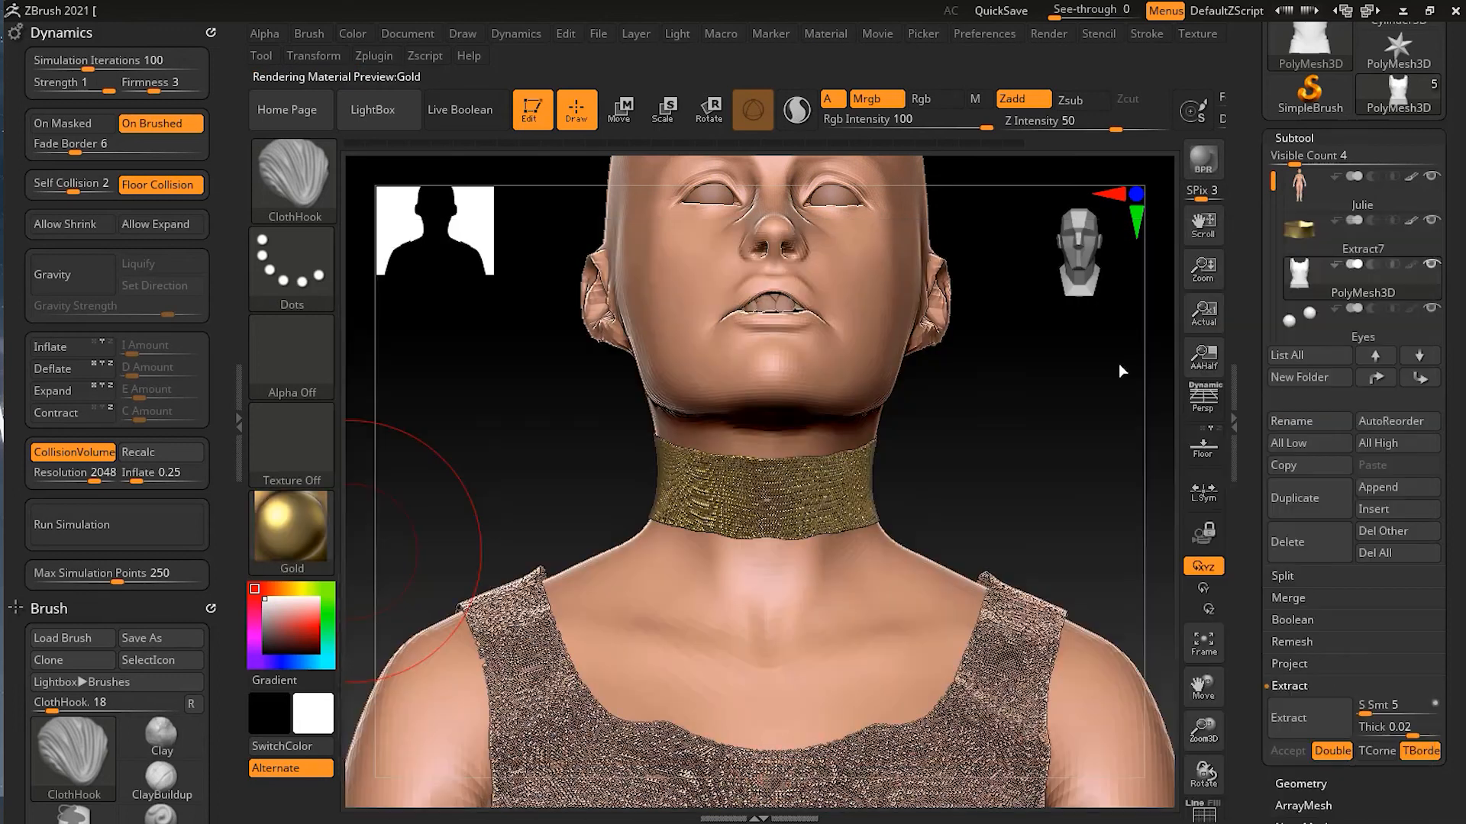
left_click(314, 38)
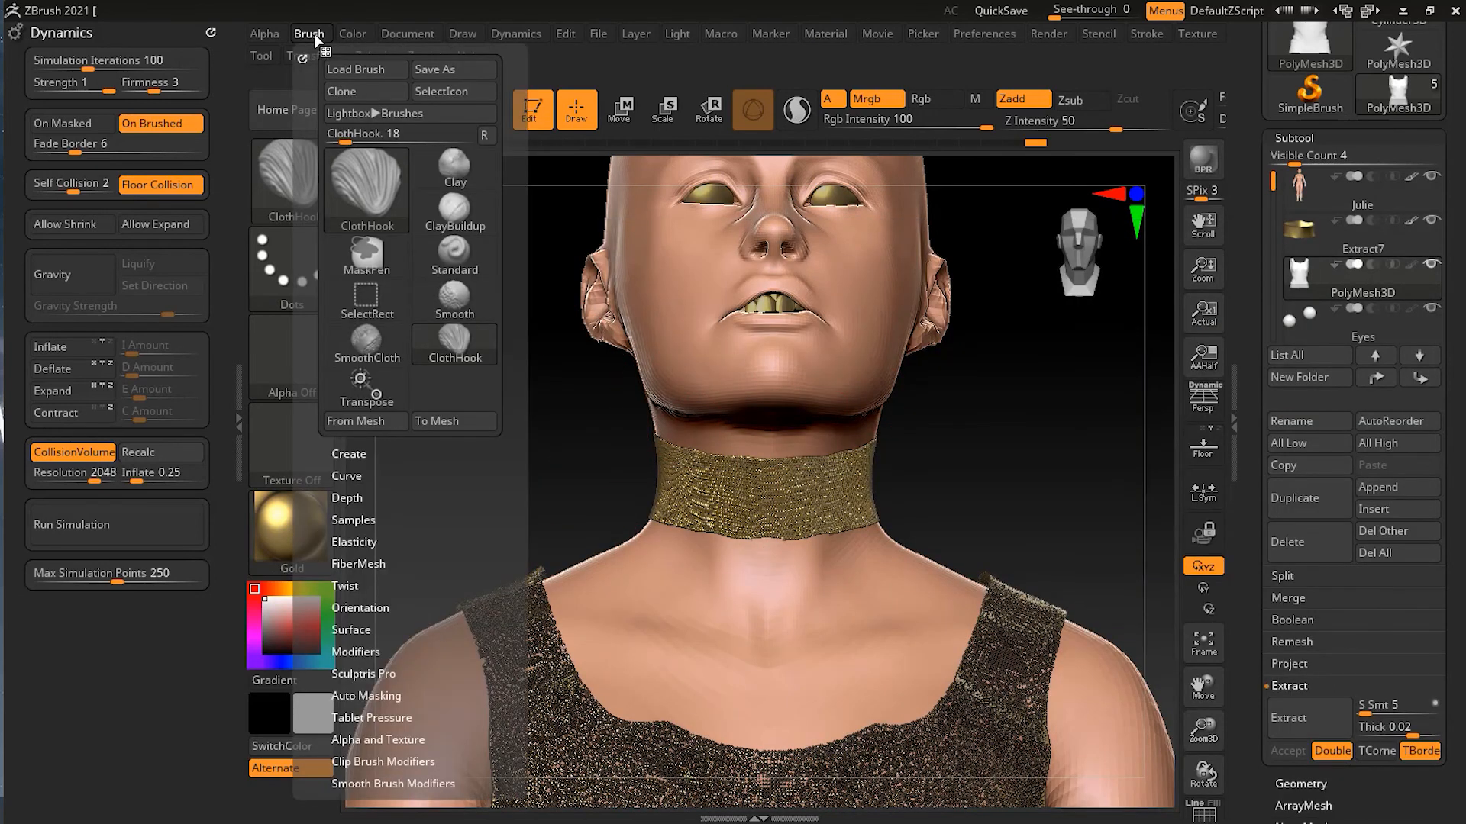
left_click(302, 58)
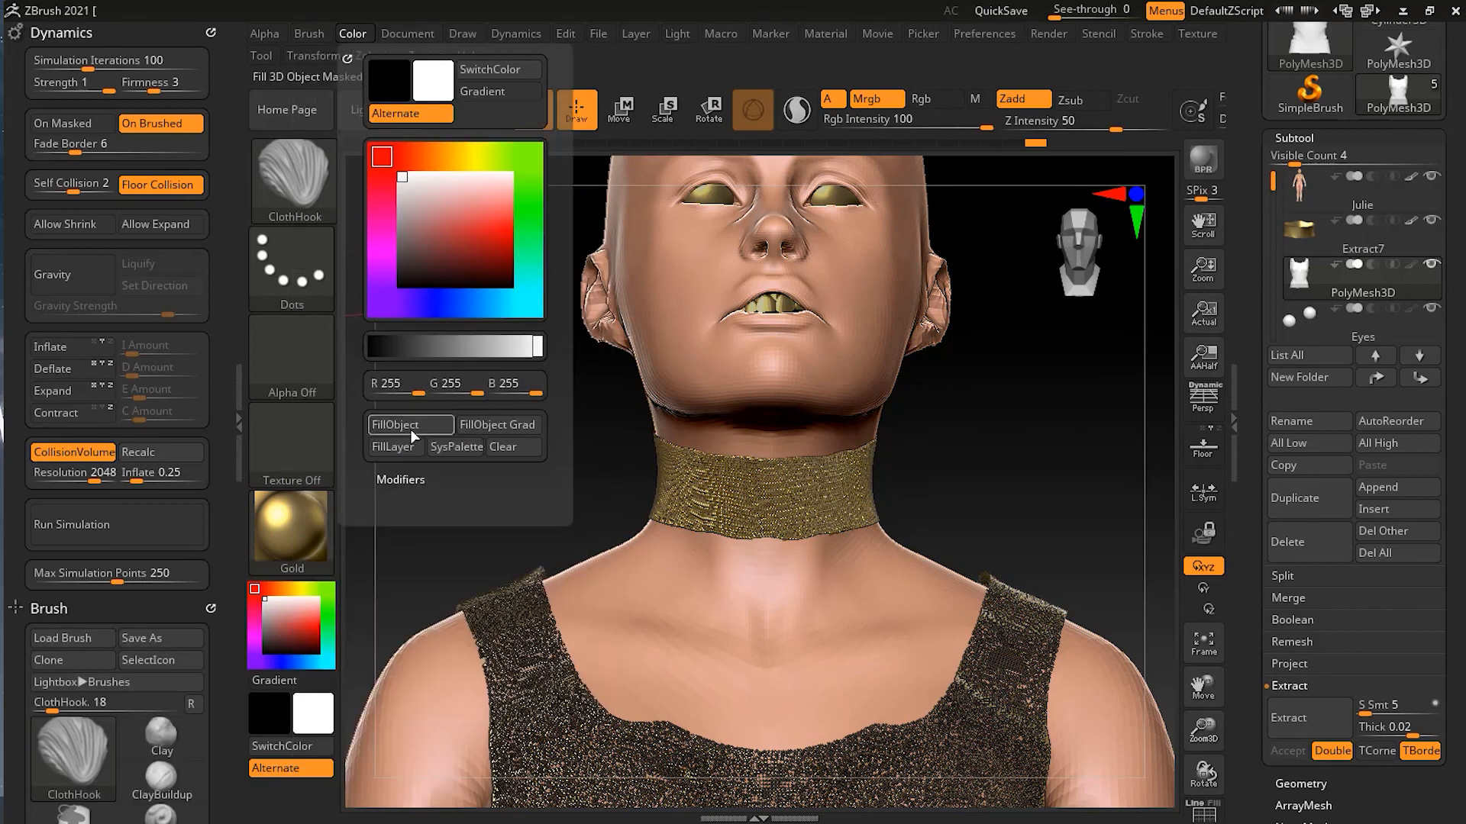
Set the tank top's SmoothSubdiv to 0 in its Dynamic Subdiv settings to enlarge the knit elements.
left_click_drag(1462, 549, 1452, 437)
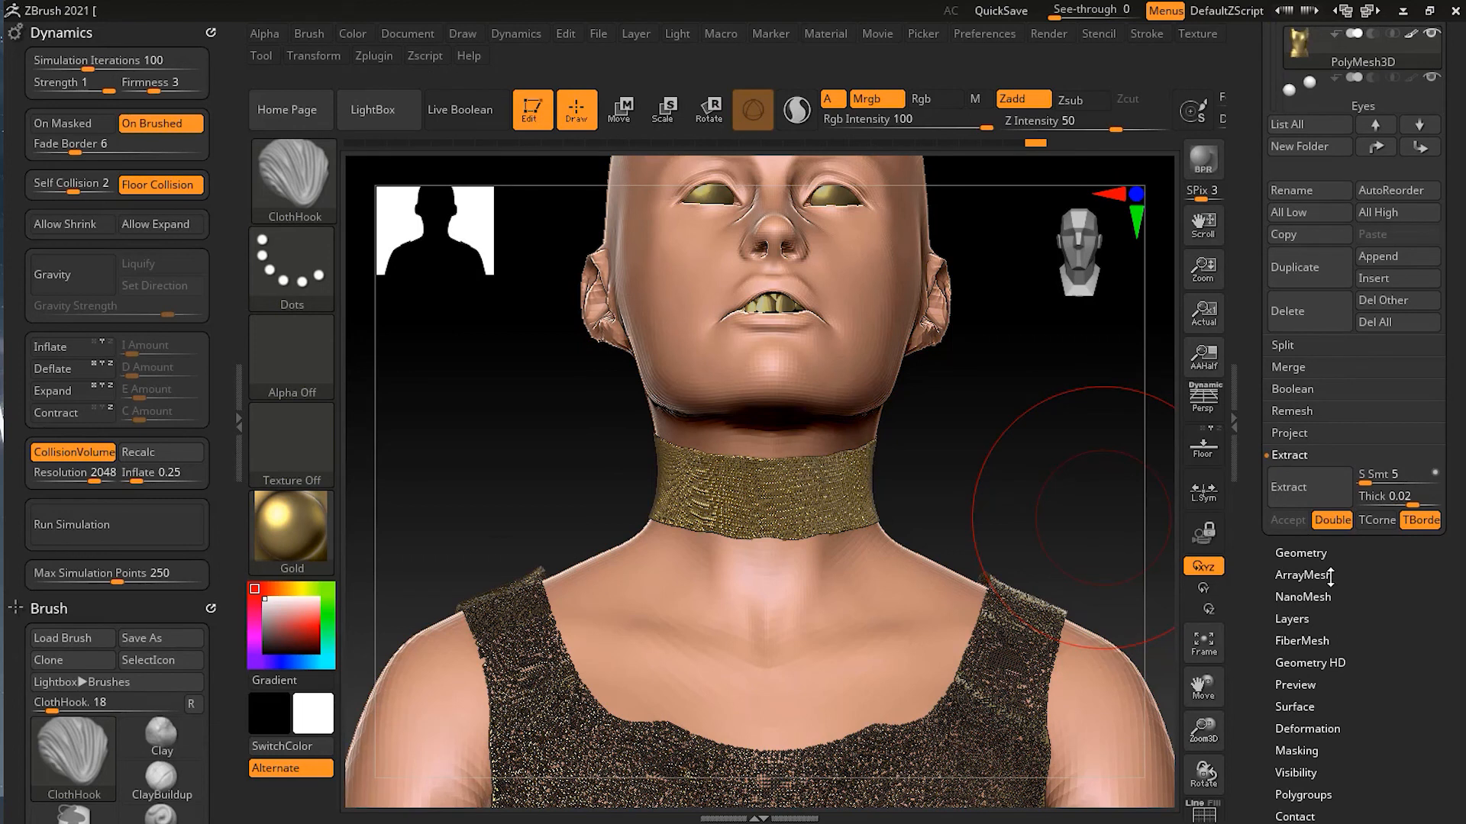
left_click(1318, 553)
left_click_drag(1464, 319, 1458, 485)
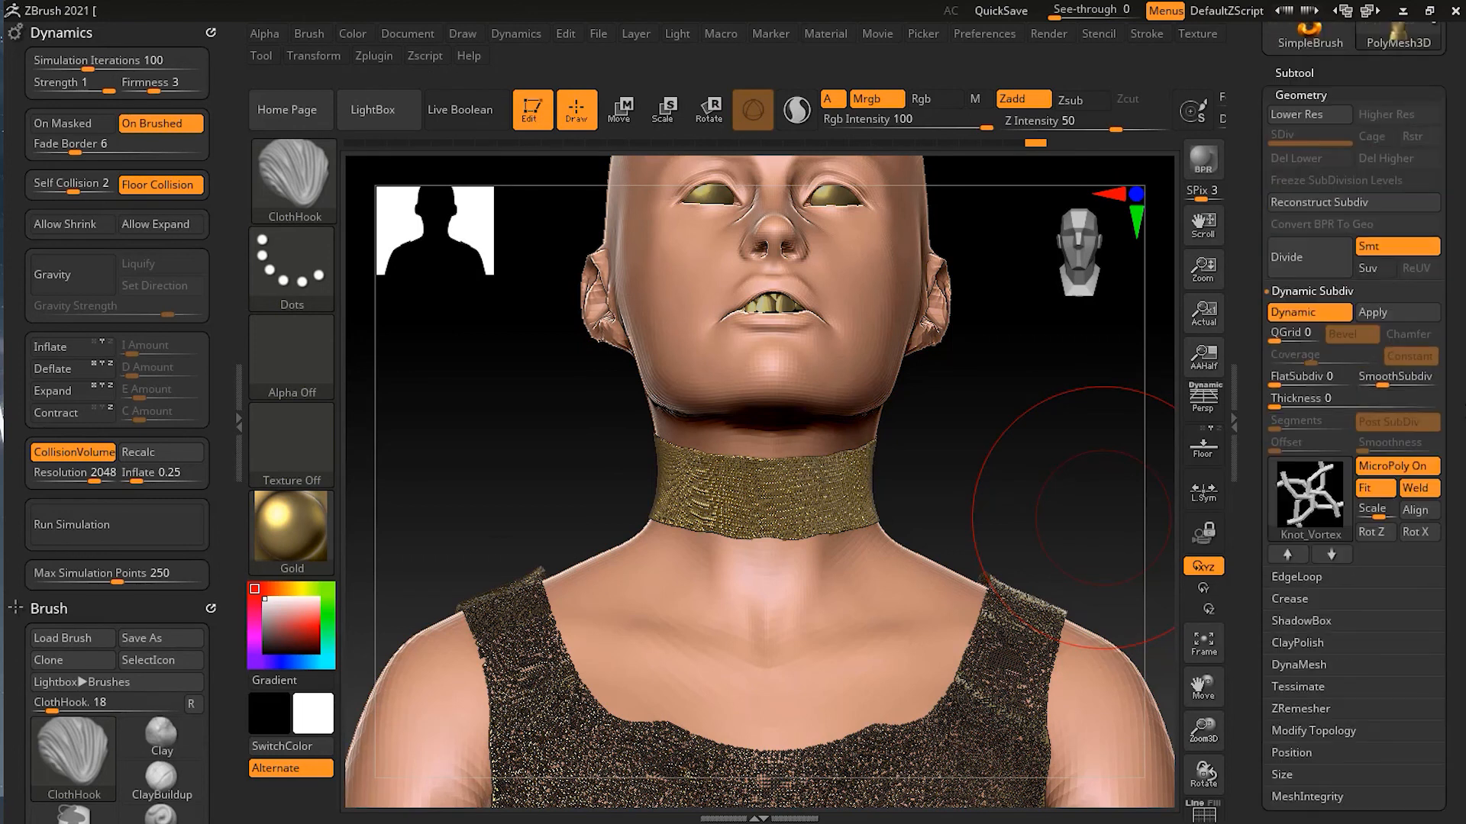
left_click_drag(1380, 392, 1358, 392)
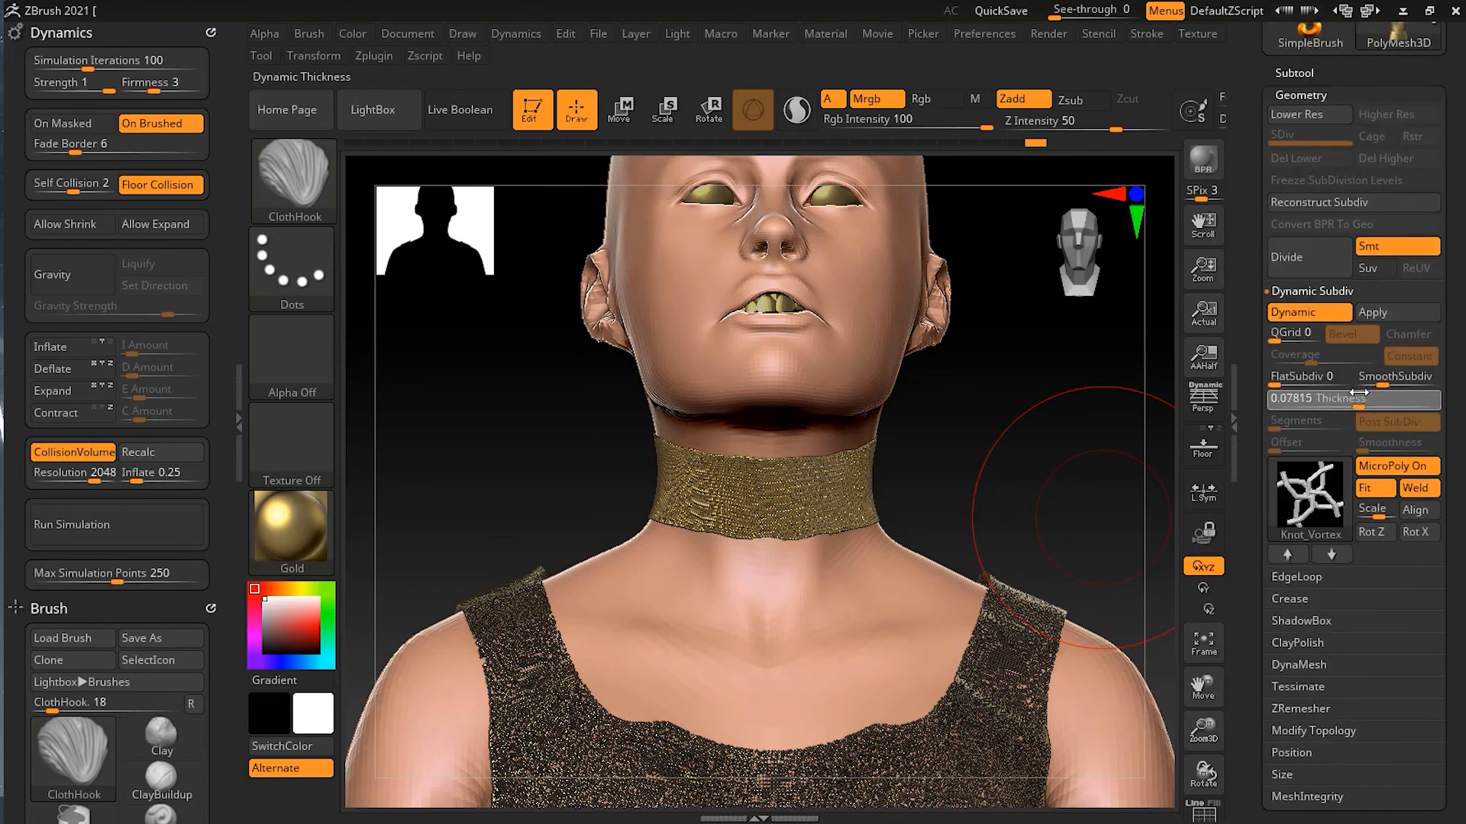
key("ctrl")
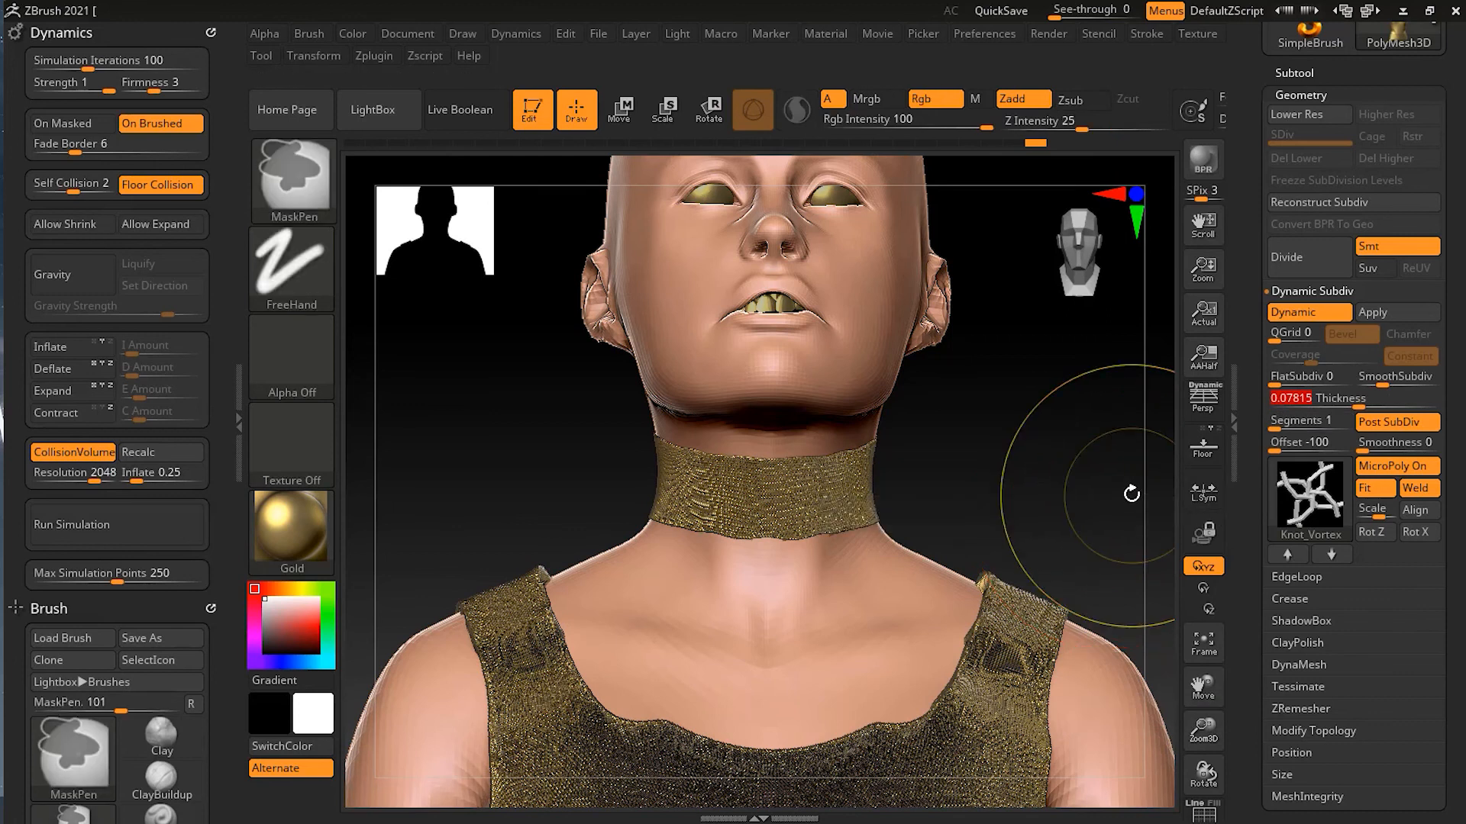
key("ctrl+z")
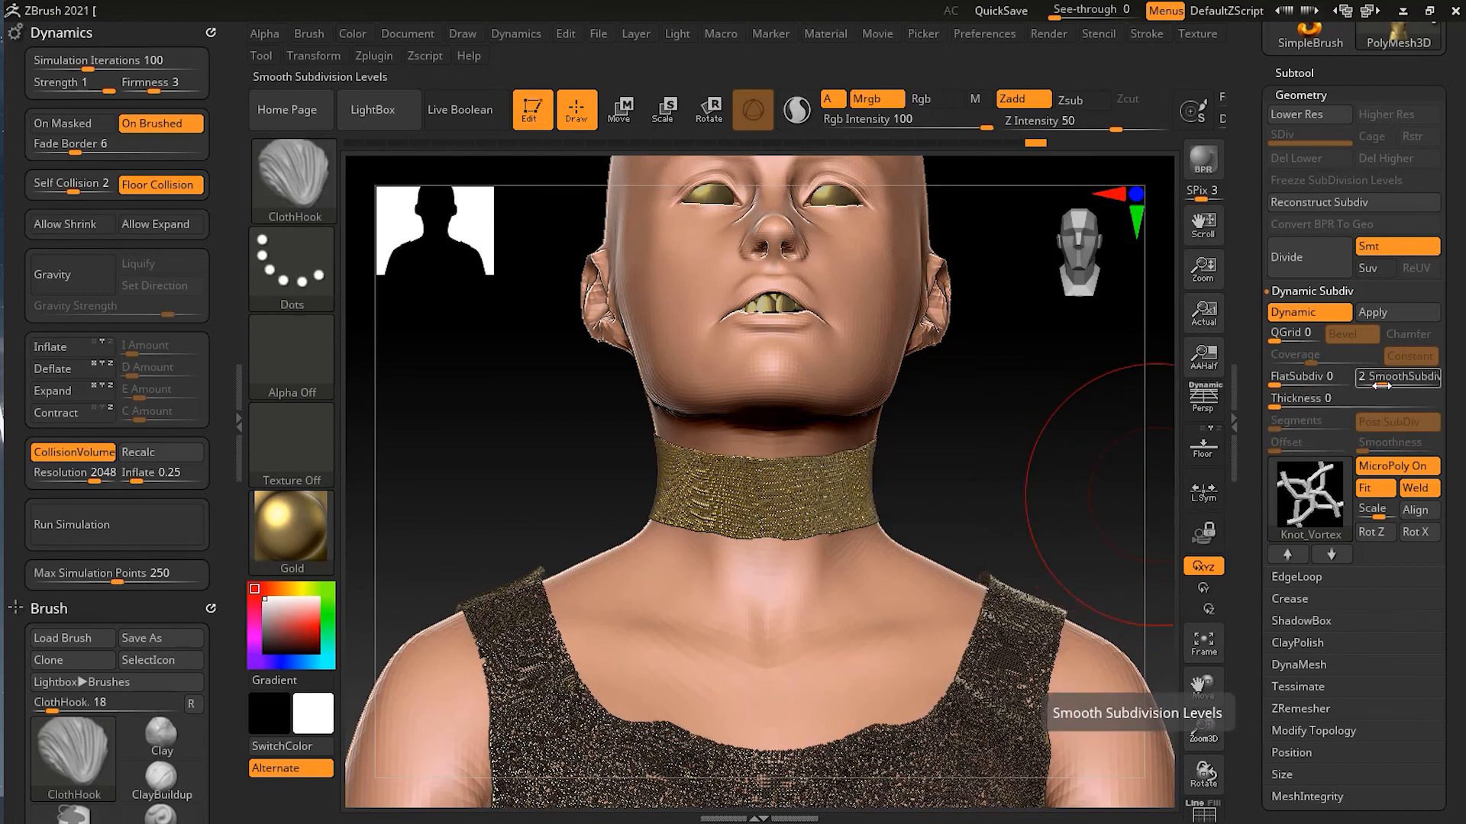
left_click_drag(1380, 380, 1347, 379)
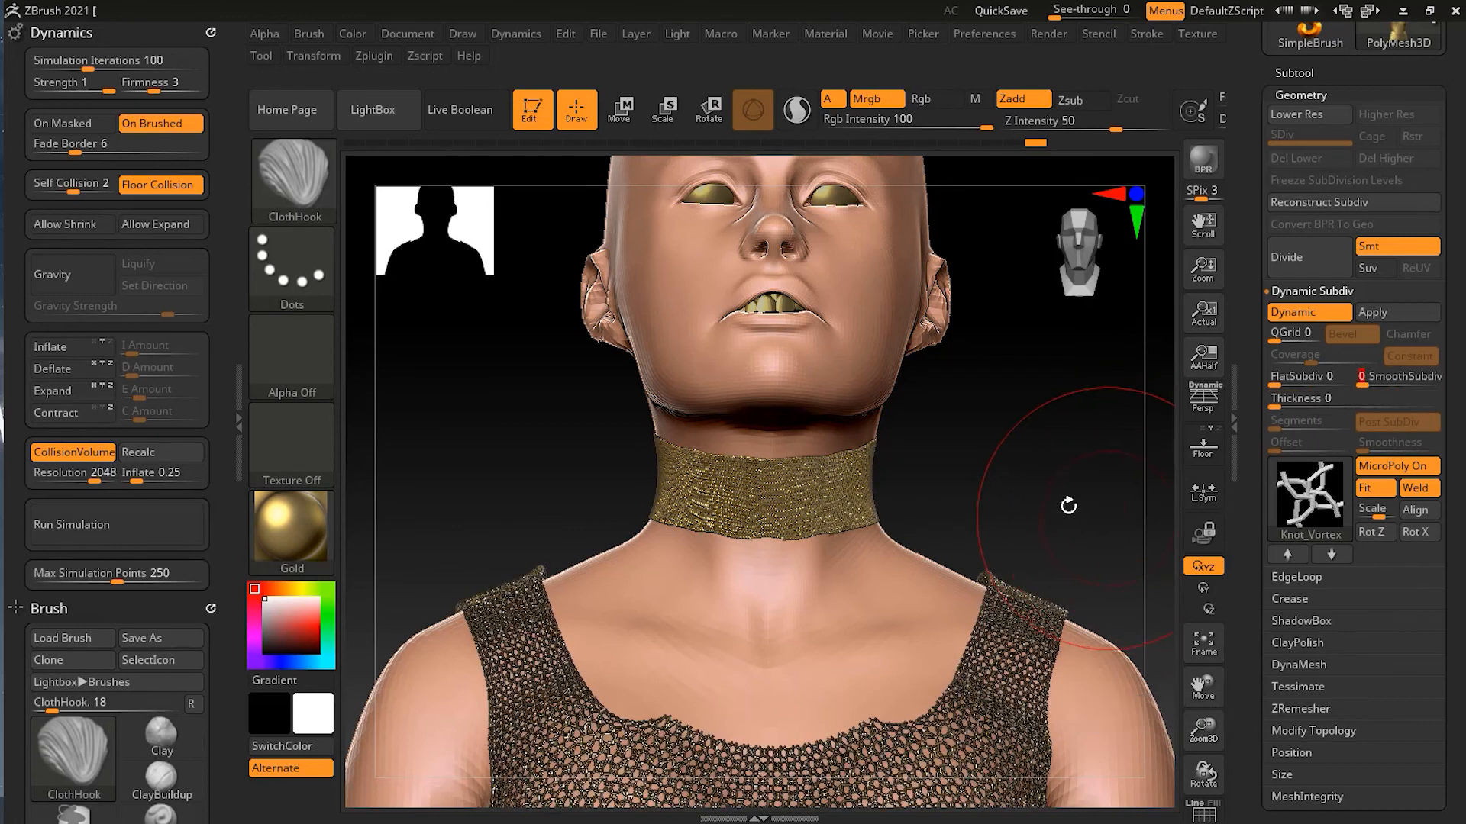
Try a Dynamic Subdiv thickness of 0.0003 on the tank top and return it to 0.
left_click_drag(1040, 455, 948, 404, "alt")
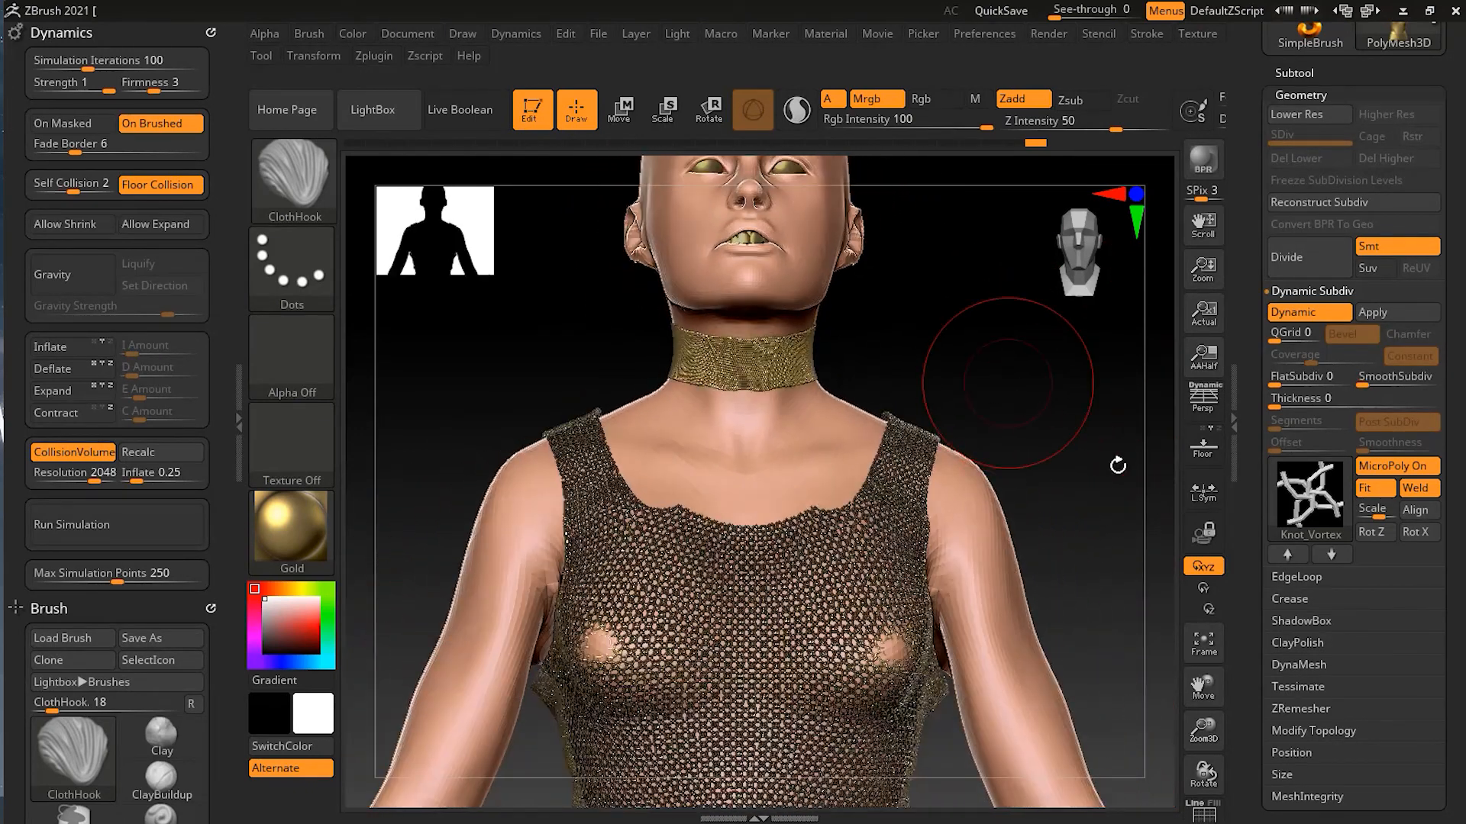
left_click_drag(1276, 398, 1290, 406)
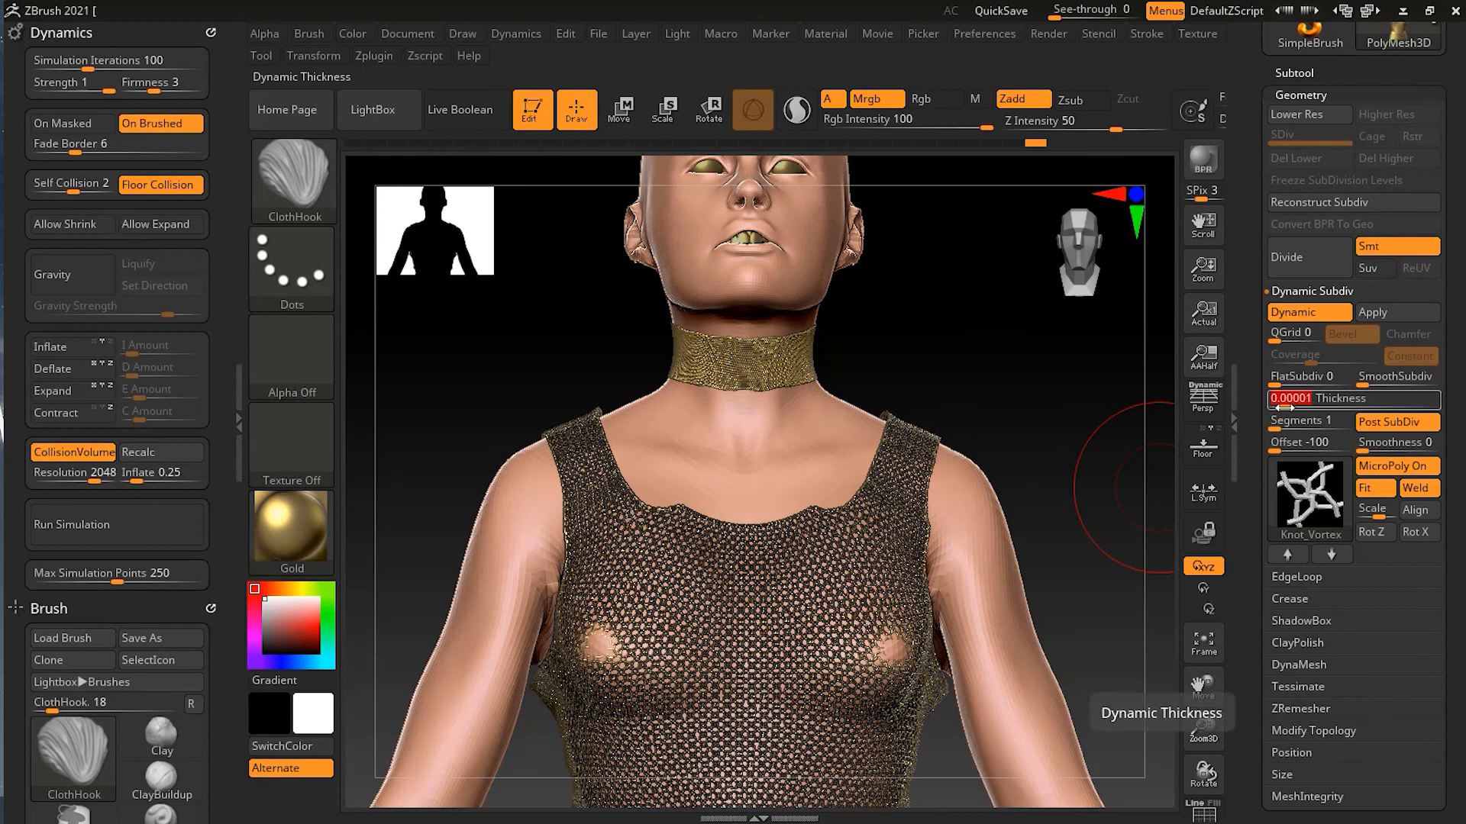
key("ctrl")
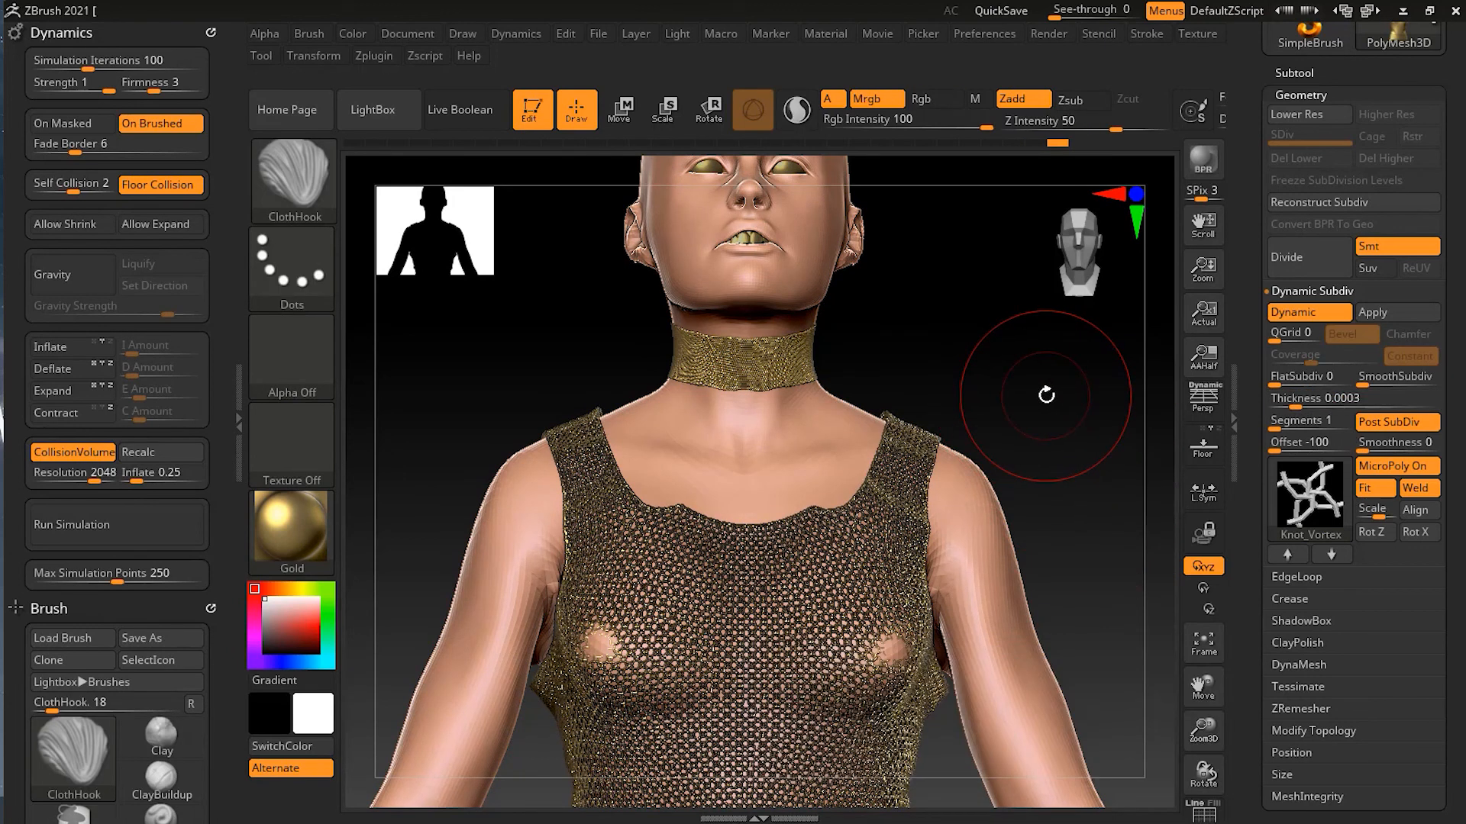
left_click_drag(1321, 399, 1238, 424)
Examine the tank top's knit and the neck band up close, at an angle and as a whole figure.
left_click_drag(1020, 447, 1034, 396)
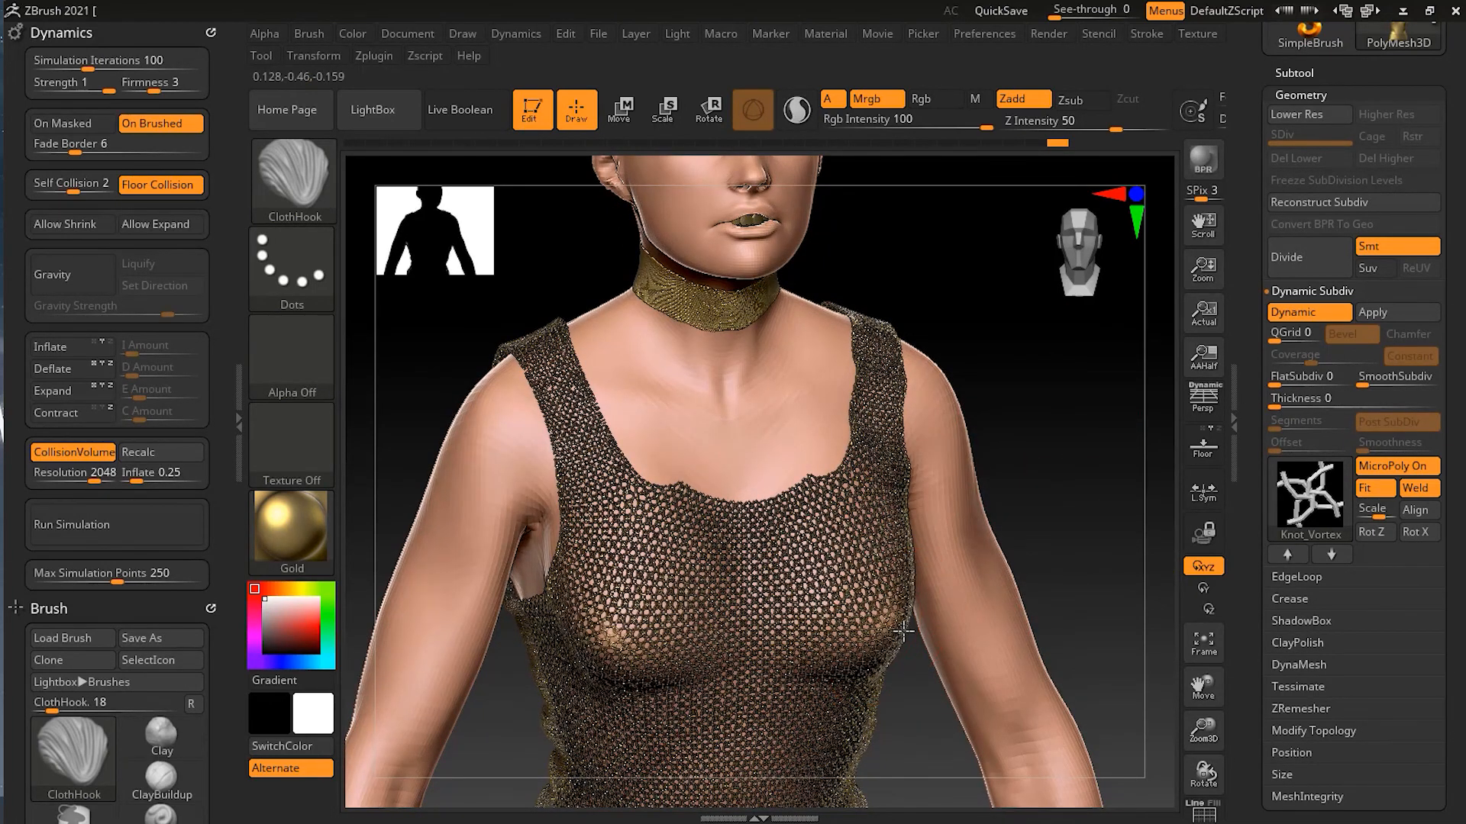
mouse_move(1127, 532)
left_mouse_down("alt")
mouse_move(992, 549)
mouse_move(1053, 575)
mouse_move(1023, 517)
mouse_move(1102, 514)
mouse_move(998, 511)
mouse_move(969, 496)
mouse_move(1021, 478)
mouse_move(993, 468)
left_mouse_up("alt")
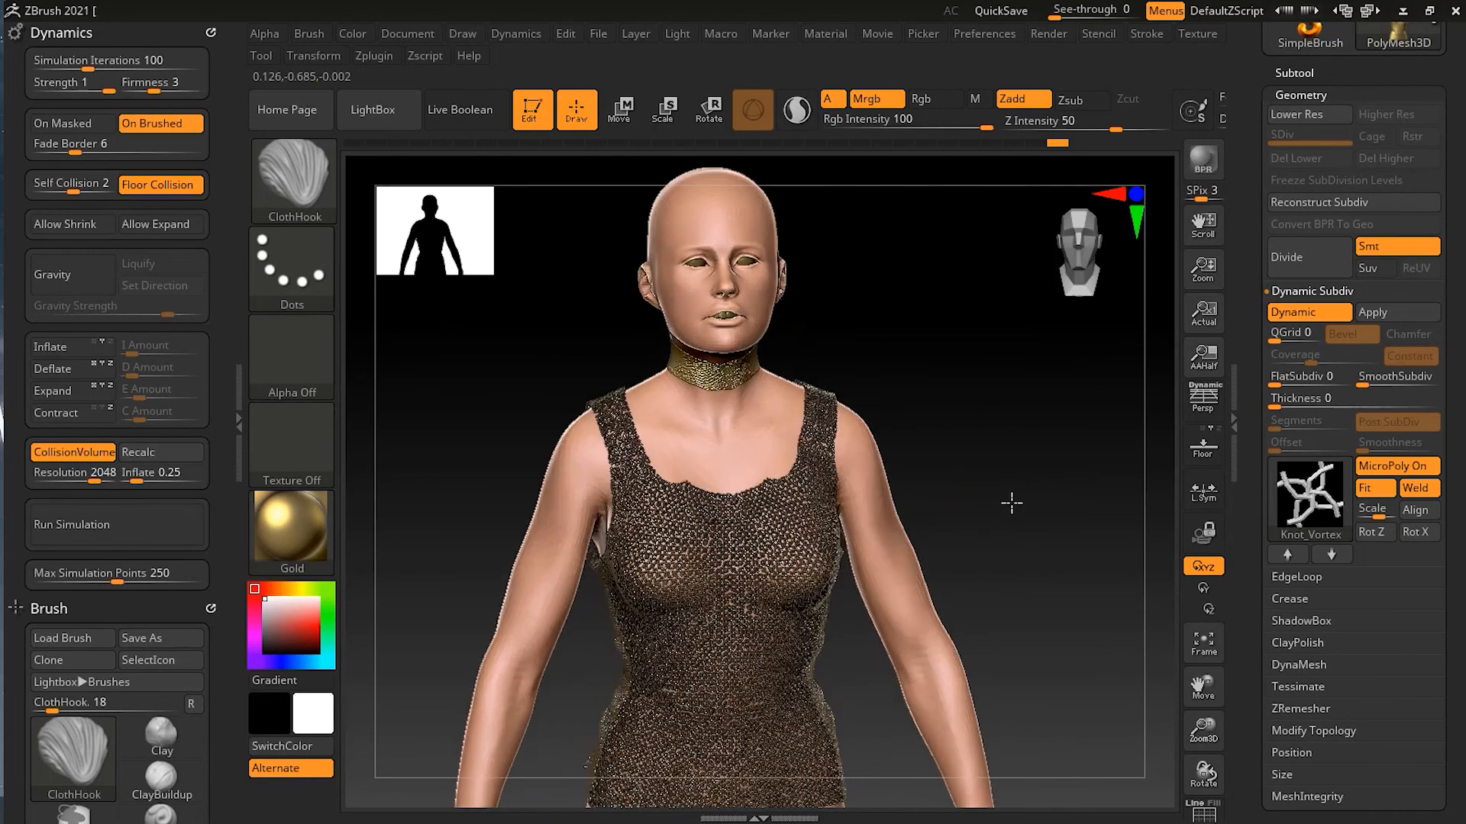
left_click_drag(1005, 481, 966, 456)
left_click_drag(1001, 376, 1031, 435)
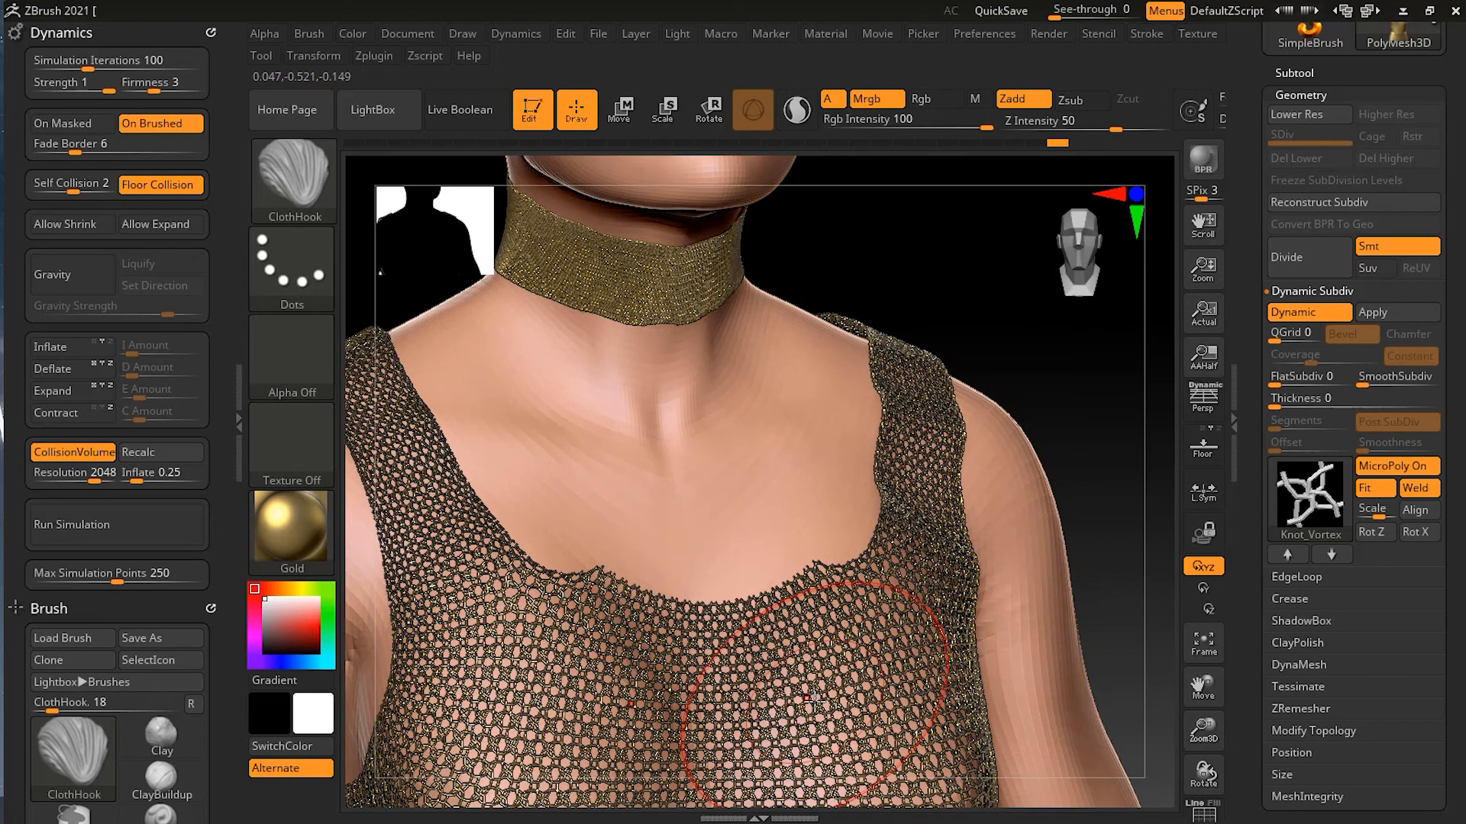
left_click_drag(1067, 360, 973, 359, "alt")
left_click_drag(1067, 471, 1126, 504, "alt")
mouse_move(1056, 458)
right_mouse_down("ctrl")
mouse_move(955, 468)
mouse_move(1055, 462)
right_mouse_up("ctrl")
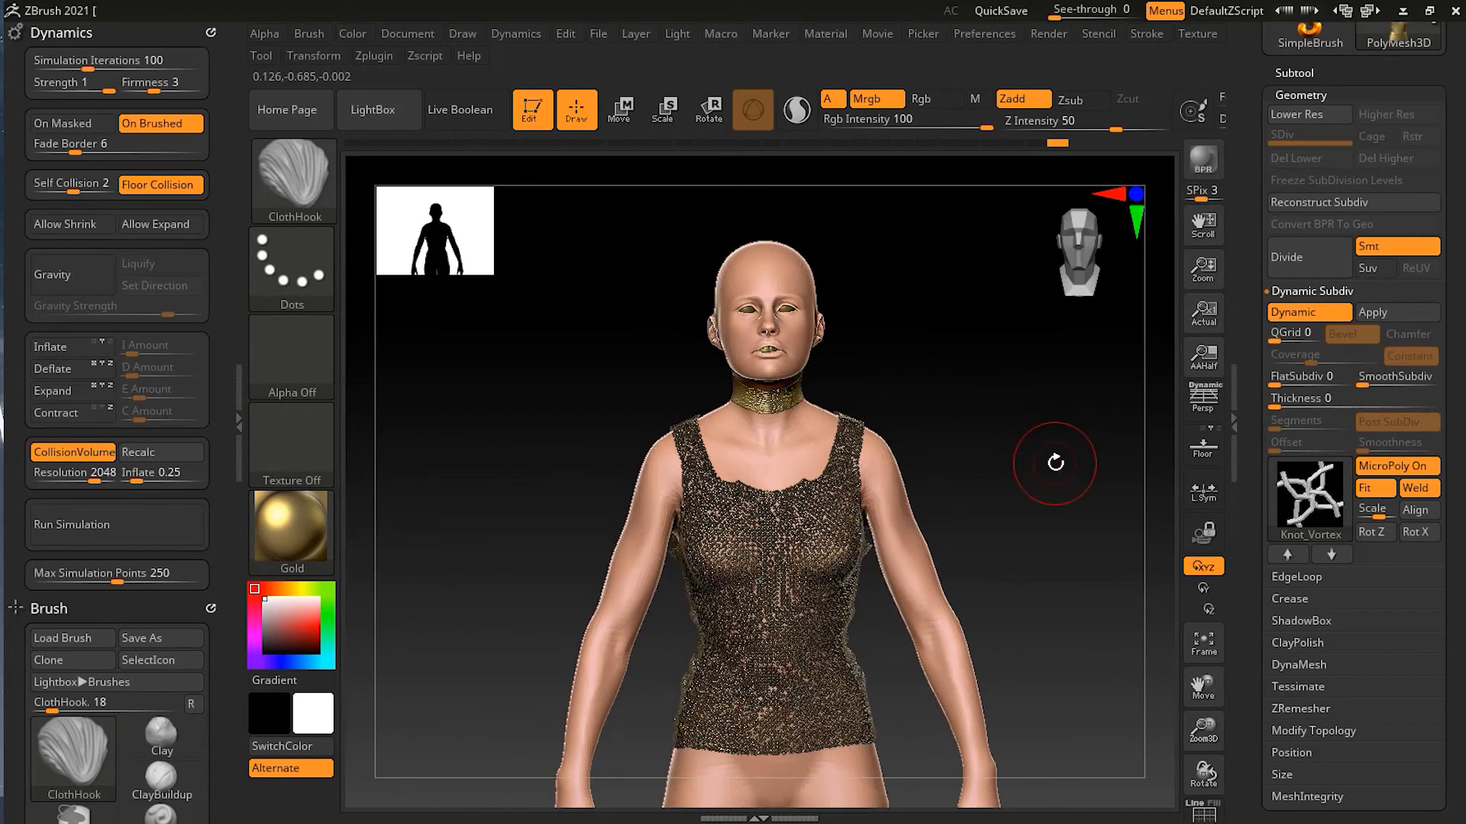